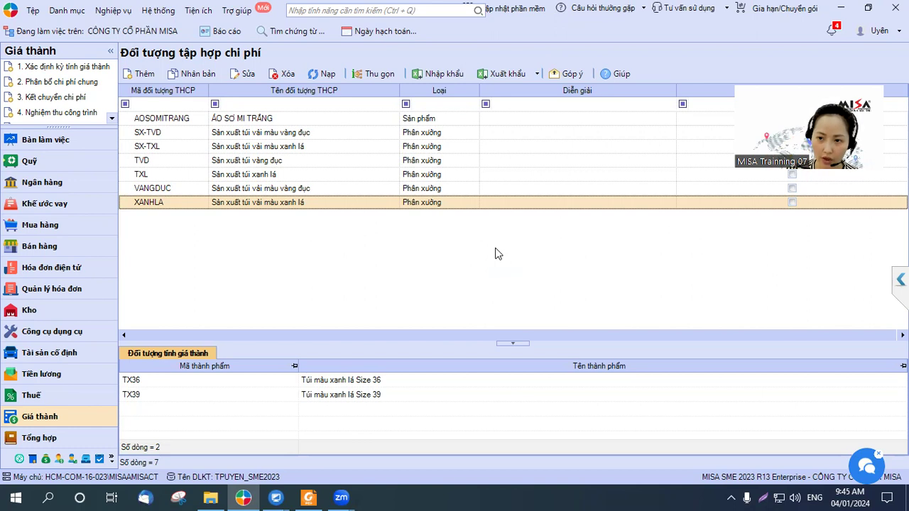
Step: Examine the debit and credit accounts on a new production stock issue (Xuất kho, 2. Sản xuất) in Kho, and close it unsaved
left_click(62, 313)
left_click(36, 88)
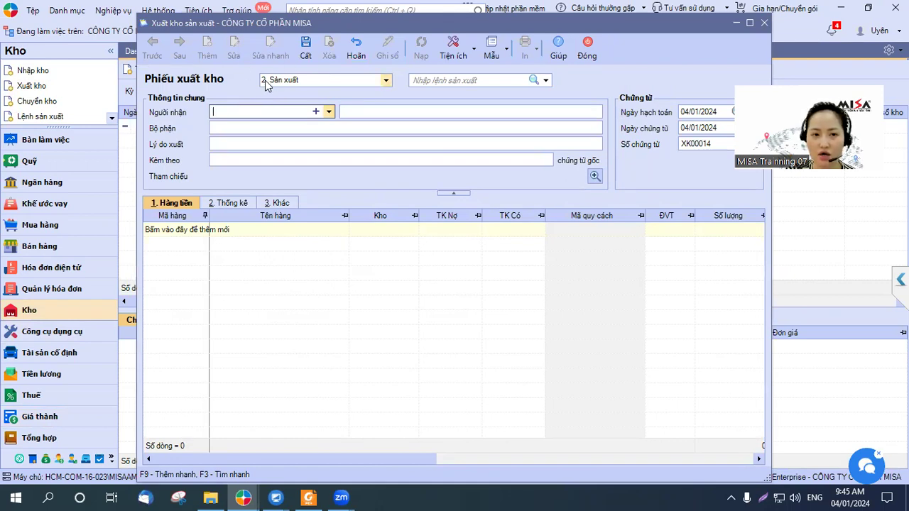
left_click(405, 229)
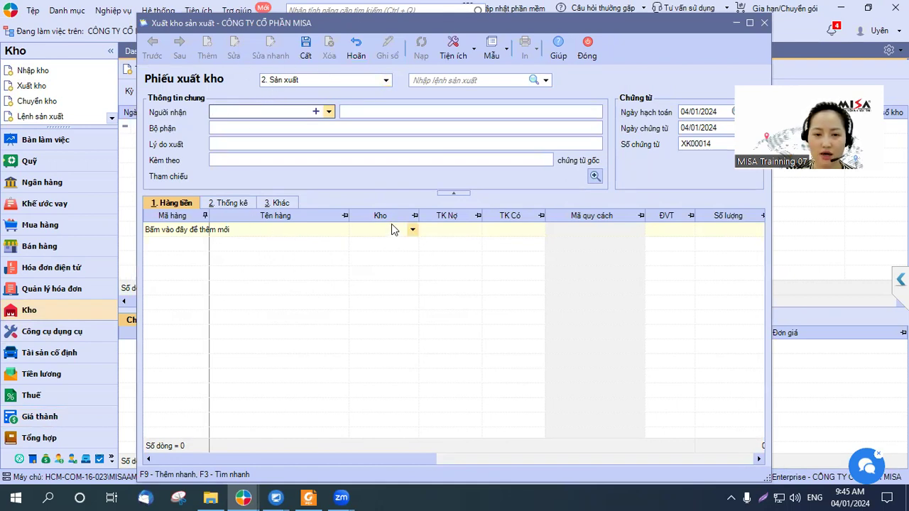
left_click(503, 229)
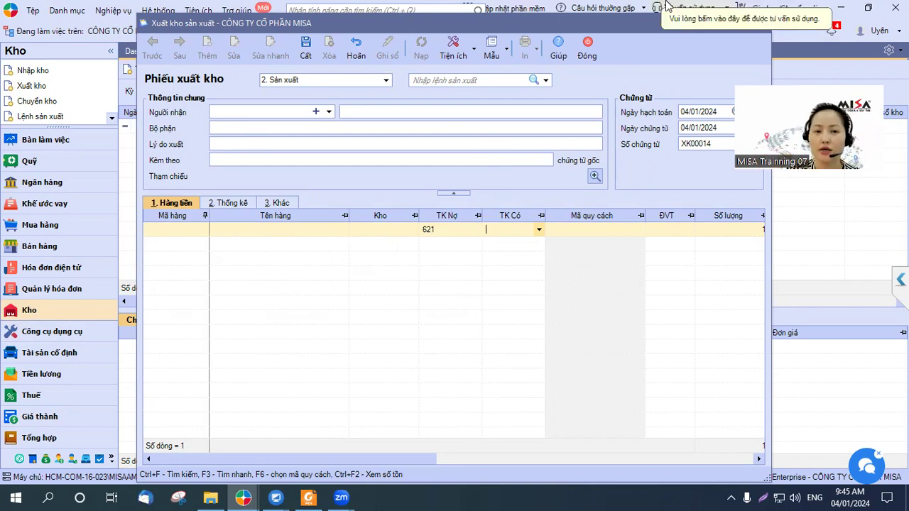
left_click(759, 22)
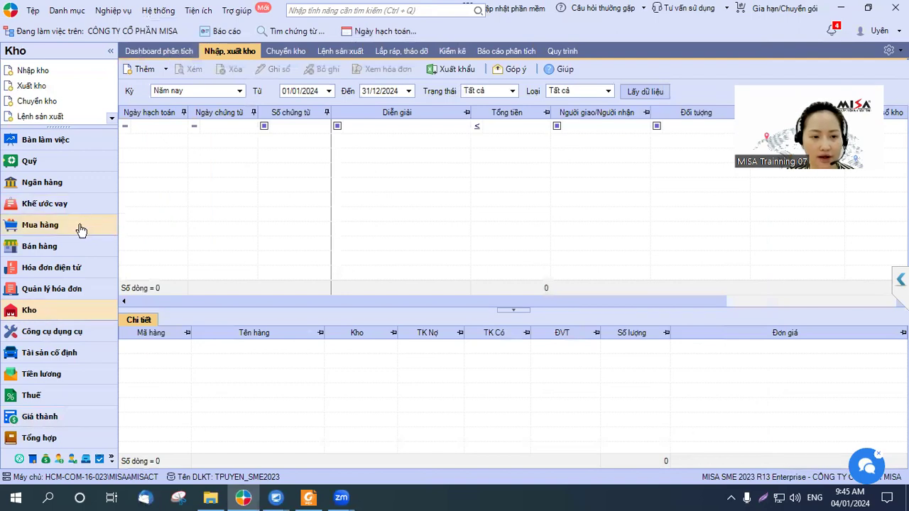
Step: Try expense account 621 on the first line of a new "2. Mua hàng trong nước không qua kho" purchase voucher, and discard the voucher
left_click(40, 225)
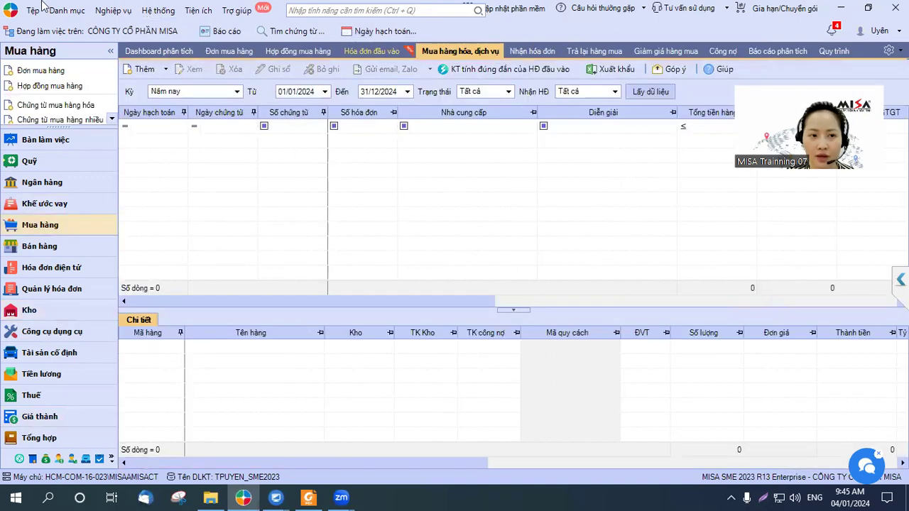
left_click(53, 107)
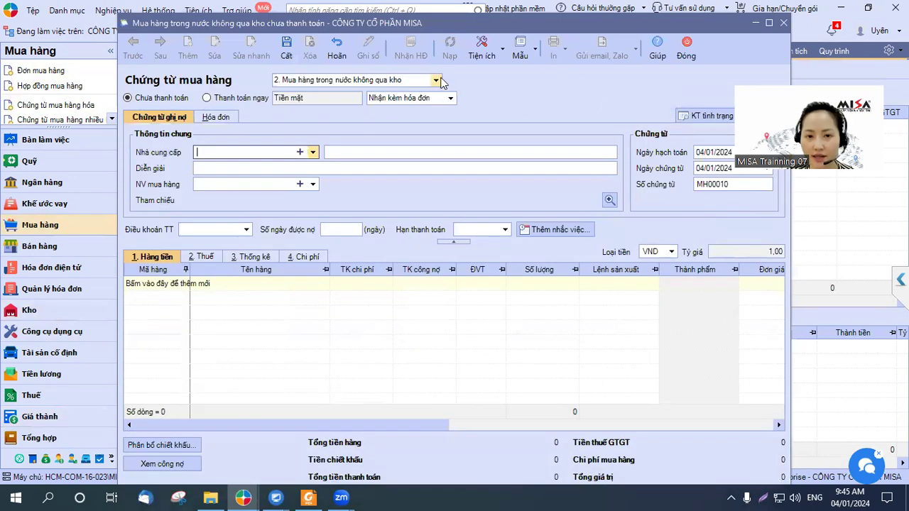
left_click(436, 80)
left_click(384, 98)
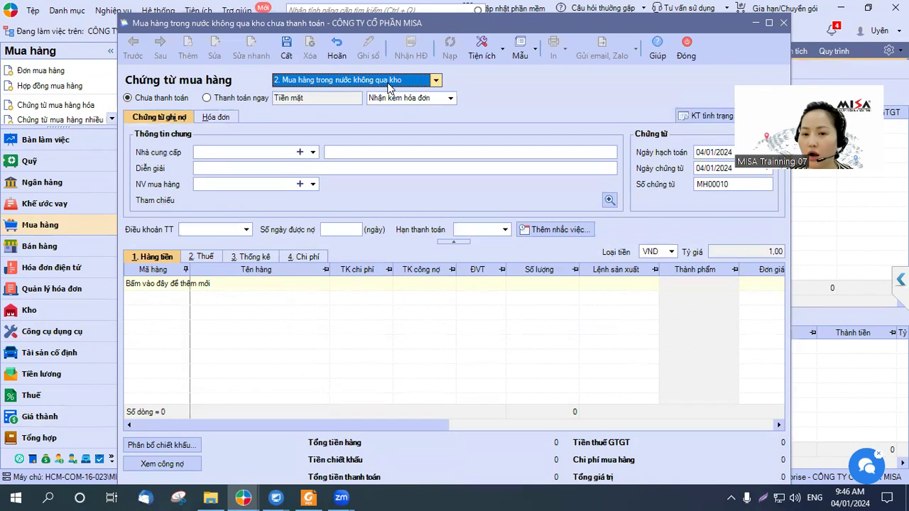
left_click(366, 283)
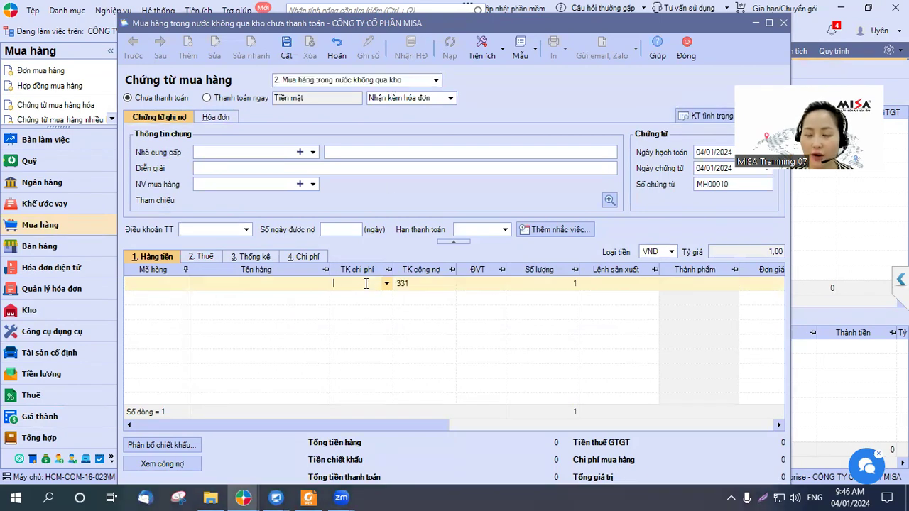
type("621")
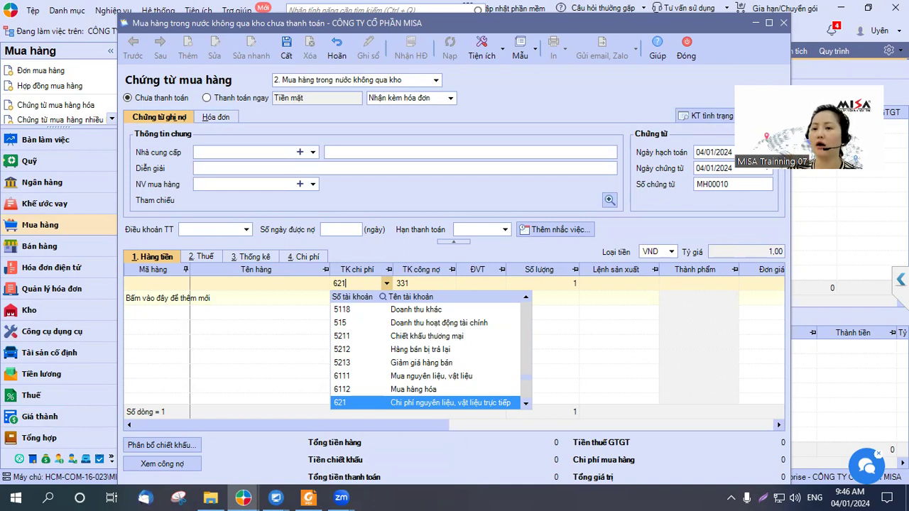
left_click(784, 25)
left_click(783, 25)
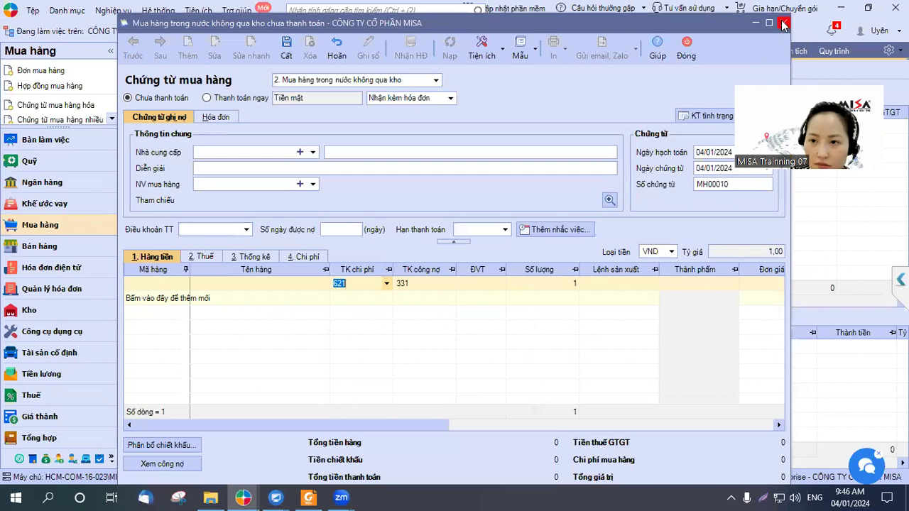
left_click(483, 297)
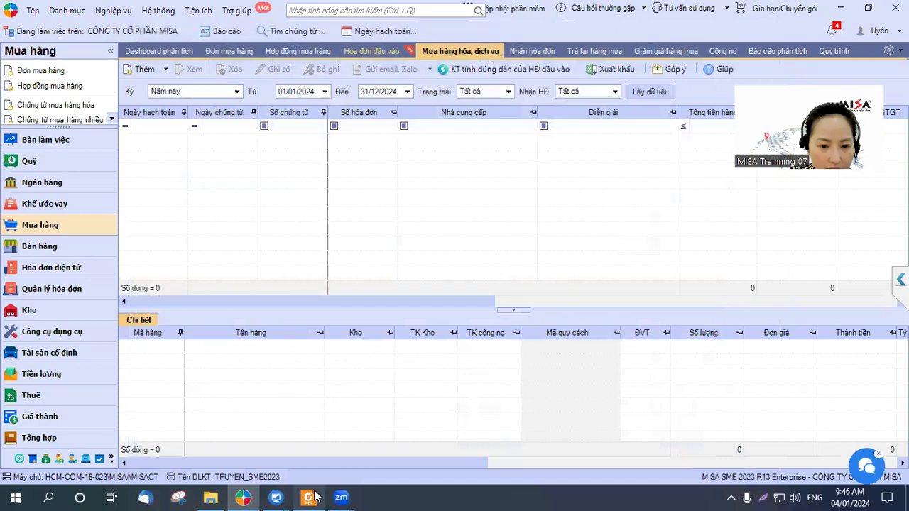
Step: Switch to Foxit Reader and review the costing steps (Các bước tính giá thành) in the summary PDF, and return to MISA SME
left_click(341, 498)
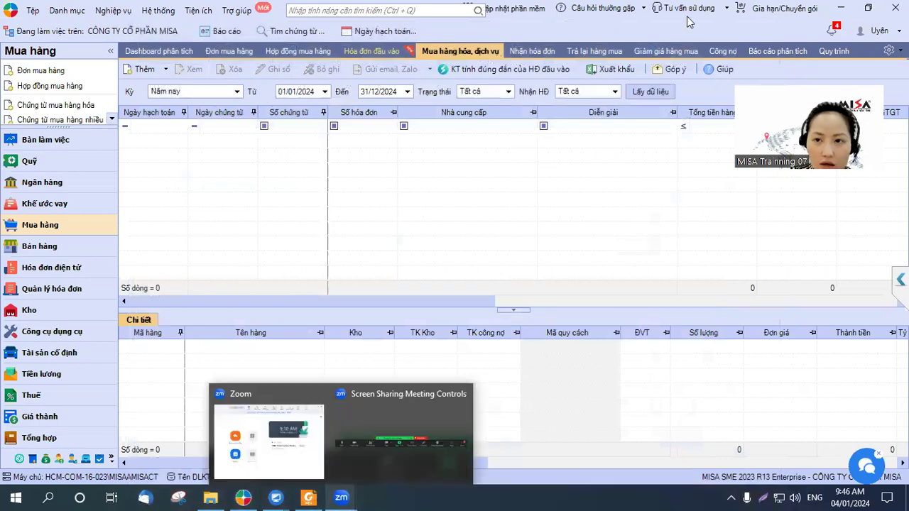
left_click(308, 497)
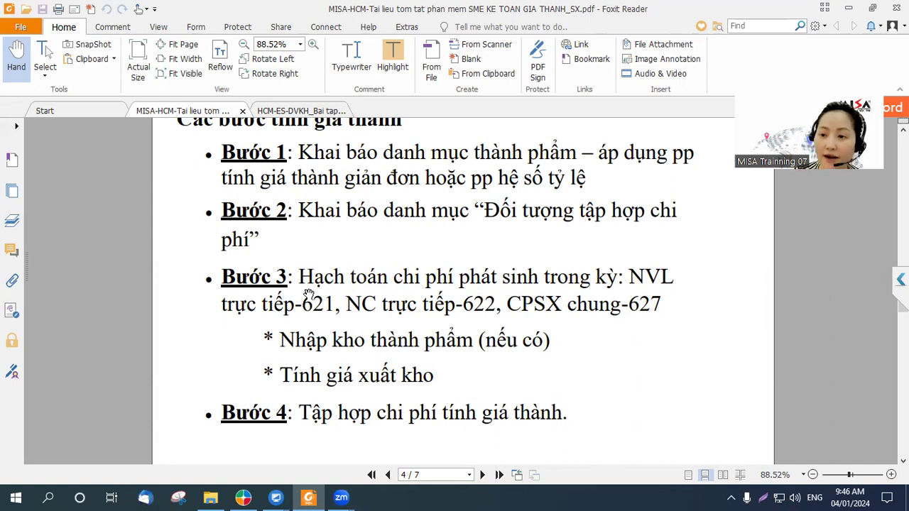
left_click(849, 8)
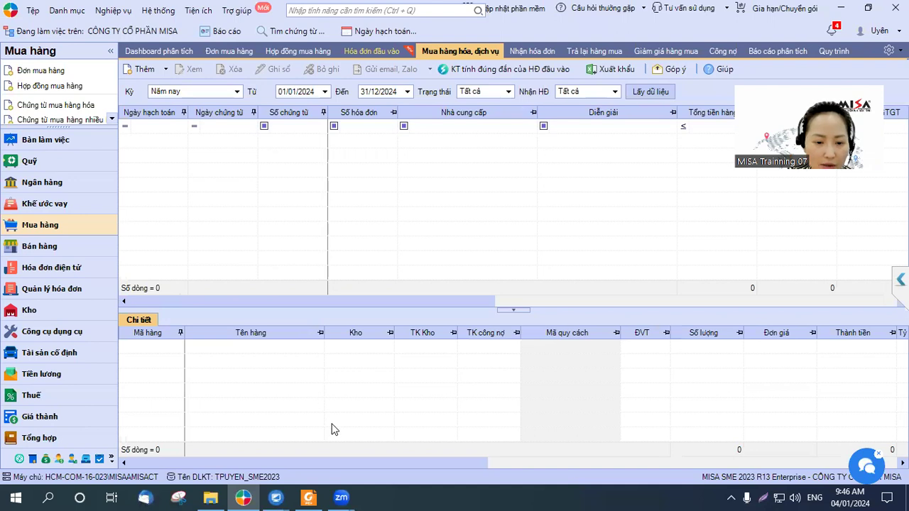
Step: Open the HCM-ES-DVKH exercise PDF in Foxit Reader and read costing transactions 1 and 2 on page 2
left_click(296, 493)
left_click(312, 497)
left_click(312, 497)
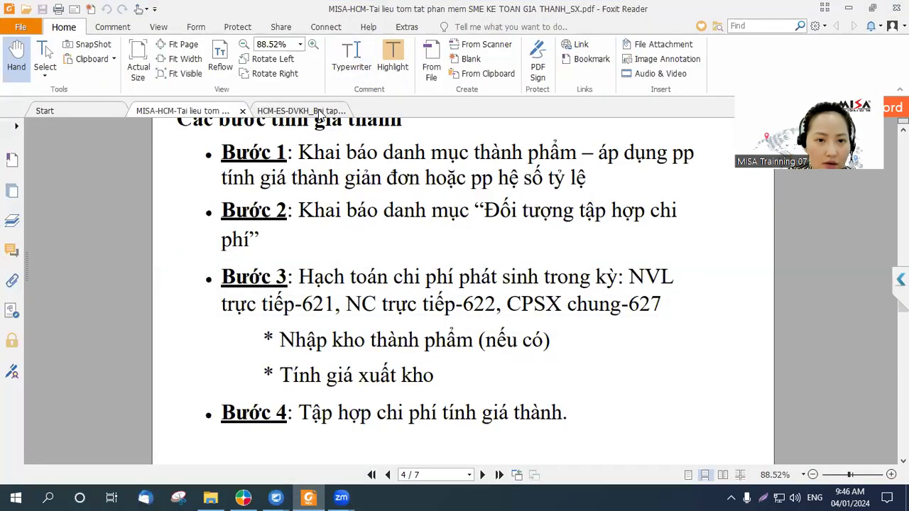
left_click(318, 112)
scroll(509, 362, "down", 6)
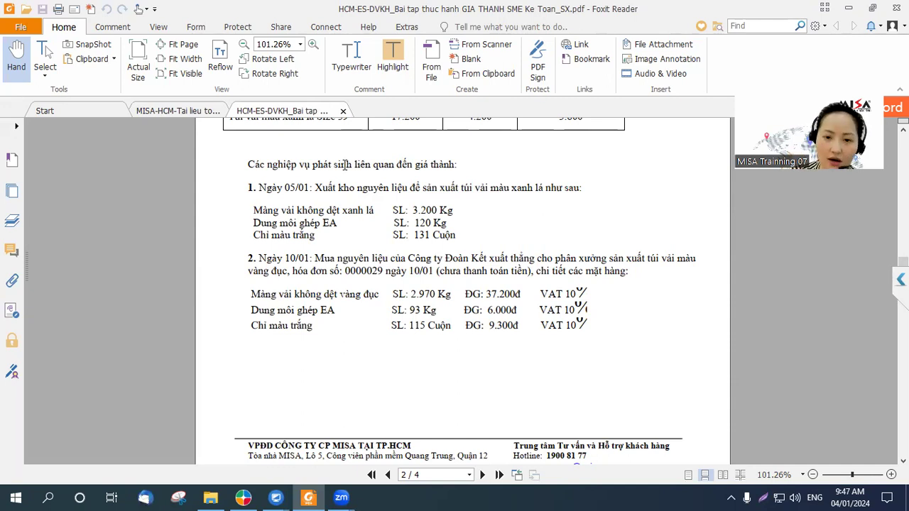
left_click(849, 8)
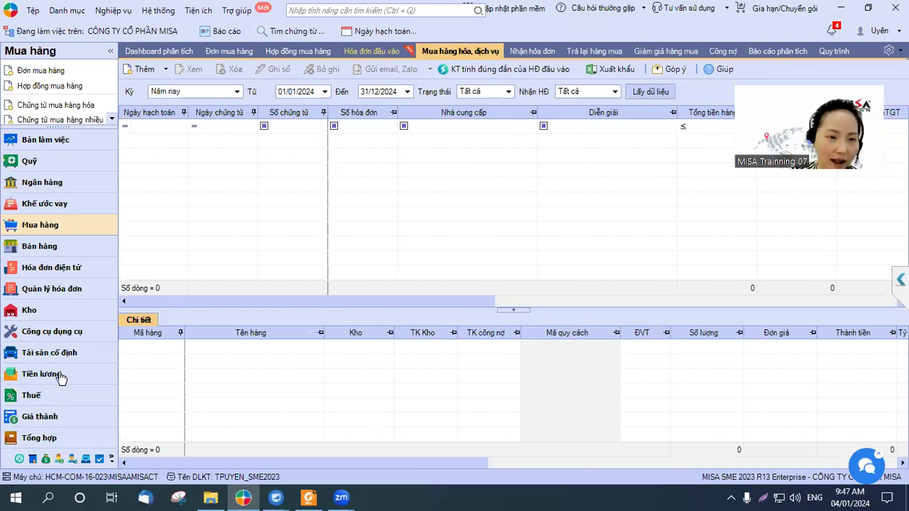
left_click(30, 310)
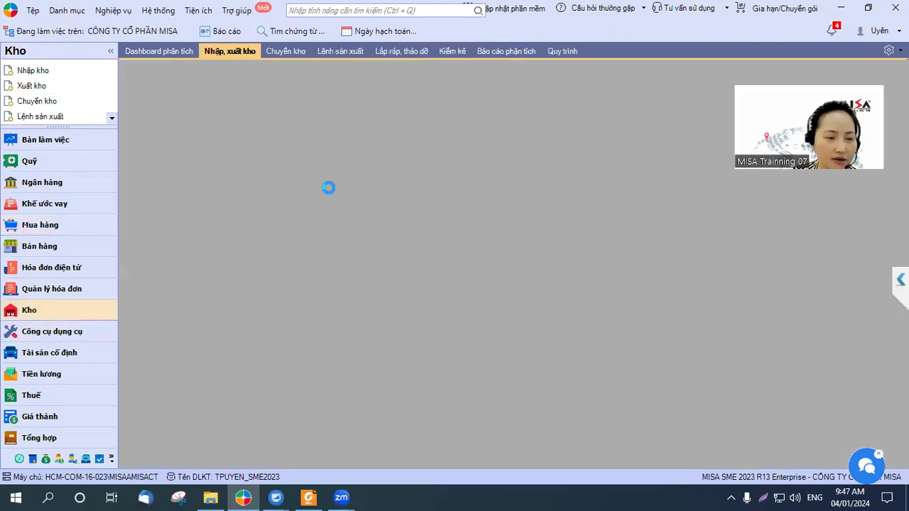
left_click(32, 86)
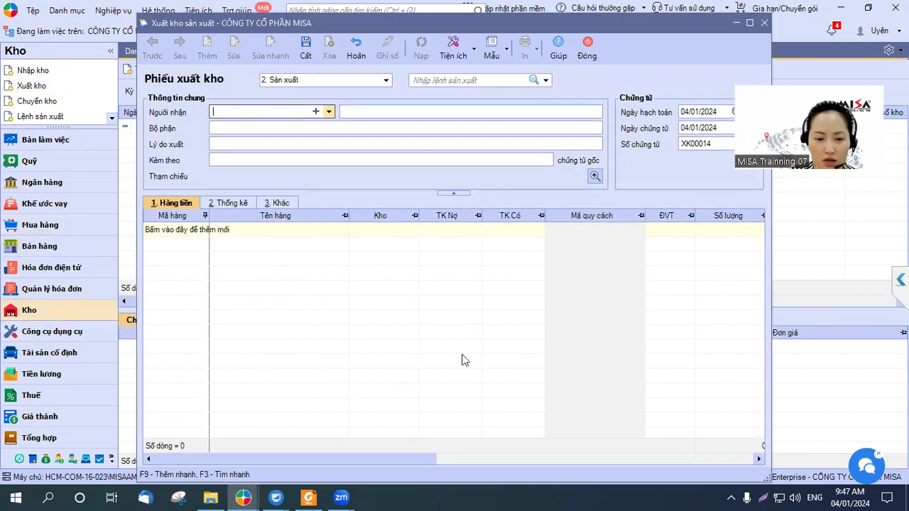
key("alt+Tab")
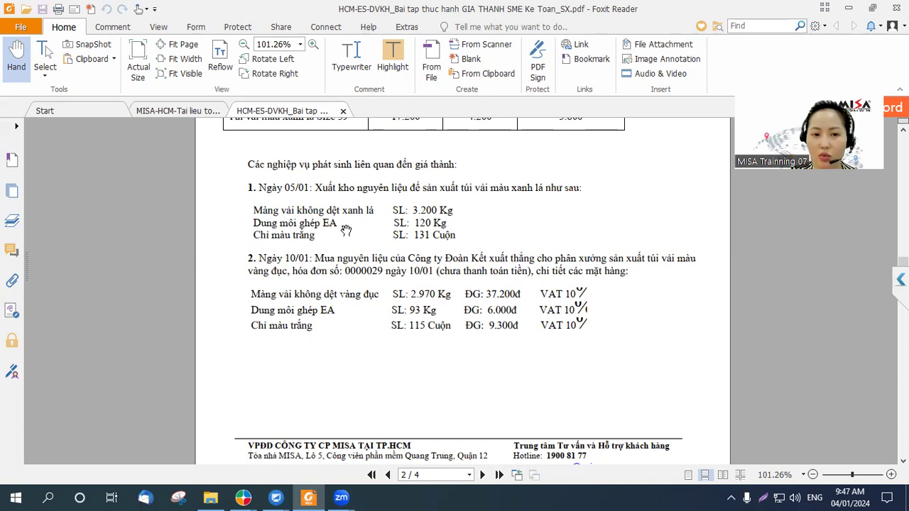
left_click(849, 8)
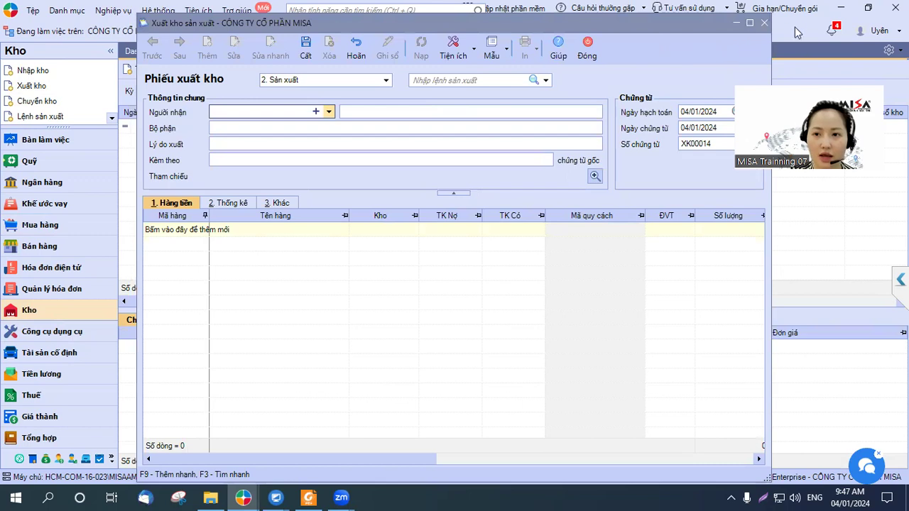
left_click(765, 23)
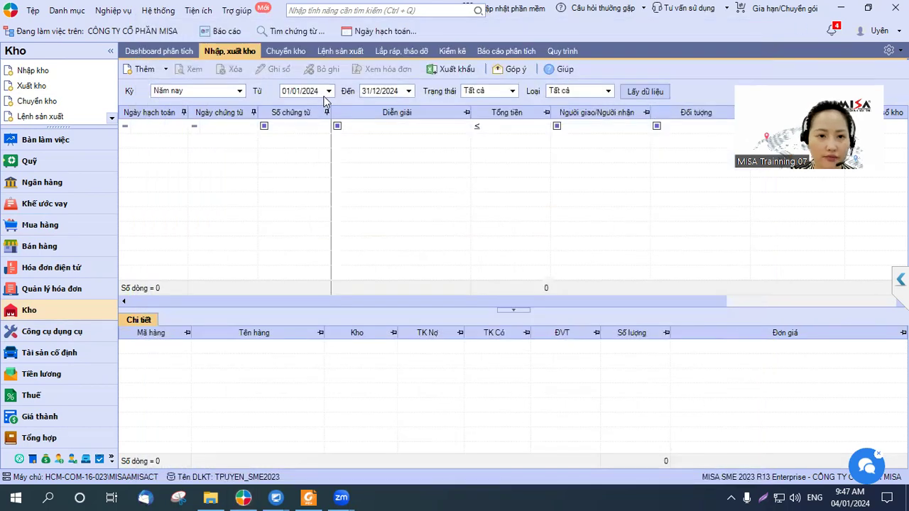
Step: Set the start date of the Nhập, xuất kho list to 01/01/2023 and load the data
left_click(328, 91)
left_click(323, 90)
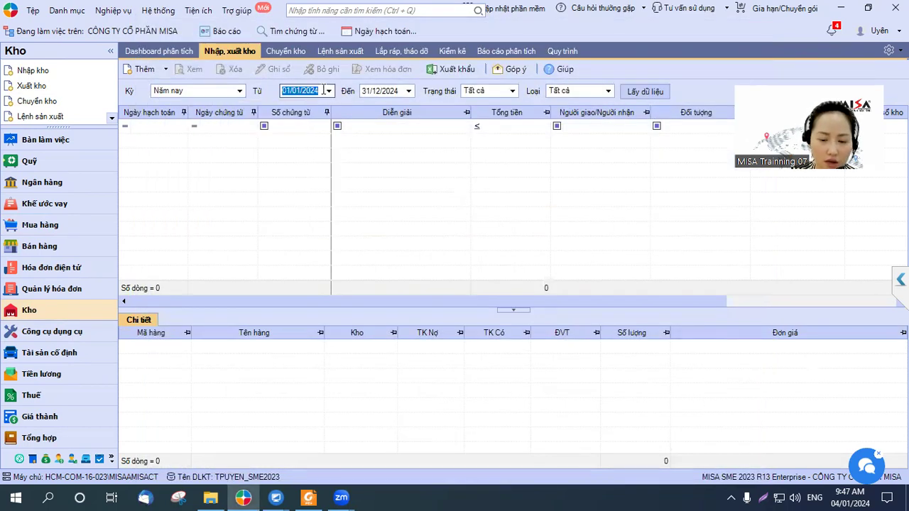
left_click(320, 90)
type("3")
left_click(648, 91)
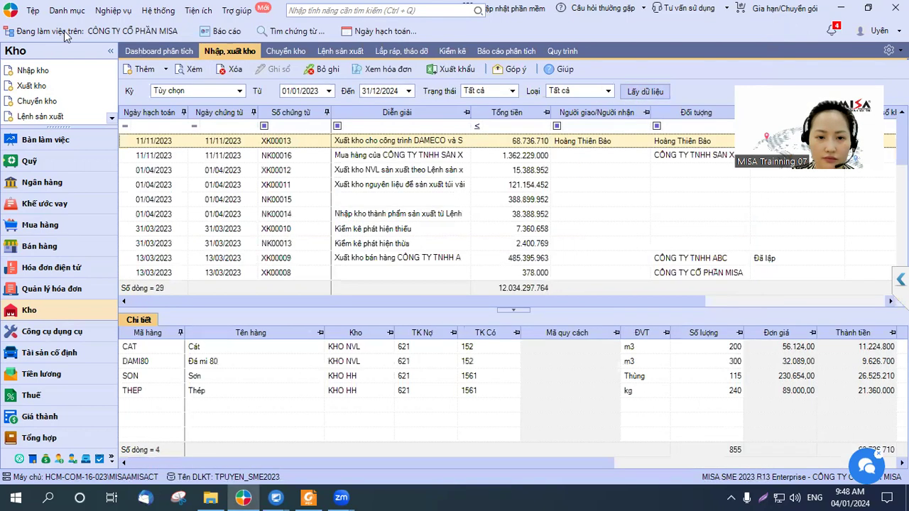
Step: Filter the stock vouchers by the description "NVL"
scroll(467, 196, "down", 3)
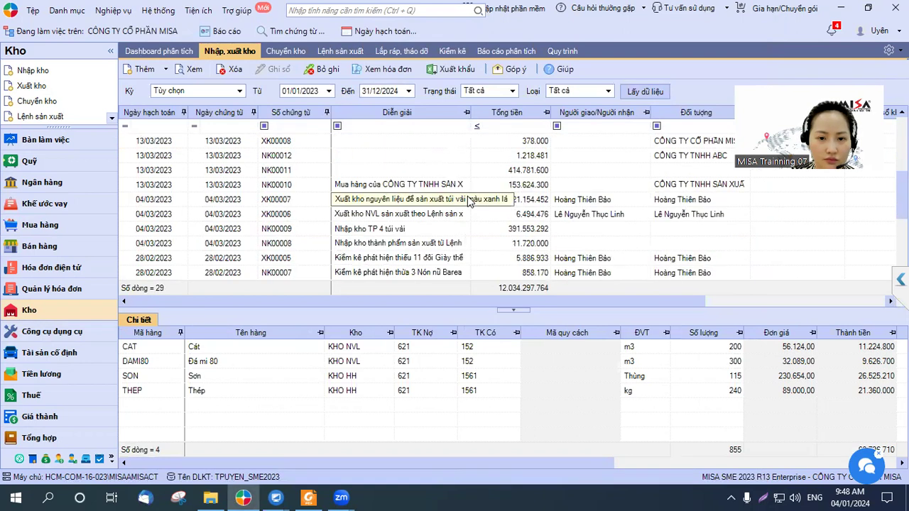
scroll(454, 215, "down", 2)
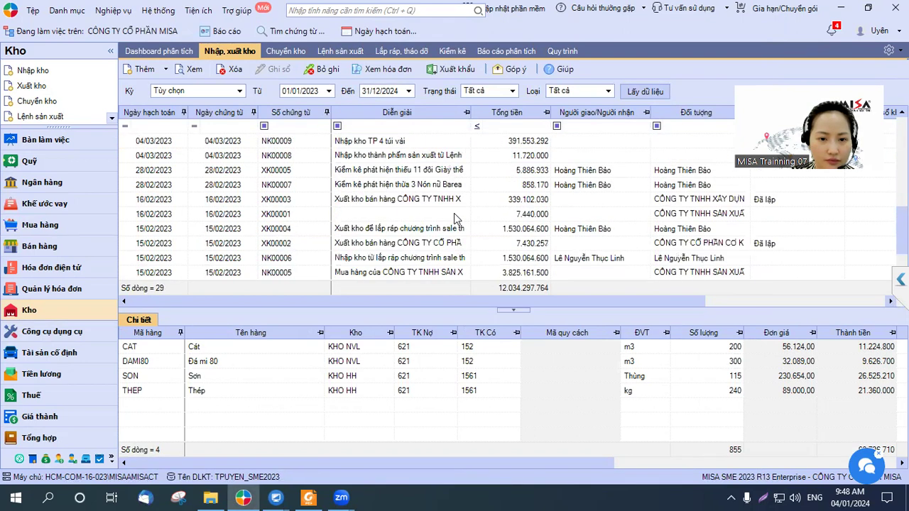
scroll(453, 213, "up", 2)
left_click(431, 130)
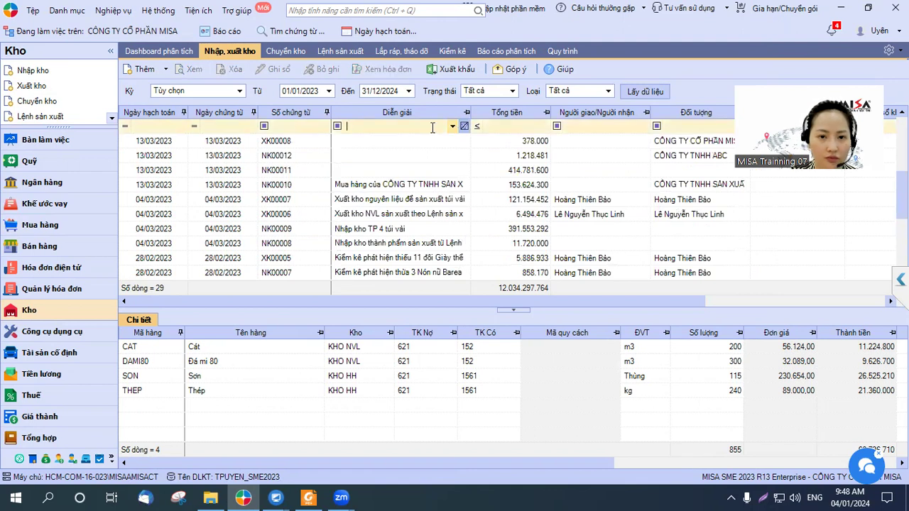
type("NVL")
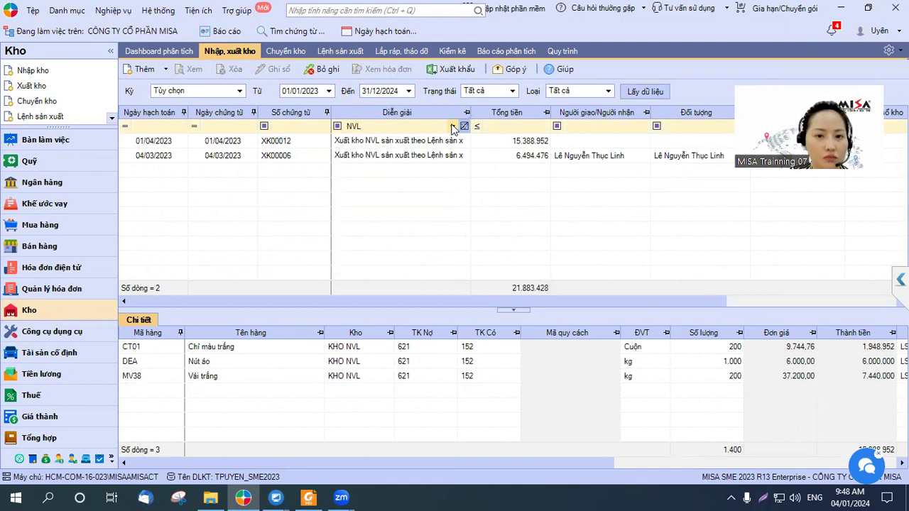
Step: Compare the item details of the two raw-material issue vouchers in the filtered list, and clear the NVL description filter
left_click(433, 160)
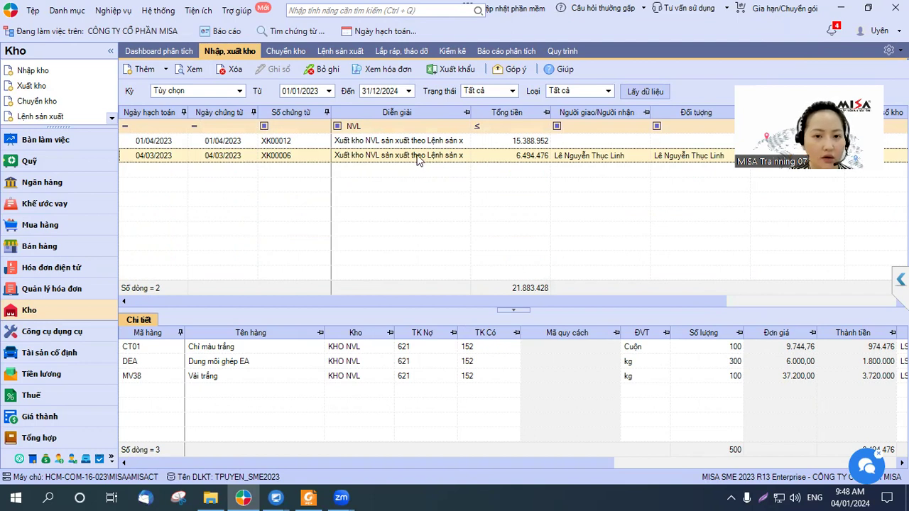
left_click(421, 143)
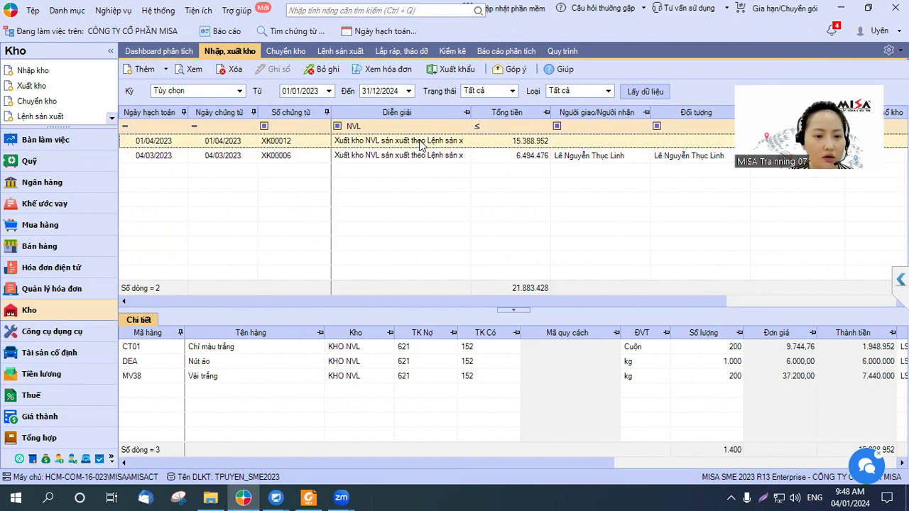
left_click(423, 156)
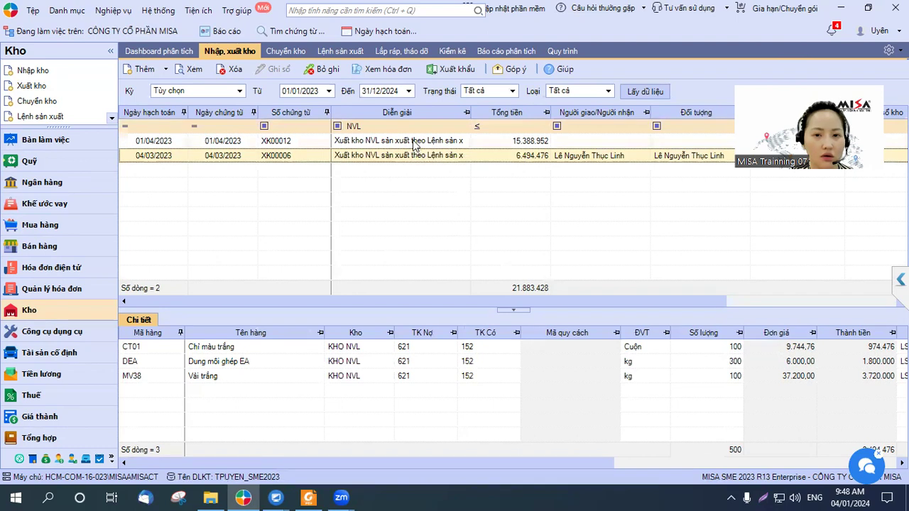
left_click(415, 142)
left_click(392, 127)
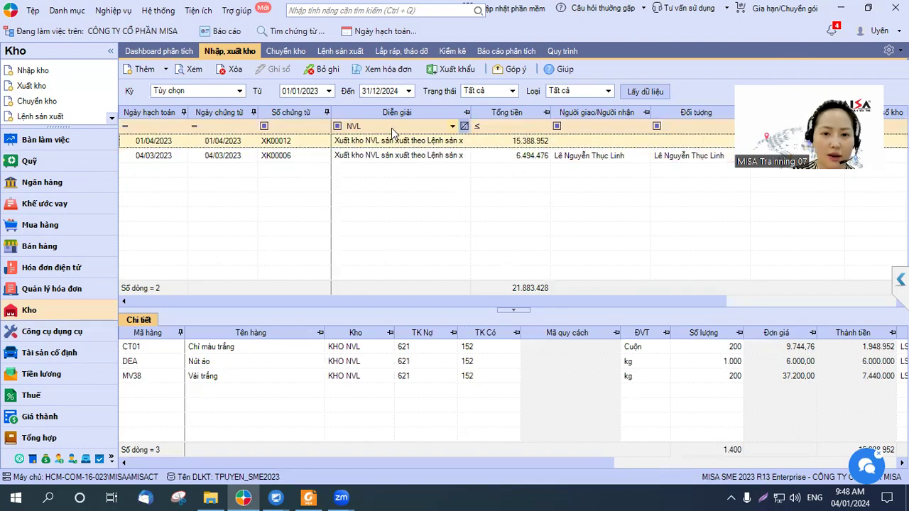
key("BackSpace")
key("BackSpace")
key("BackSpace")
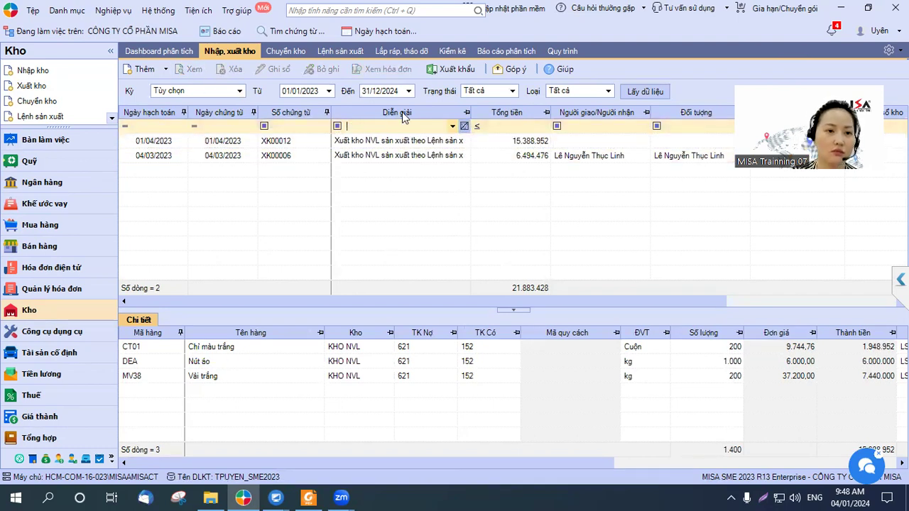
Step: Create a production stock issue voucher (Xuất kho sản xuất), check transaction 1 in the exercise PDF, and select the Phòng kế toán employee as recipient
left_click(33, 86)
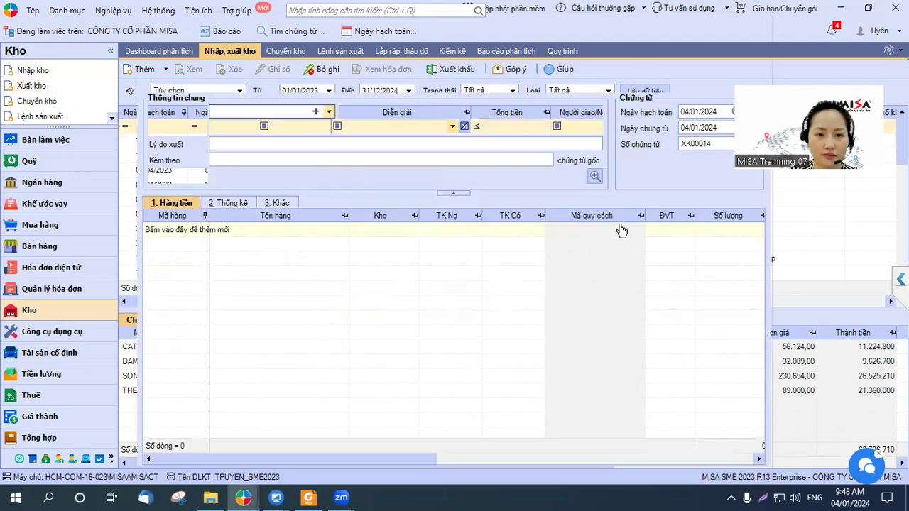
left_click(308, 497)
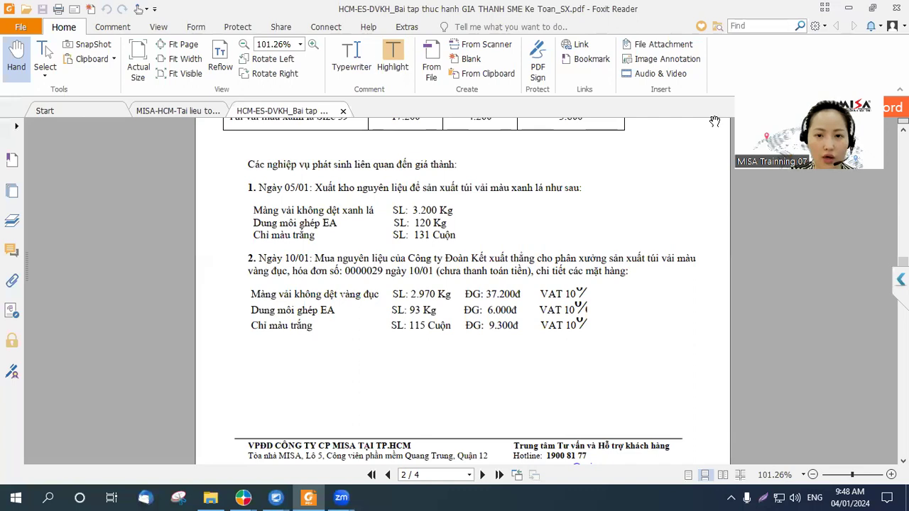
left_click(849, 12)
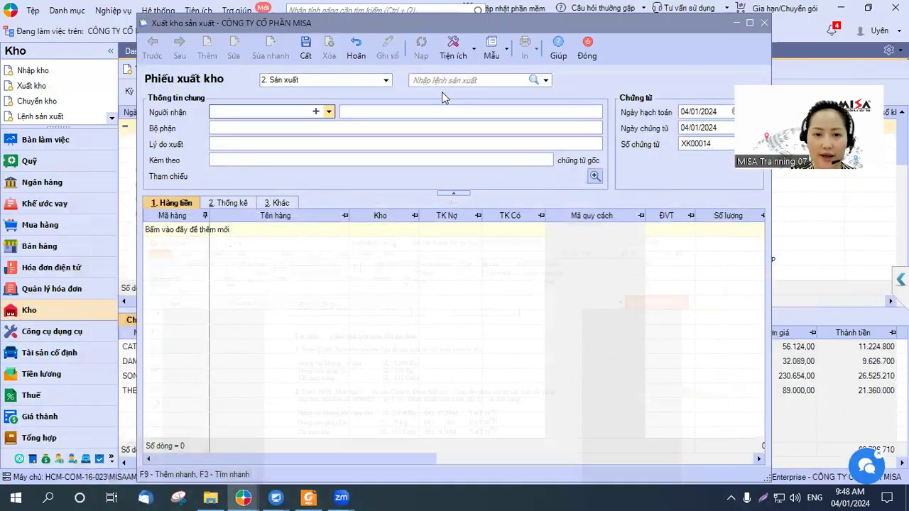
left_click(241, 143)
left_click(328, 112)
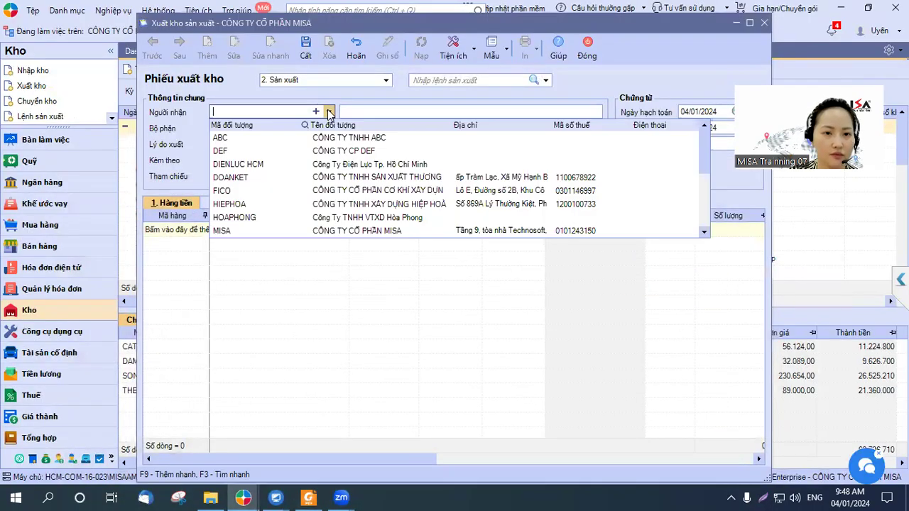
scroll(346, 202, "down", 2)
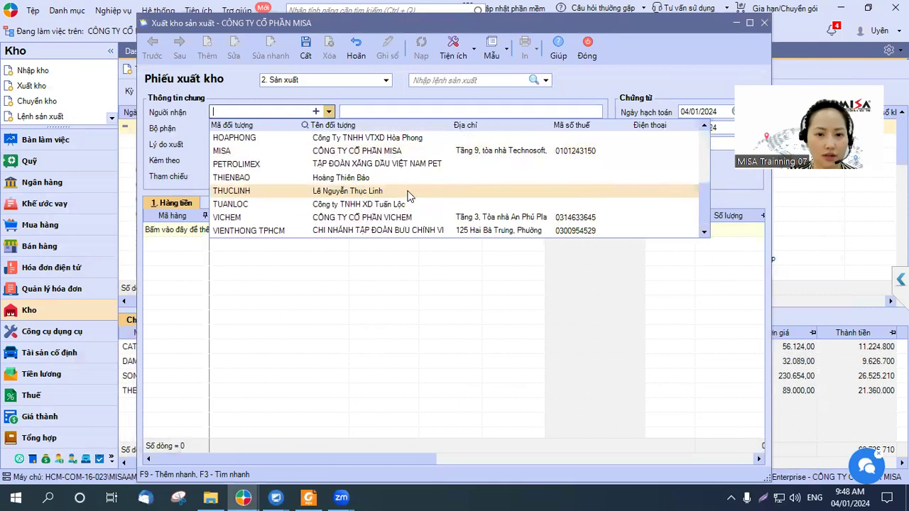
left_click(374, 178)
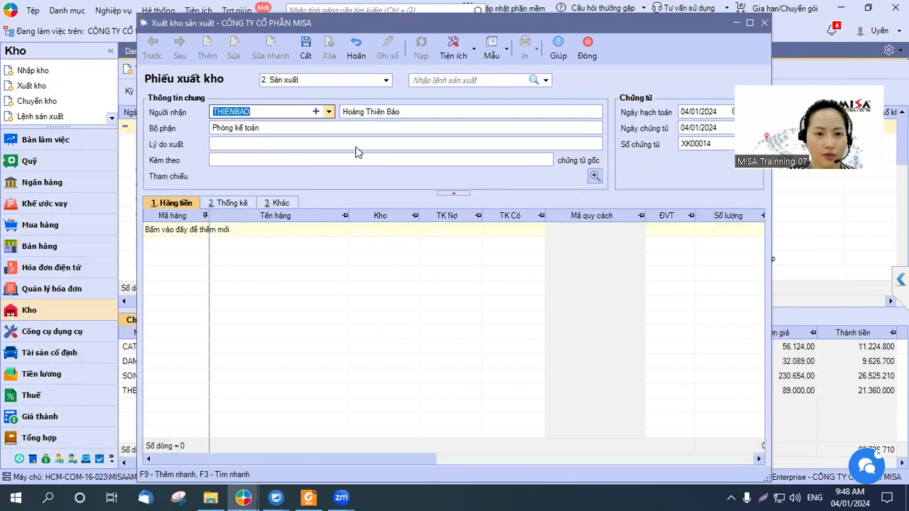
Step: Enter the issue reason "Xuất kho NVL sản xuất túi vải màu xanh lá" on the voucher
left_click(274, 146)
type("Xuất kho NVL sản xuaất túi")
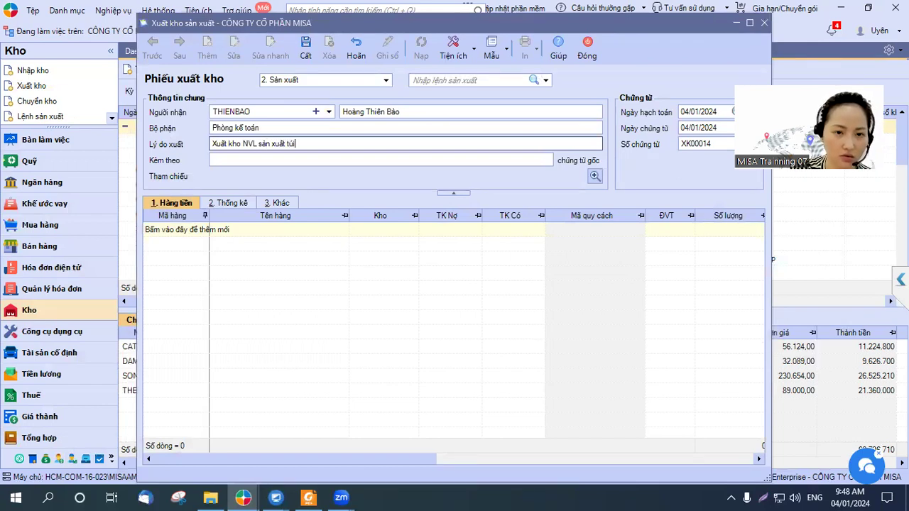
type(" vaải")
type(" ma")
type("u ")
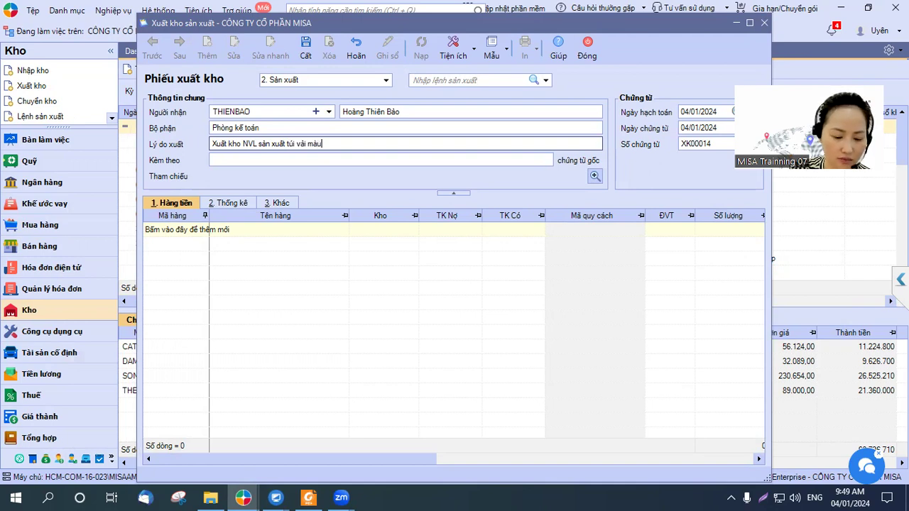
type("xanh lá")
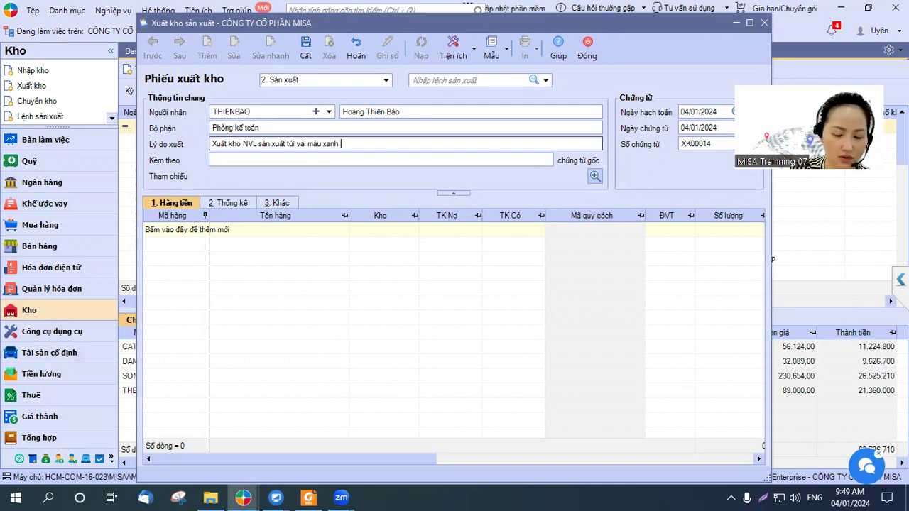
Step: Add item lines for DEA (Dung môi ghép EA) and CT01 (Chỉ màu trắng) to the issue voucher
left_click(204, 231)
type("dea")
left_click(263, 255)
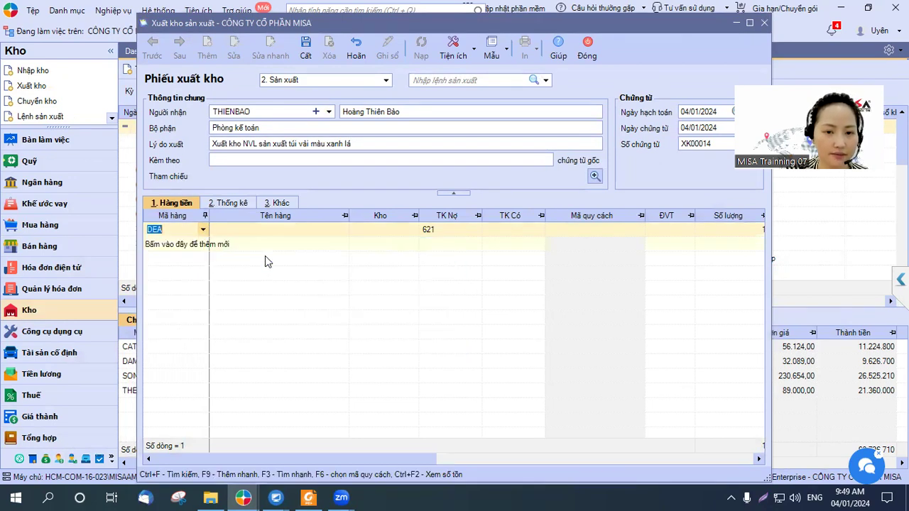
left_click(206, 246)
type("ct01")
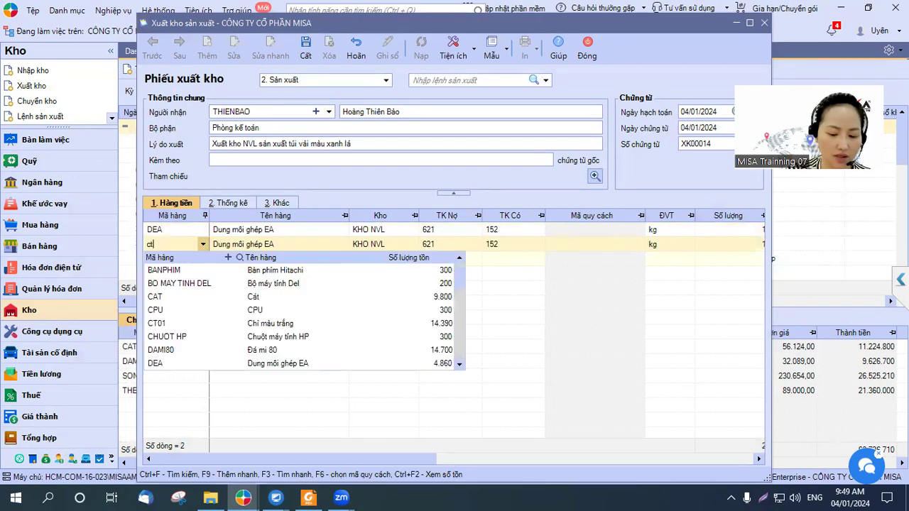
left_click(258, 267)
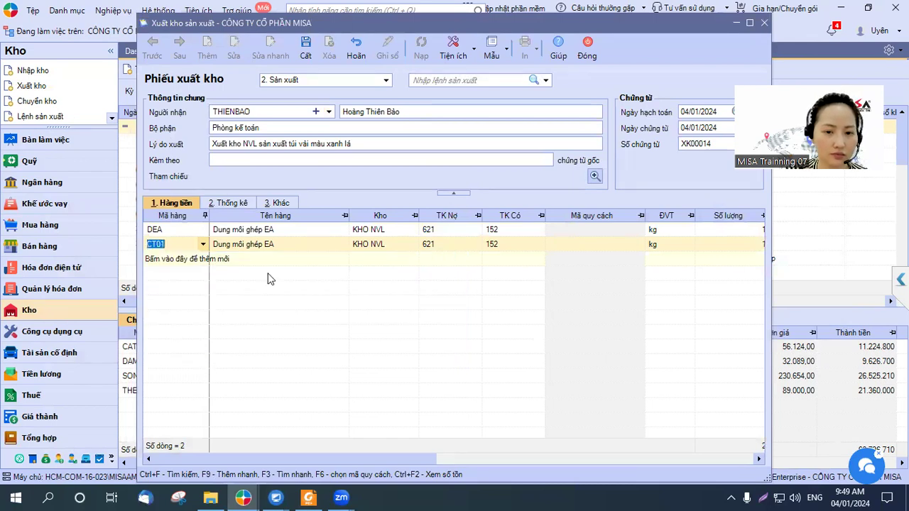
Step: Check the material list in the exercise PDF and add a third item line for MX39 (Màng vải không dệt xanh lá)
left_click(191, 259)
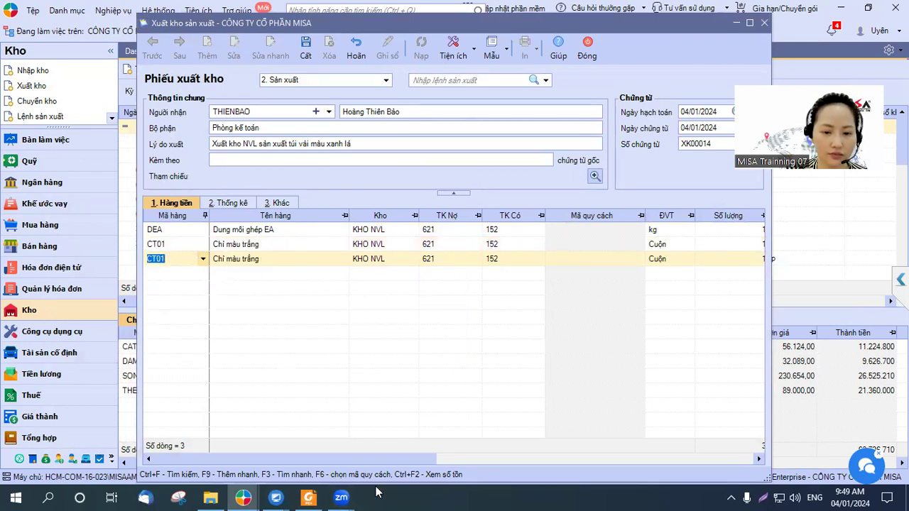
left_click(308, 497)
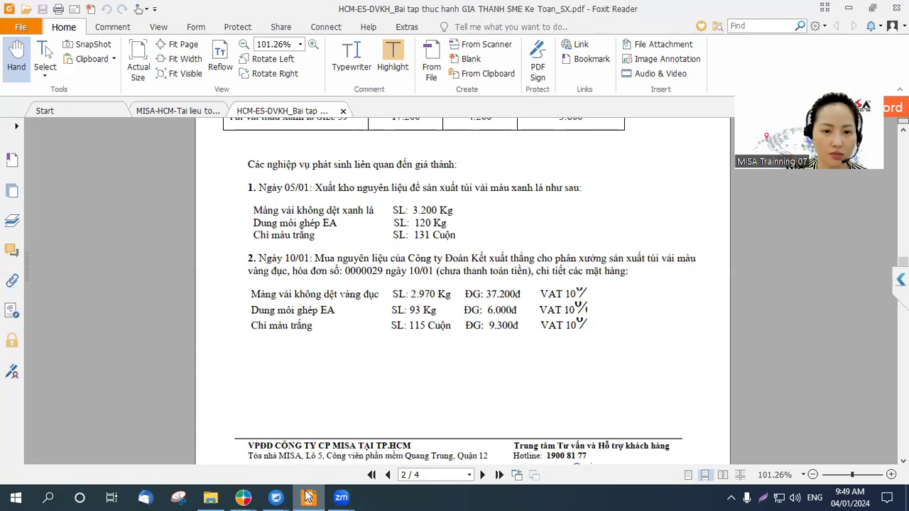
left_click(307, 497)
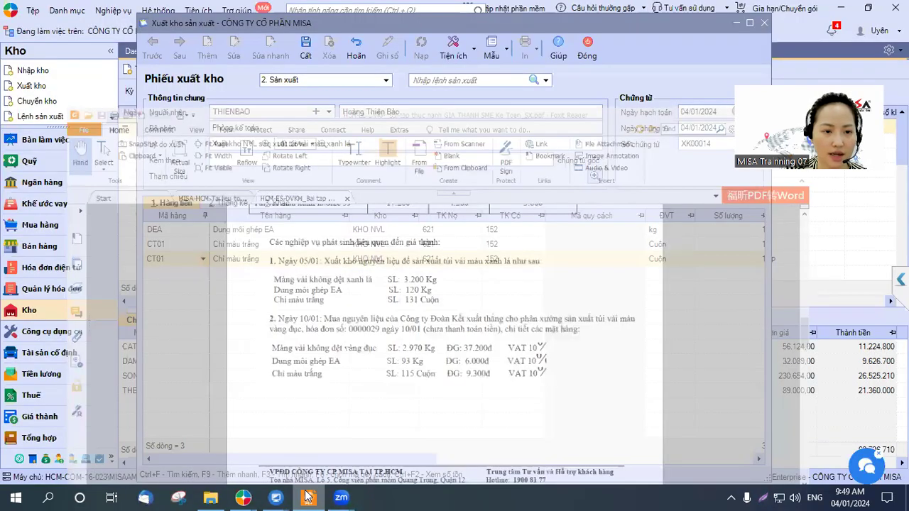
left_click(203, 259)
type("mx")
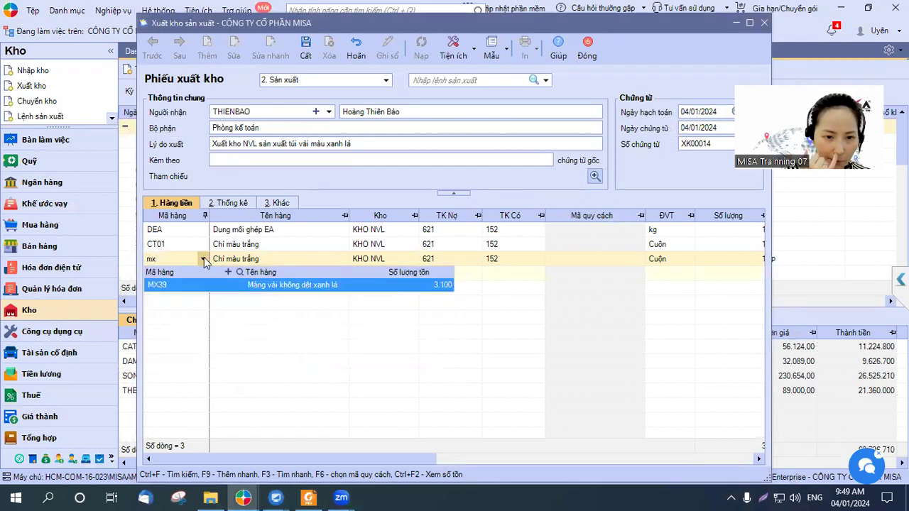
left_click(269, 285)
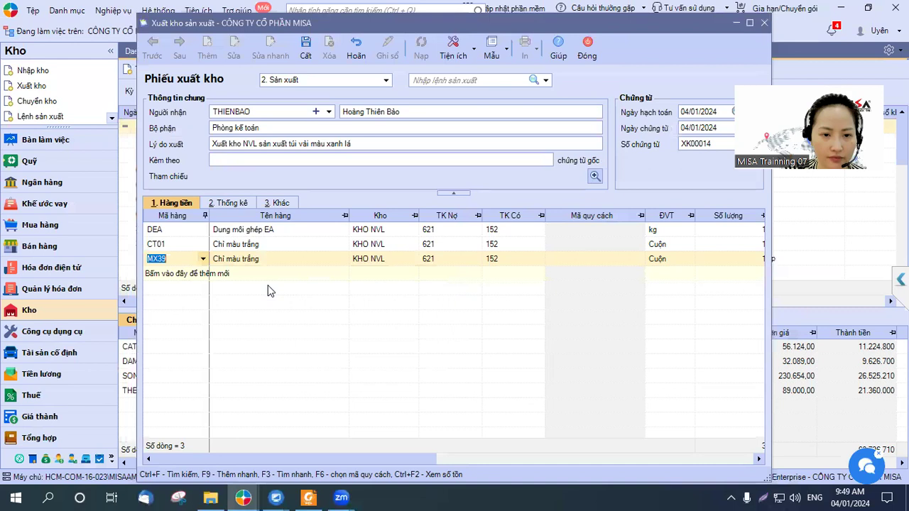
Step: Look up the issued quantities in the exercise PDF and set the quantity of MX39 to 3200 kg
left_click(506, 230)
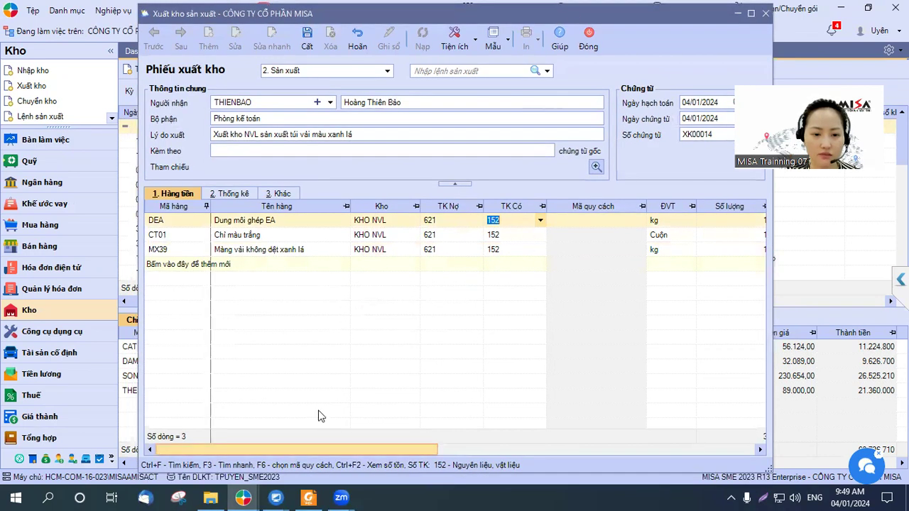
scroll(318, 416, "right", 5)
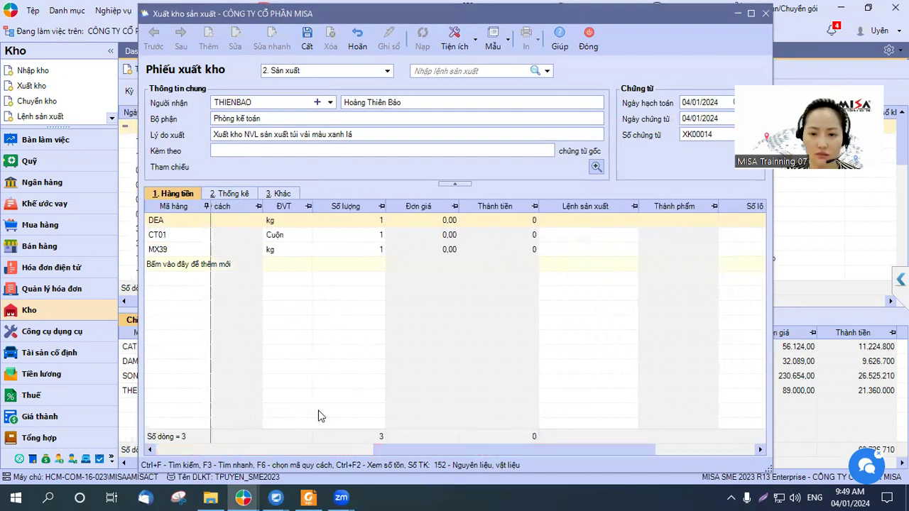
mouse_move(341, 495)
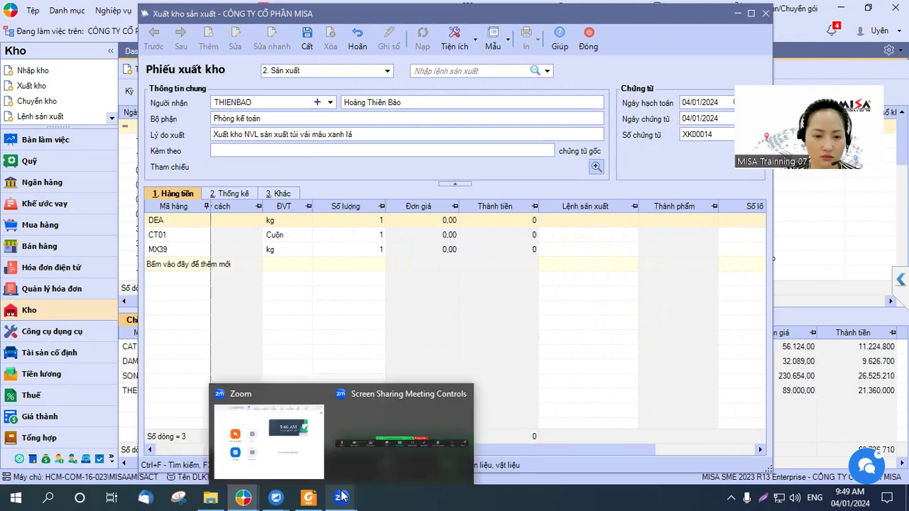
left_click(309, 497)
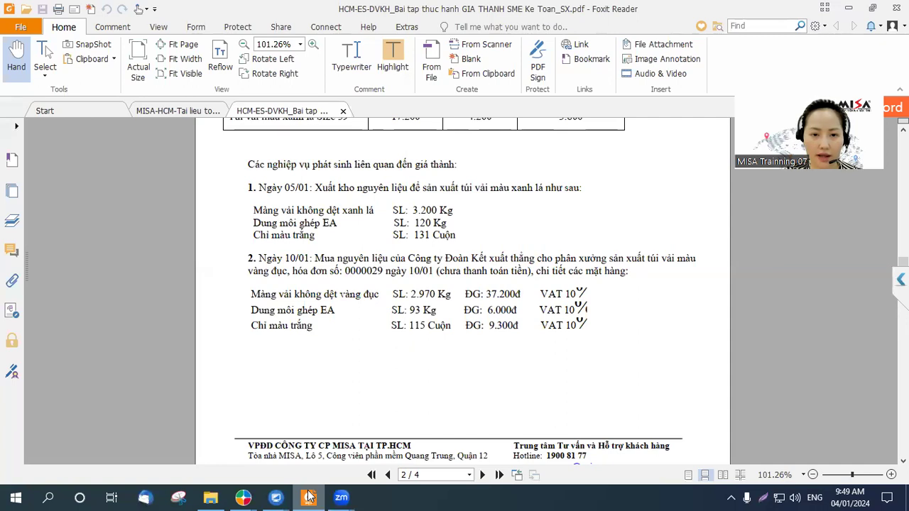
left_click(309, 497)
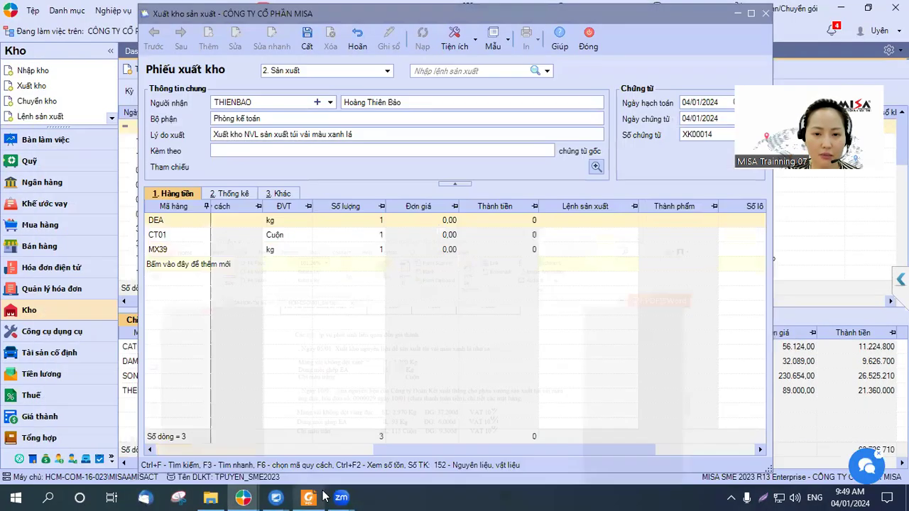
left_click(359, 250)
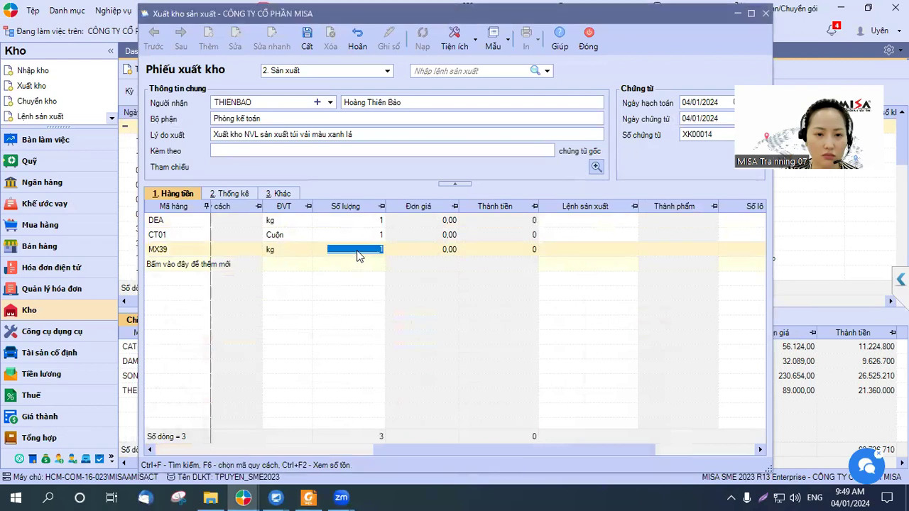
type("3200")
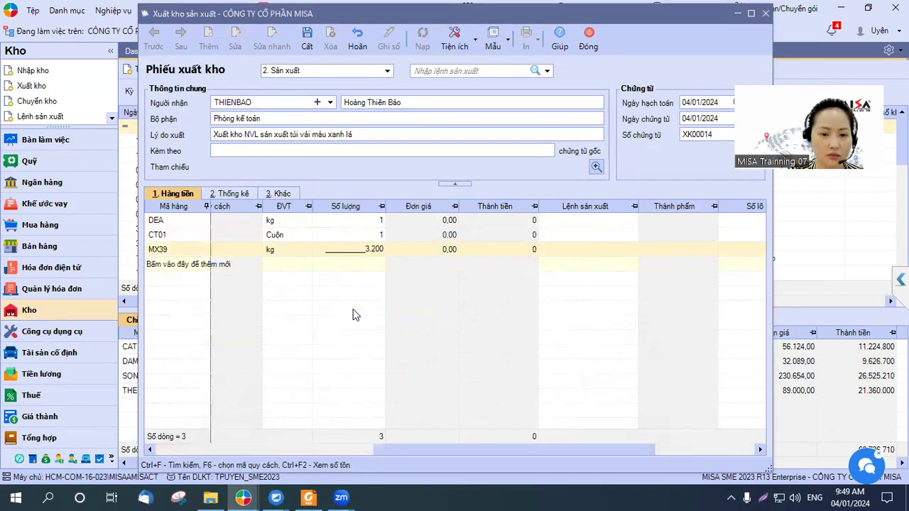
Step: Recheck the exercise PDF and set the quantities to 120 kg for DEA and 131 Cuộn for CT01
left_click(306, 497)
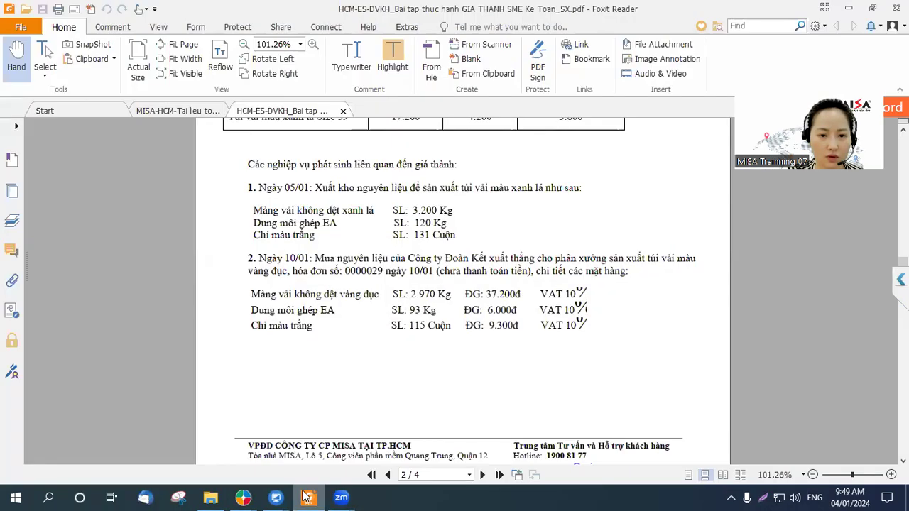
left_click(306, 497)
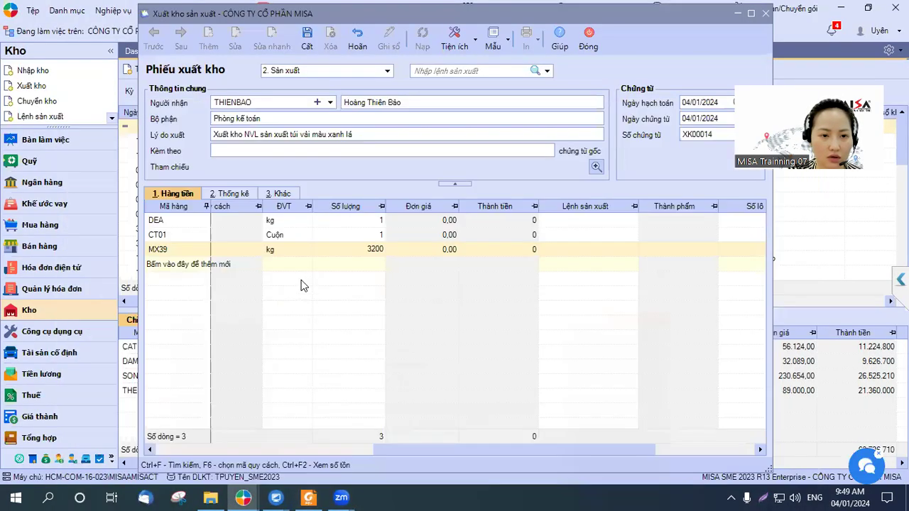
left_click(370, 220)
type("120")
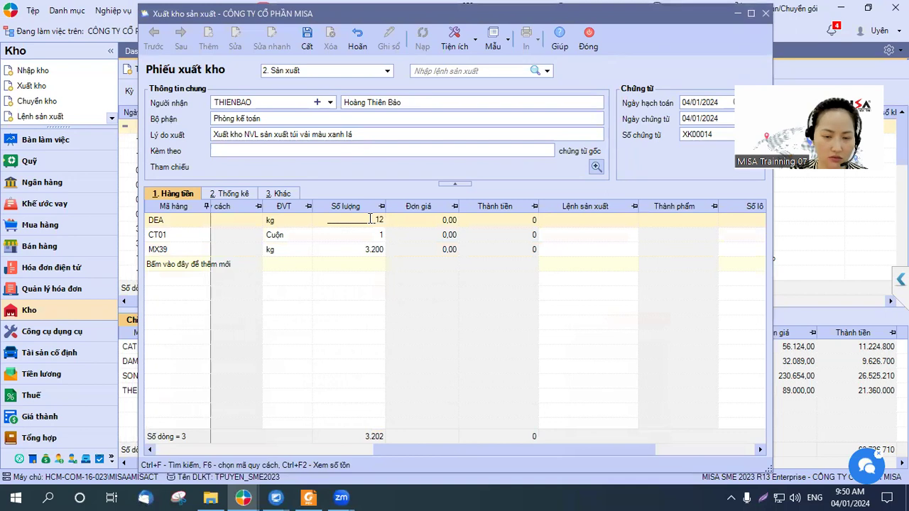
left_click(377, 235)
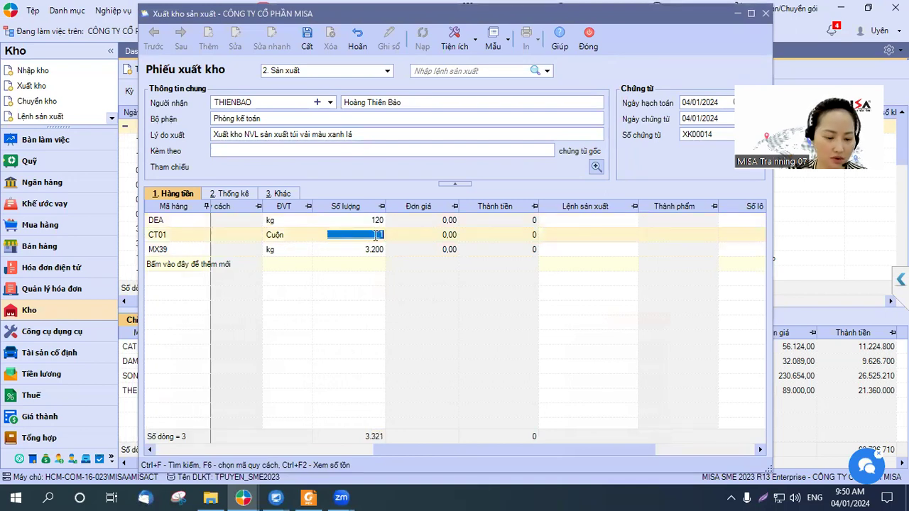
type("131")
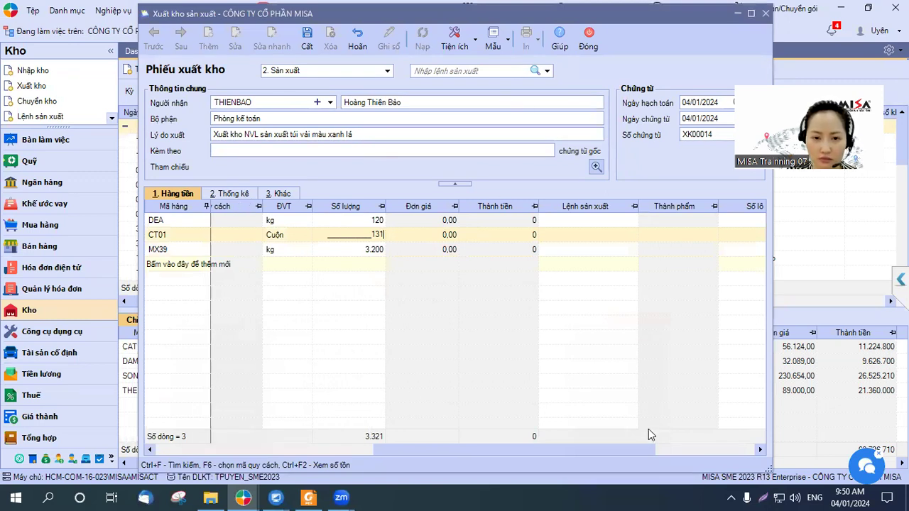
left_click_drag(618, 450, 316, 449)
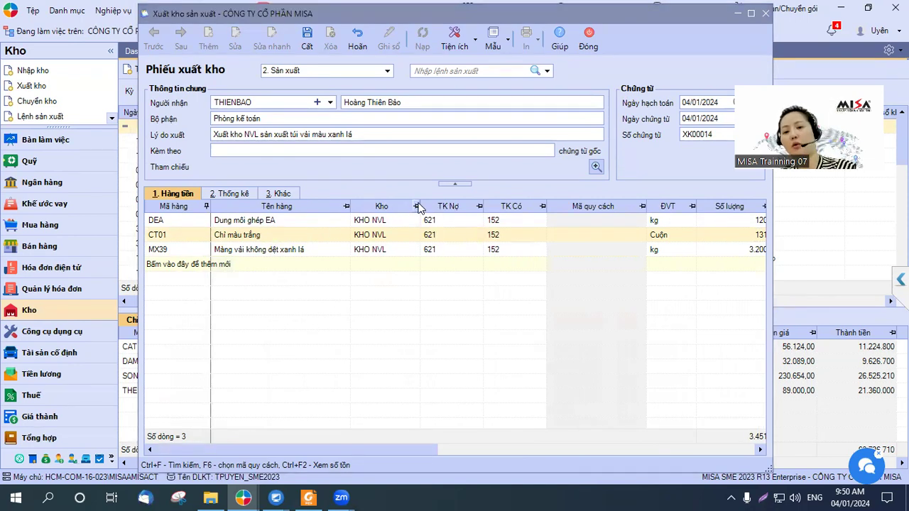
left_click(344, 134)
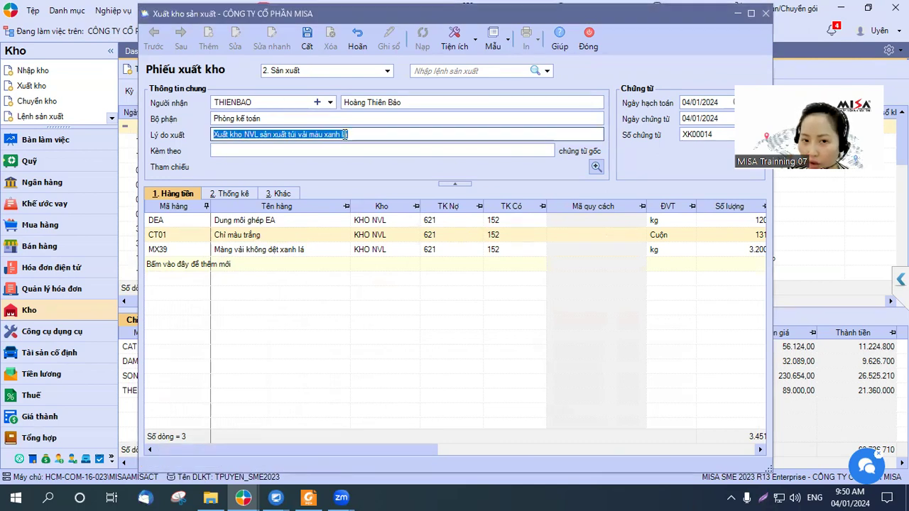
left_click(418, 268)
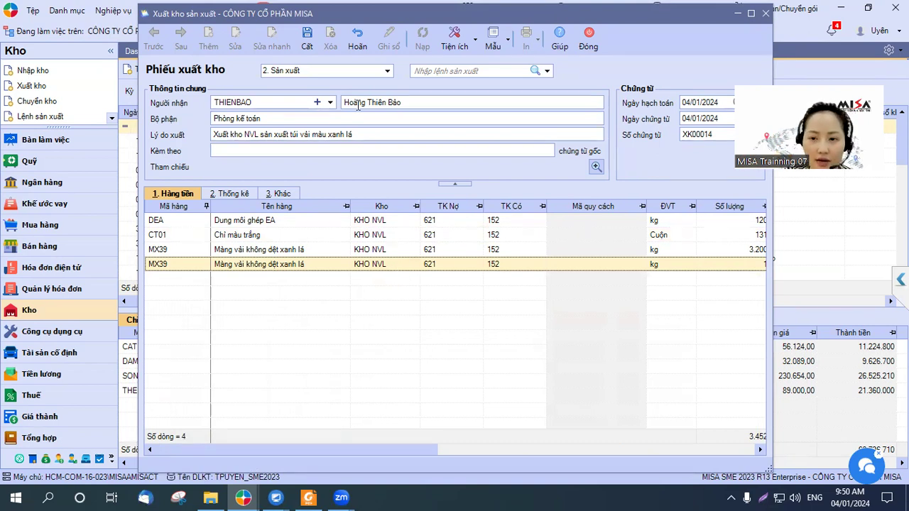
Step: Assign cost object XANHLA to the DEA line in the statistics details and copy it to the lines below
left_click(237, 196)
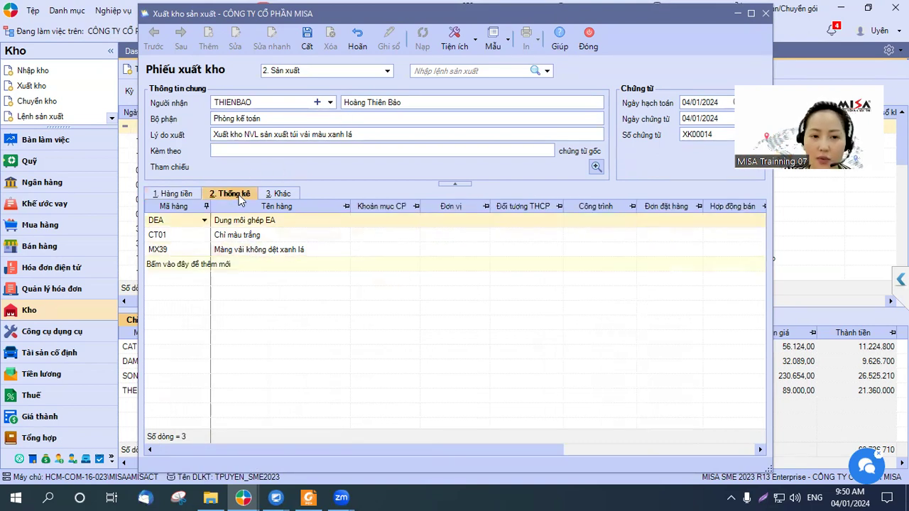
left_click(558, 223)
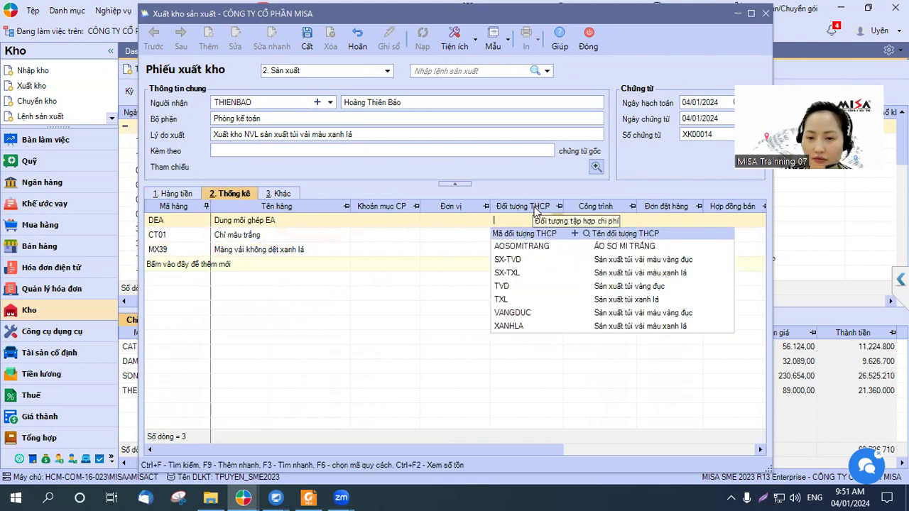
left_click(522, 325)
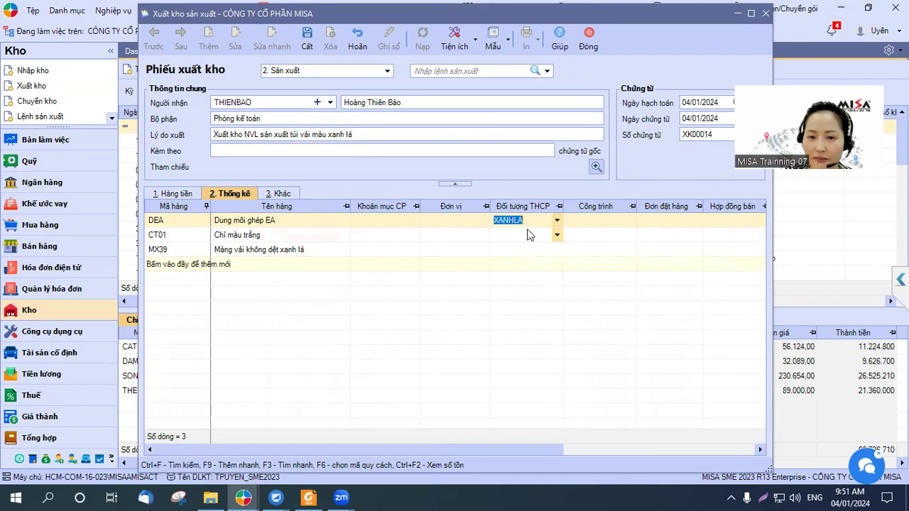
left_click(307, 134)
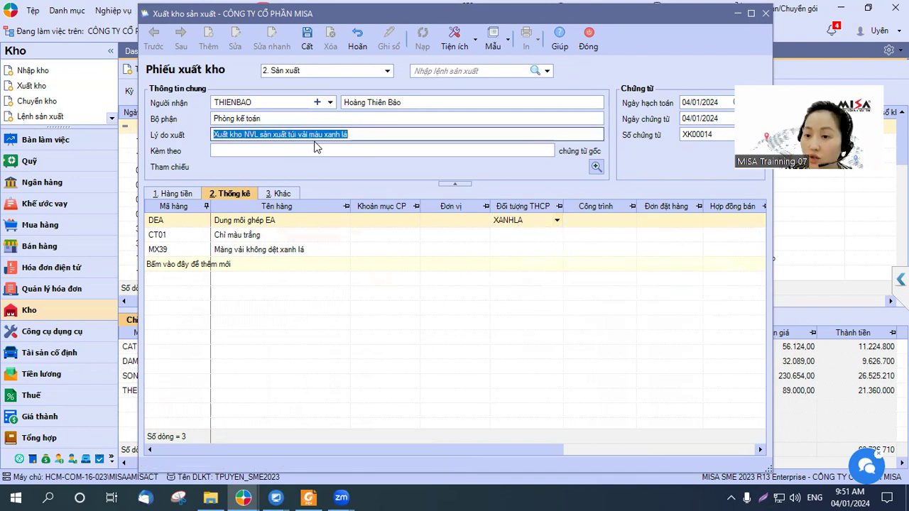
left_click(557, 220)
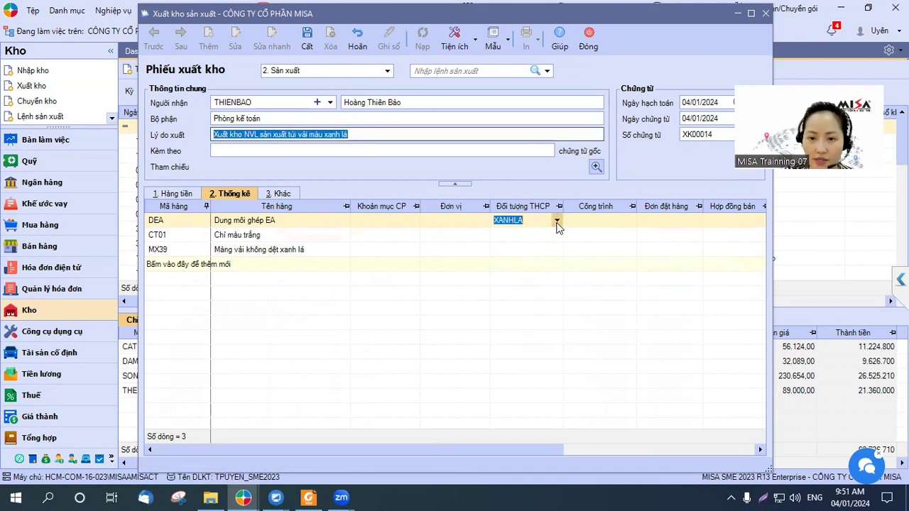
right_click(537, 220)
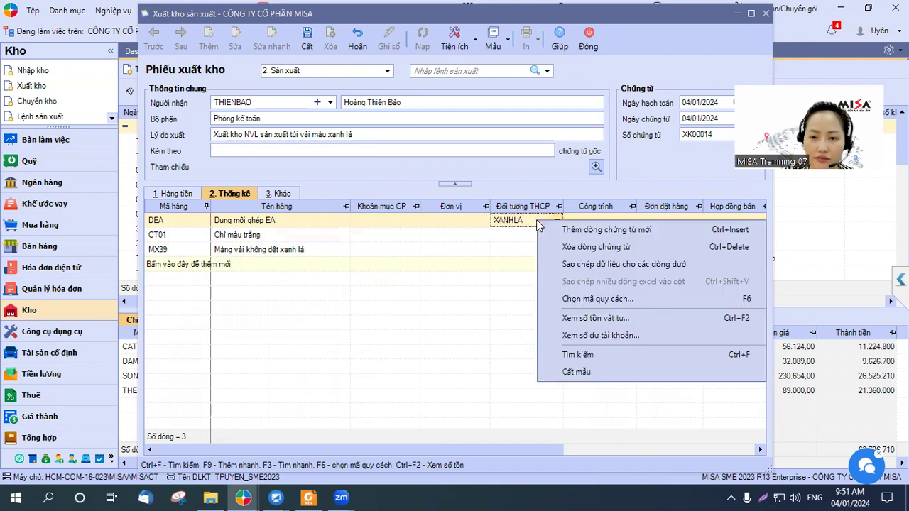
left_click(589, 264)
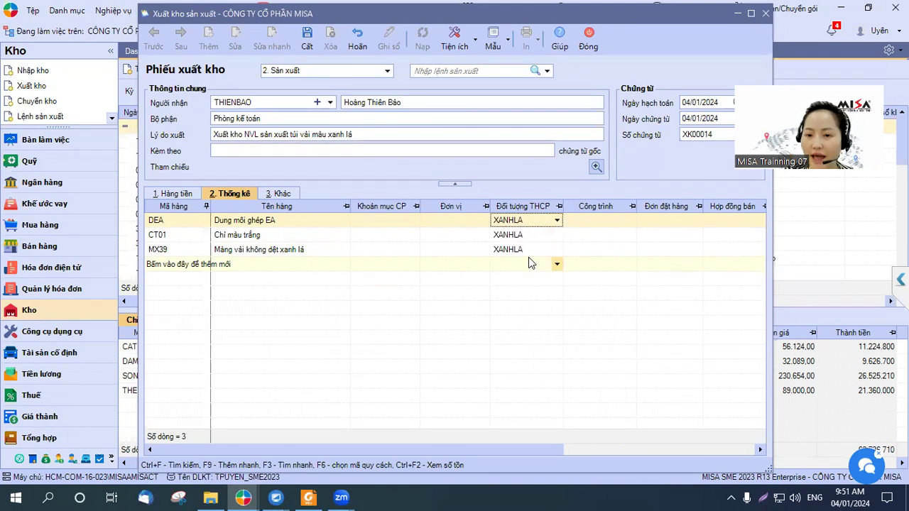
Step: Review the debit and credit accounts of the DEA line and the cost objects assigned to the item lines
left_click(176, 193)
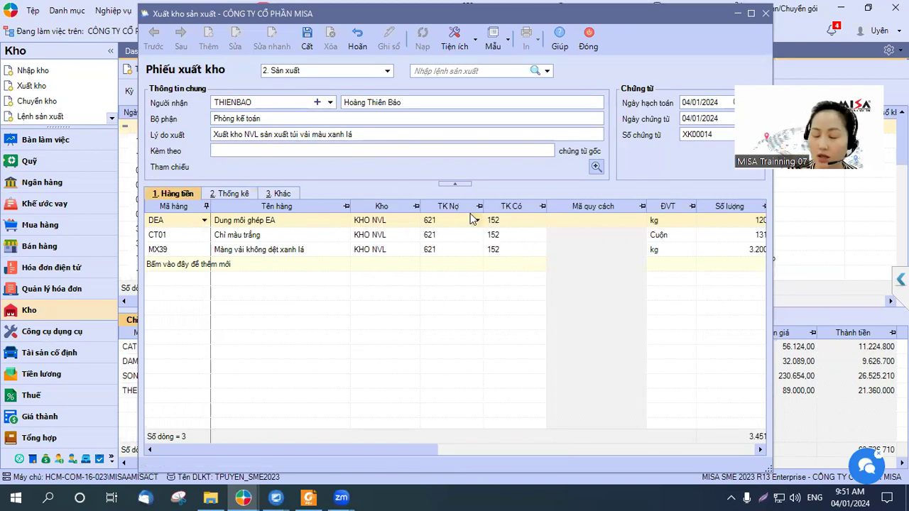
left_click(446, 220)
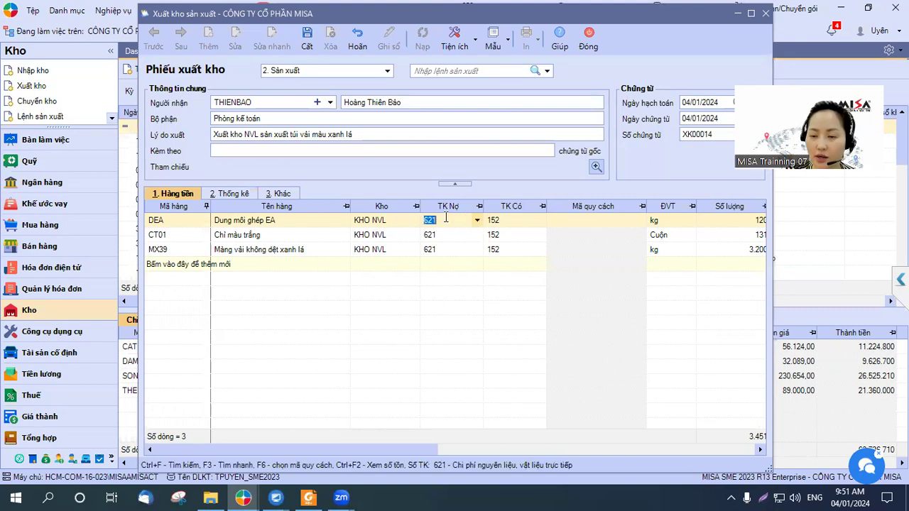
left_click(503, 223)
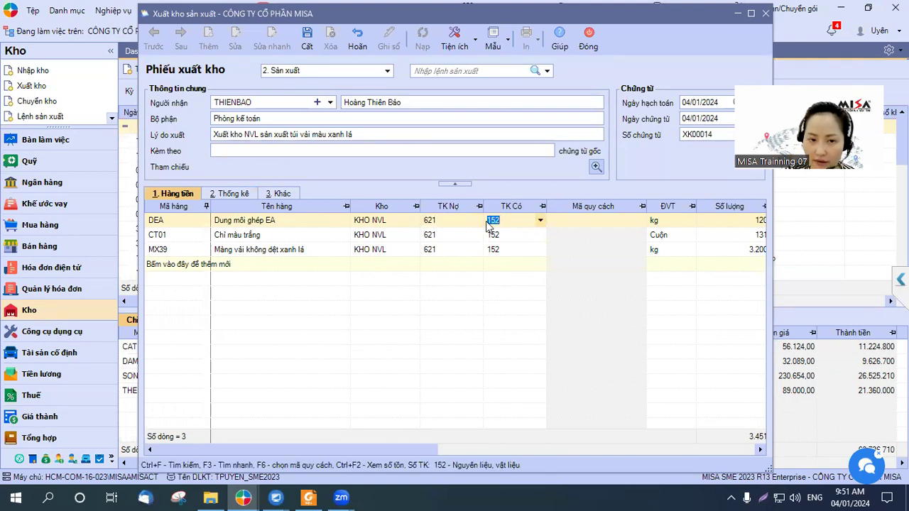
left_click(248, 195)
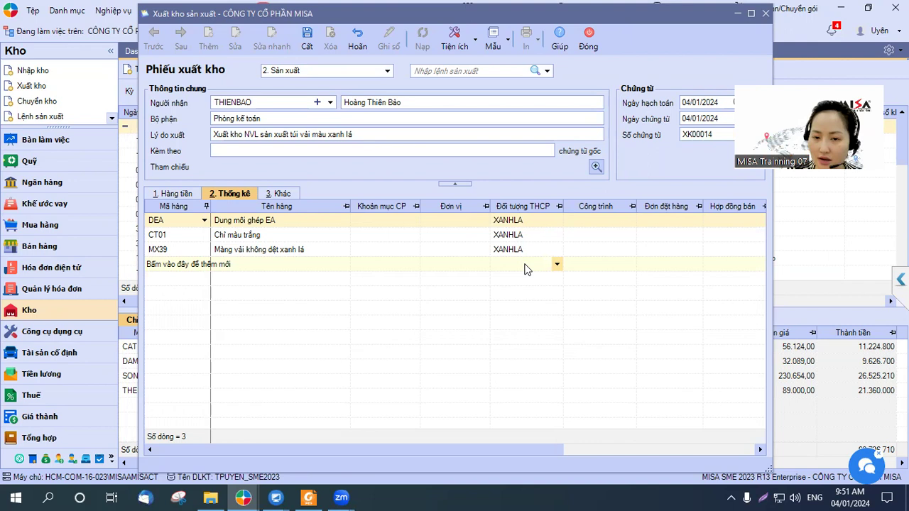
left_click(532, 222)
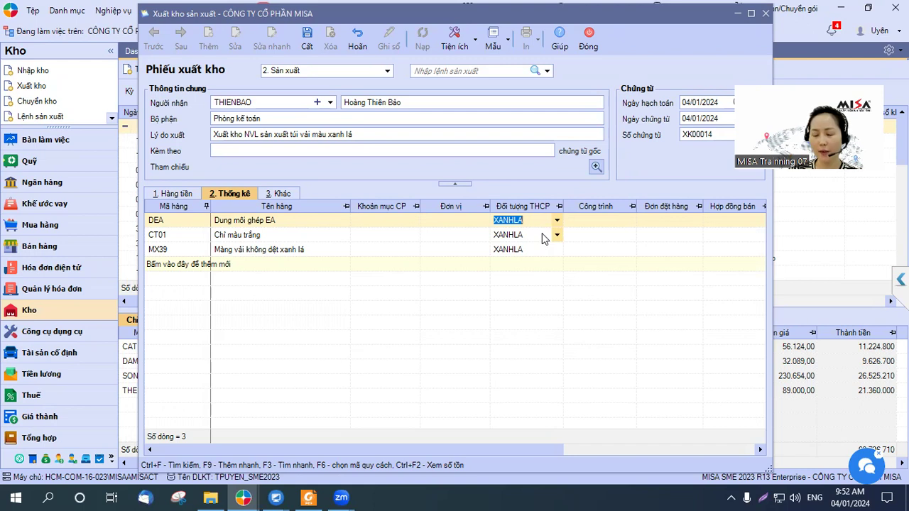
Step: Recheck the DEA line's debit account and cost object, and look at the available expense items (Khoản mục CP)
left_click(165, 194)
left_click(450, 219)
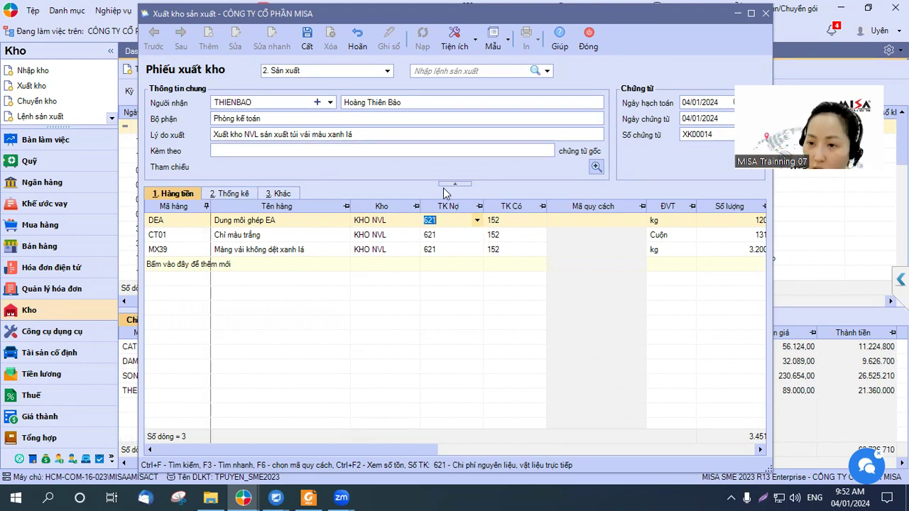
left_click(245, 196)
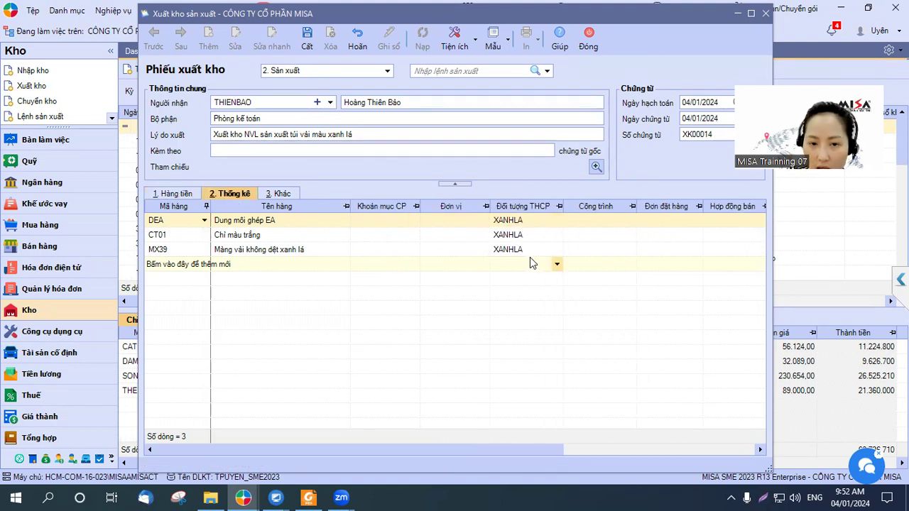
left_click(392, 220)
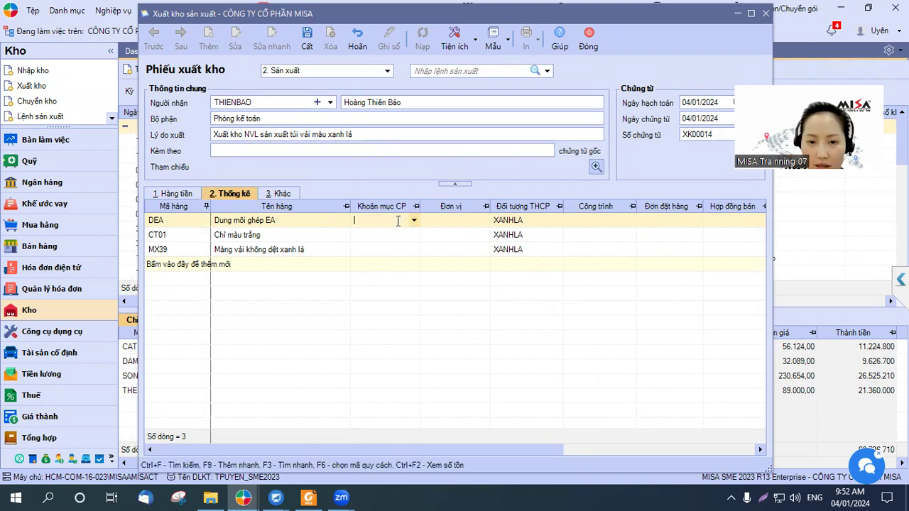
left_click(414, 221)
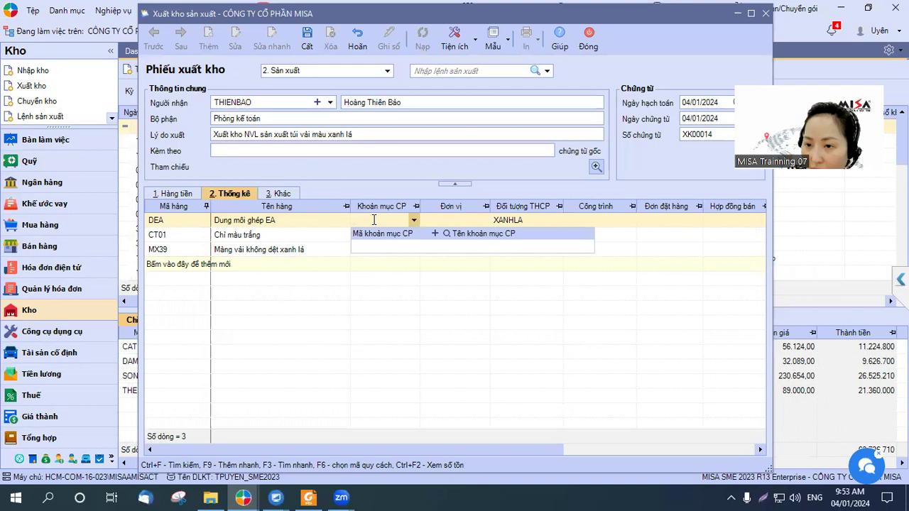
left_click(171, 199)
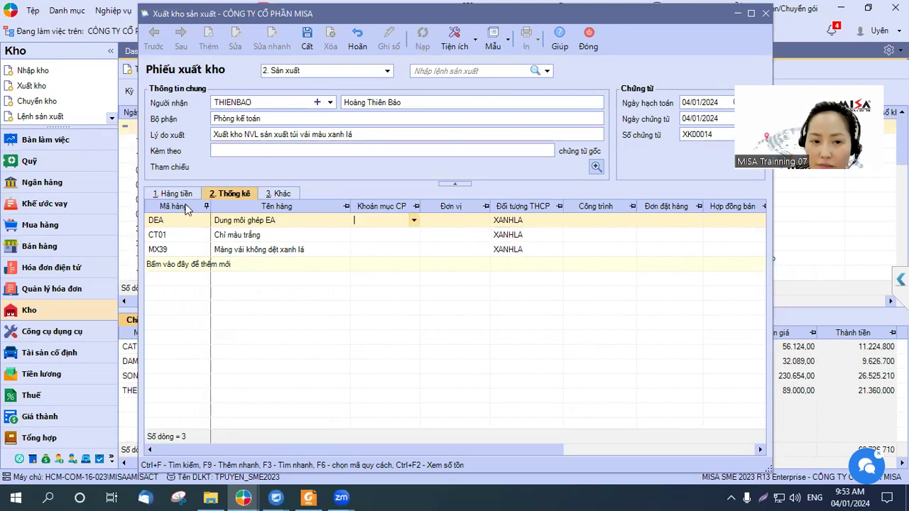
left_click(178, 194)
left_click(455, 220)
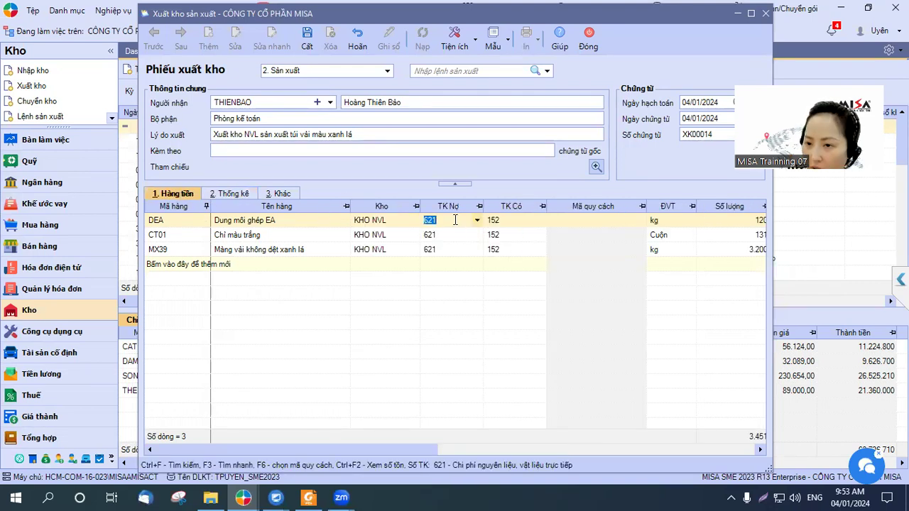
Step: Try to save and post the production issue voucher
left_click(306, 39)
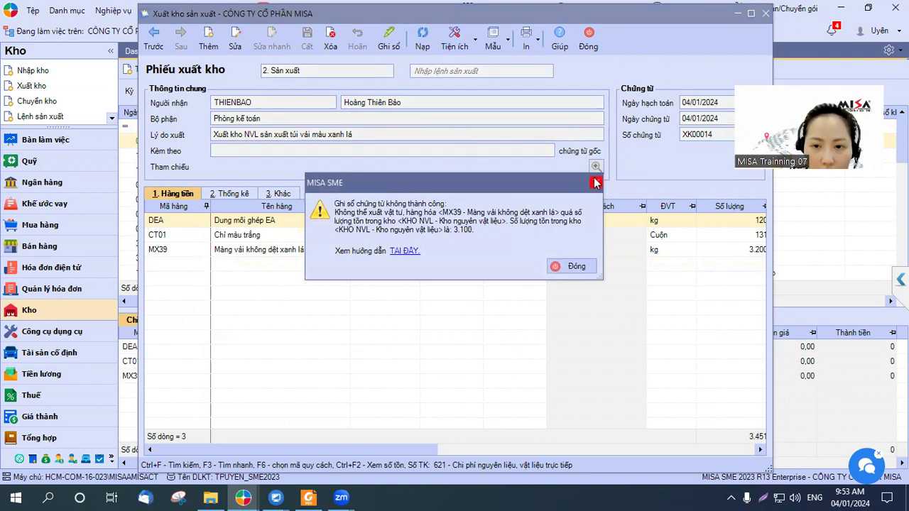
left_click(574, 265)
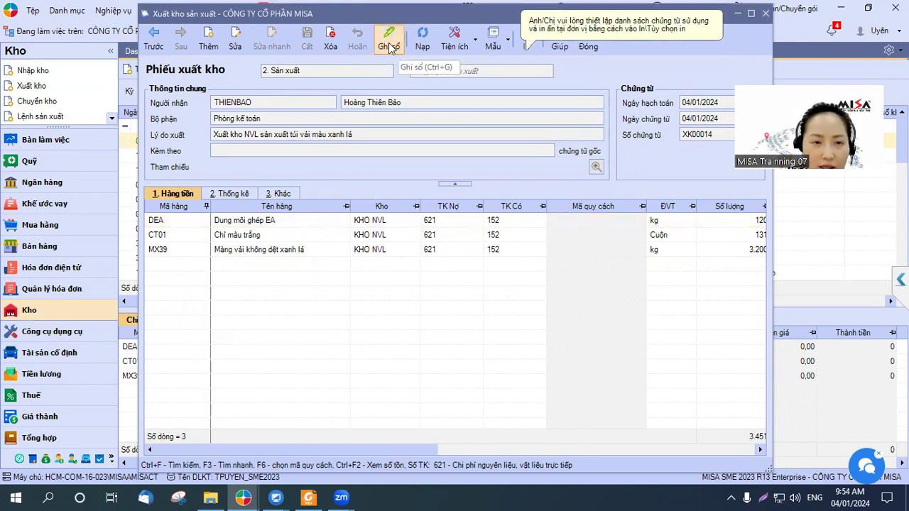
Step: Change the issue voucher's MX39 quantity to 3100 kg, then save and post it despite the missing Công trình detail
left_click(235, 39)
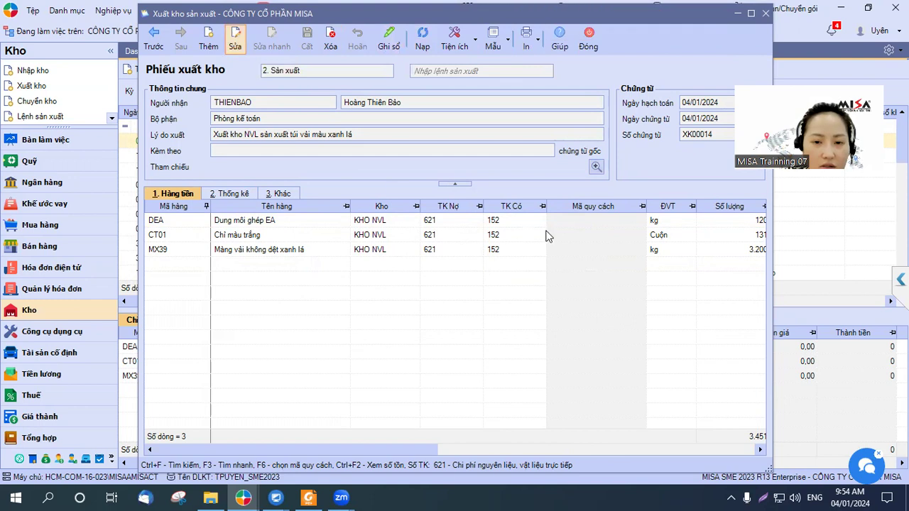
left_click(756, 253)
left_click(747, 239)
left_click(749, 250)
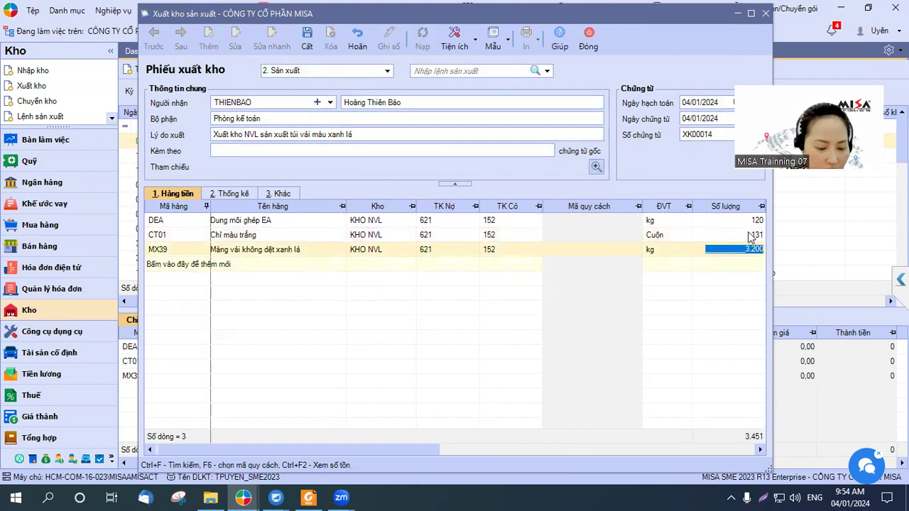
type("3100")
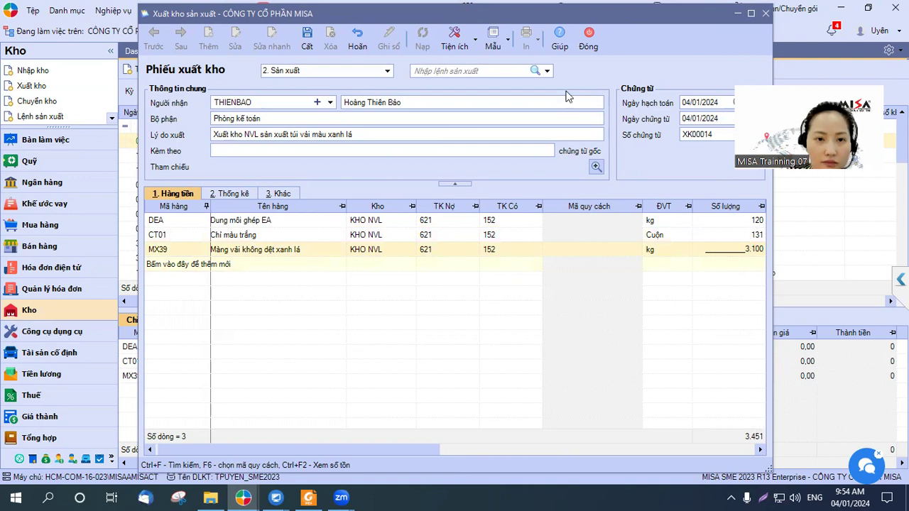
left_click(310, 41)
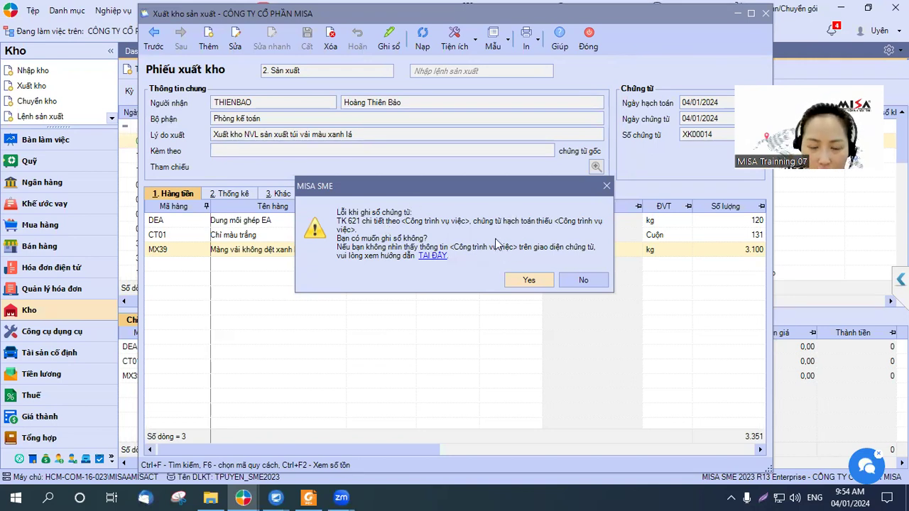
left_click(531, 280)
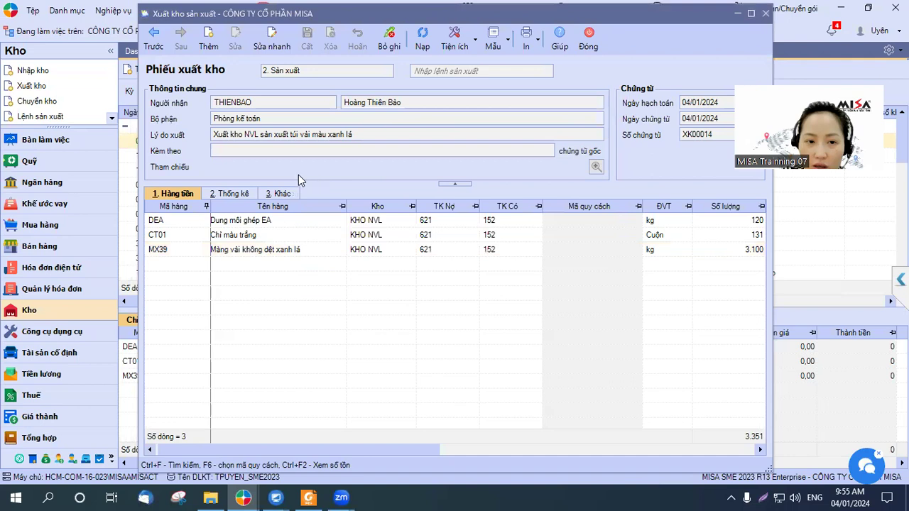
Step: Check the cost objects on the posted voucher's item lines and minimize the voucher window
left_click(229, 195)
left_click(559, 236)
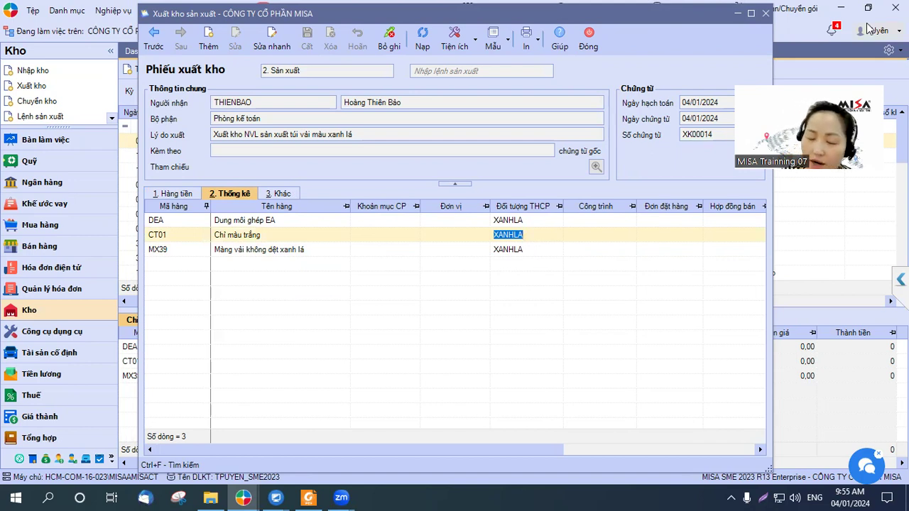
left_click(739, 13)
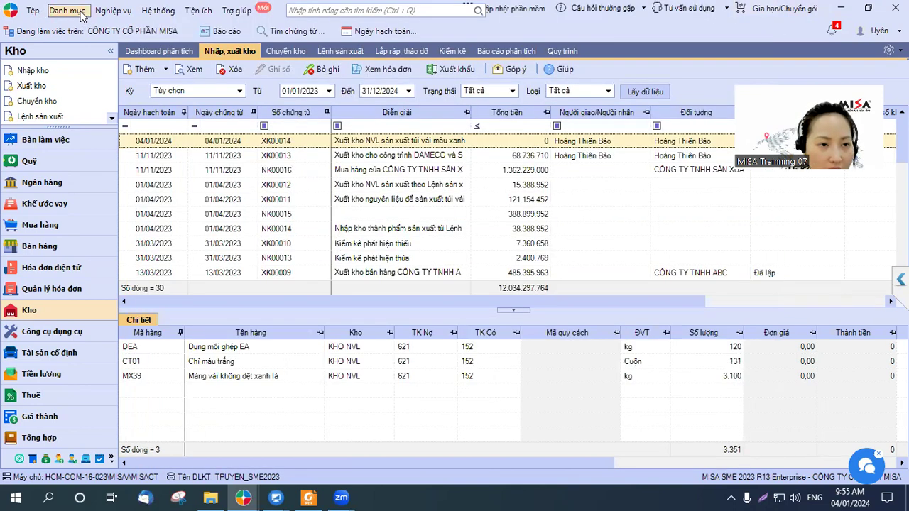
Step: Filter the chart of accounts (Hệ thống tài khoản) for account 621 and open its record to view the detail-tracking settings
left_click(78, 14)
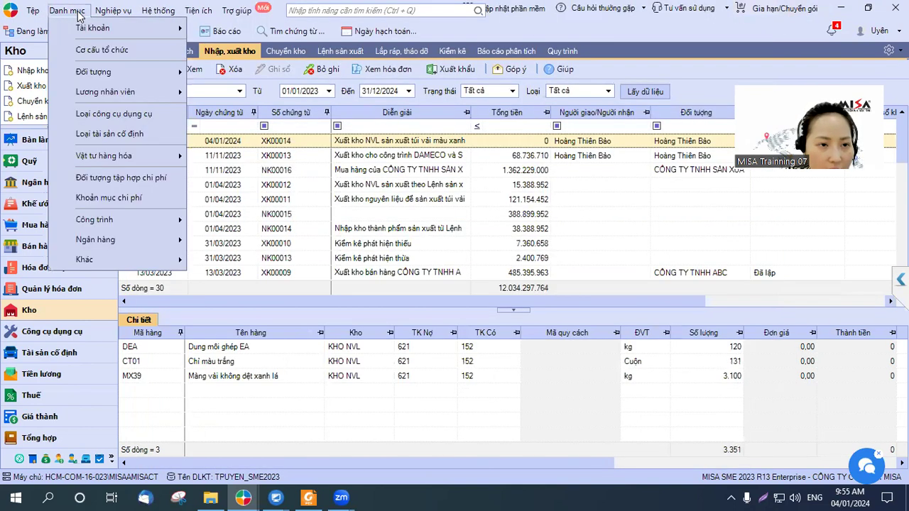
mouse_move(93, 29)
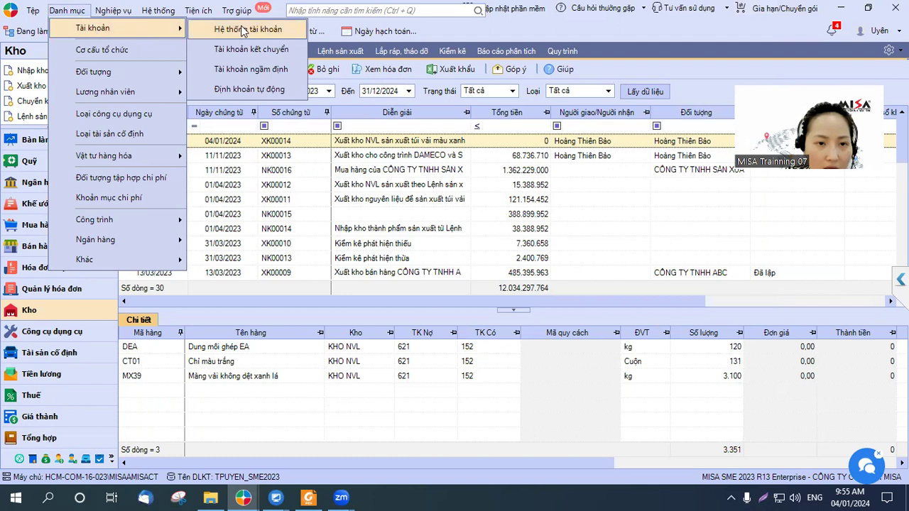
mouse_move(238, 8)
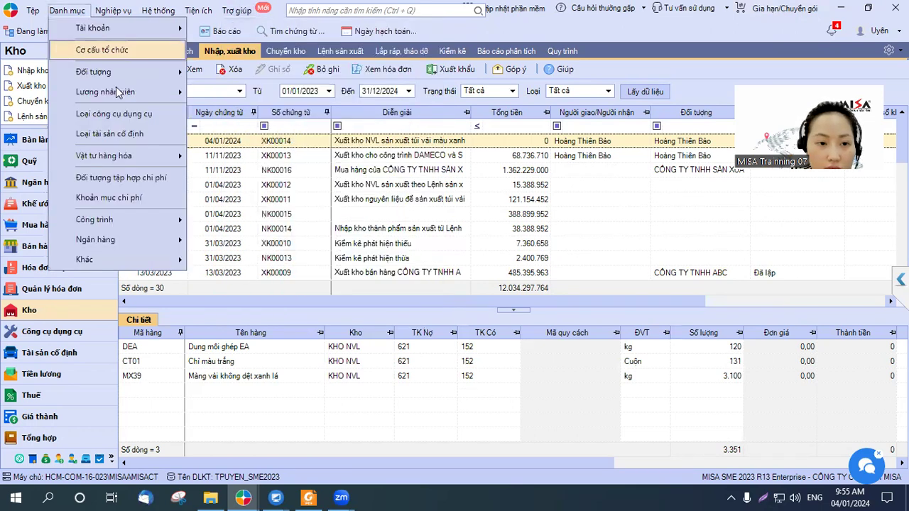
left_click(78, 10)
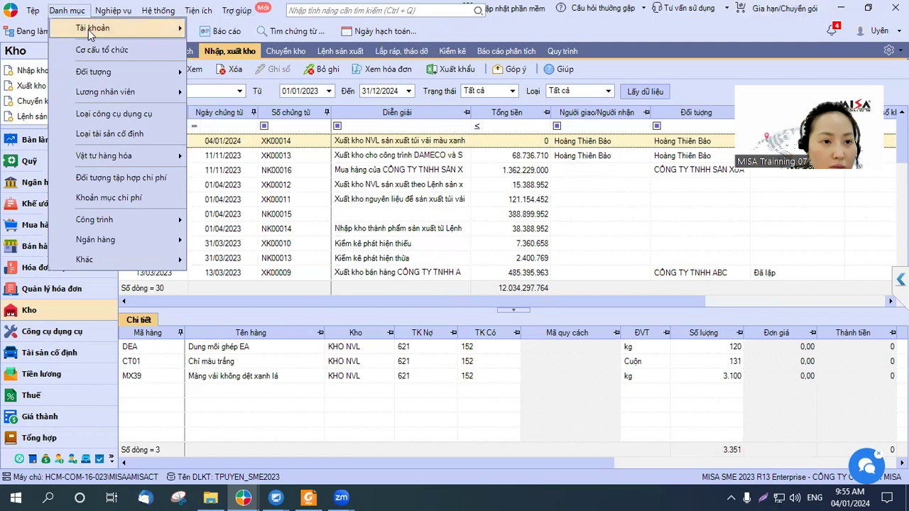
left_click(225, 31)
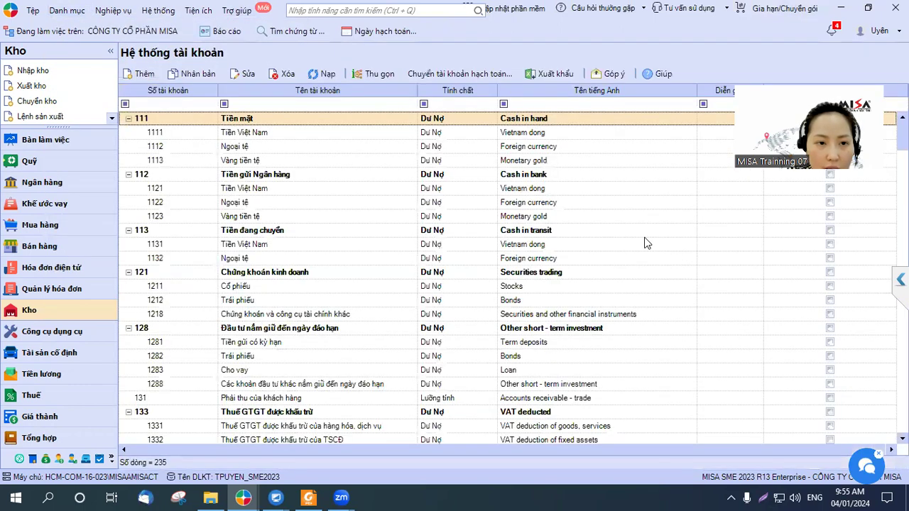
left_click(167, 104)
type("621")
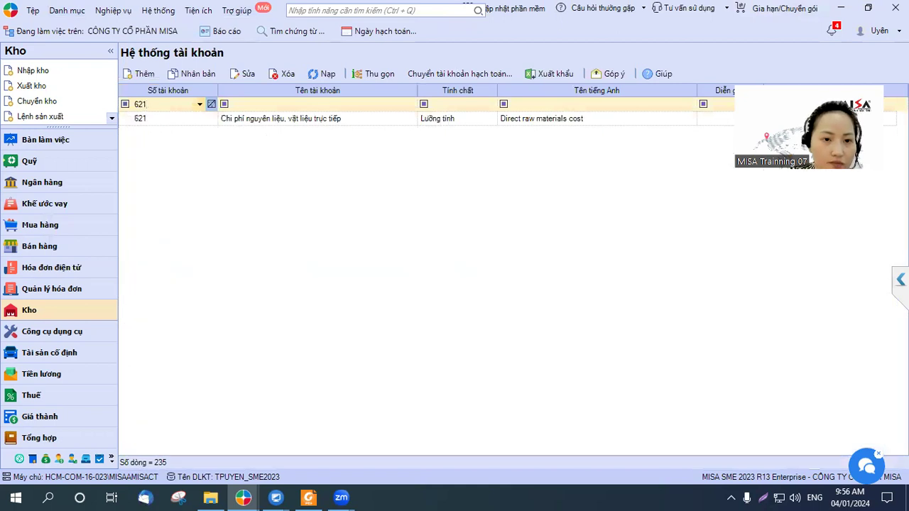
left_click(252, 122)
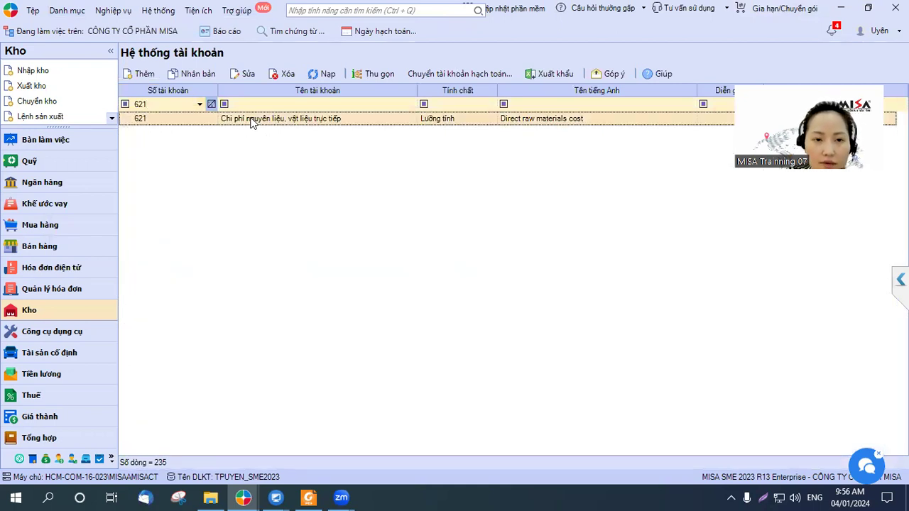
double_click(252, 122)
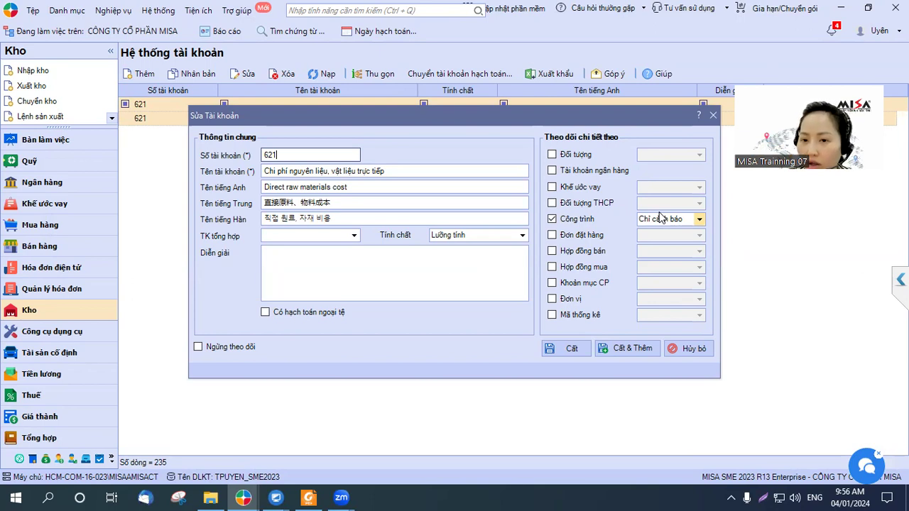
Step: Change account 621's detail tracking from Công trình to Đối tượng THCP with the Chỉ cảnh báo option, and save it
left_click(553, 219)
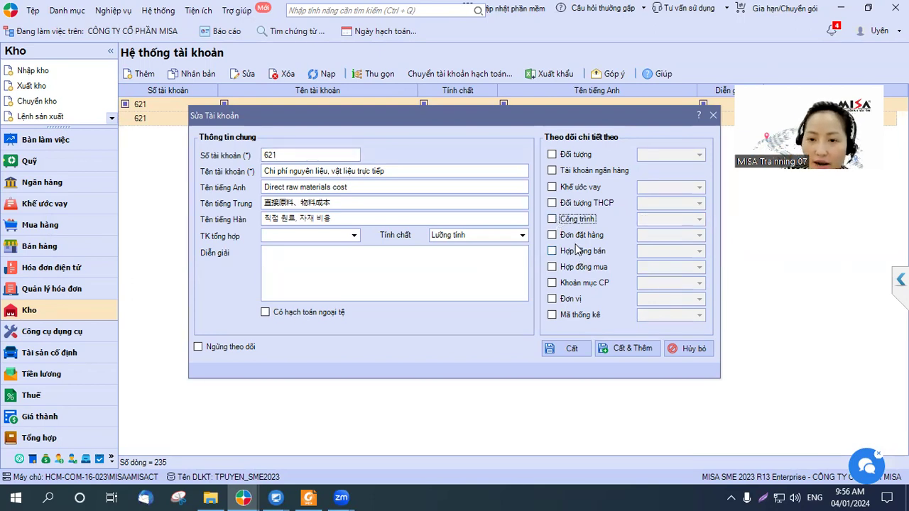
left_click(553, 204)
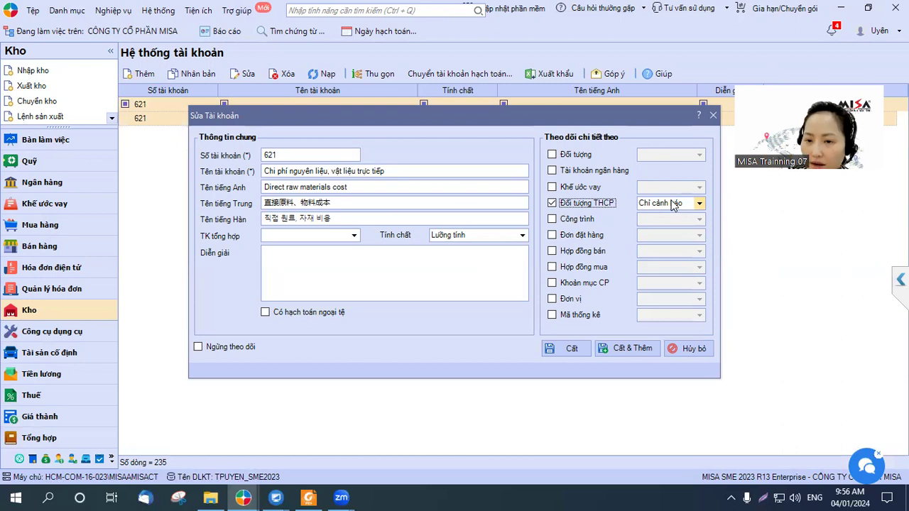
left_click(672, 205)
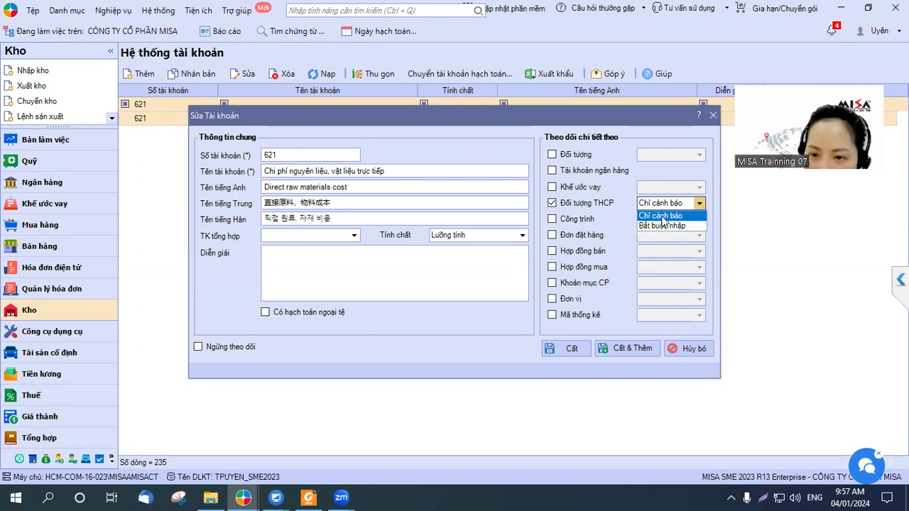
left_click(660, 215)
left_click(580, 346)
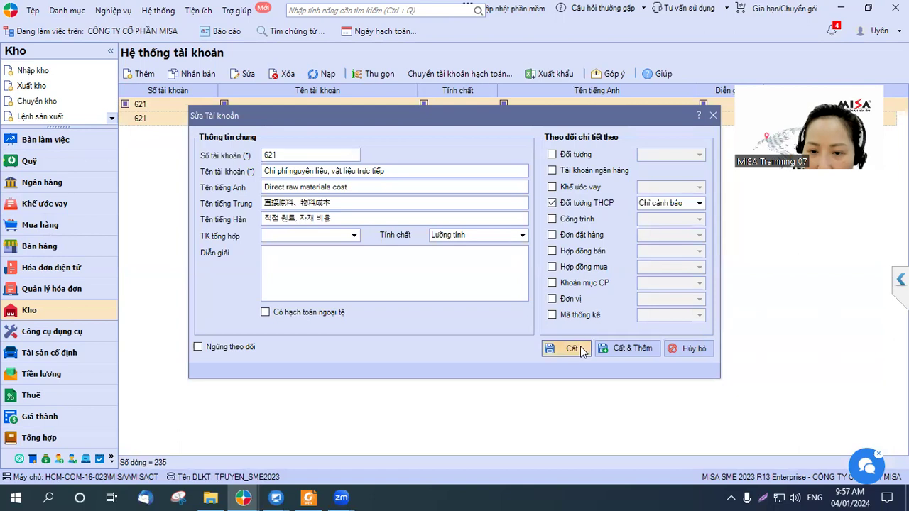
Step: Filter for account 622, replace its Công trình tracking with Đối tượng THCP set to Chỉ cảnh báo, and save it
left_click(174, 104)
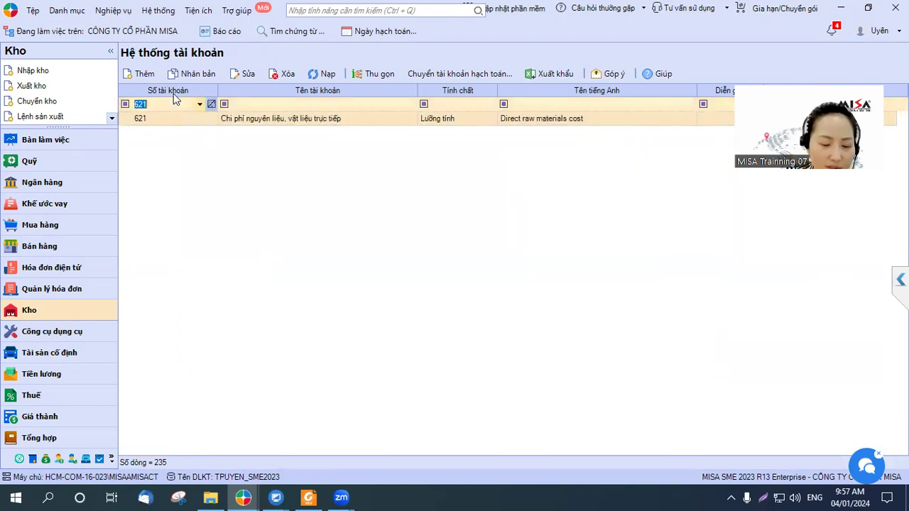
type("622")
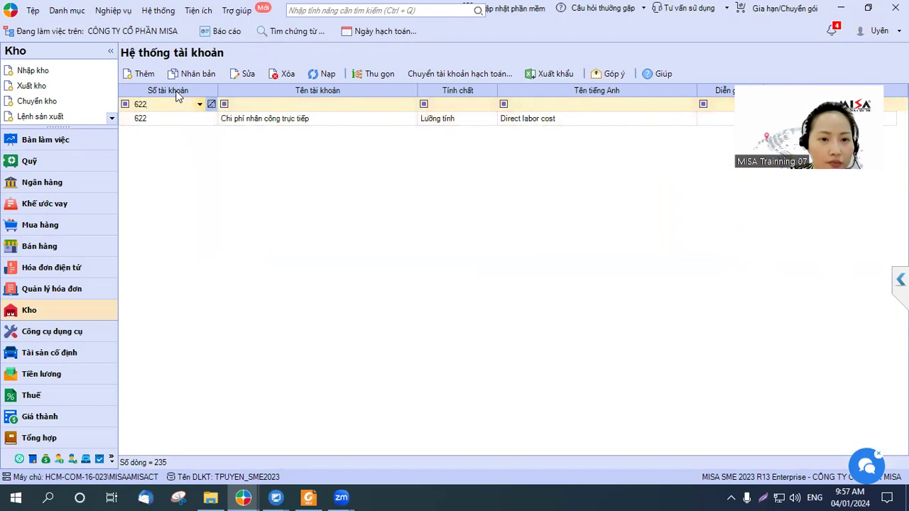
double_click(243, 118)
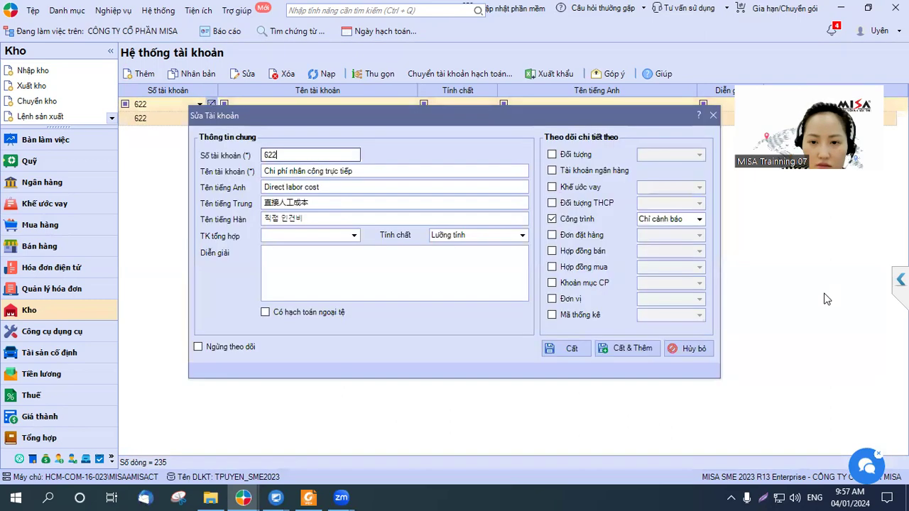
left_click(552, 219)
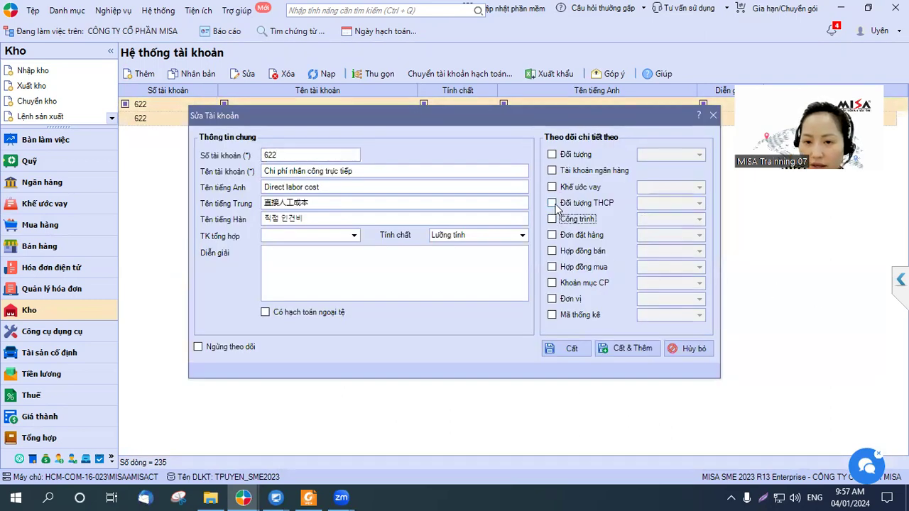
left_click(553, 203)
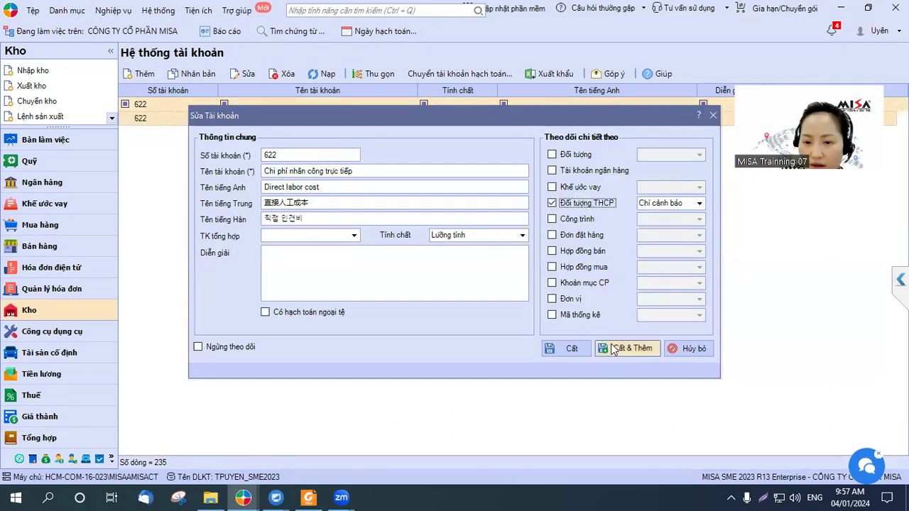
left_click(573, 349)
Step: Filter for account 627, view its detail-tracking settings, close the record unchanged and clear the account number filter
left_click(163, 105)
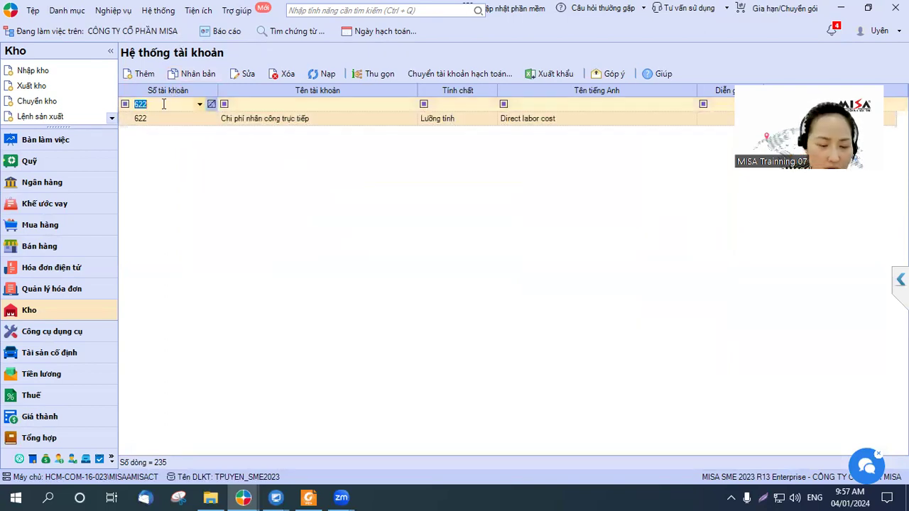
type("627")
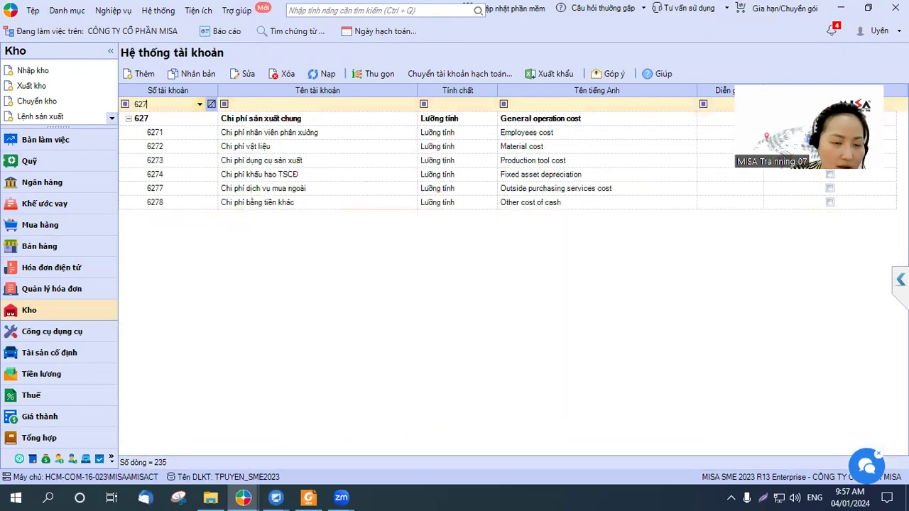
left_click(317, 118)
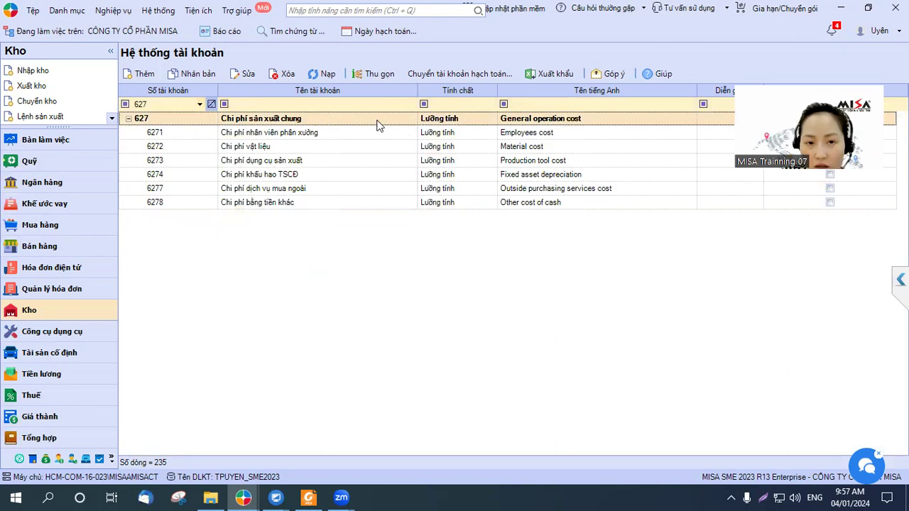
key("ctrl+e")
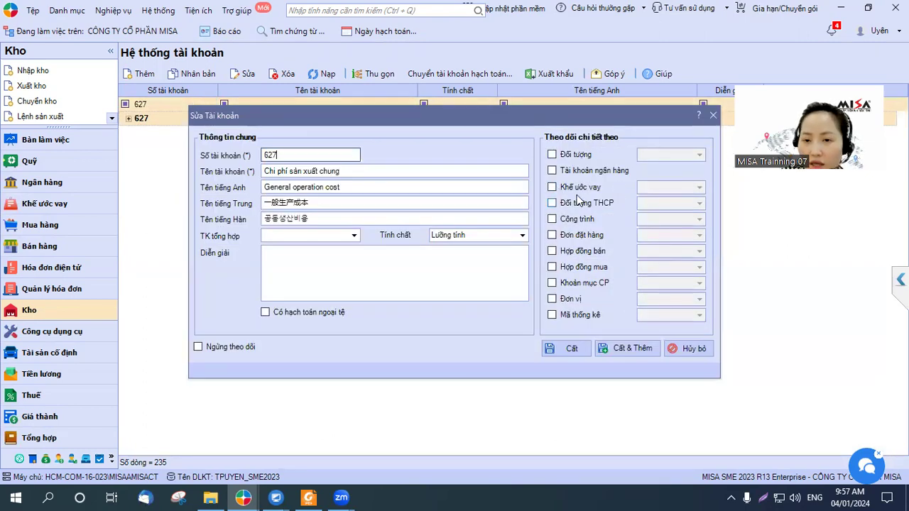
left_click(712, 116)
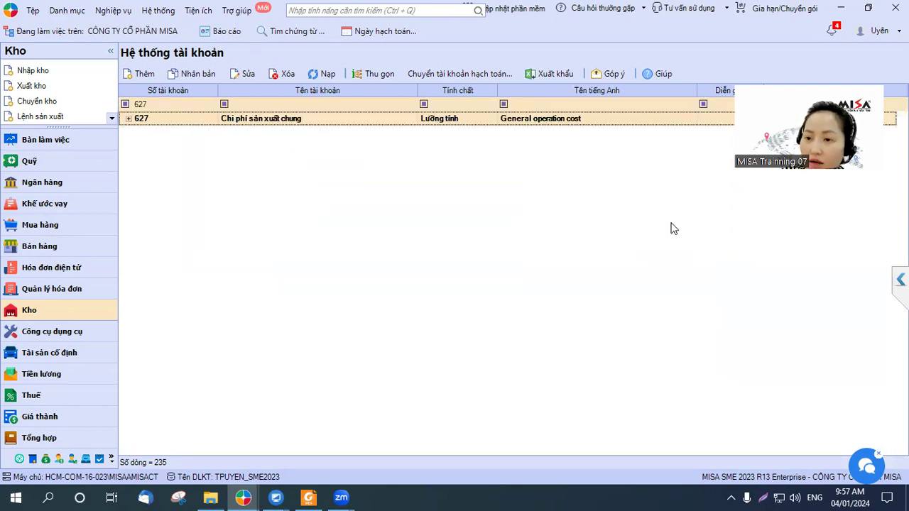
left_click(177, 103)
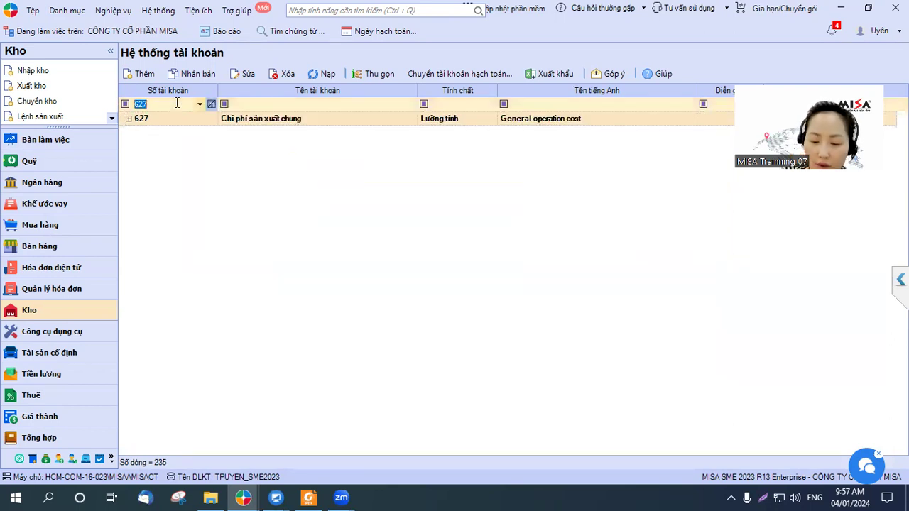
key("BackSpace")
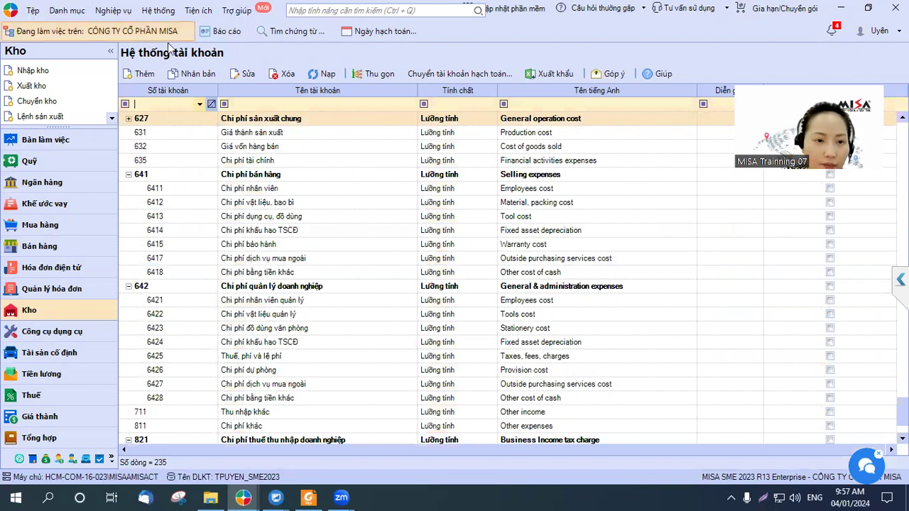
Step: Read transaction 2 in the exercise PDF, then create a purchase voucher of type "2. Mua hàng trong nước không qua kho" in MISA SME
left_click(308, 496)
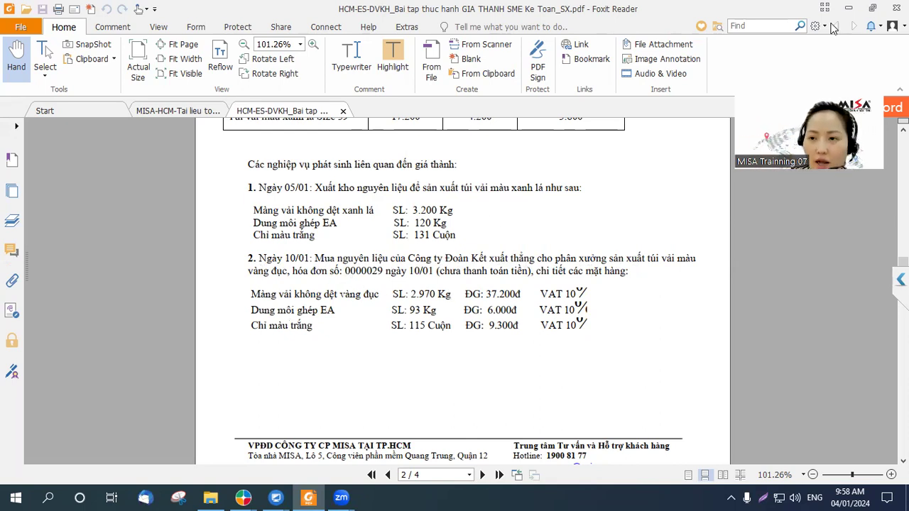
left_click(849, 8)
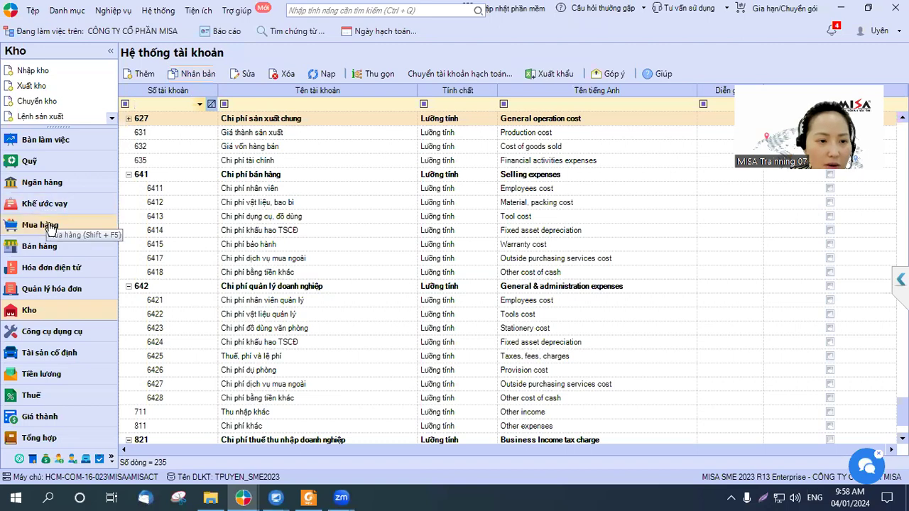
left_click(42, 226)
left_click(60, 105)
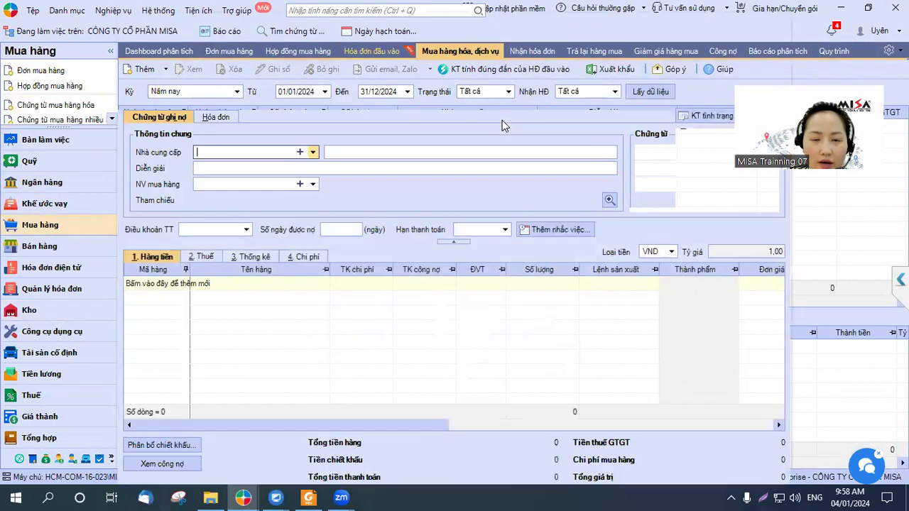
left_click(436, 80)
left_click(377, 101)
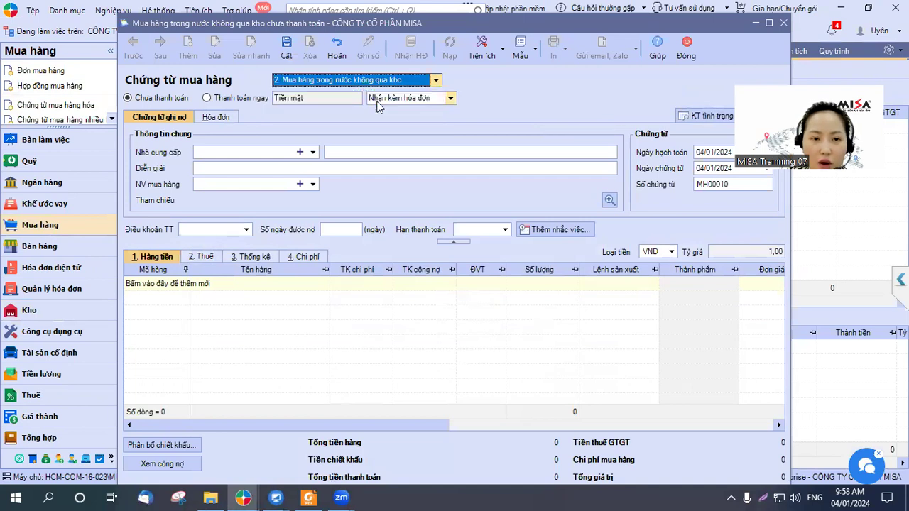
Step: Set the purchase voucher's supplier to DOANKET and enter invoice number 53564 in its invoice details
left_click(313, 152)
type("d")
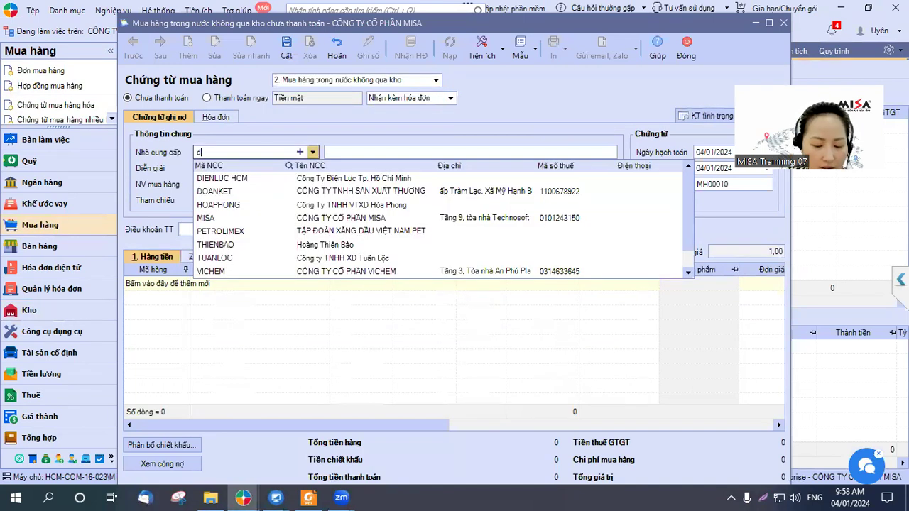
type("o")
left_click(282, 177)
left_click(216, 117)
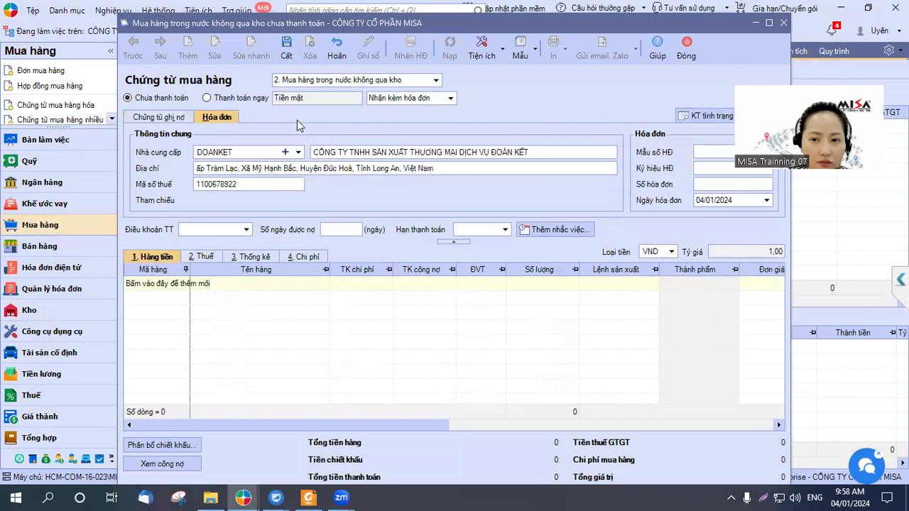
left_click(709, 184)
type("53564")
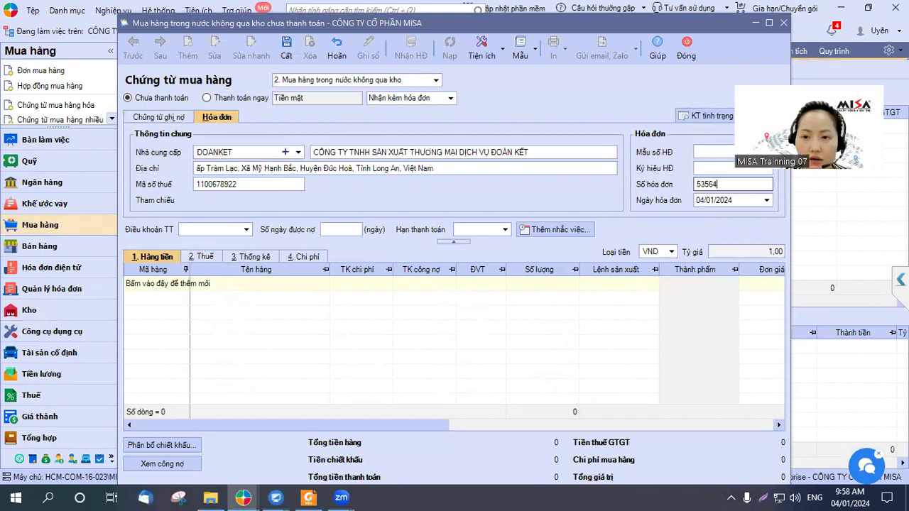
left_click(183, 118)
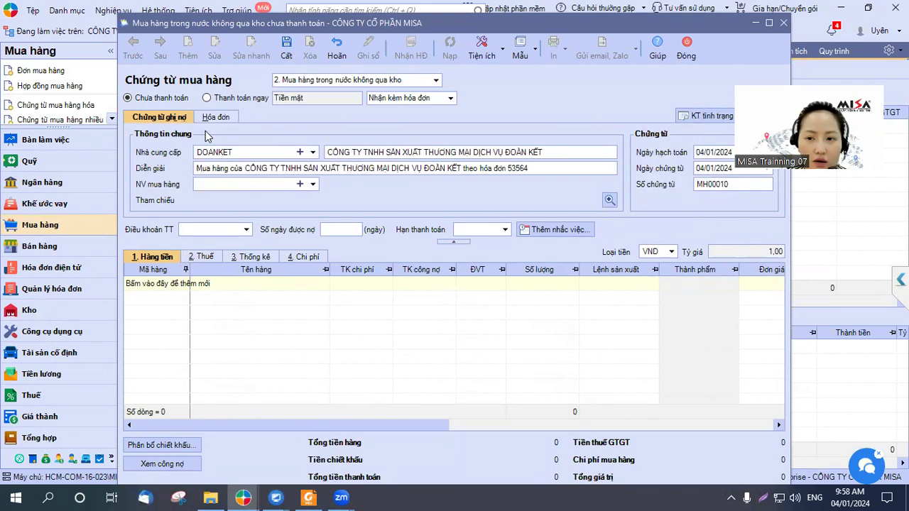
Step: Add the items DEA, CT01 and MV38 as three lines on the purchase voucher
left_click(183, 285)
type("dea")
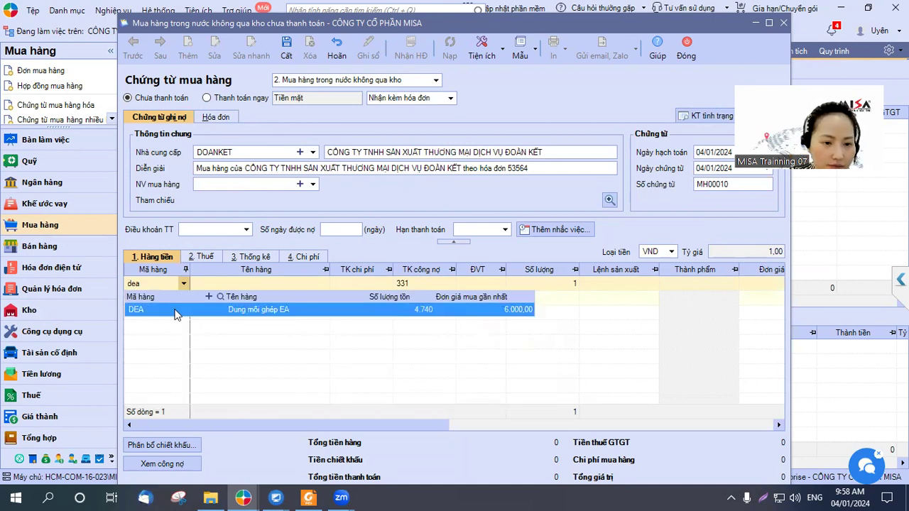
key("Return")
left_click(183, 298)
type("ct")
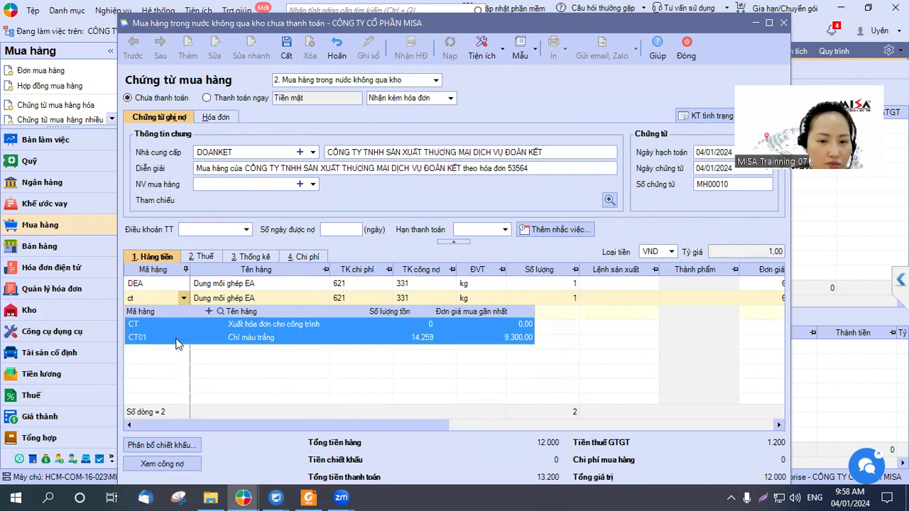
left_click(176, 338)
left_click(182, 317)
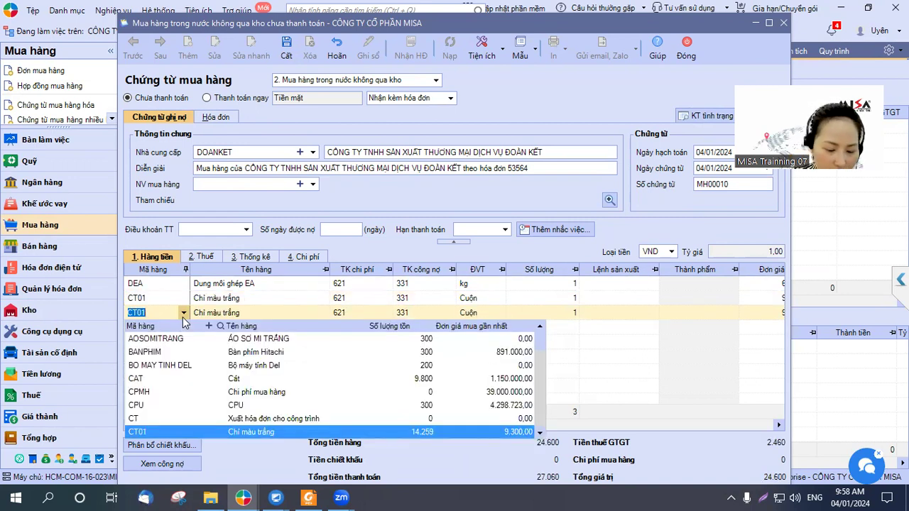
type("mv")
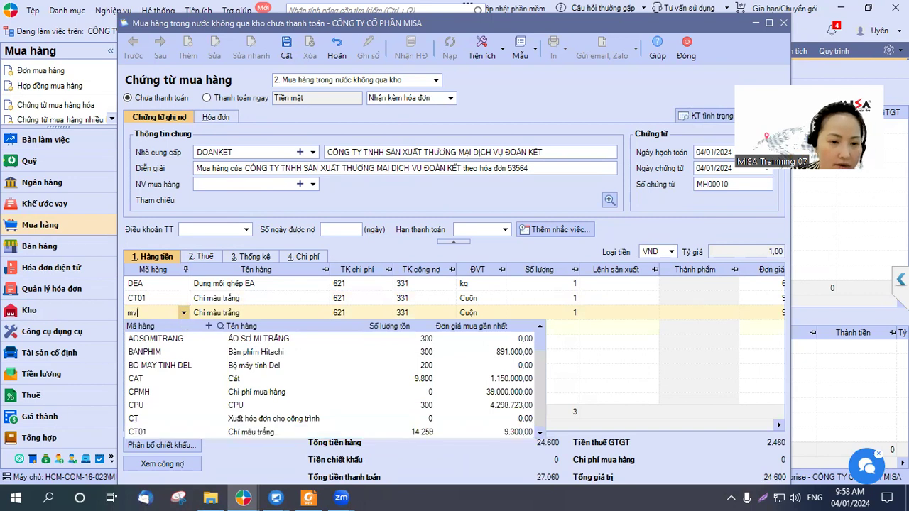
left_click(236, 338)
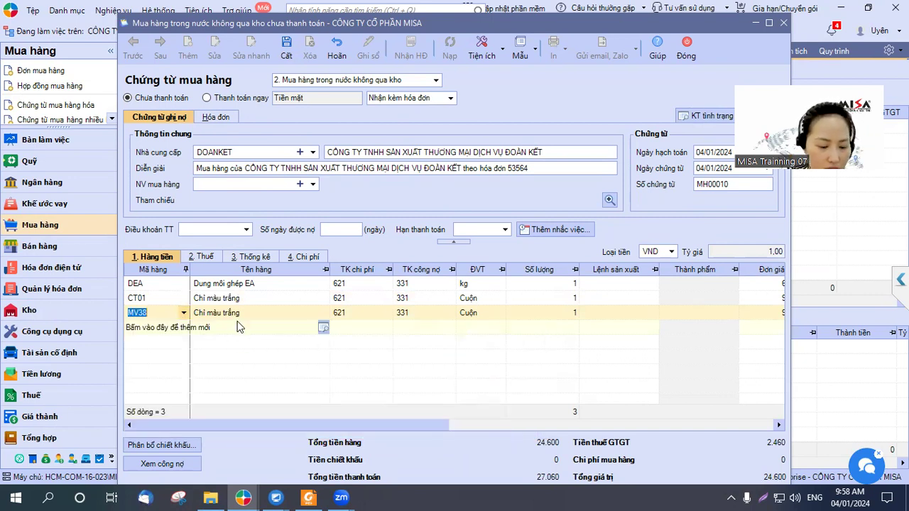
Step: Check the quantities in the exercise PDF and enter 93 for DEA, 115 for CT01 and 2970 for MV38 on the purchase voucher
left_click(310, 497)
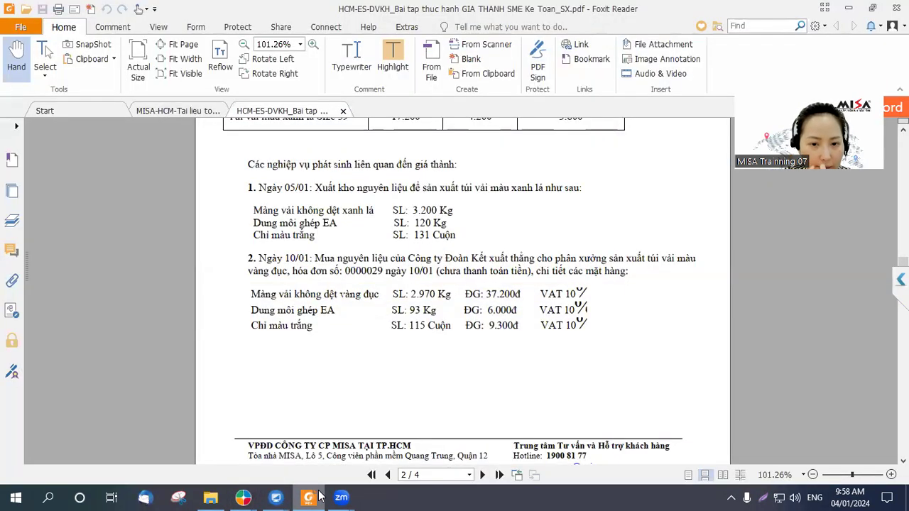
left_click(317, 497)
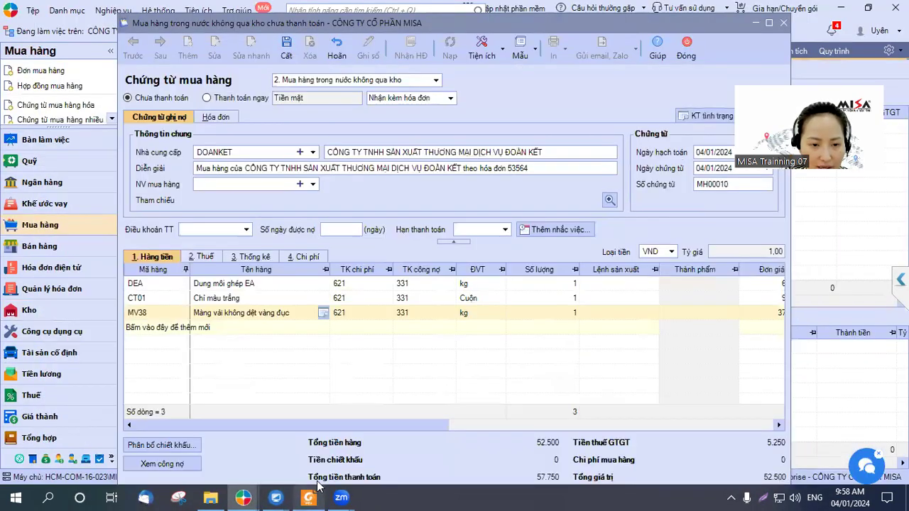
left_click(560, 283)
type("93")
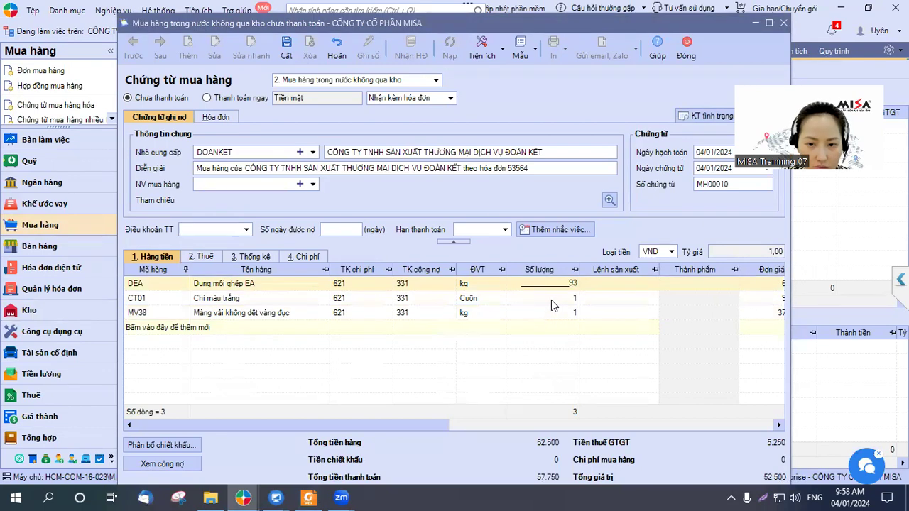
left_click(551, 298)
type("115")
left_click(563, 313)
type("2.")
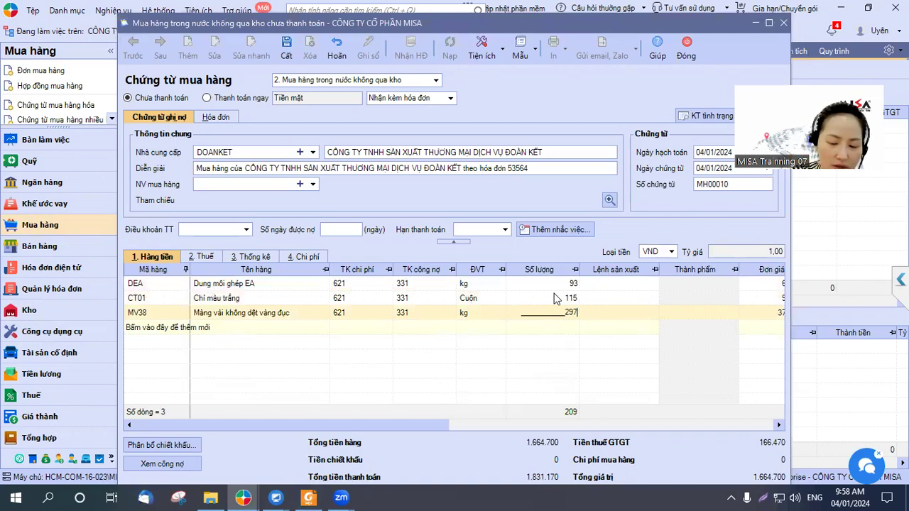
type("970")
key("Tab")
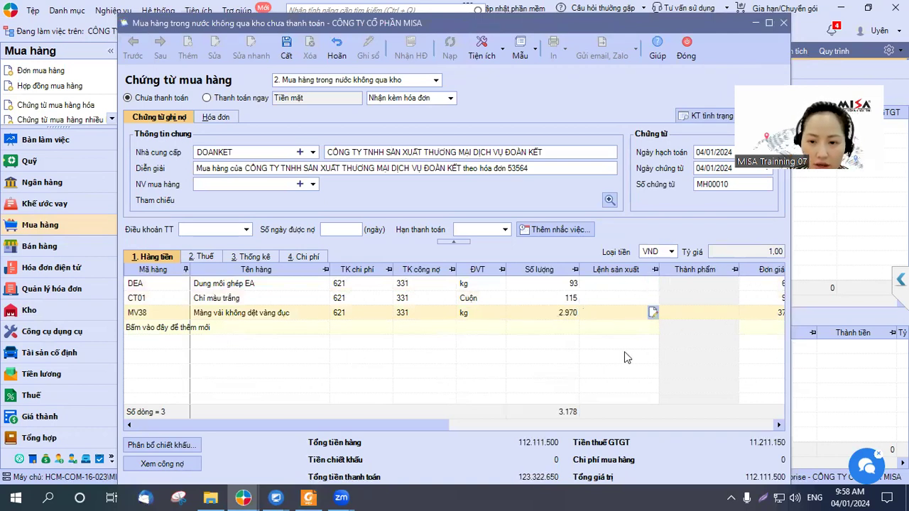
scroll(607, 363, "right", 5)
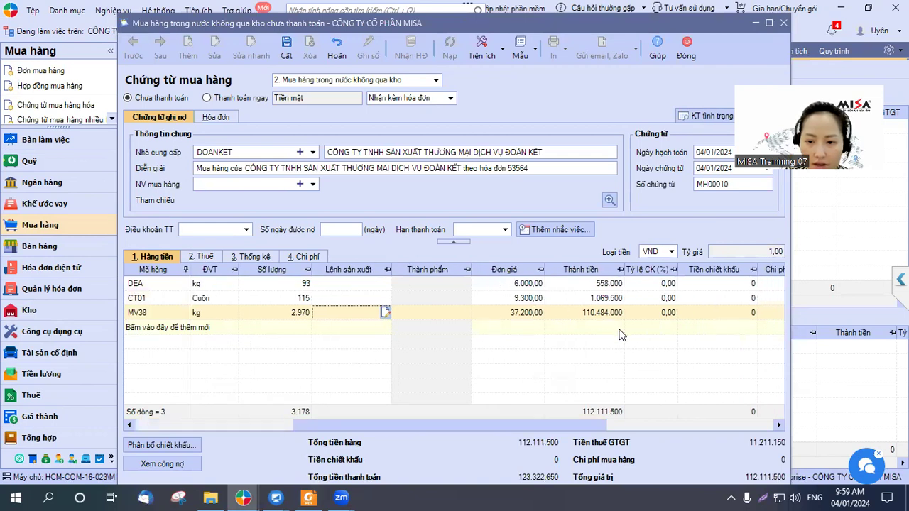
Step: Review the purchase voucher's invoice details and 621 expense accounts against transaction 2 in the exercise PDF
left_click_drag(562, 424, 369, 437)
left_click(220, 119)
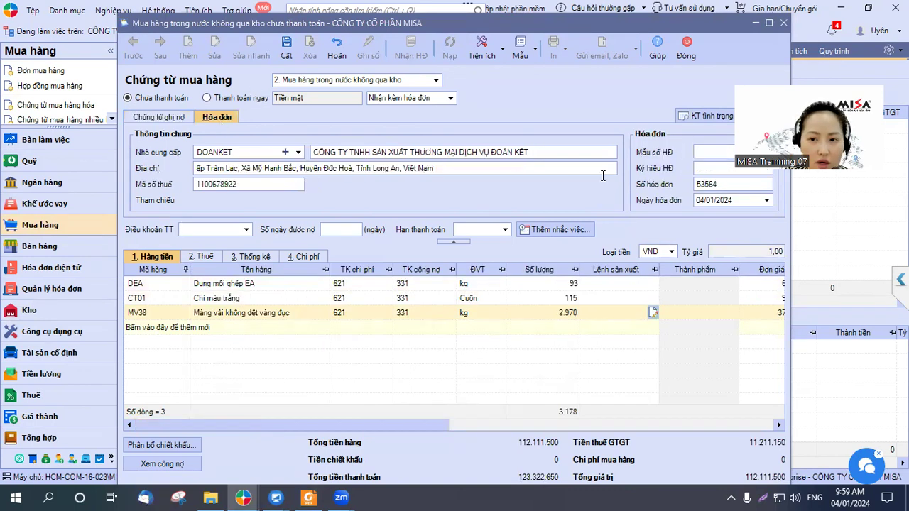
left_click(177, 116)
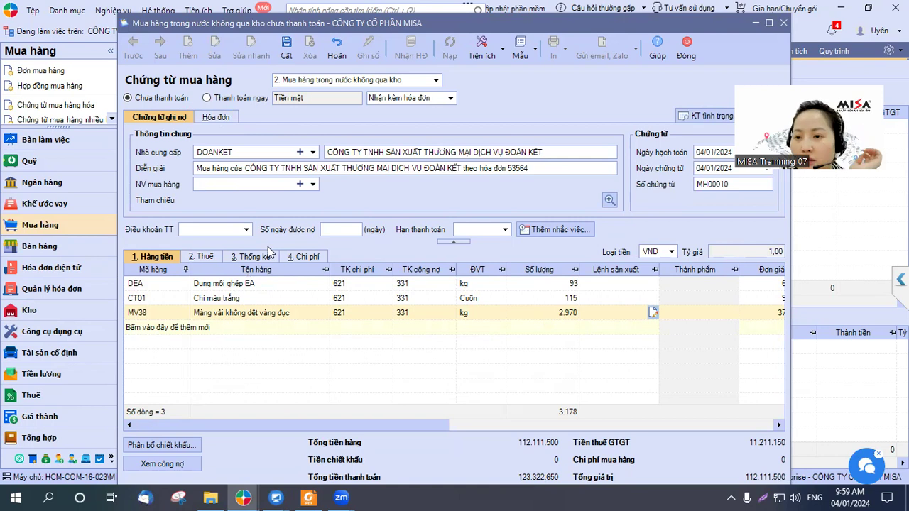
left_click(353, 284)
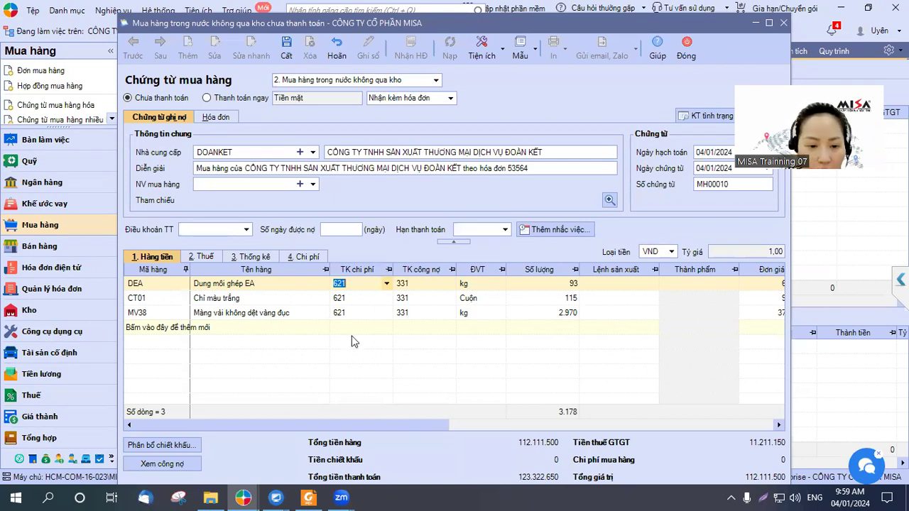
left_click(309, 497)
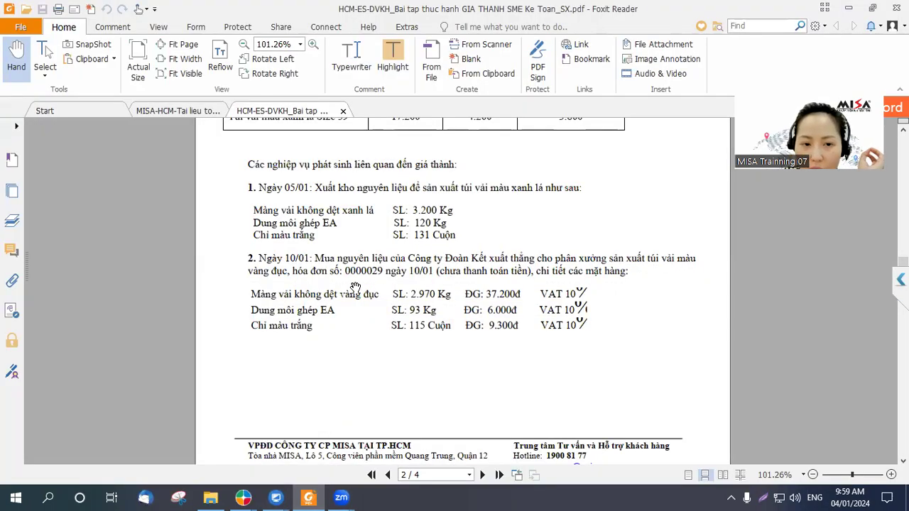
left_click(850, 6)
Step: Assign the cost object VANGDUC to the DEA line in the voucher's statistics and copy it to the lines below
left_click(252, 257)
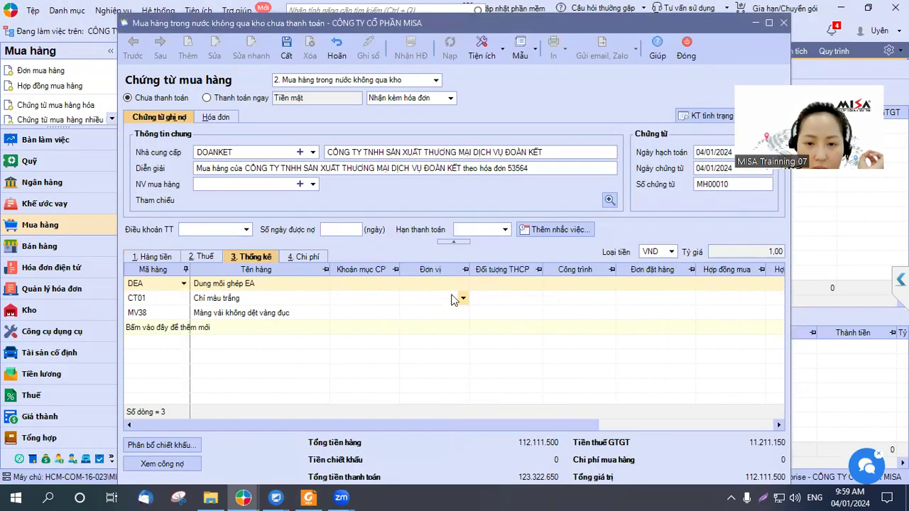
left_click(537, 283)
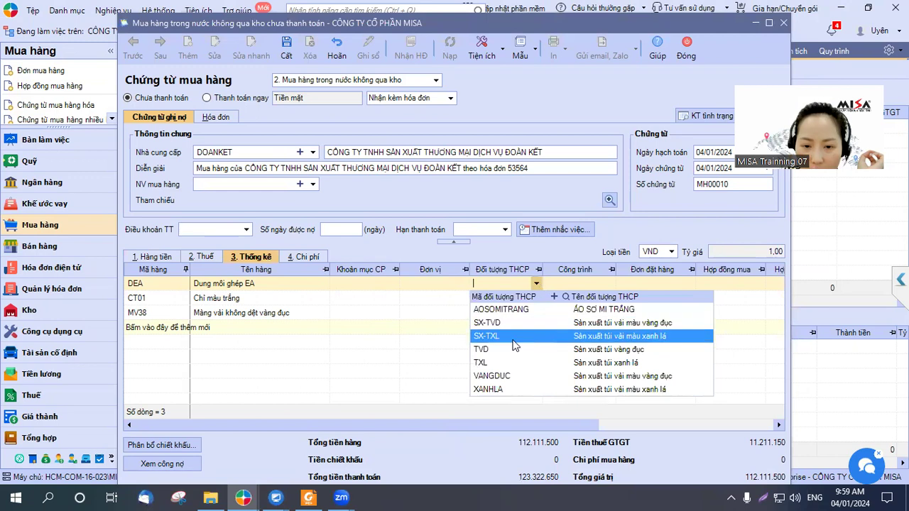
key("Escape")
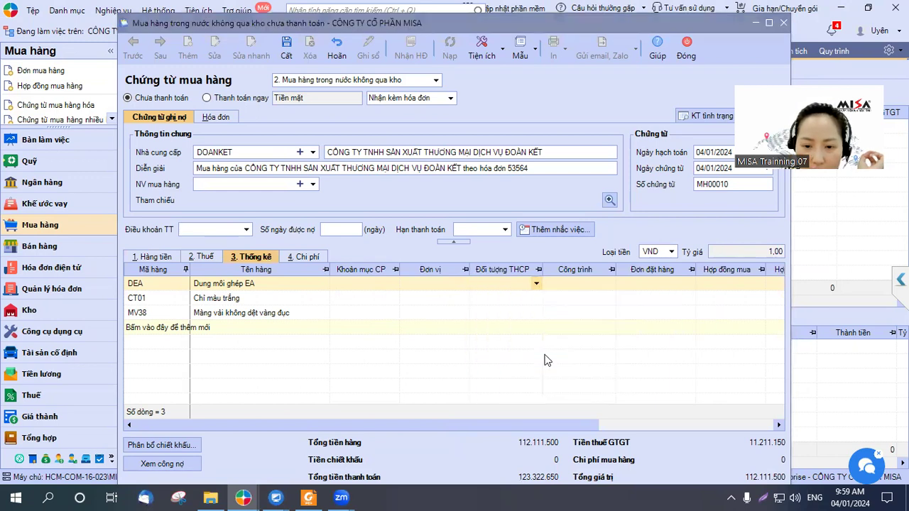
left_click(537, 284)
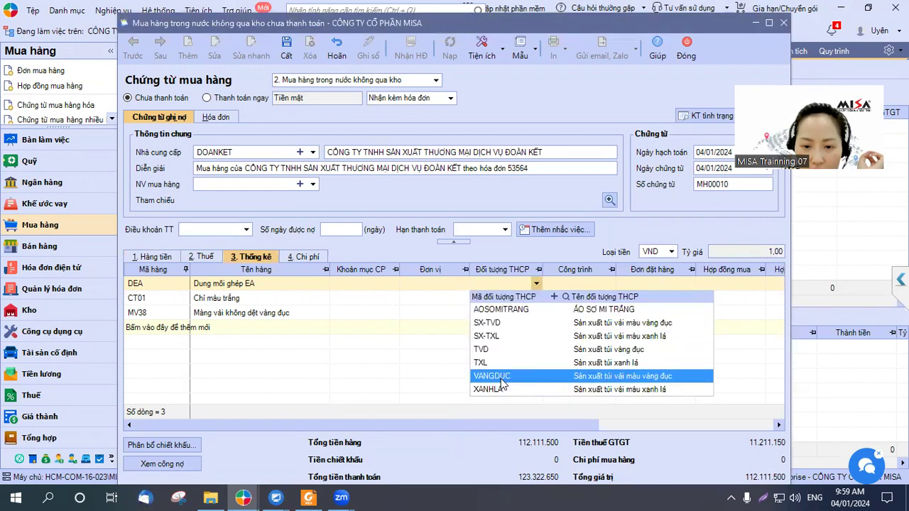
left_click(500, 378)
right_click(513, 283)
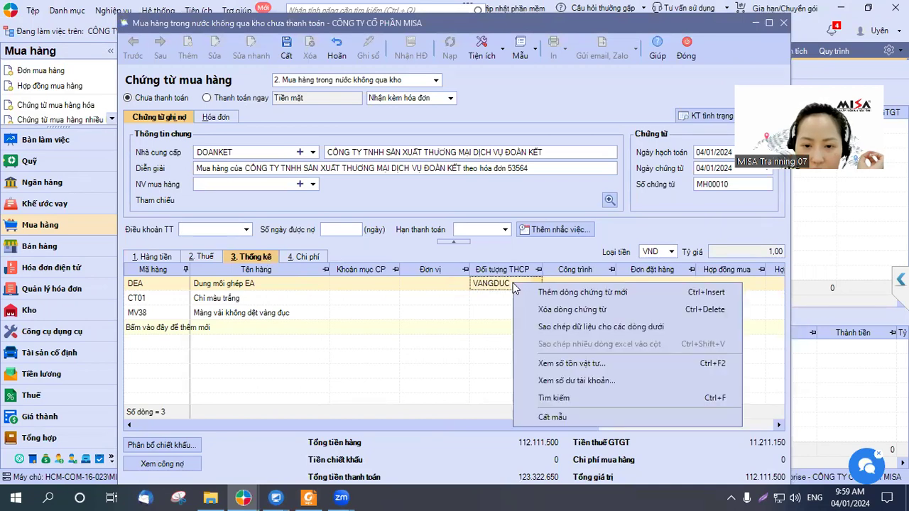
left_click(560, 327)
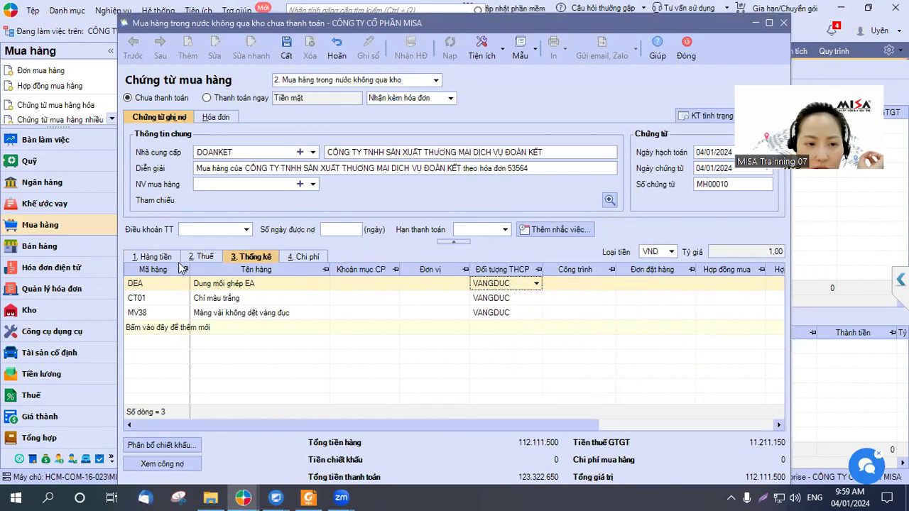
Step: Recheck the goods lines and cost objects, then save the purchase voucher and return to the purchase list
left_click(170, 259)
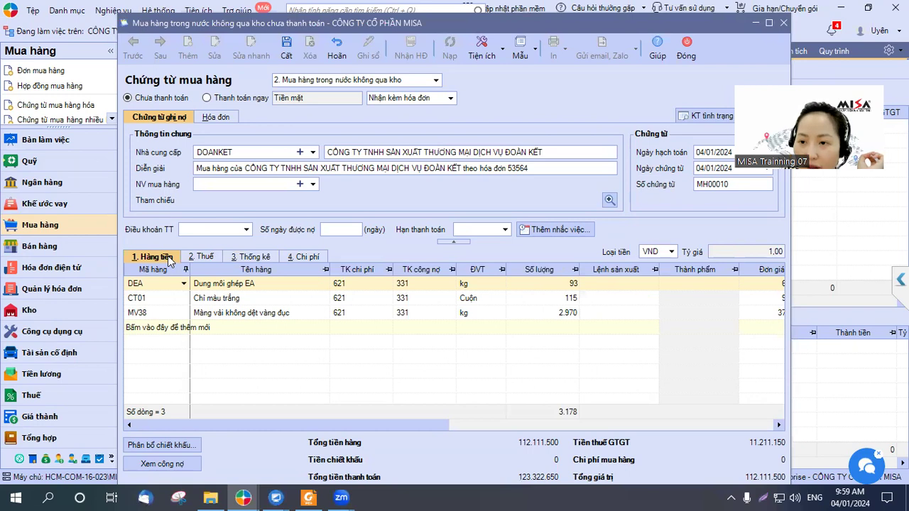
left_click(255, 258)
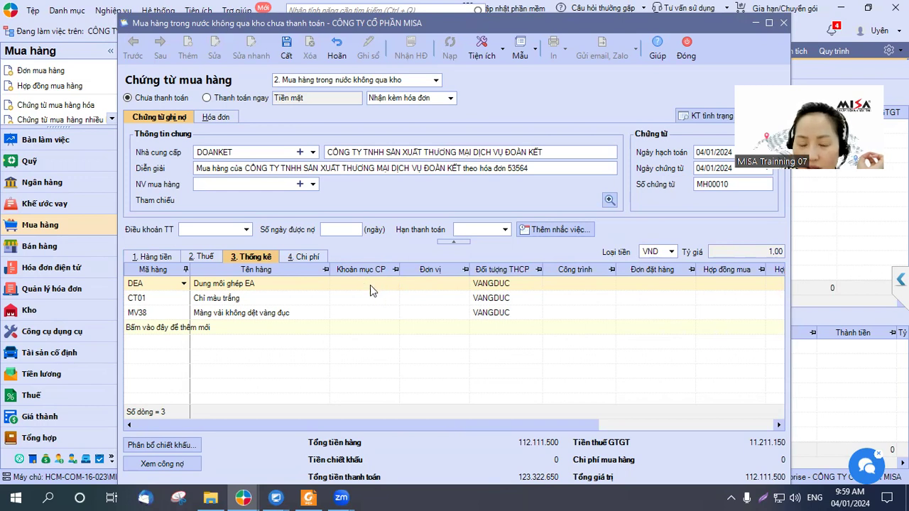
left_click(290, 51)
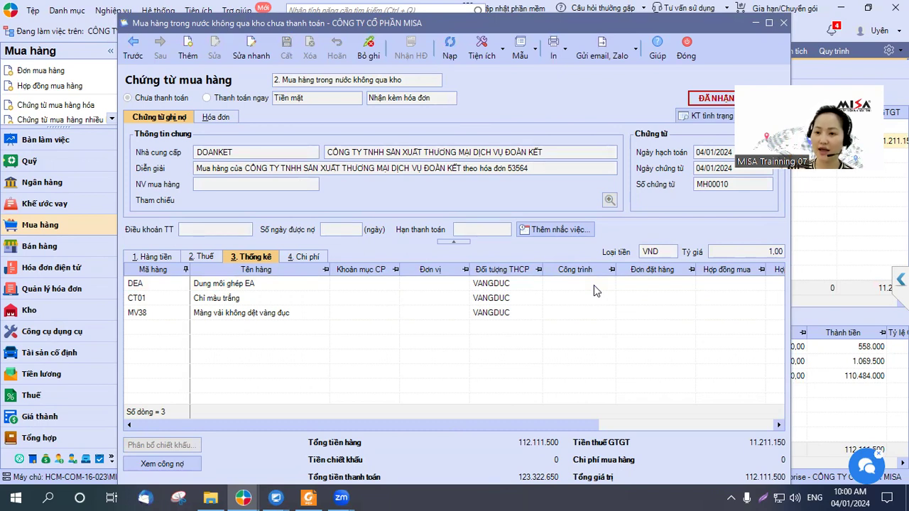
left_click(757, 26)
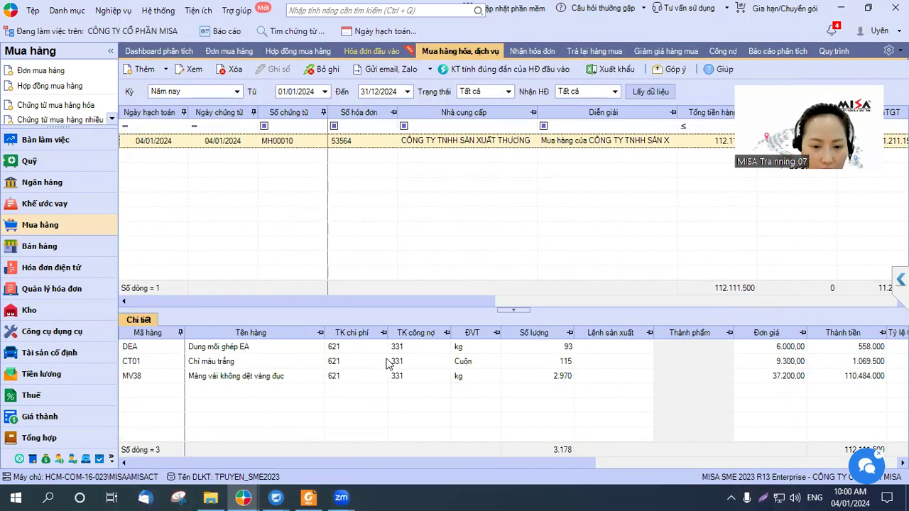
Step: Glance at the transactions in the exercise PDF, then create a new production order in the inventory module of MISA SME
left_click(311, 497)
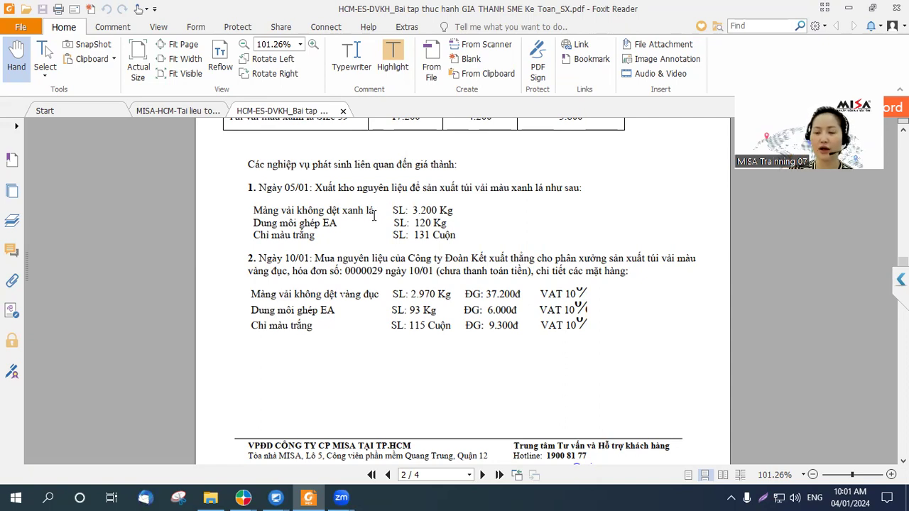
left_click(847, 8)
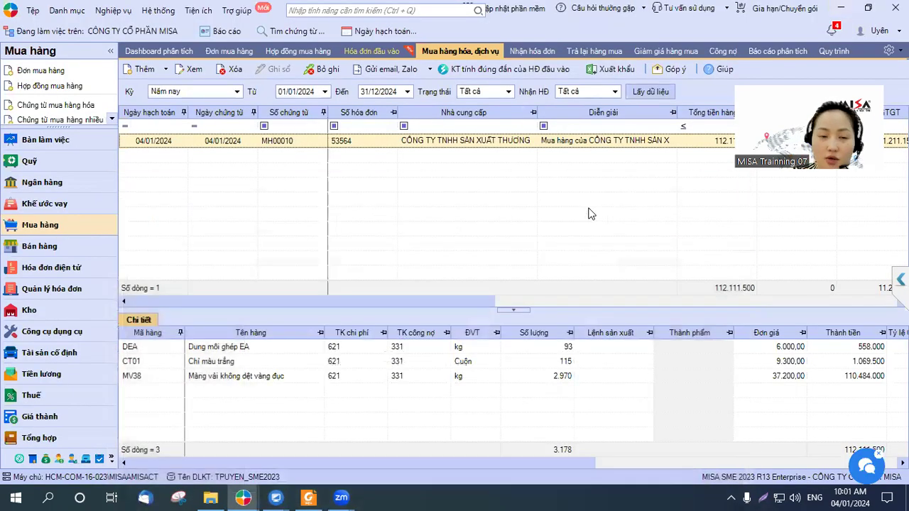
left_click(43, 313)
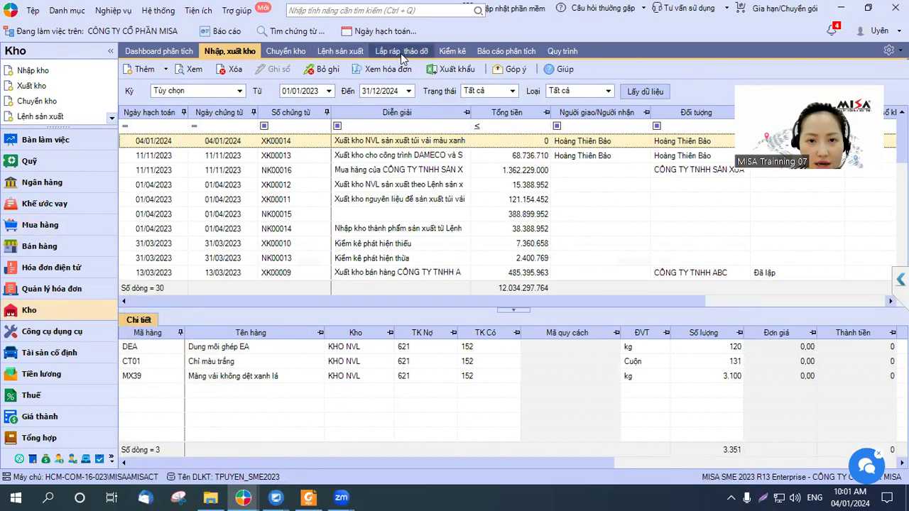
left_click(339, 54)
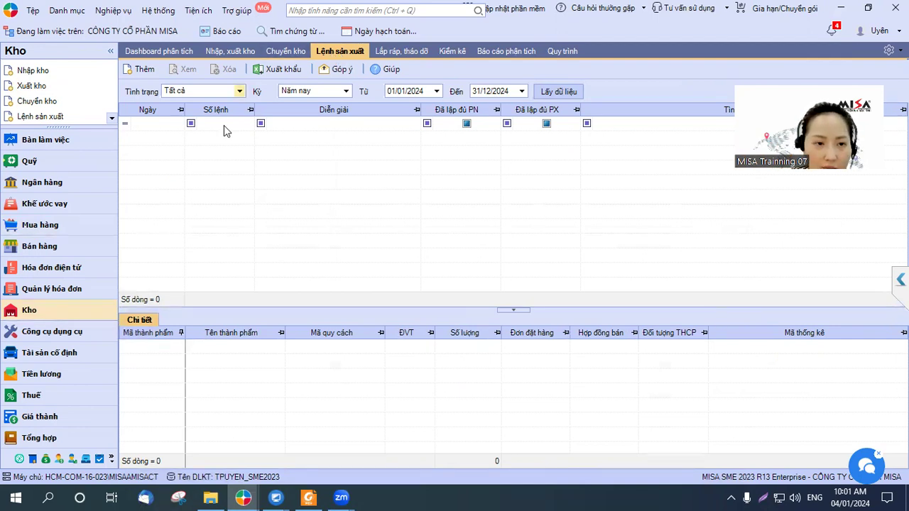
left_click(146, 69)
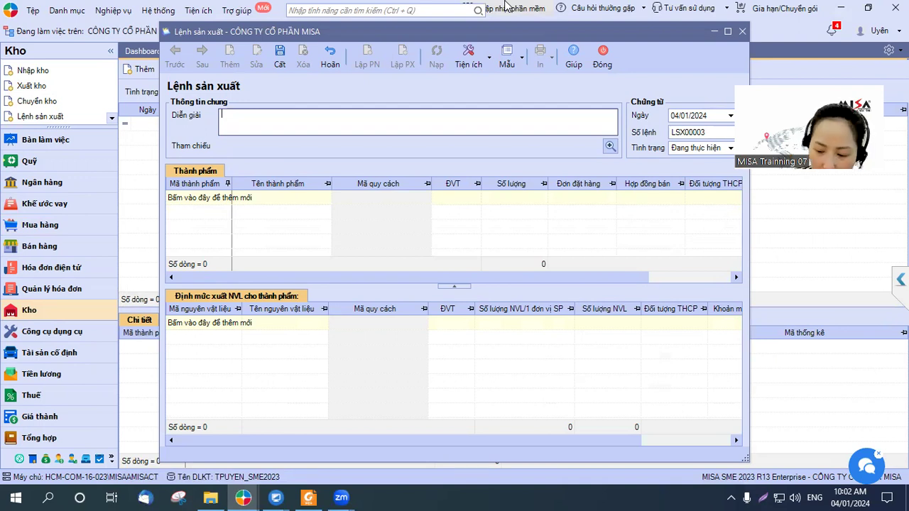
Step: Enter "Sản xuất 100 áo sơ mi trắng" as the production order's description
type("sAS3N")
key("BackSpace")
key("BackSpace")
key("BackSpace")
key("BackSpace")
key("BackSpace")
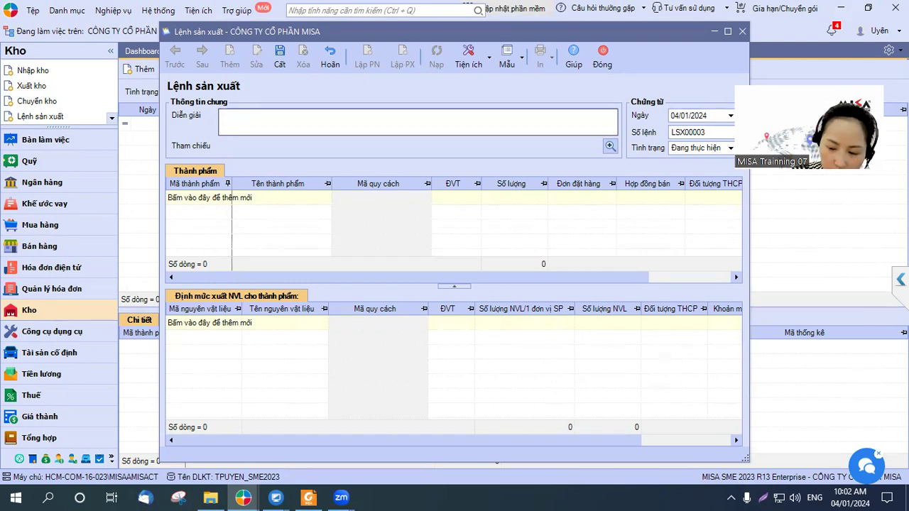
type("Sả")
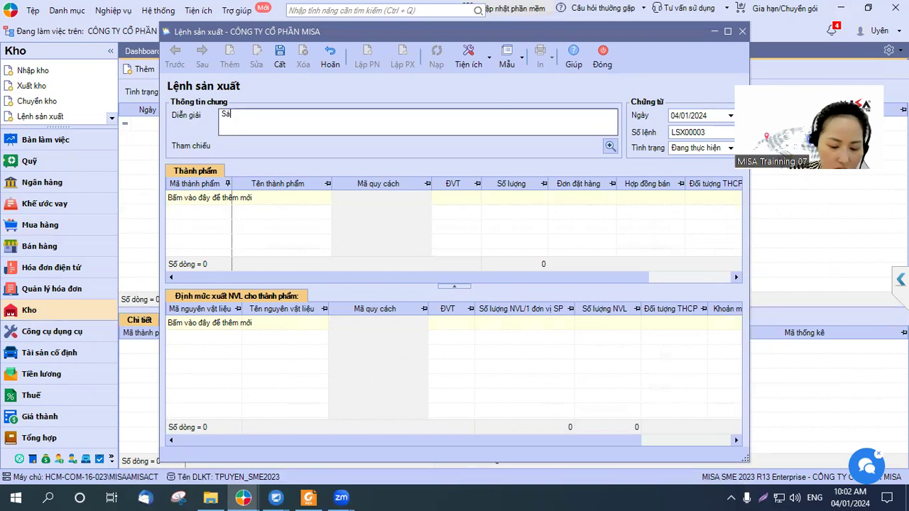
type("n xuất 10")
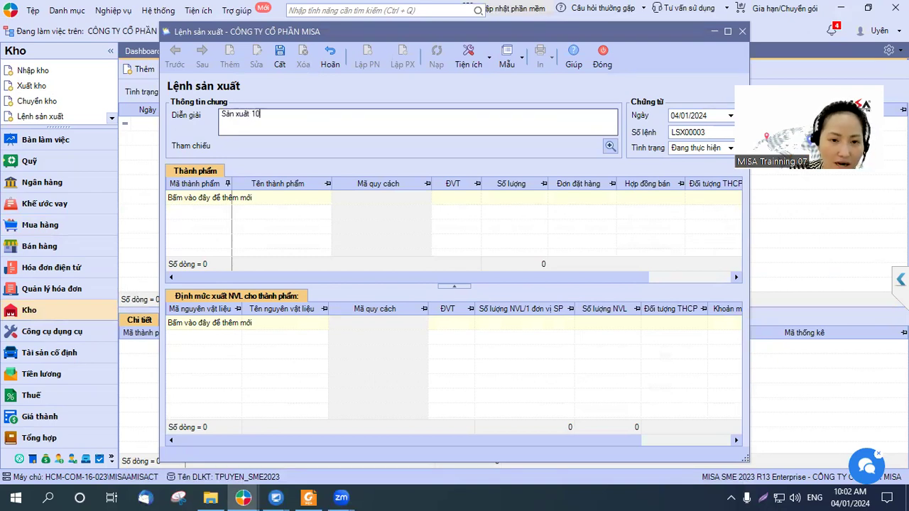
type("0 áo s")
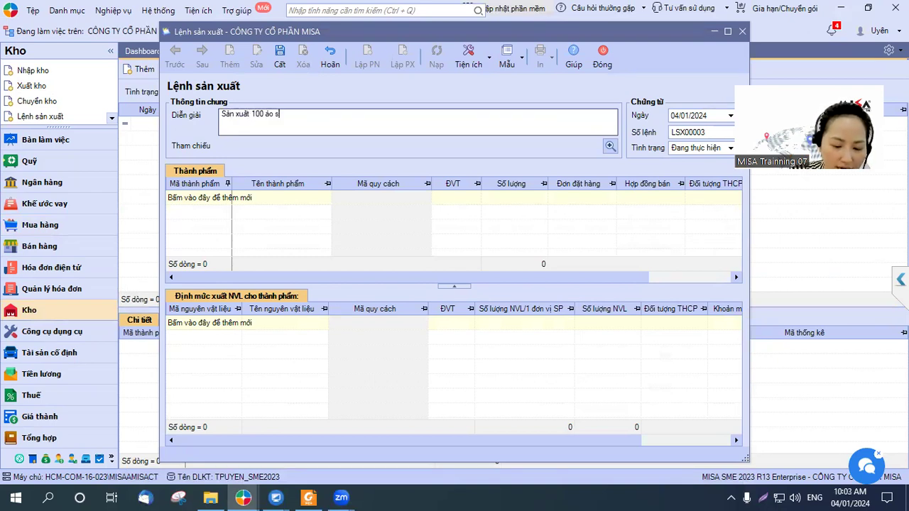
type("ơ mi trắng")
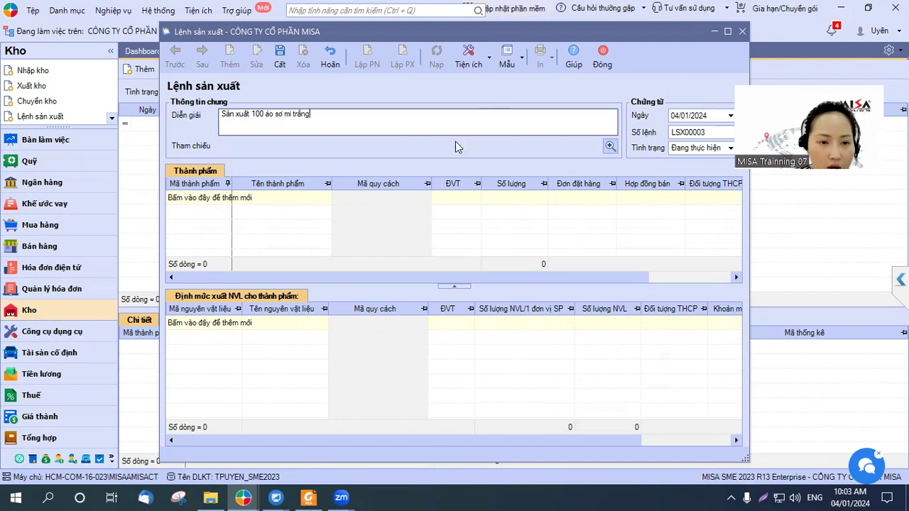
Step: Add the finished product AOSOMITRANG to the production order with a quantity of 100
left_click(226, 198)
left_click(227, 224)
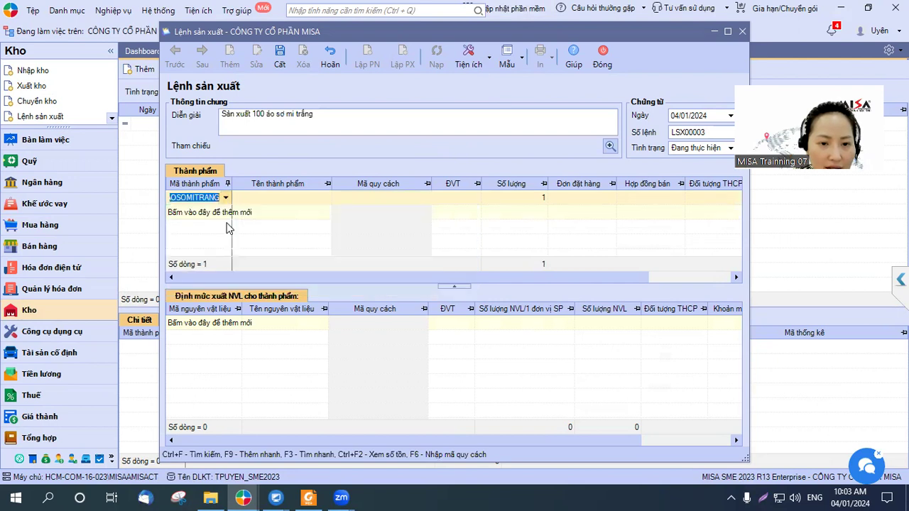
left_click(524, 199)
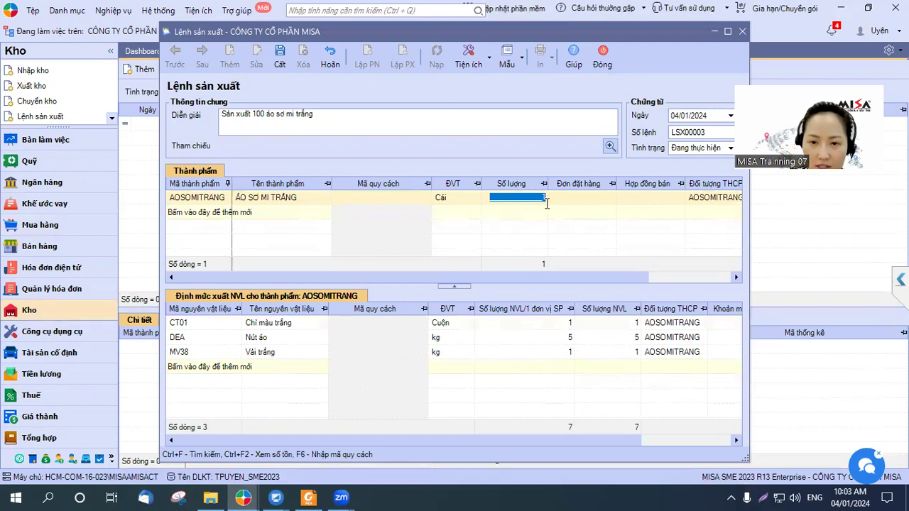
key("BackSpace")
type("100")
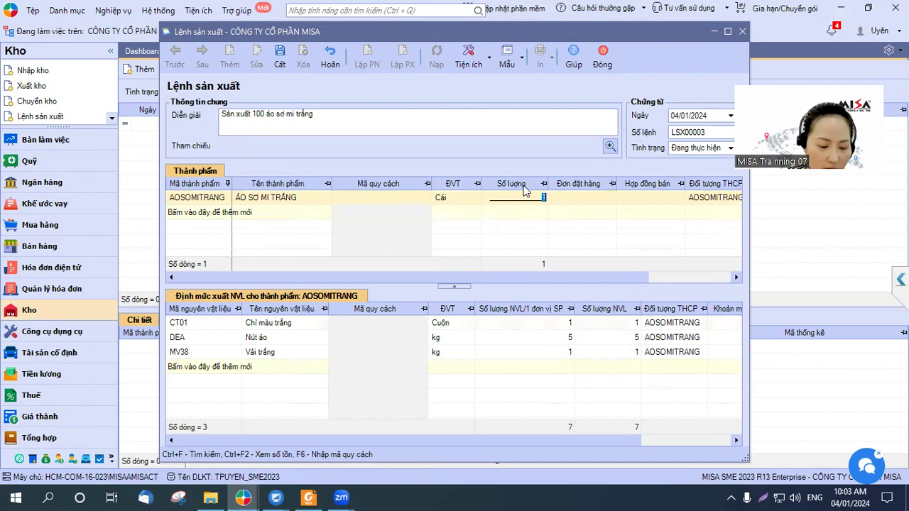
key("Tab")
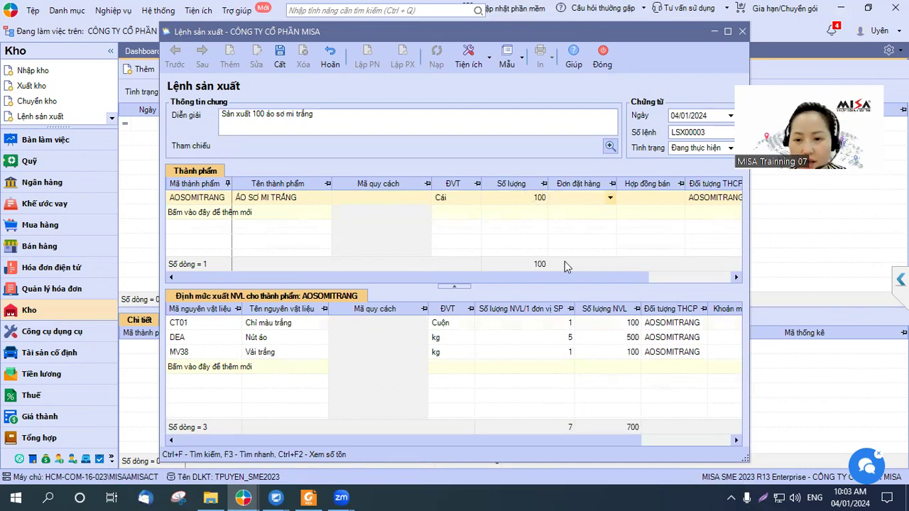
Step: Examine the required quantities of CT01, DEA and MV38 against the finished product quantity in the production order
left_click(623, 324)
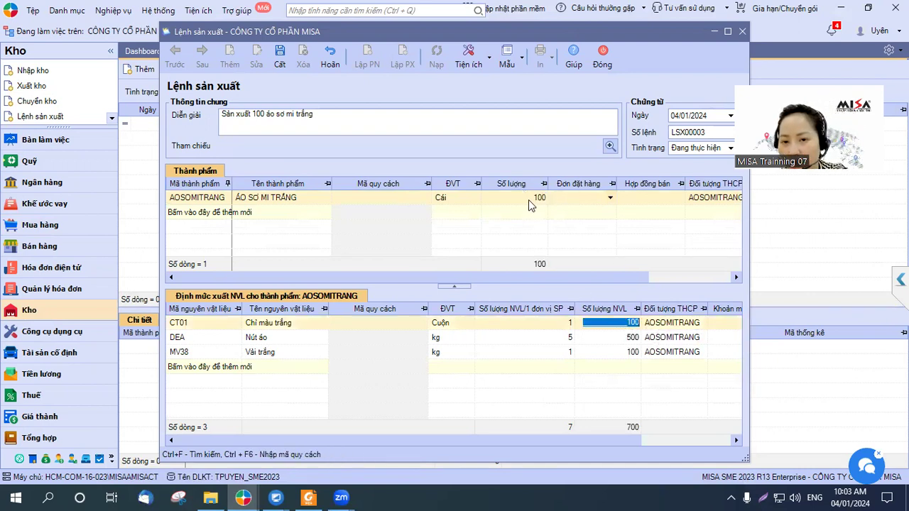
left_click(619, 324)
left_click(623, 337)
left_click(624, 351)
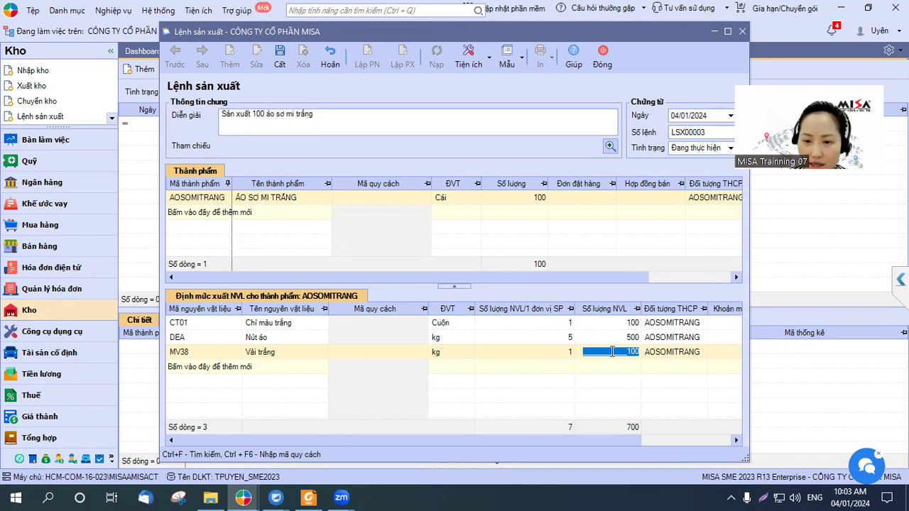
left_click(619, 324)
left_click(624, 339)
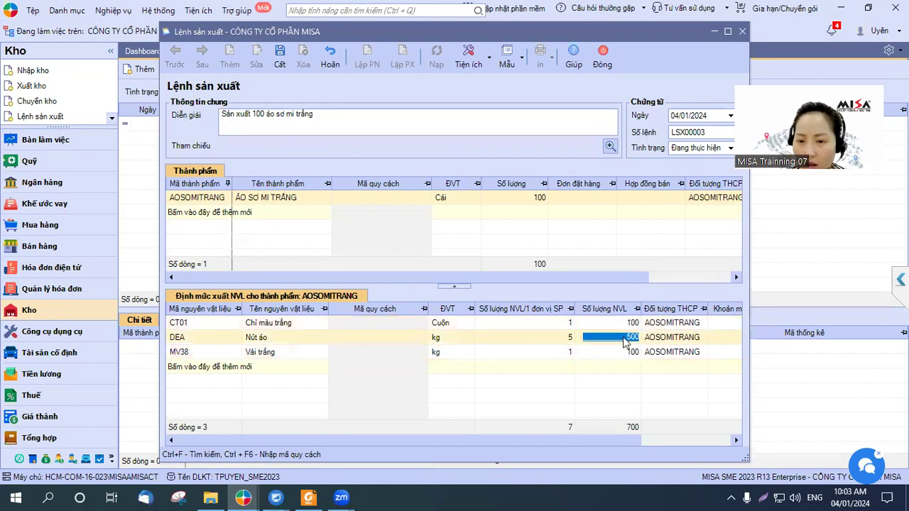
left_click(627, 355)
left_click(529, 198)
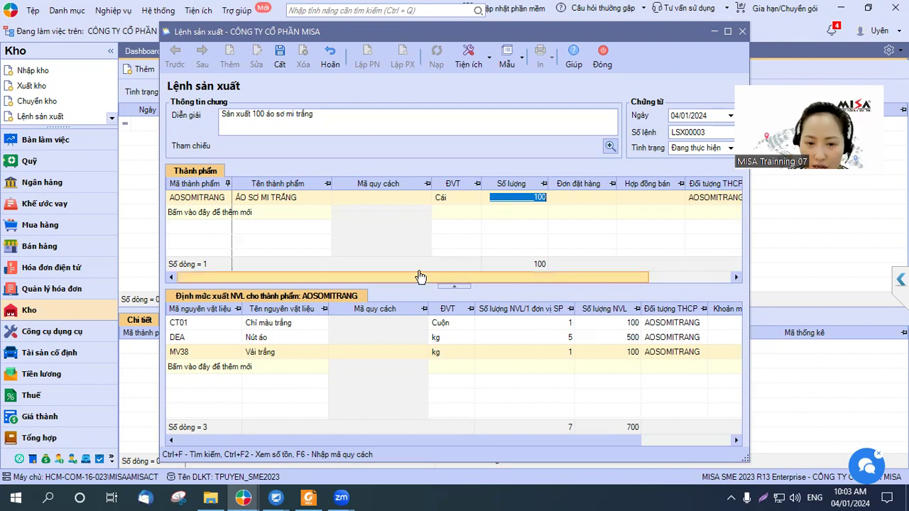
Step: Save the production order and create a material issue slip from it for the finished product AOSOMITRANG
left_click(279, 57)
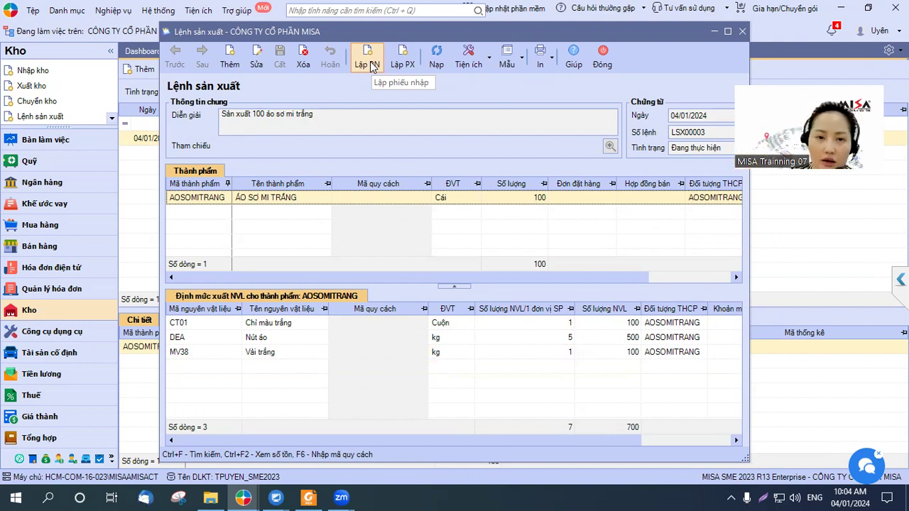
left_click(403, 64)
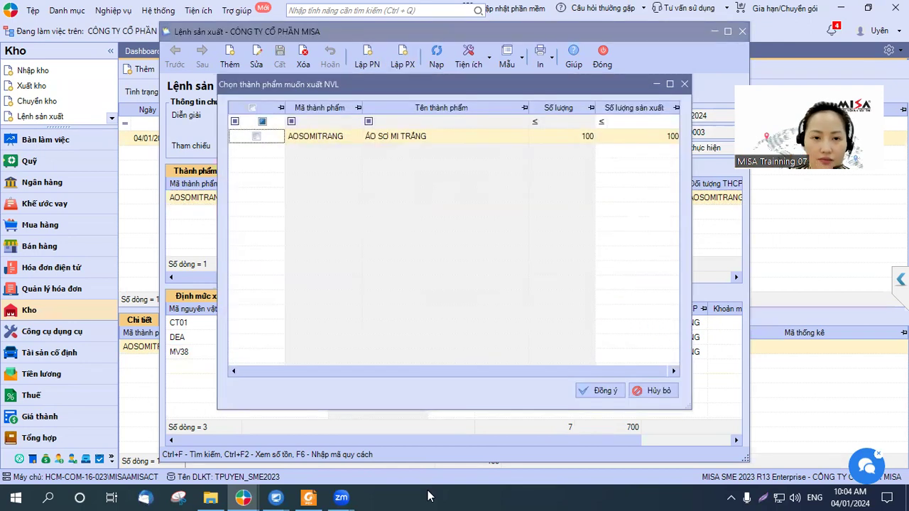
left_click(311, 136)
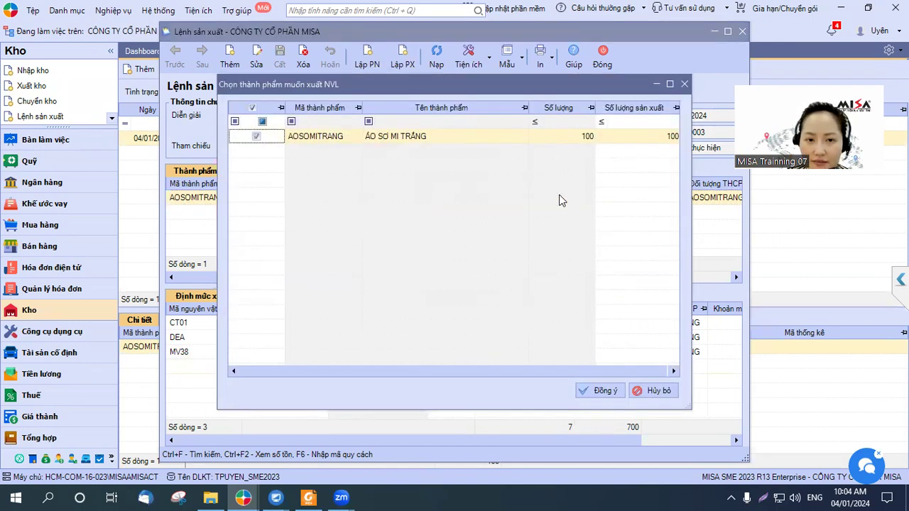
left_click(603, 391)
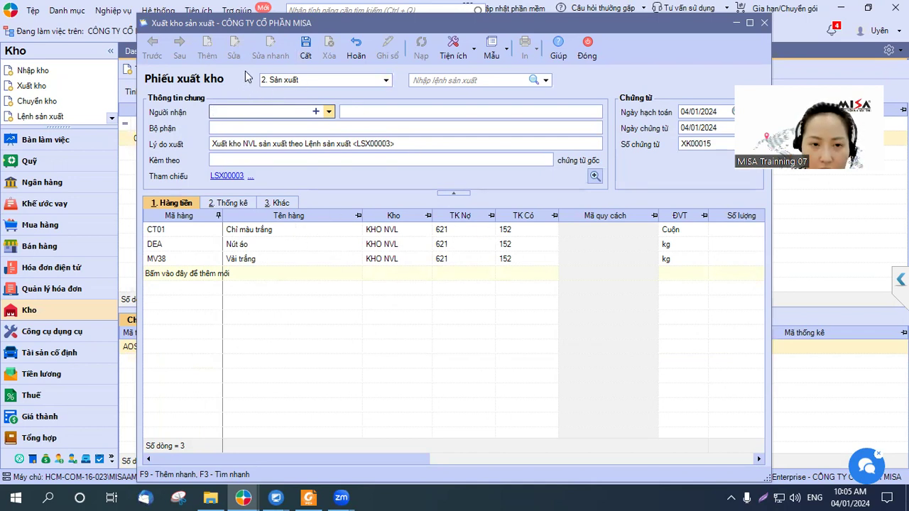
Step: Choose the accounting department (Phòng kế toán) employee as the recipient on the material issue slip
left_click(329, 112)
scroll(280, 199, "down", 1)
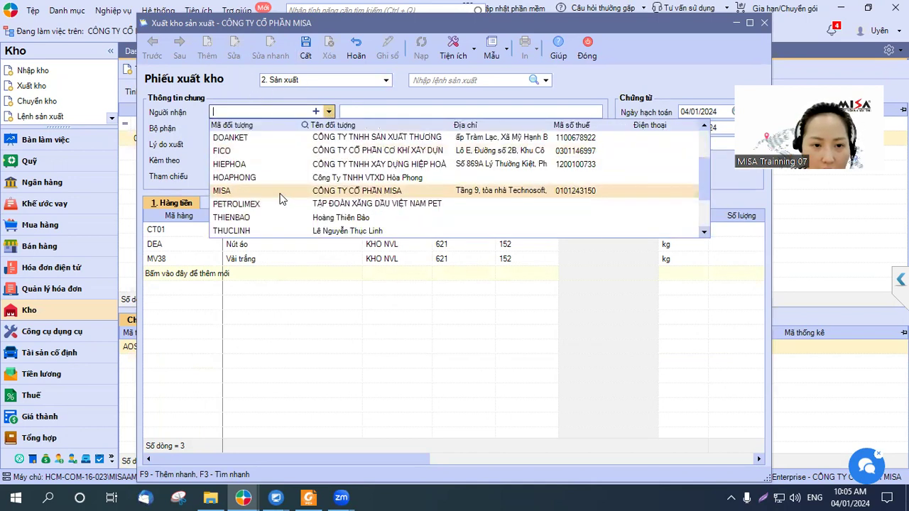
scroll(281, 199, "down", 1)
left_click(281, 178)
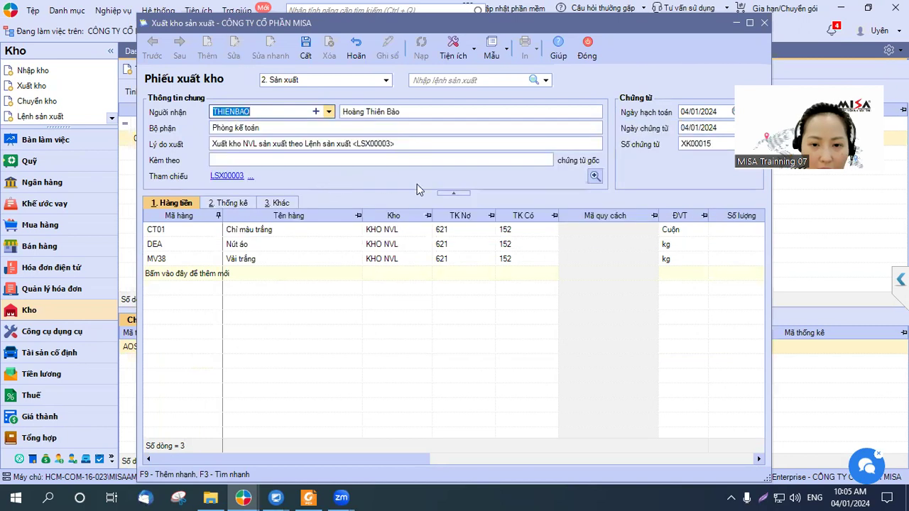
Step: Examine the issue slip's reason, debit and credit accounts, quantities, and the cost object assigned to each material line
left_click(376, 143)
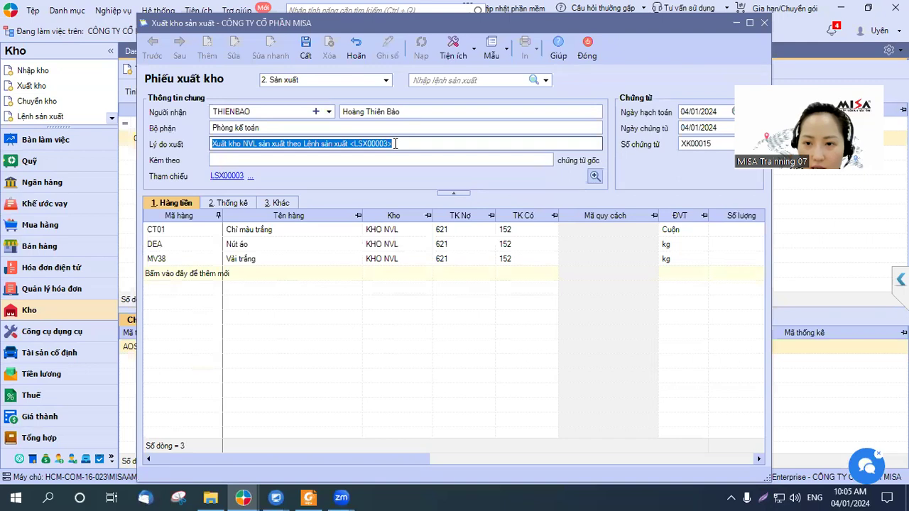
left_click(441, 229)
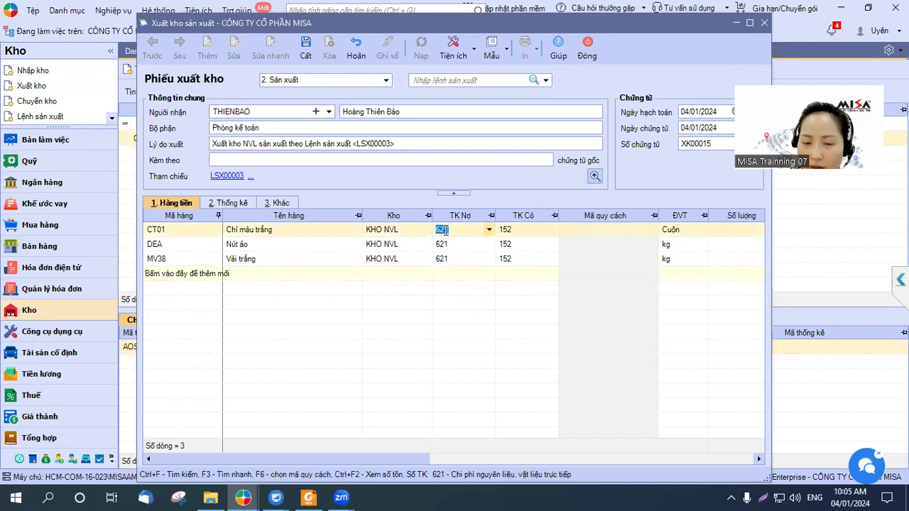
left_click(444, 247)
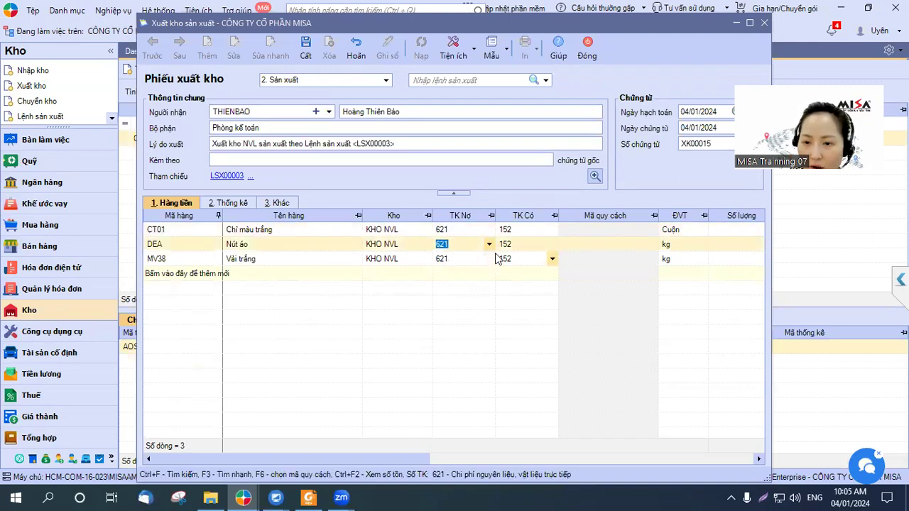
left_click_drag(419, 459, 653, 459)
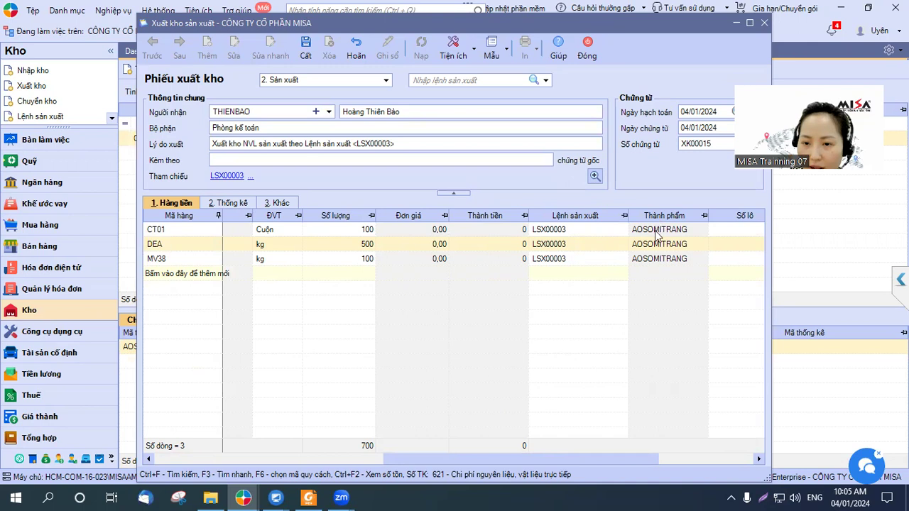
left_click(242, 203)
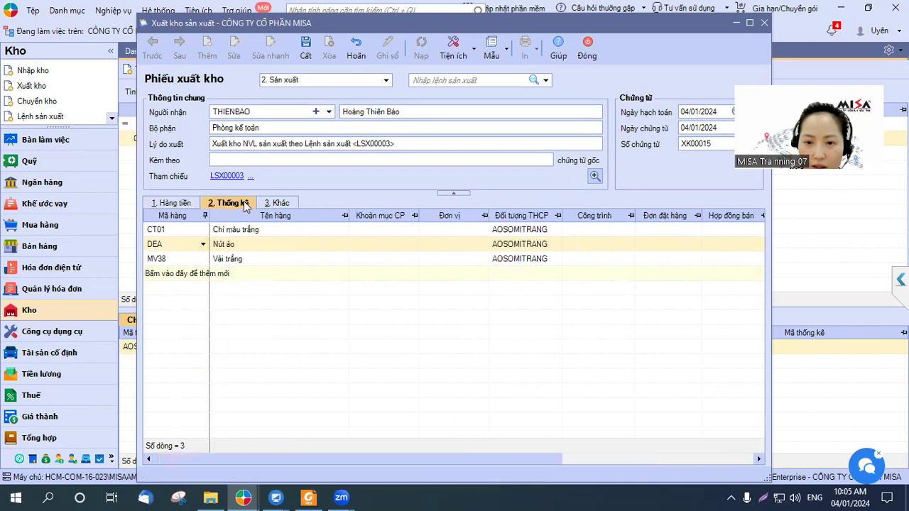
left_click(525, 262)
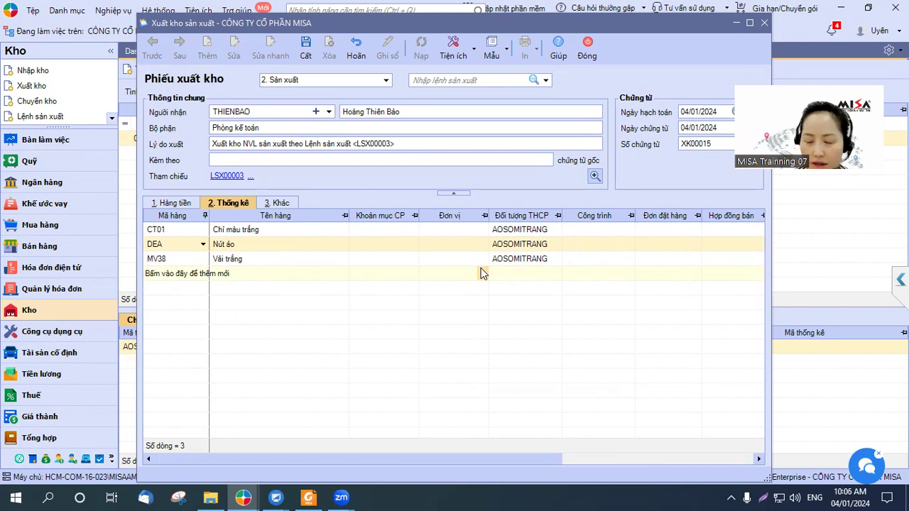
left_click(525, 244)
left_click(527, 230)
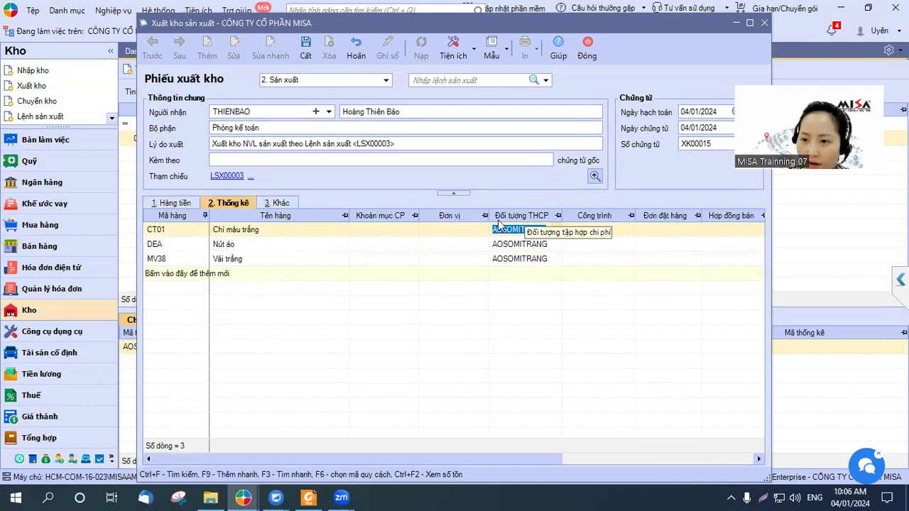
Step: Recheck the material lines and their cost objects, save the material issue slip and return to the production order
left_click(186, 204)
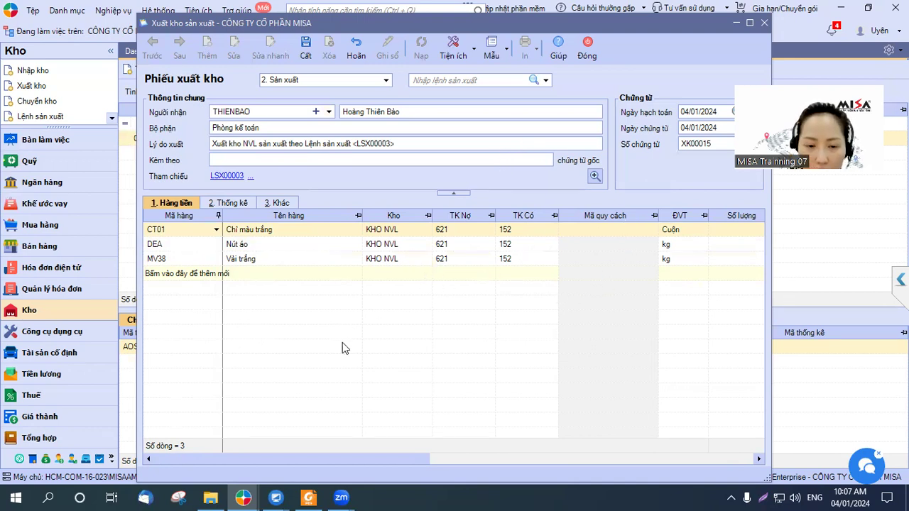
left_click(234, 206)
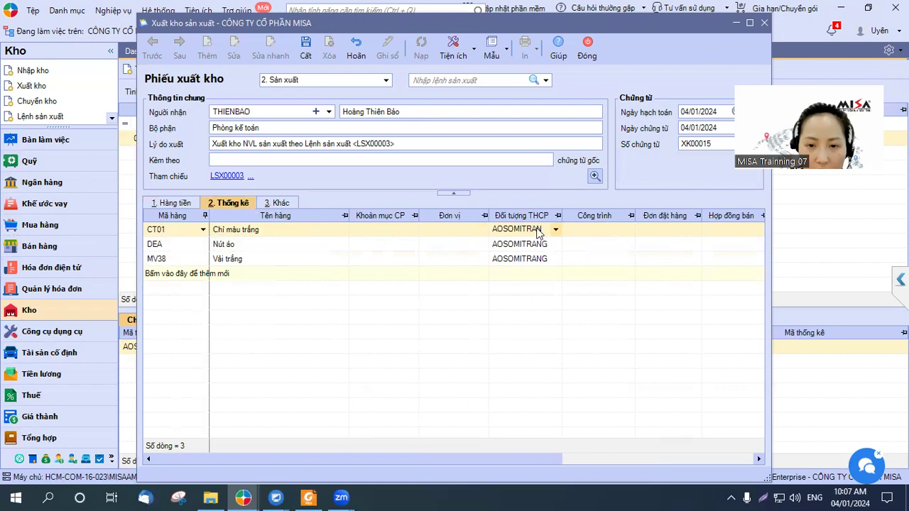
left_click(170, 203)
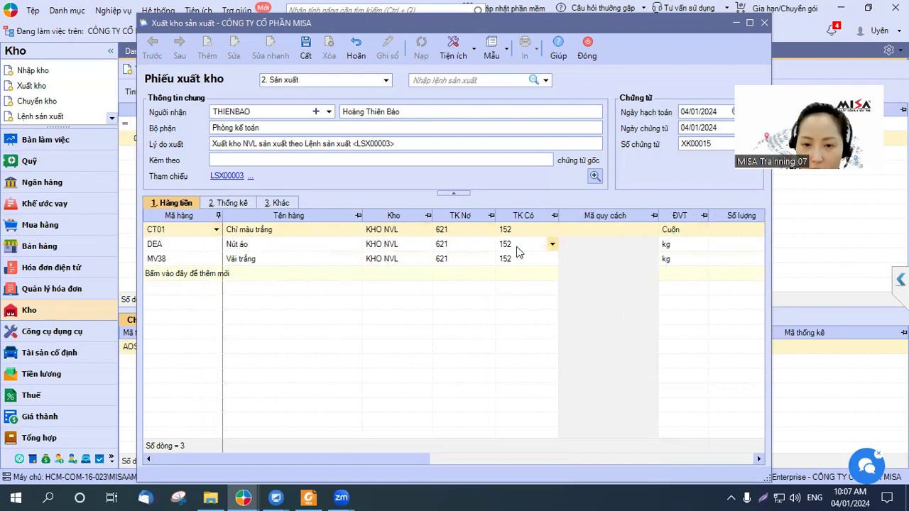
scroll(425, 396, "right", 5)
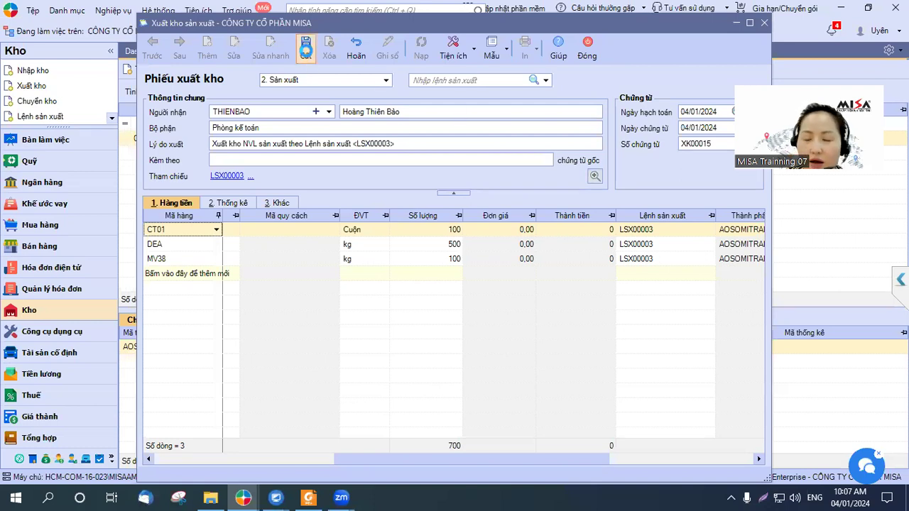
left_click(305, 48)
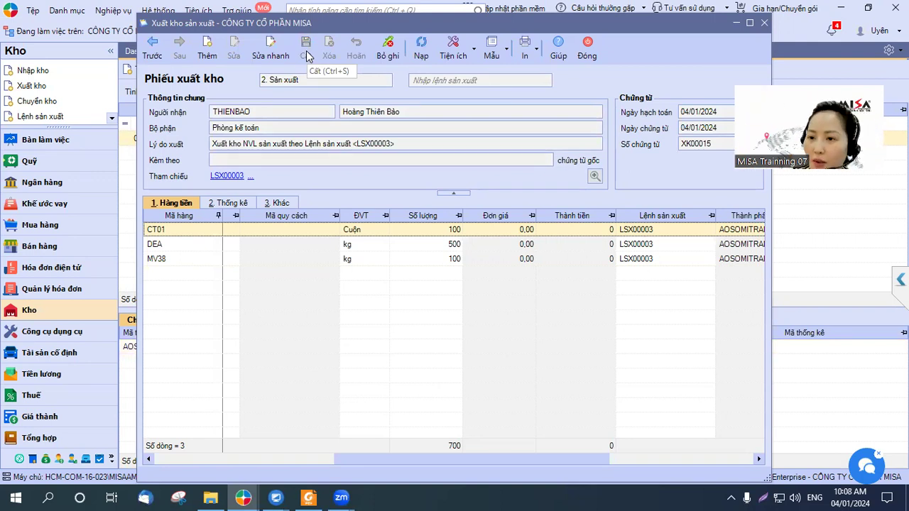
left_click(595, 42)
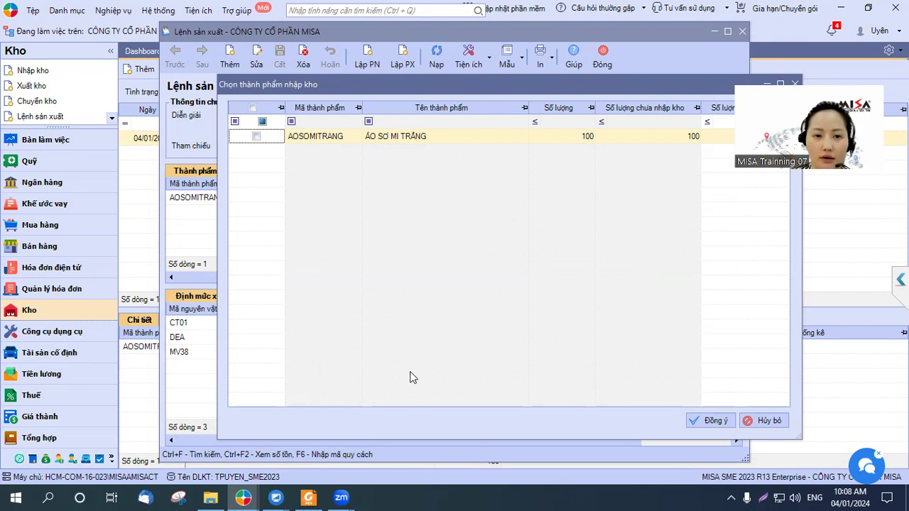
Step: Create a finished-goods receipt from the production order for AOSOMITRANG
left_click(257, 137)
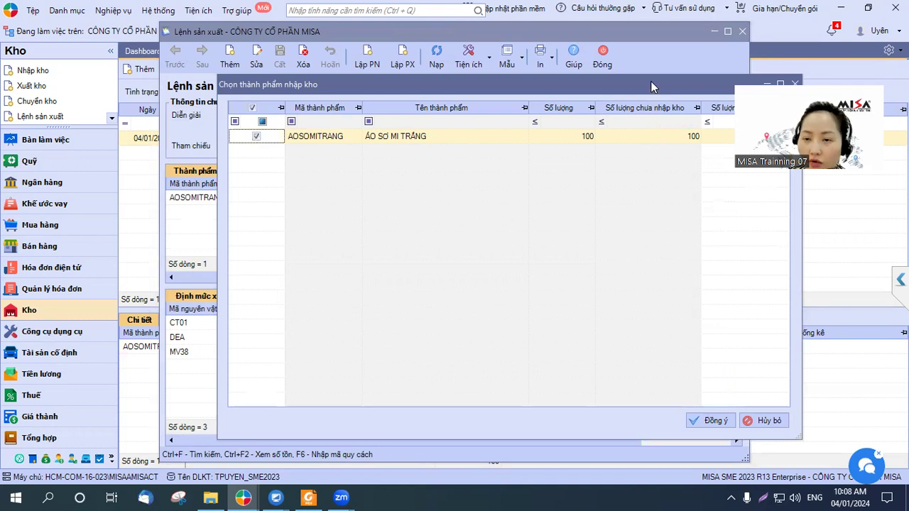
left_click_drag(652, 86, 635, 52)
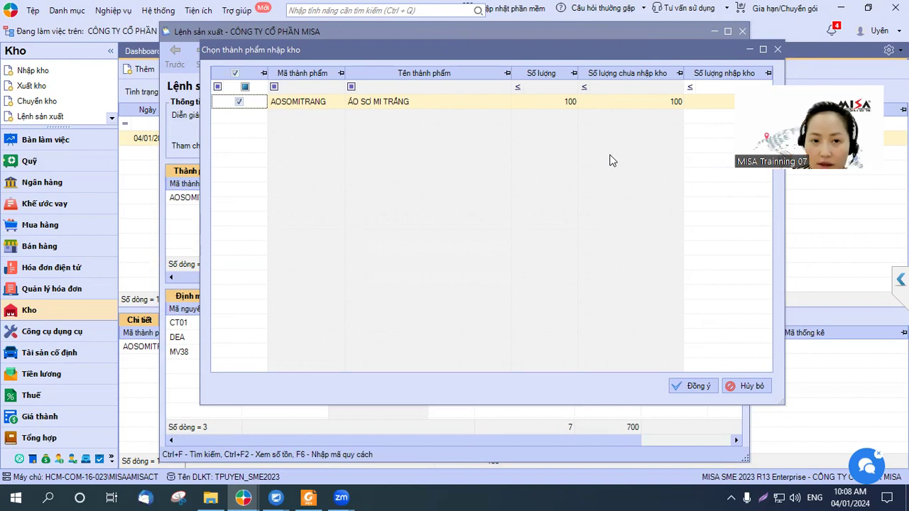
left_click(693, 385)
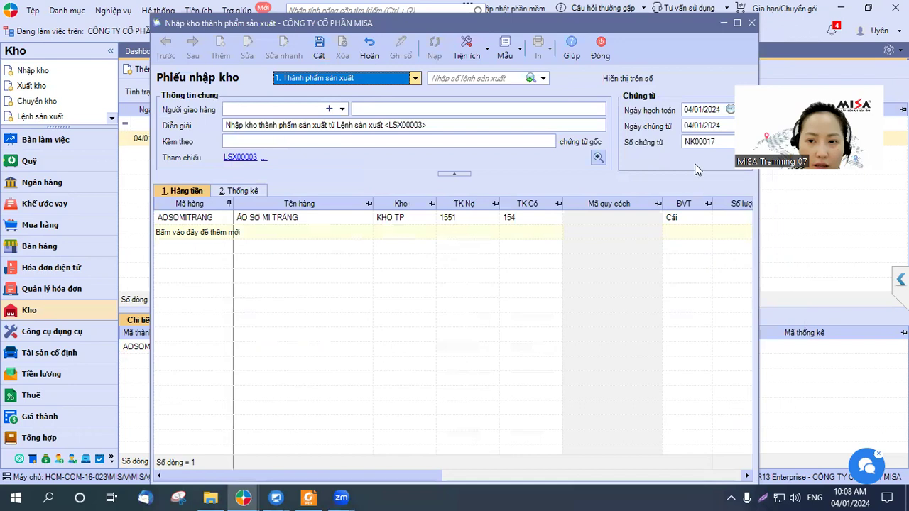
Step: Check the finished-goods receipt's warehouse, accounts, unit price and cost object, save it, and close both the receipt and the production order
left_click(397, 220)
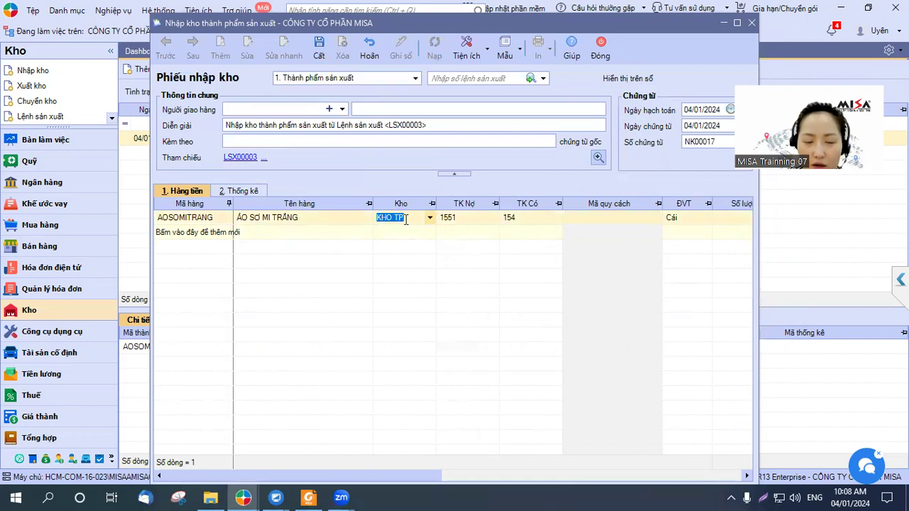
left_click(508, 217)
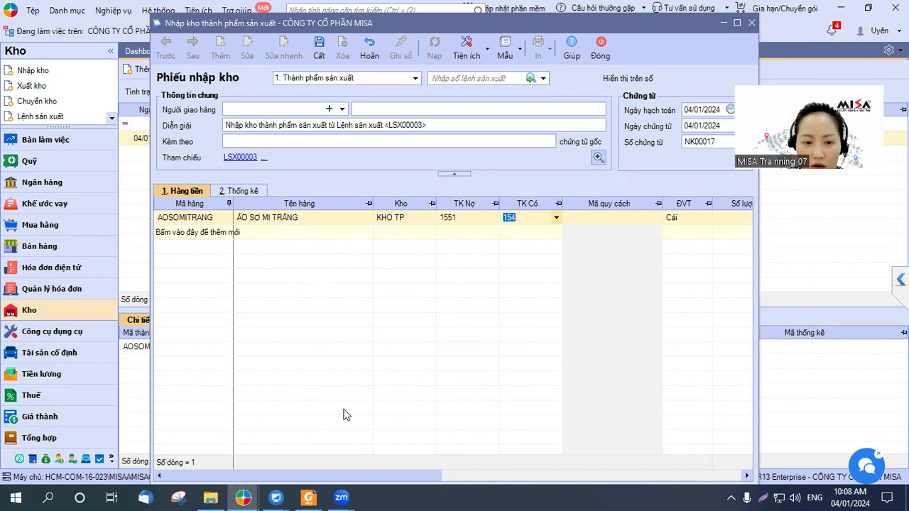
left_click_drag(279, 477, 452, 481)
left_click(537, 217)
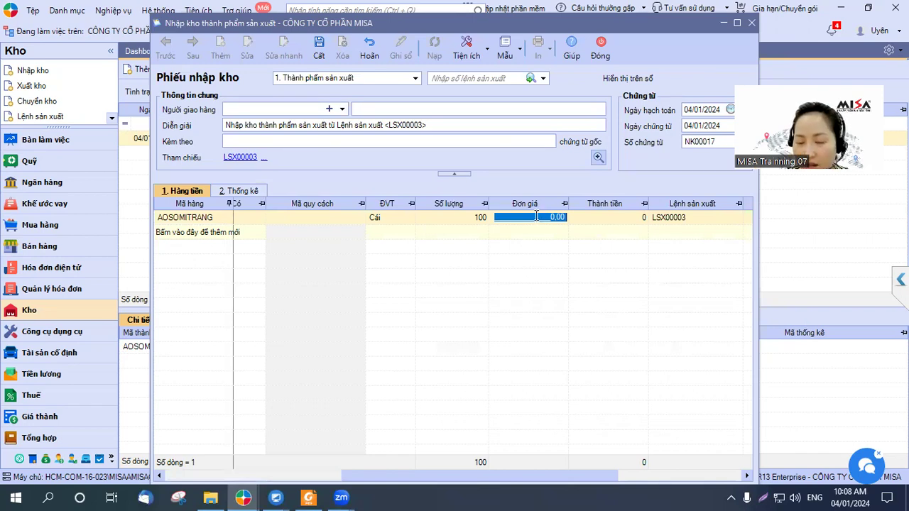
left_click(242, 193)
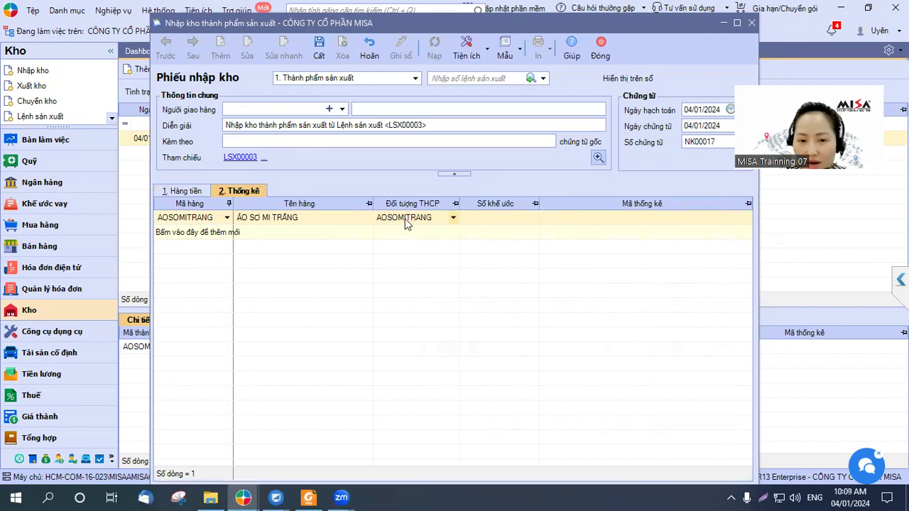
left_click(320, 47)
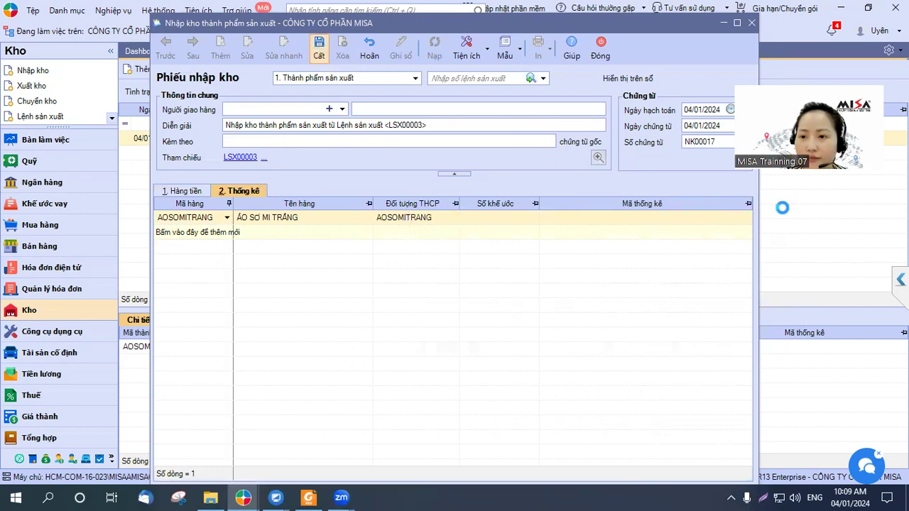
left_click(602, 48)
left_click(601, 68)
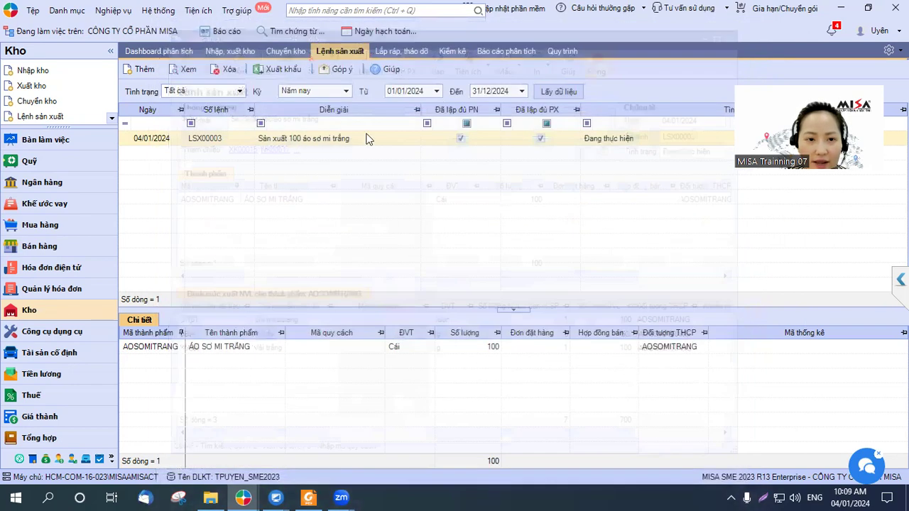
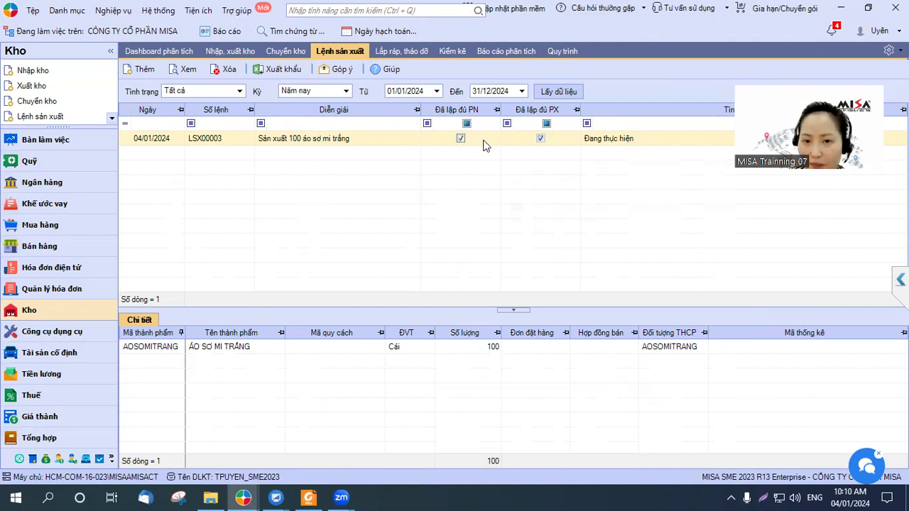
Step: Glance at the costing steps in the summary PDF, and start a new miscellaneous voucher (Chứng từ nghiệp vụ khác) in the Tổng hợp module of MISA SME
left_click(461, 138)
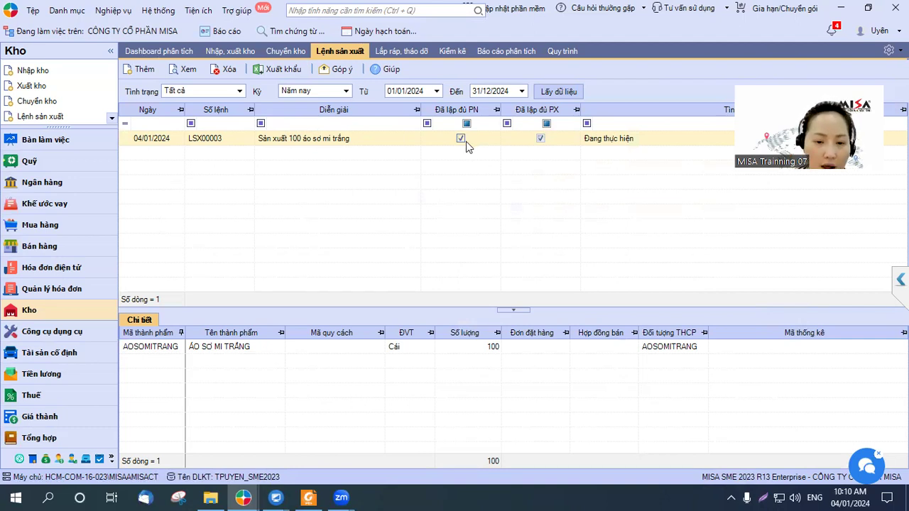
left_click(309, 497)
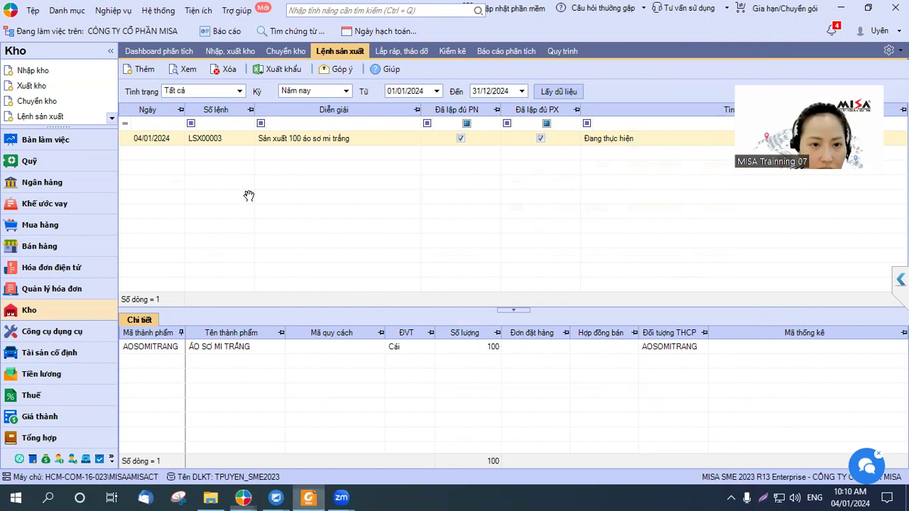
key("alt+Tab")
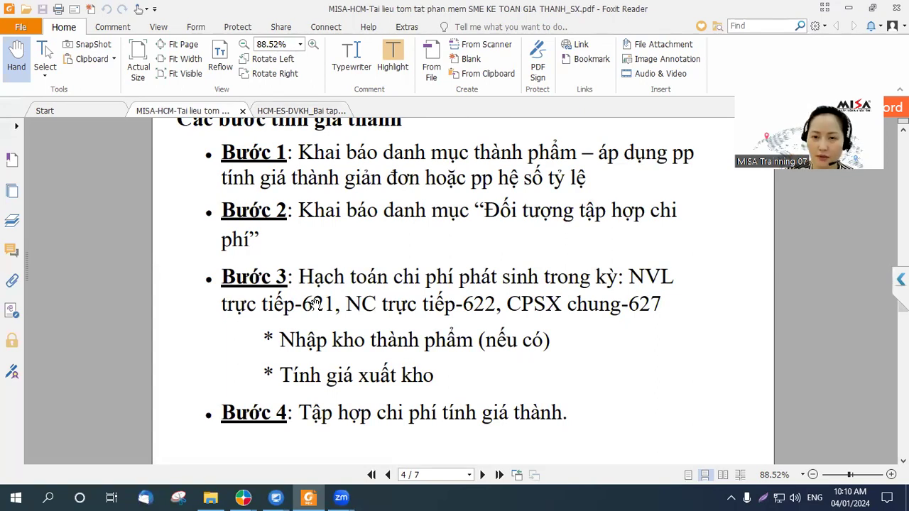
left_click(847, 8)
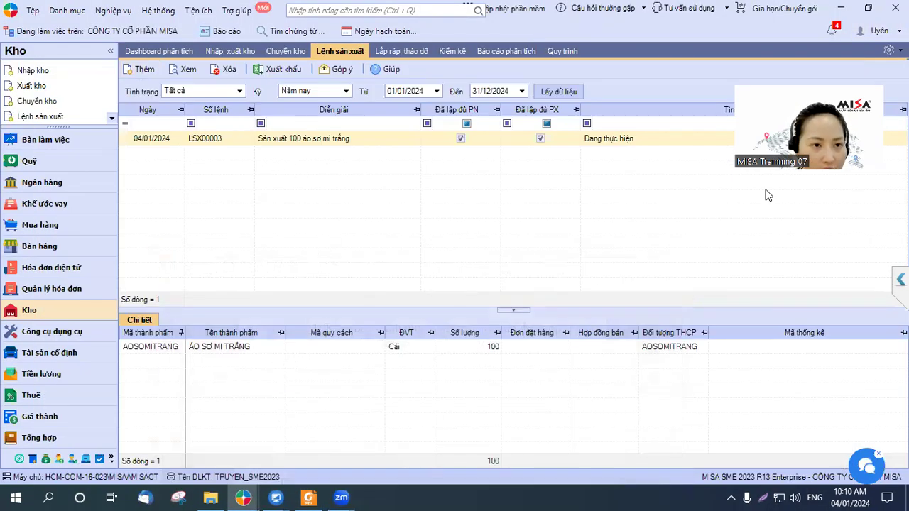
left_click(47, 440)
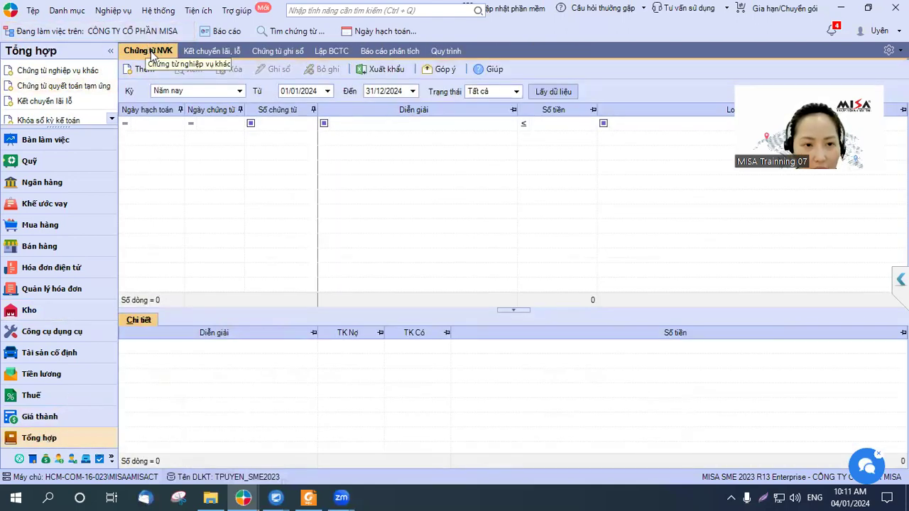
left_click(146, 67)
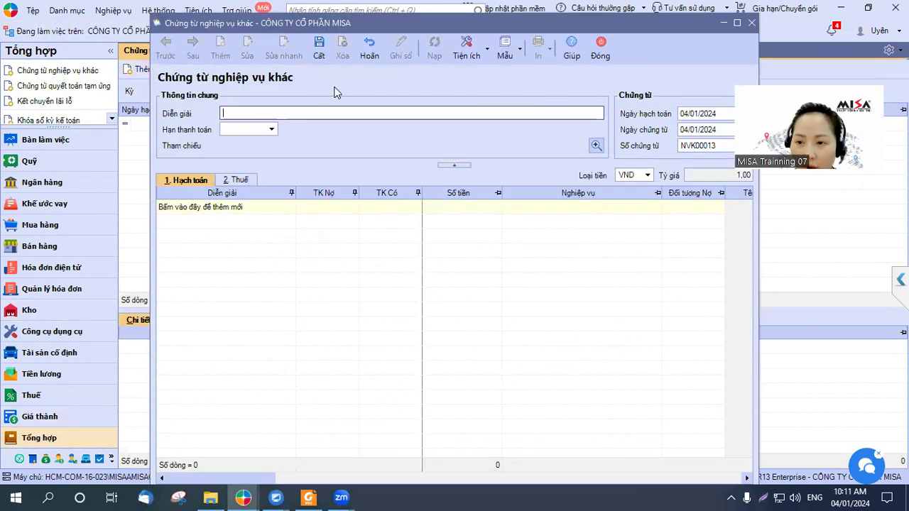
Step: Leave the blank voucher, reopen the Tổng hợp miscellaneous voucher list and create a new Chứng từ nghiệp vụ khác there
left_click(723, 23)
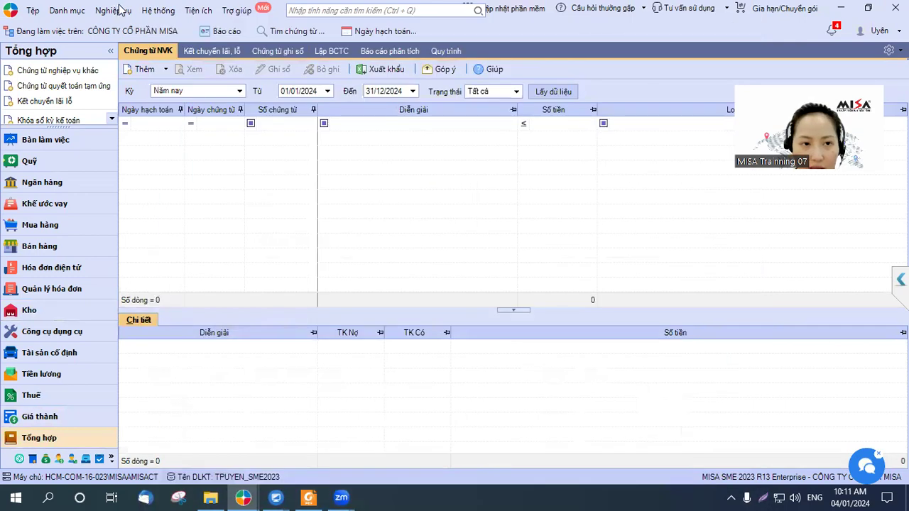
left_click(116, 12)
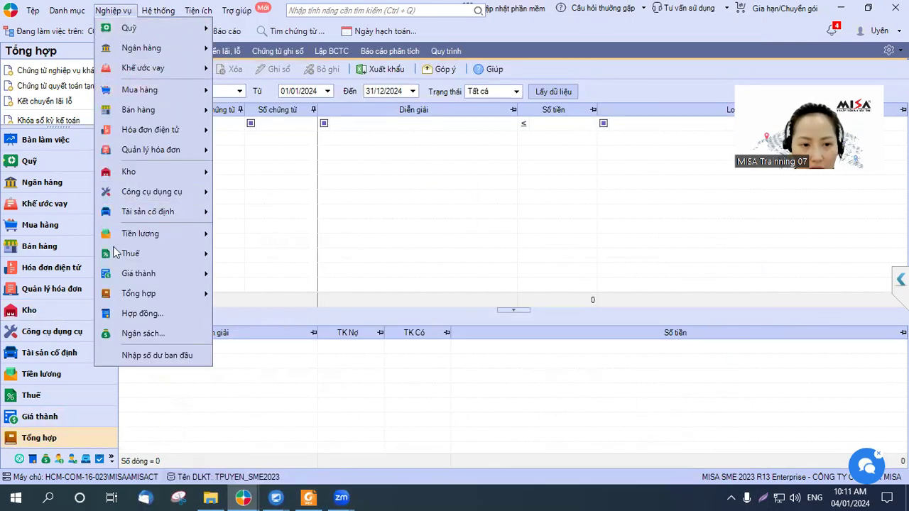
mouse_move(154, 298)
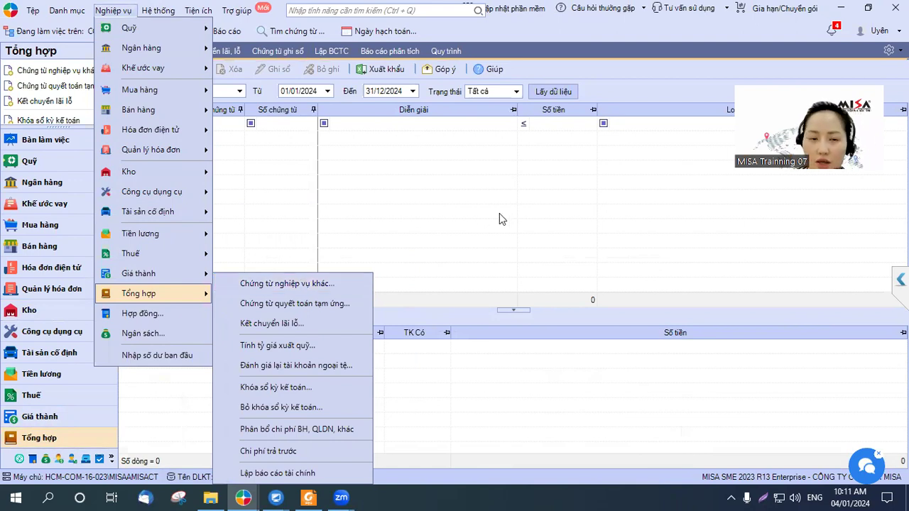
left_click(304, 285)
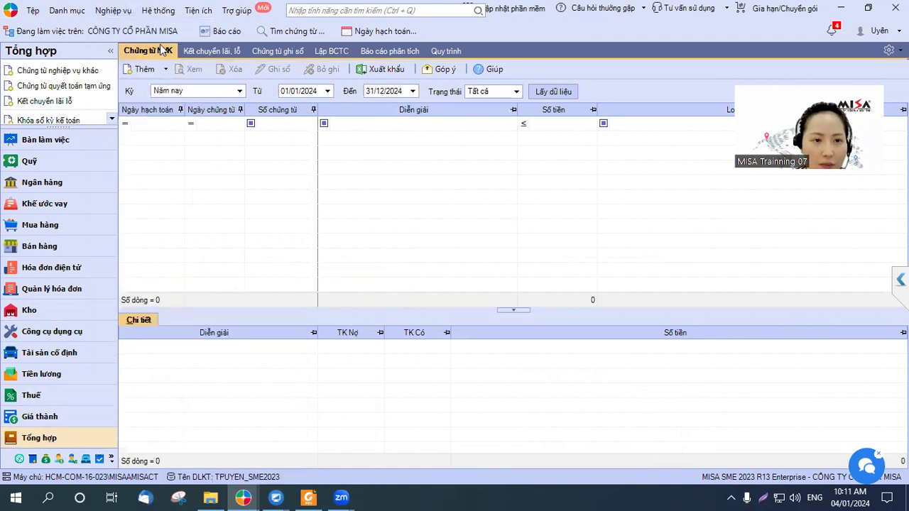
left_click(166, 71)
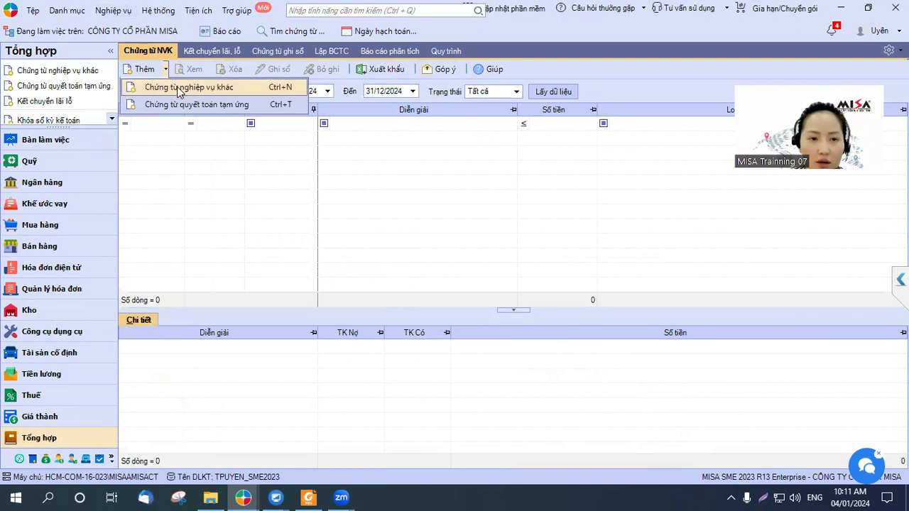
left_click(179, 88)
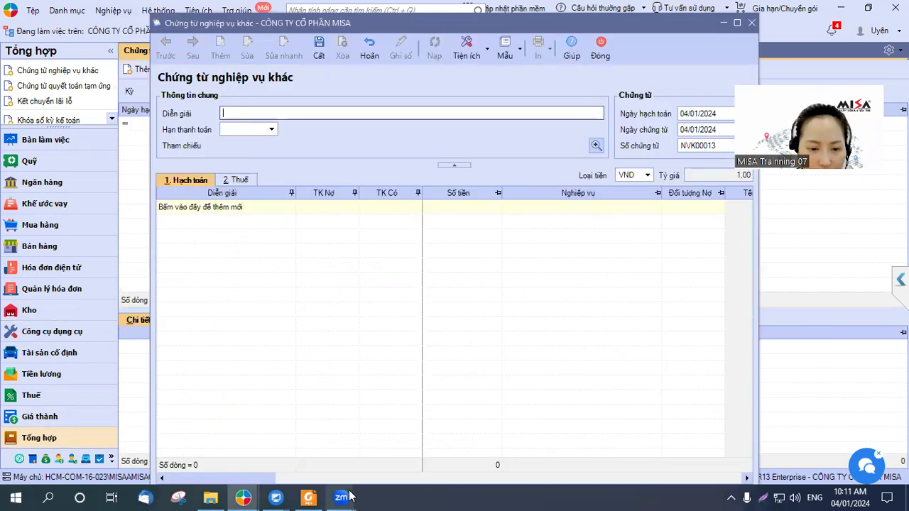
Step: Review the workshop electricity and direct labour items (5 and 6) in the exercise PDF in Foxit Reader, and return to the voucher in MISA SME
left_click(307, 497)
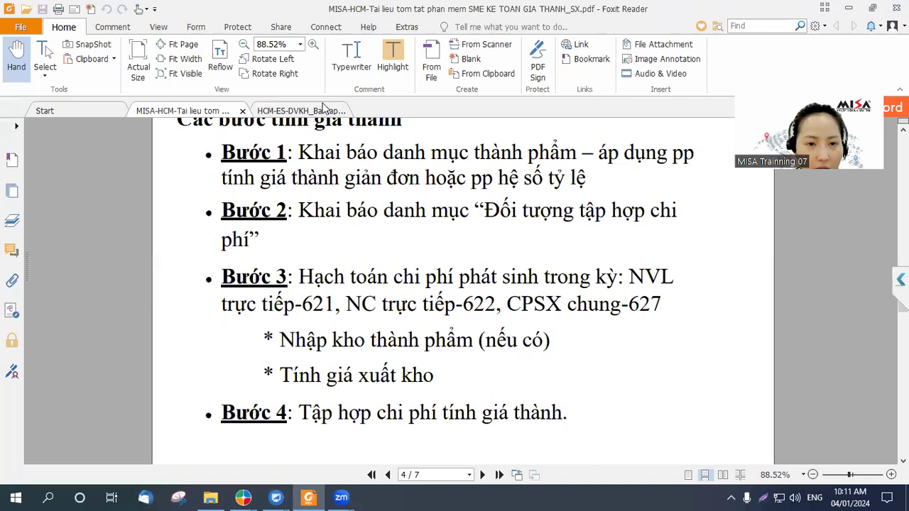
left_click(321, 111)
scroll(544, 309, "down", 3)
scroll(544, 309, "down", 8)
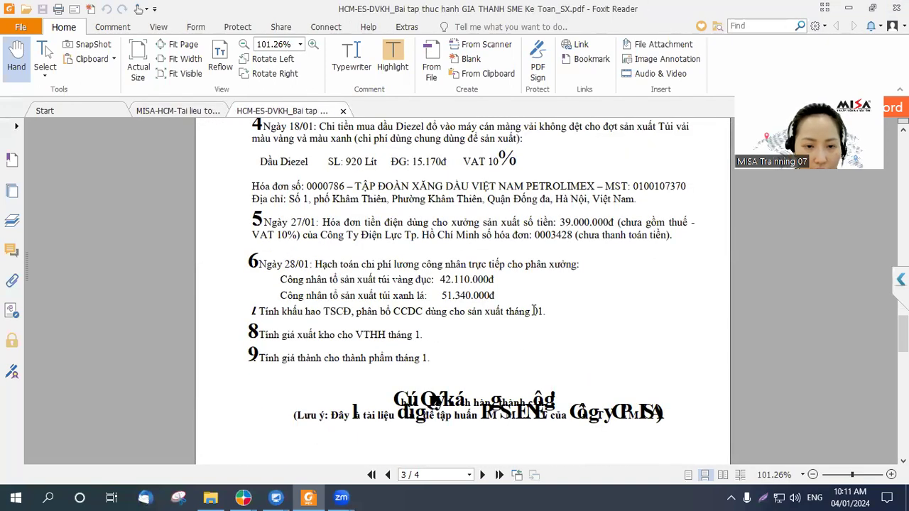
left_click_drag(323, 222, 447, 225)
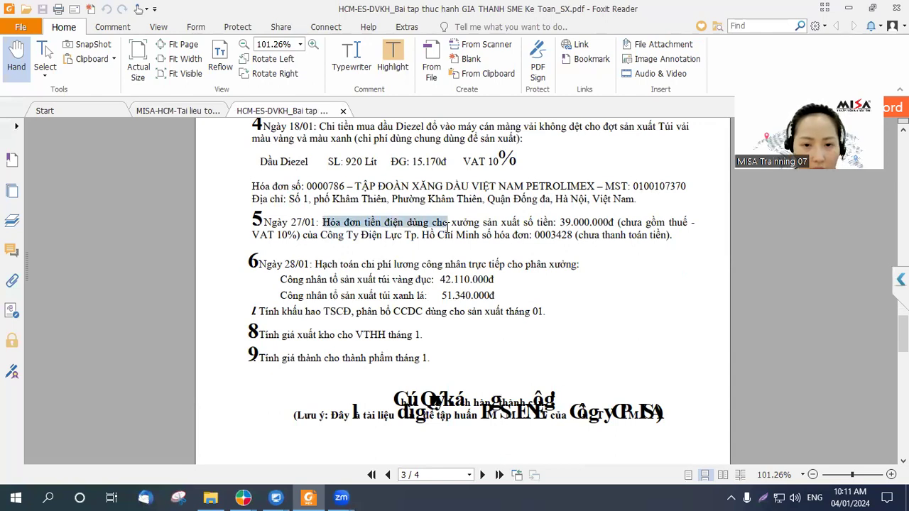
left_click(316, 262)
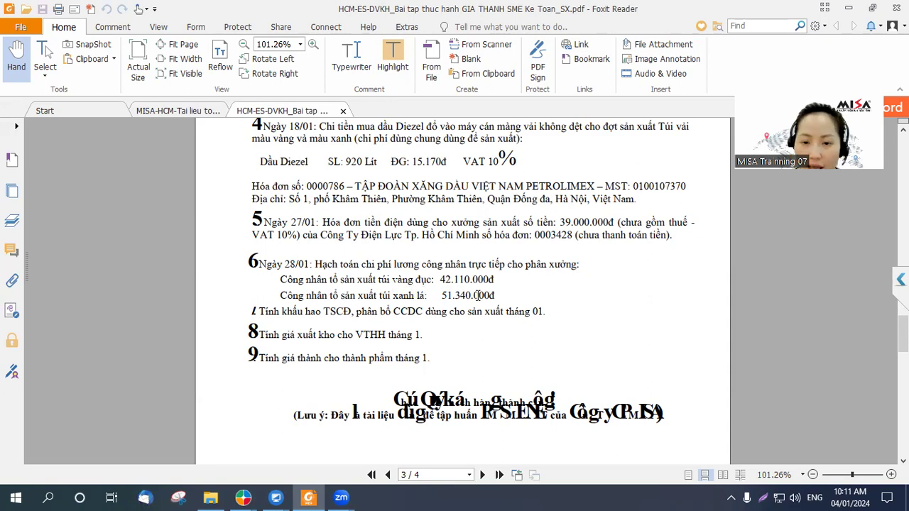
left_click(848, 7)
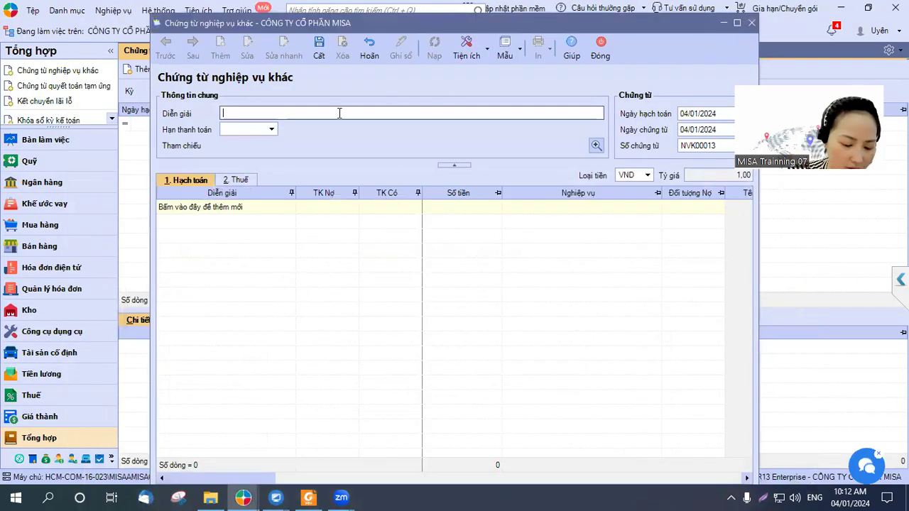
Step: Enter the voucher description "Chi phí nhân công trực tiếp sản xuất tại phân xưởng"
type("cHI")
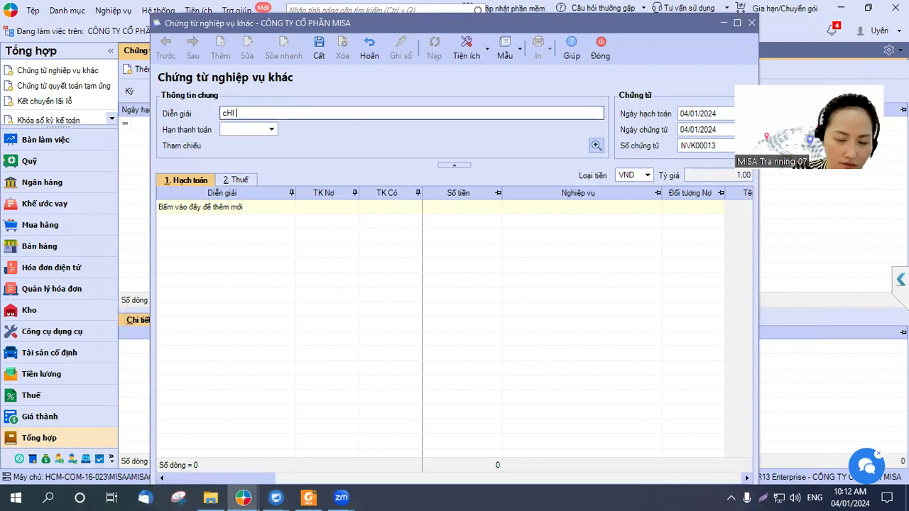
key("BackSpace")
key("BackSpace")
key("BackSpace")
key("BackSpace")
type("C")
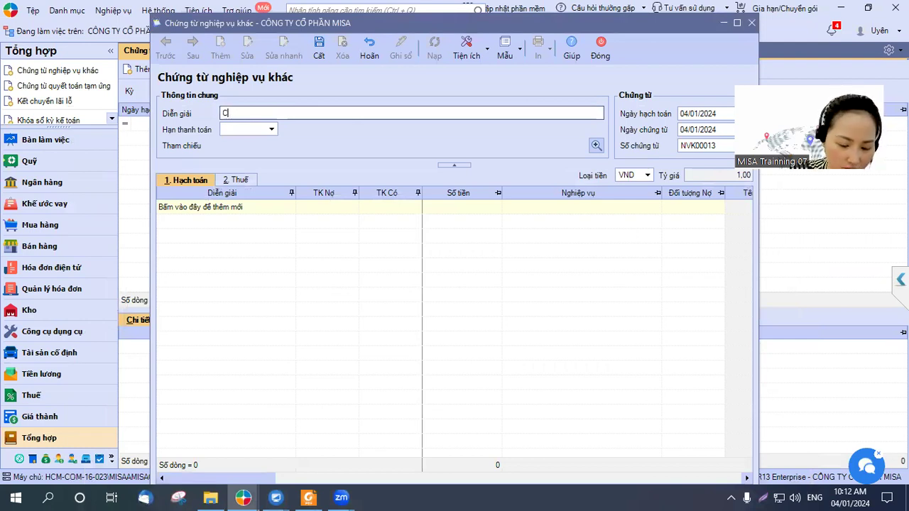
type("hi phí")
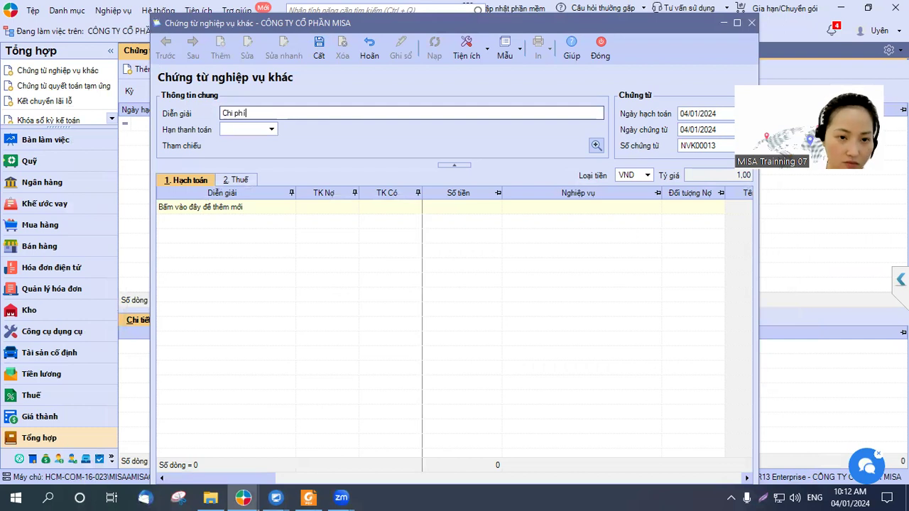
type(" nhân cô")
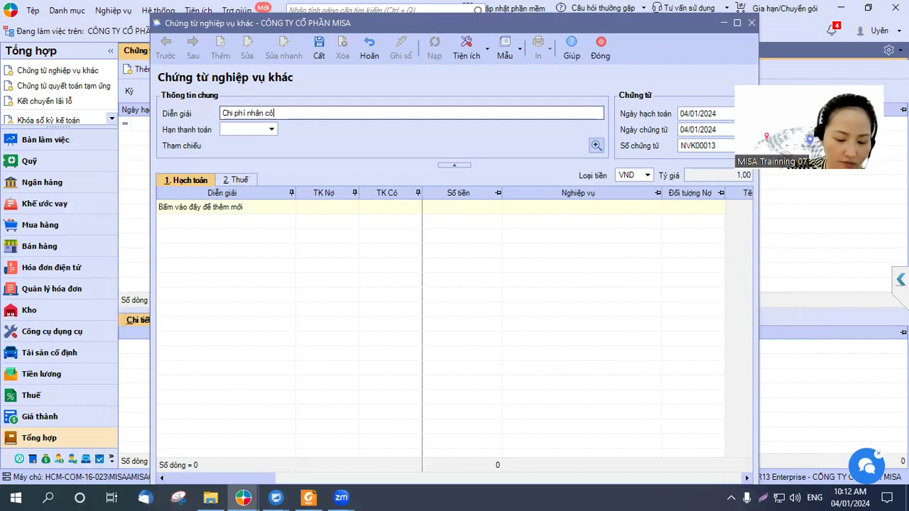
type("ng trưc ")
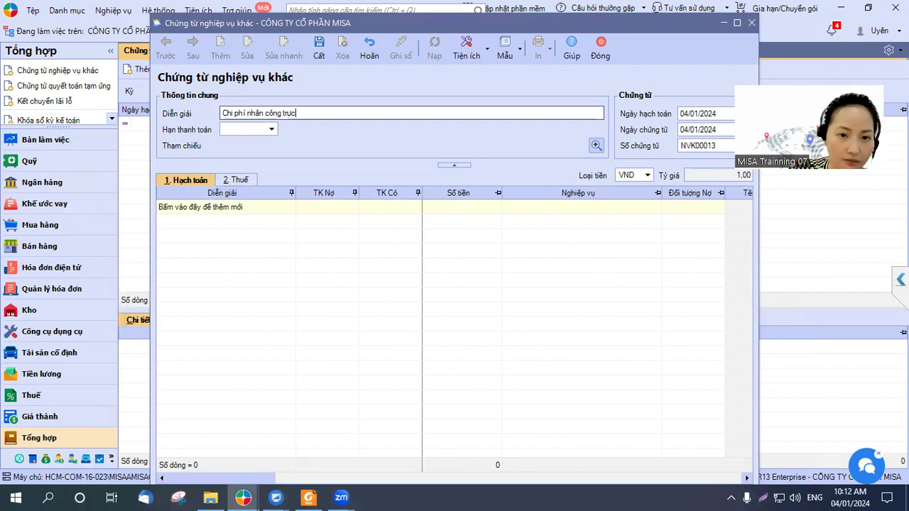
type("tiếp s")
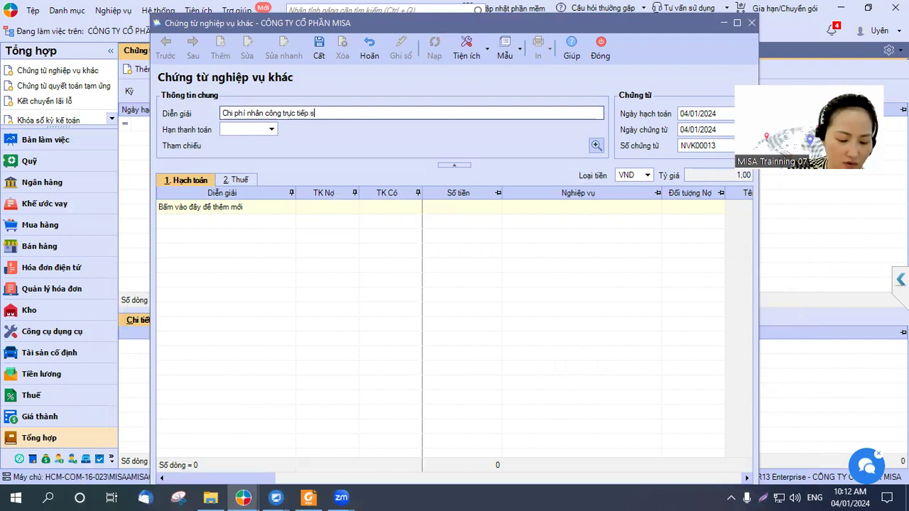
type("ản xuấ")
type("t ta")
type("i phâ")
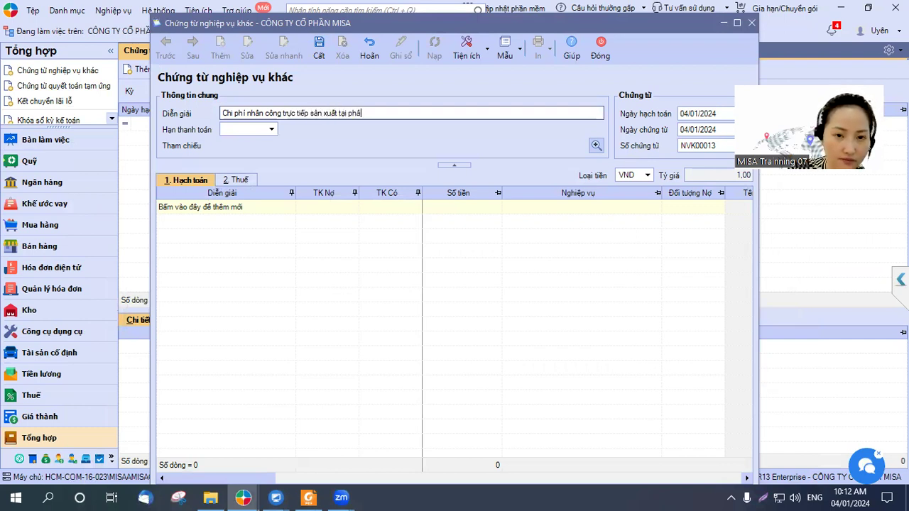
type("n xuởng")
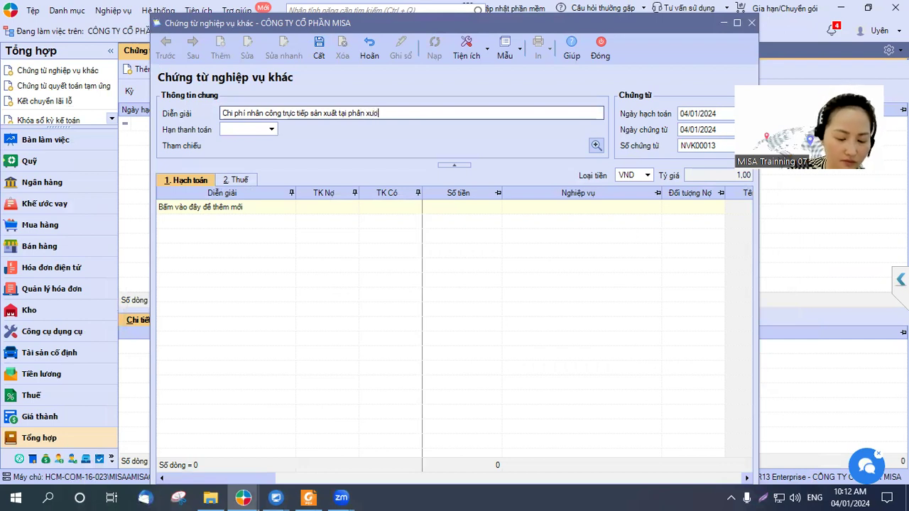
Step: Add a posting line that debits account 622 and credits account 3341
left_click(250, 212)
left_click(325, 211)
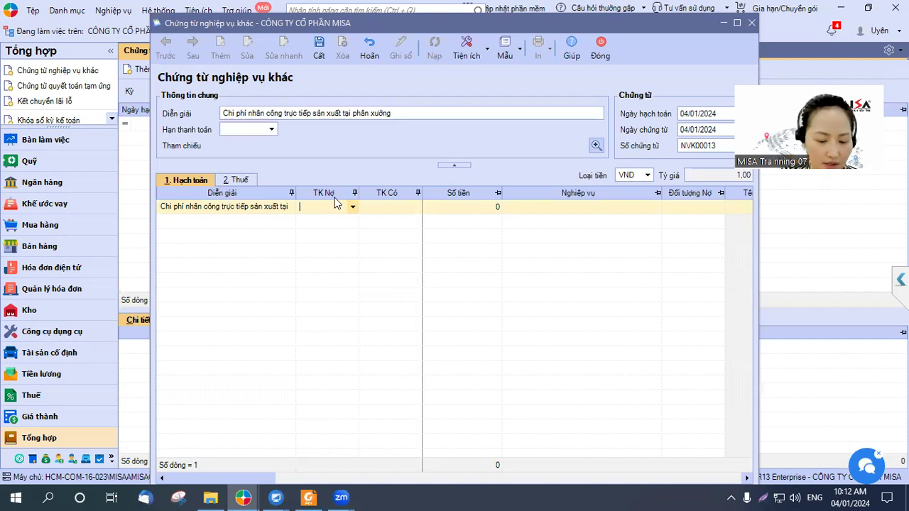
type("622")
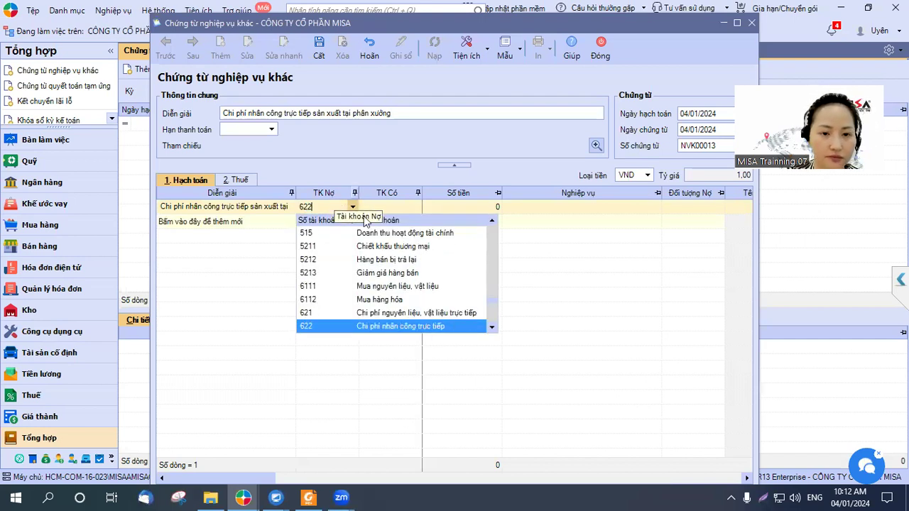
left_click(370, 326)
left_click(397, 206)
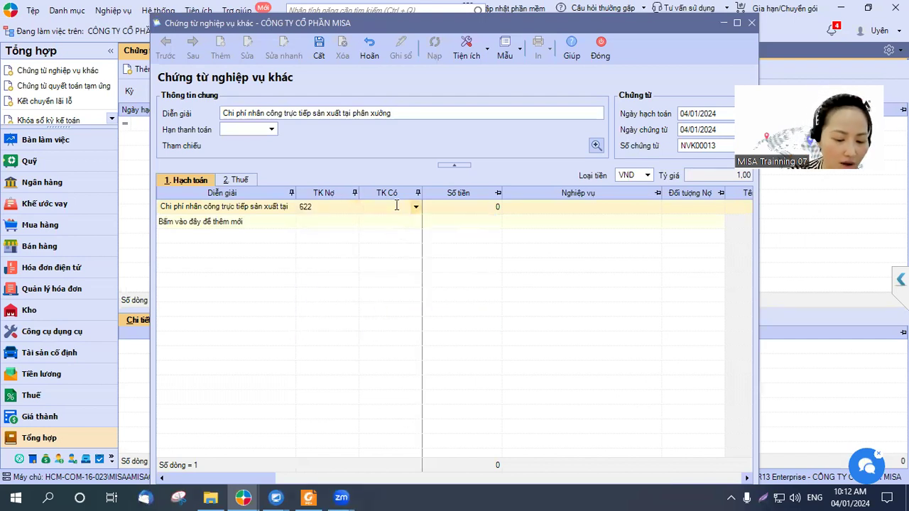
type("3341")
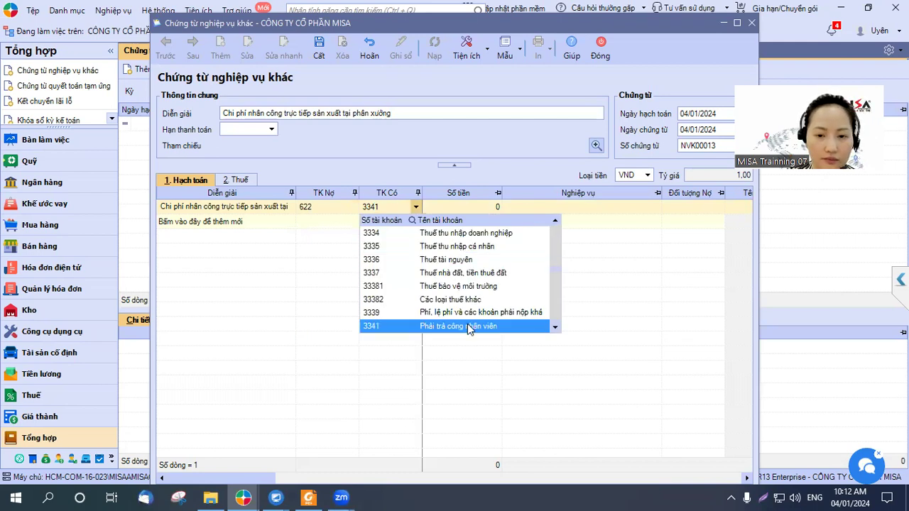
left_click(468, 326)
Step: Check the yellow-bag team's wage cost in the exercise PDF and set the first line's amount to 42.110.000
left_click(482, 207)
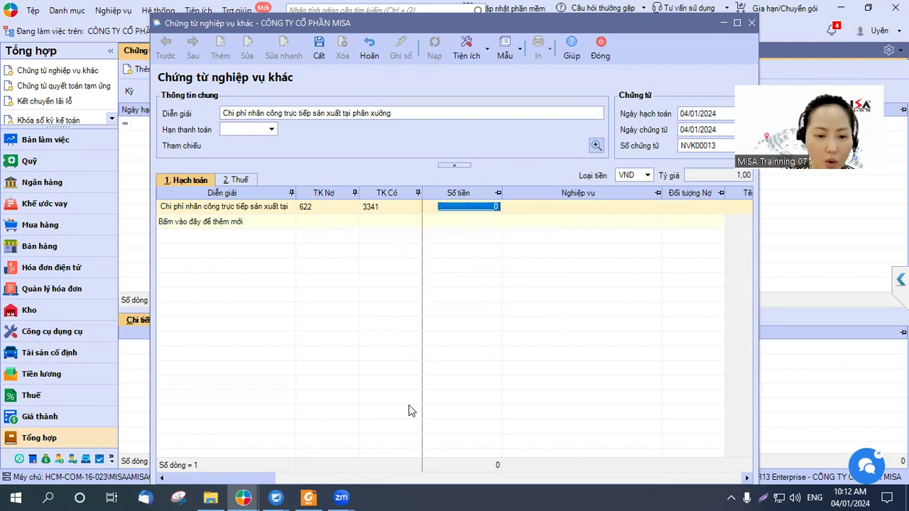
left_click(313, 497)
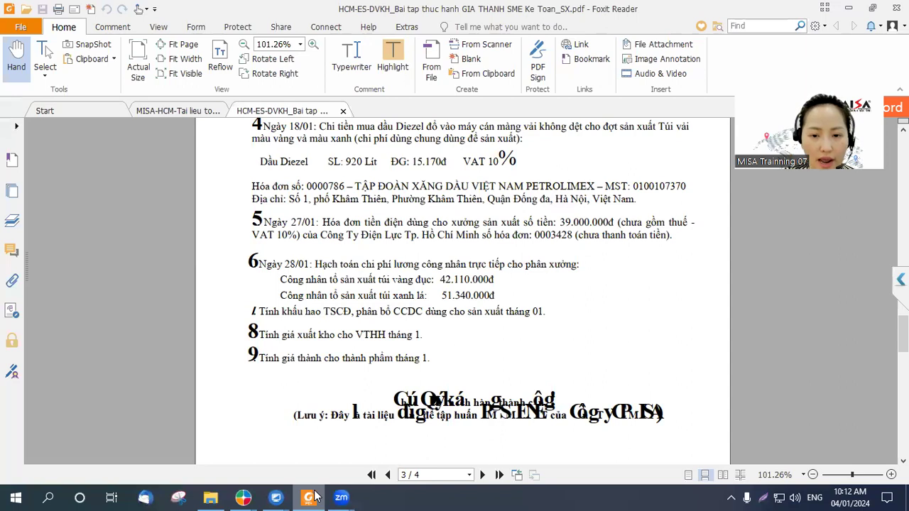
left_click(312, 497)
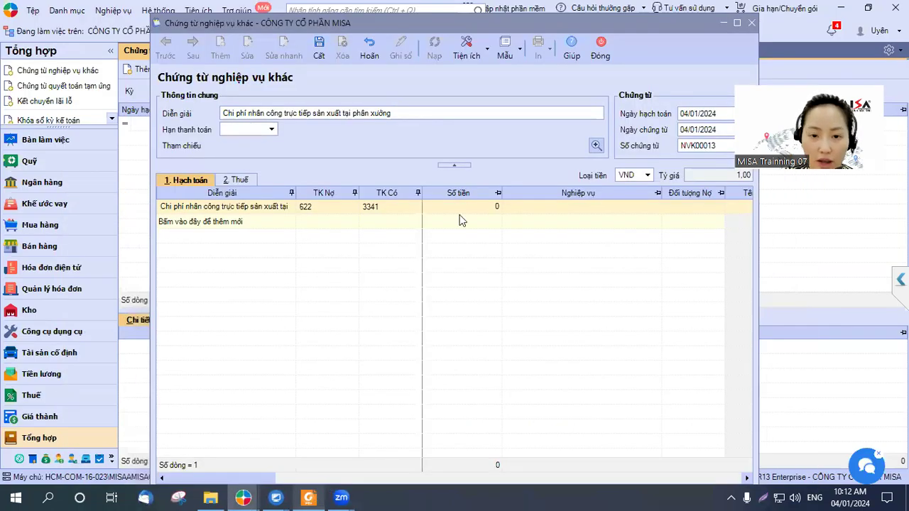
type("421.1")
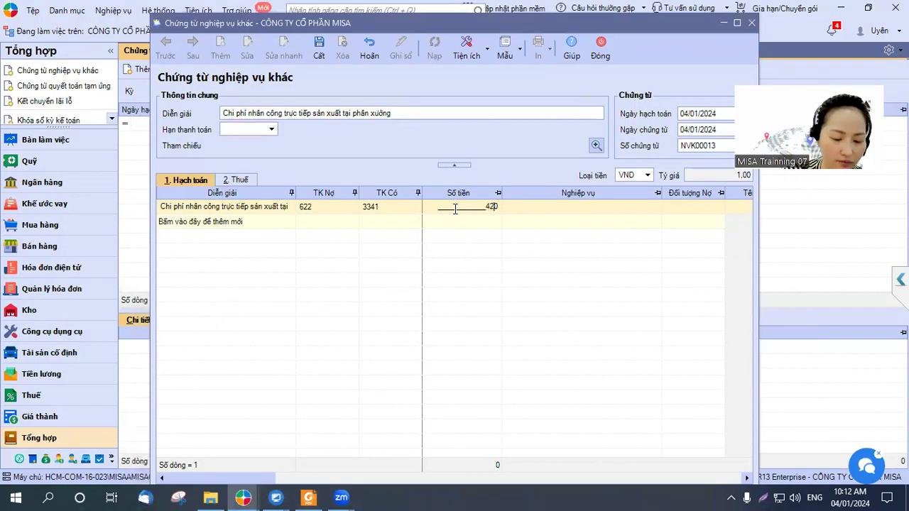
type("00")
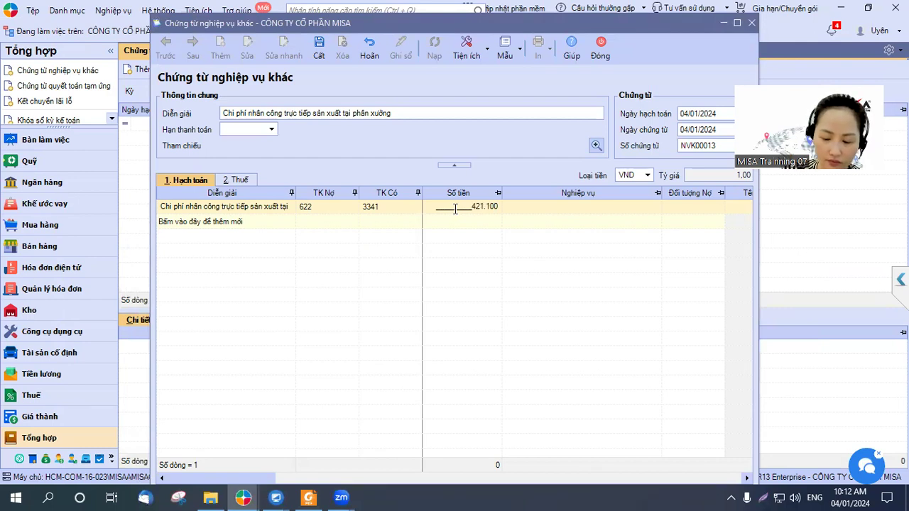
type(".000")
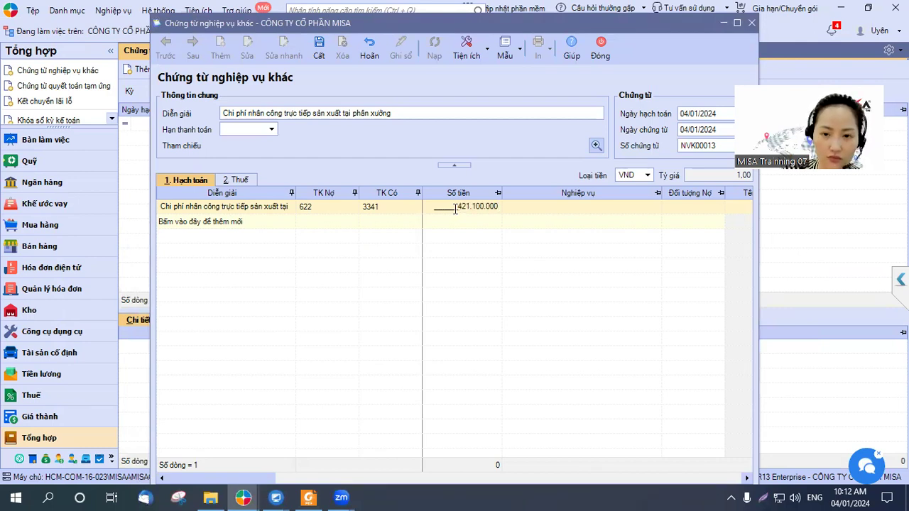
key("BackSpace")
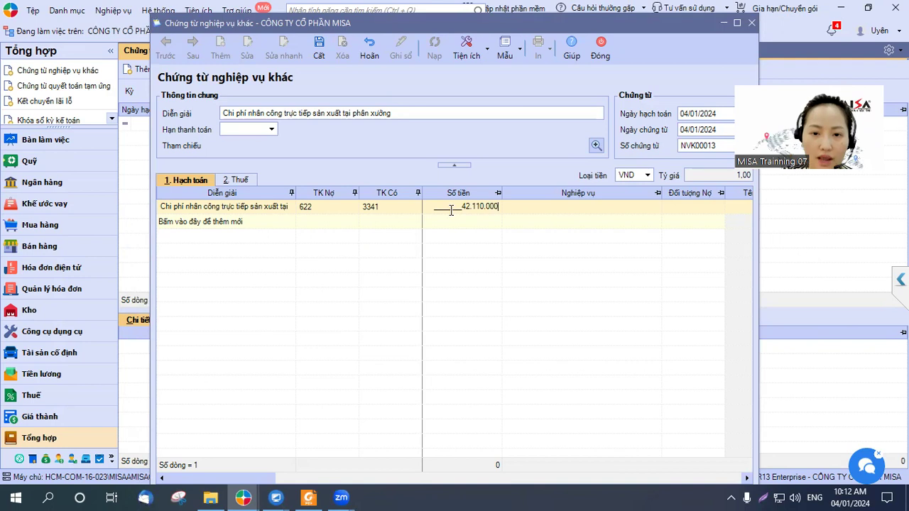
key("Tab")
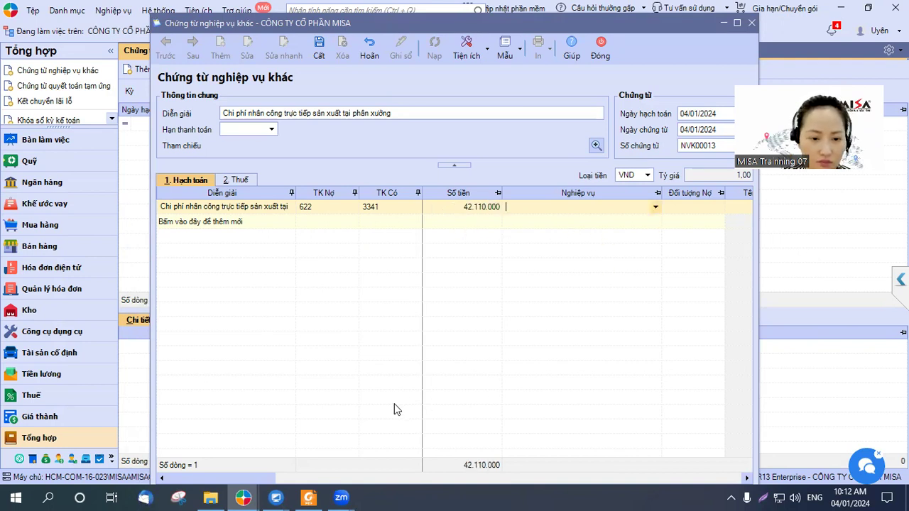
Step: Assign the cost object (Đối tượng THCP) VANGDUC to the first posting line
left_click_drag(330, 479, 538, 476)
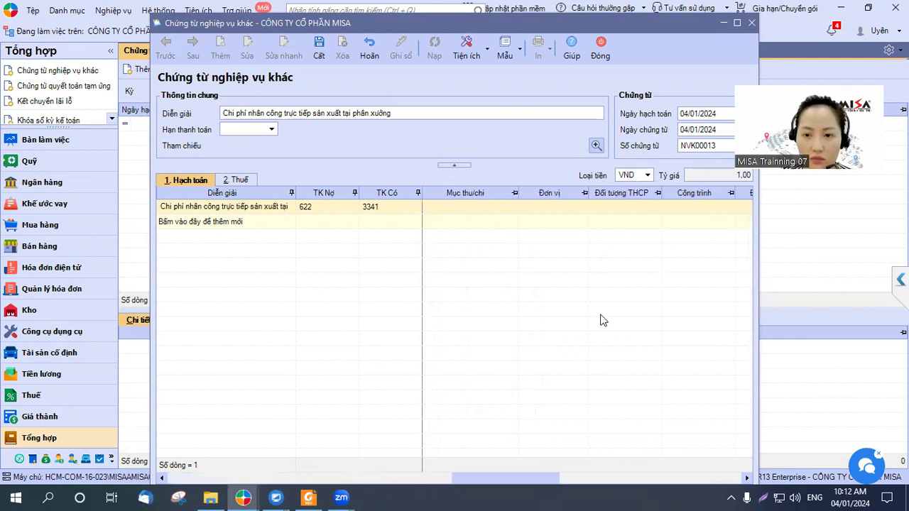
left_click(655, 206)
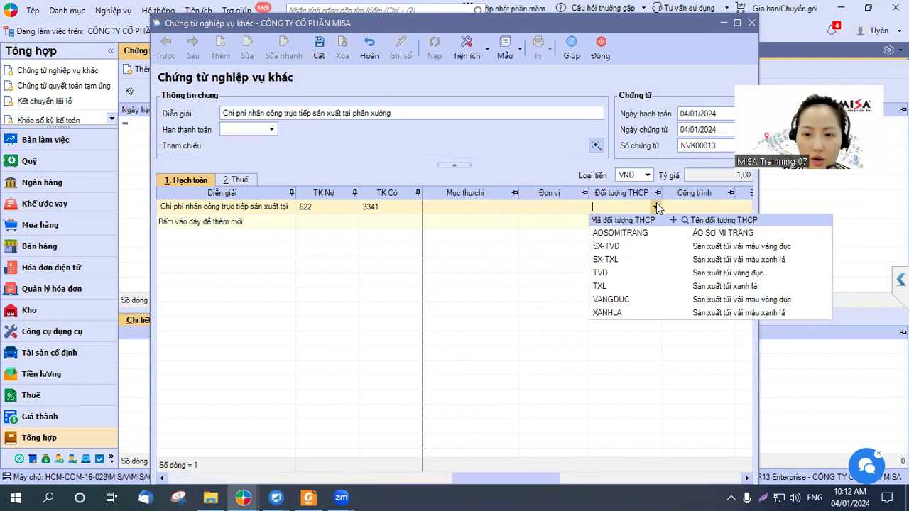
left_click(610, 299)
Step: Add a second posting line and move the Đối tượng THCP column between Diễn giải and TK Nợ
left_click(257, 222)
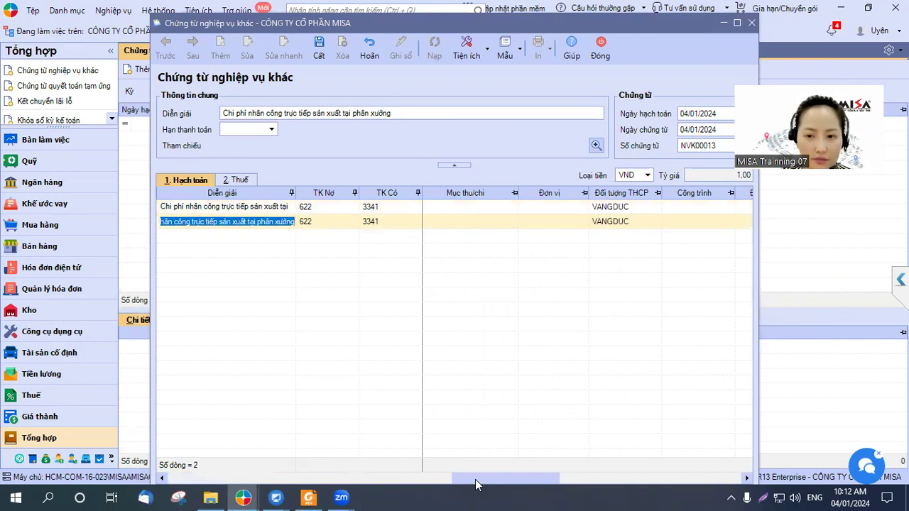
left_click_drag(475, 479, 219, 479)
left_click_drag(368, 478, 572, 478)
left_click_drag(545, 198, 295, 197)
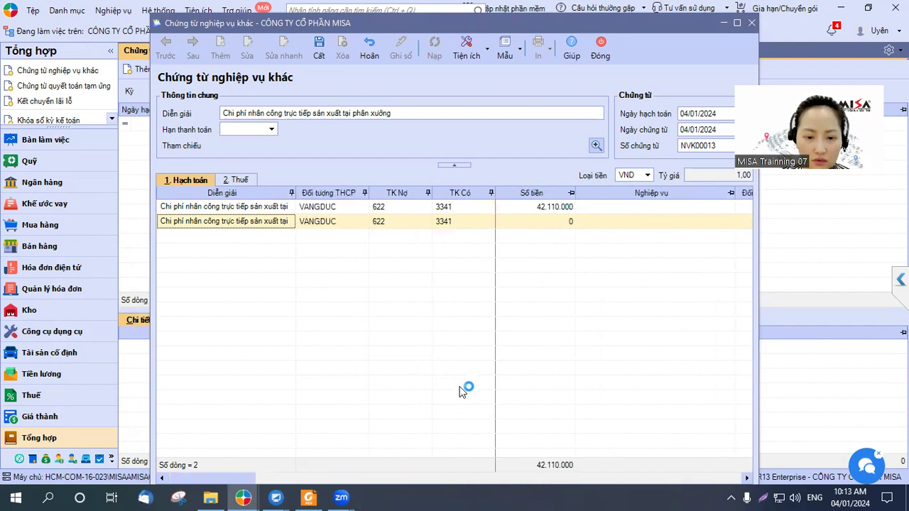
Step: Move the Khoản mục CP column directly after the Số tiền column in the posting grid
left_click_drag(281, 475, 452, 485)
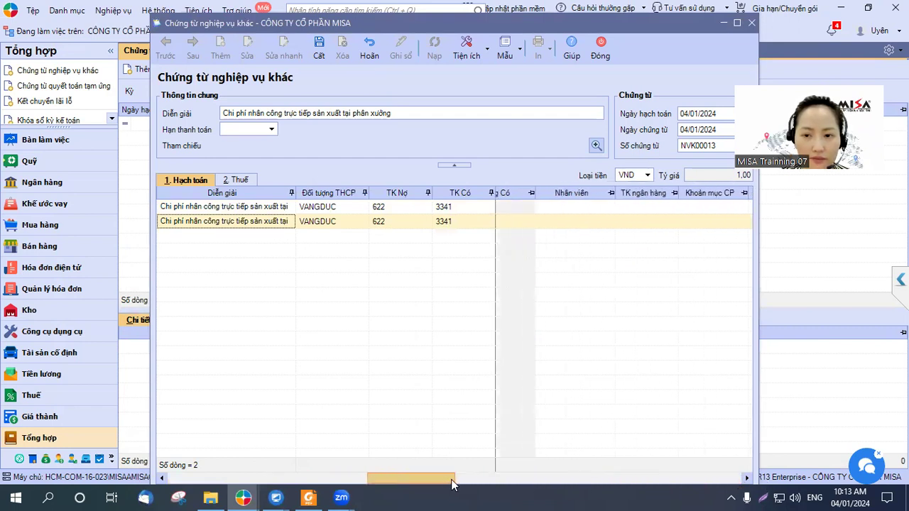
left_click_drag(701, 194, 549, 193)
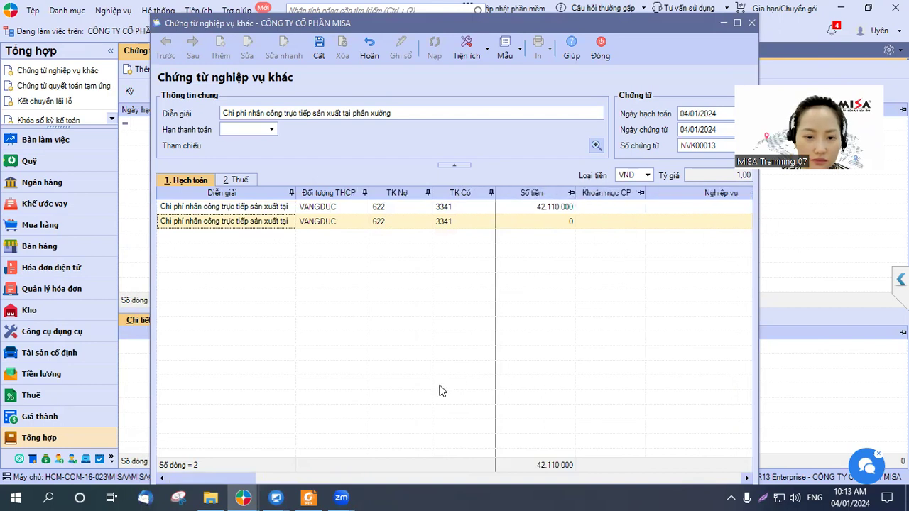
left_click(334, 221)
Step: Check the green-bag team's wage cost in the exercise PDF and set the second line's amount to 51.340.000
left_click(552, 223)
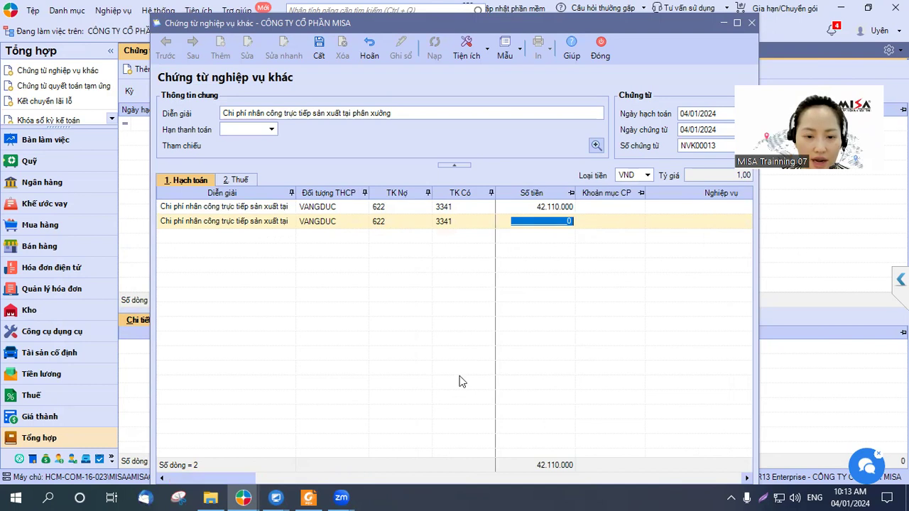
left_click(306, 497)
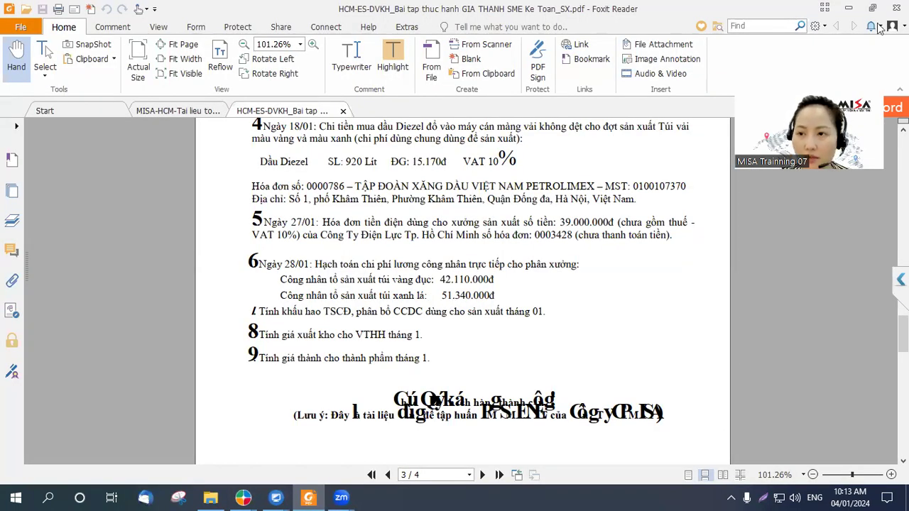
left_click(850, 10)
left_click(545, 219)
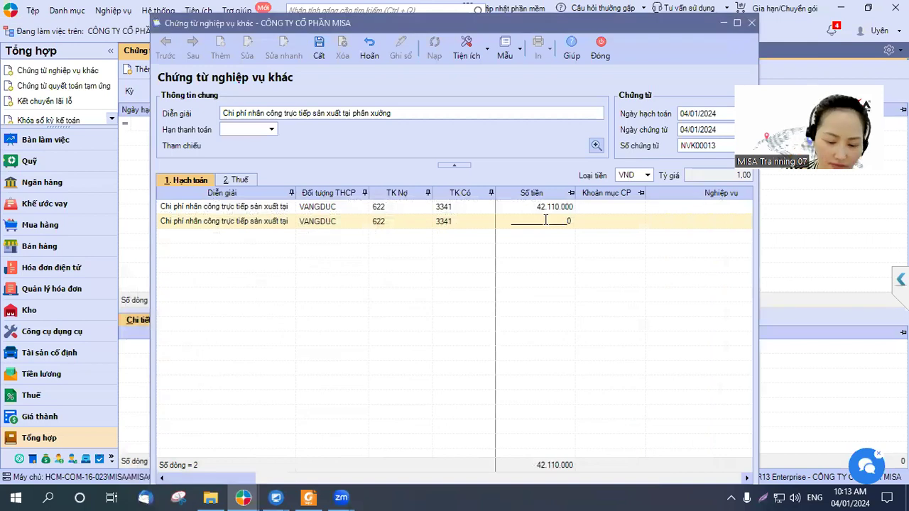
key("BackSpace")
type("51.340.000")
Step: Change the second posting line's cost object (Đối tượng THCP) to XANHLA
key("shift+Tab")
key("shift+Tab")
left_click(362, 224)
left_click(362, 222)
left_click(320, 329)
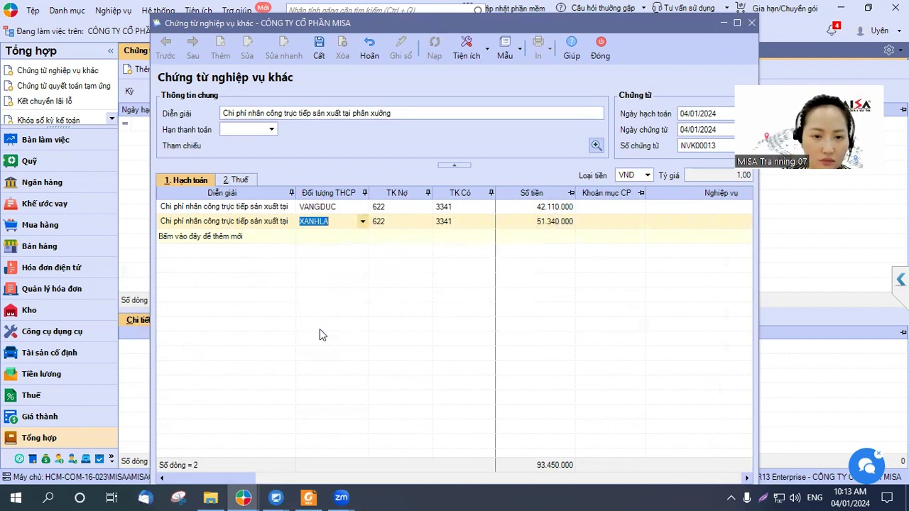
left_click(339, 221)
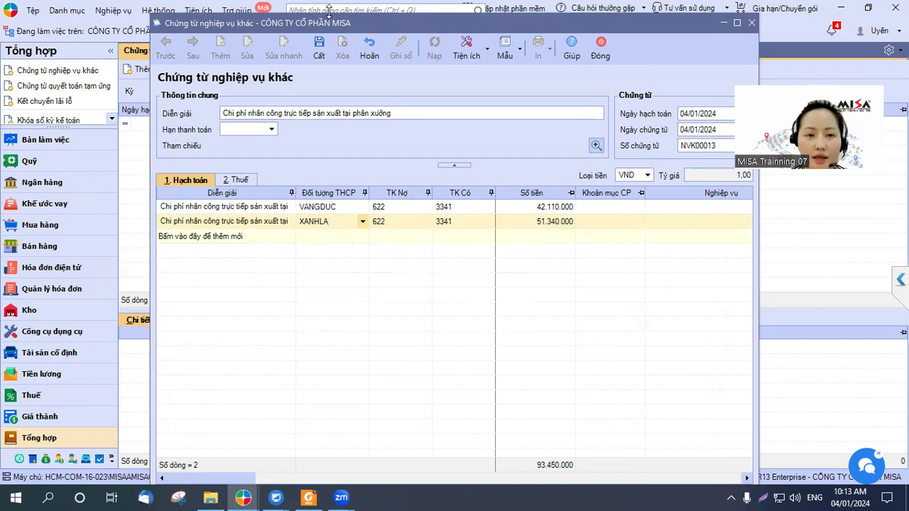
Step: Widen the Diễn giải column and append "vàng đục" to the first line's description
left_click_drag(299, 193, 383, 193)
left_click(343, 205)
double_click(343, 206)
left_click(343, 205)
type("vang đức")
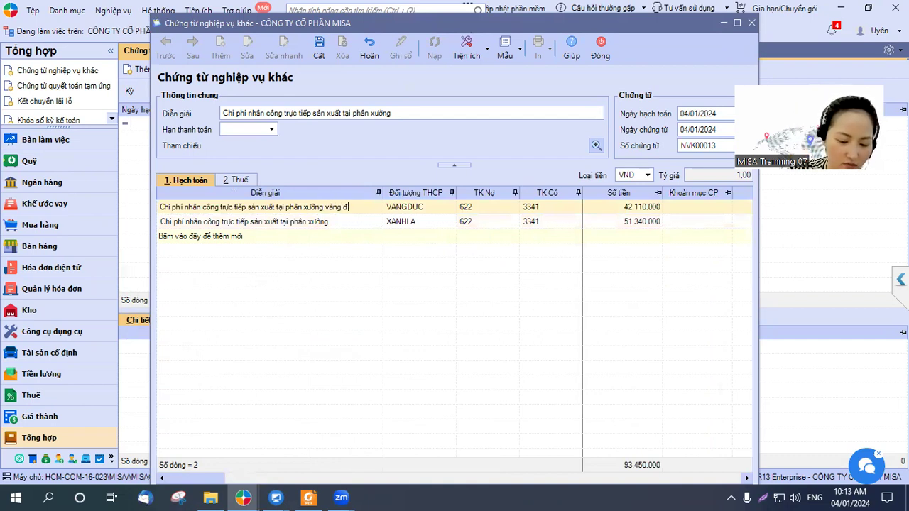
Step: Append "xanh lá" to the second posting line's description
left_click(343, 222)
double_click(343, 221)
left_click(343, 222)
type("xanh la")
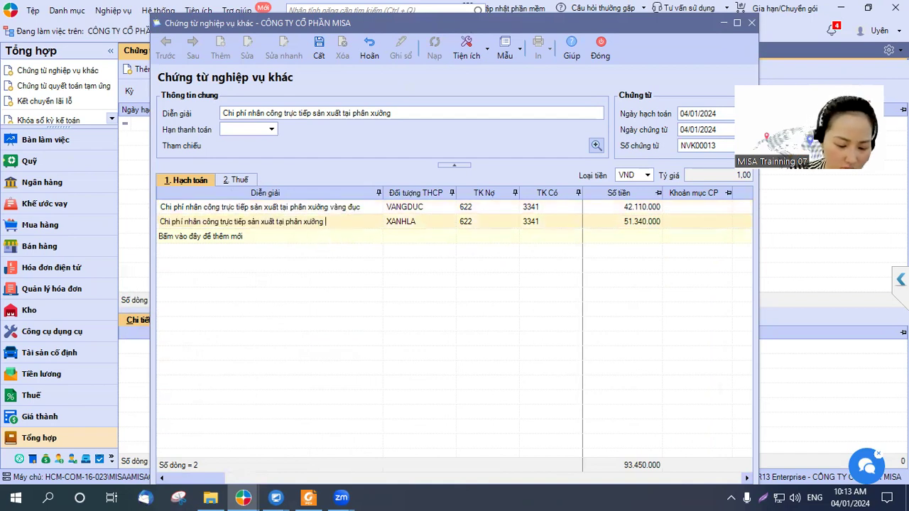
left_click(369, 207)
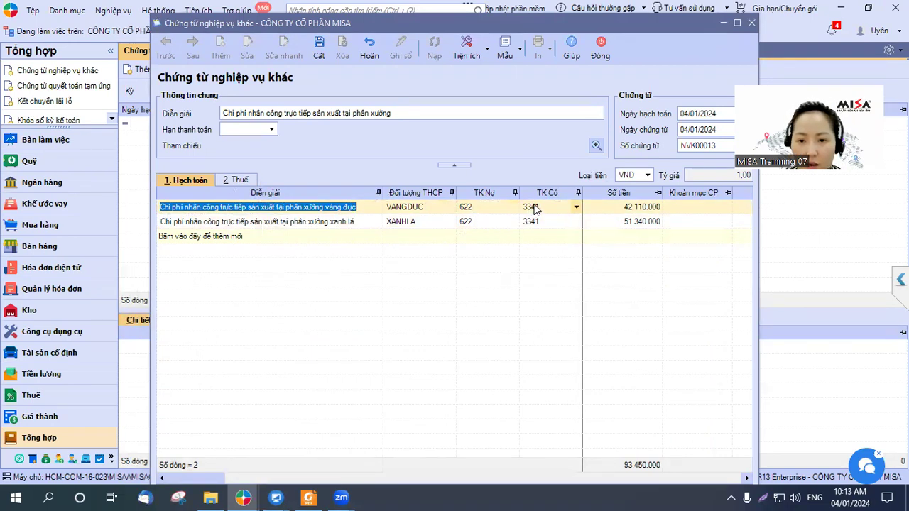
left_click(361, 226)
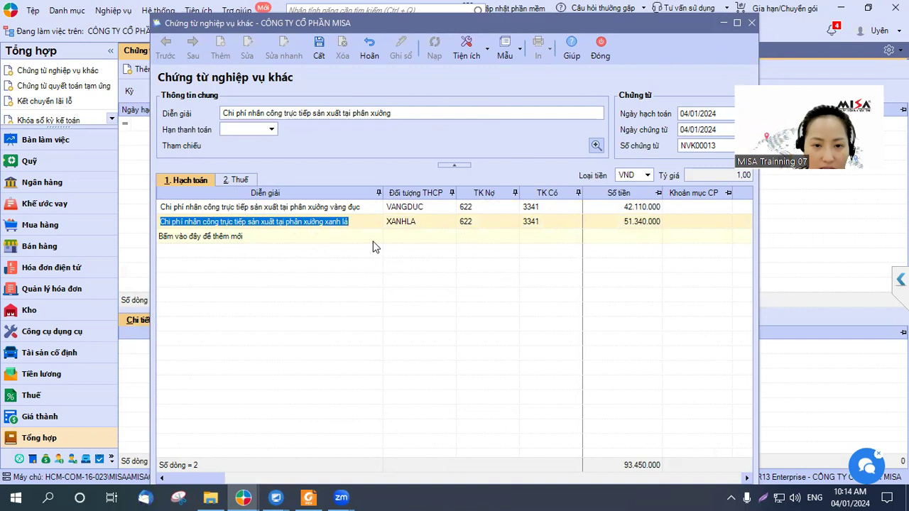
Step: Add a third posting line and remove "xanh lá" from the end of its description
left_click(420, 236)
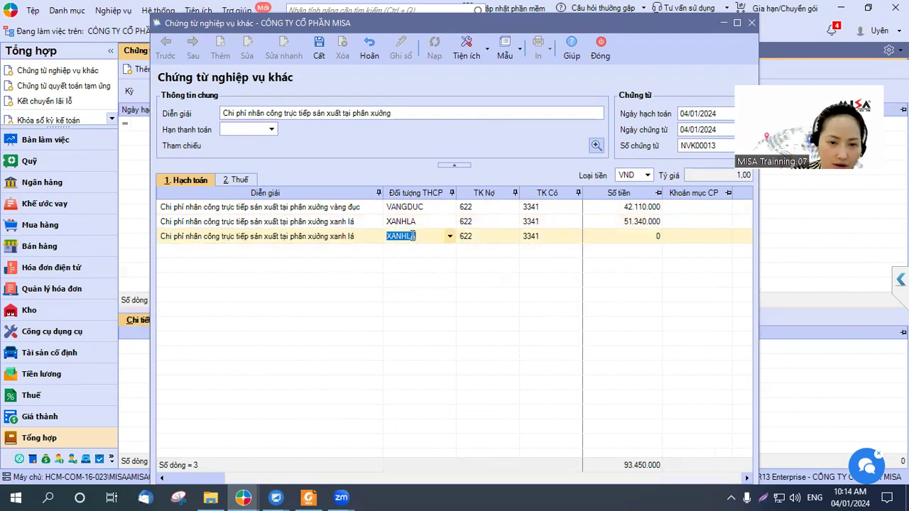
left_click(357, 237)
left_click(359, 236)
key("BackSpace")
key("BackSpace")
key("BackSpace")
key("BackSpace")
key("BackSpace")
key("BackSpace")
key("BackSpace")
key("BackSpace")
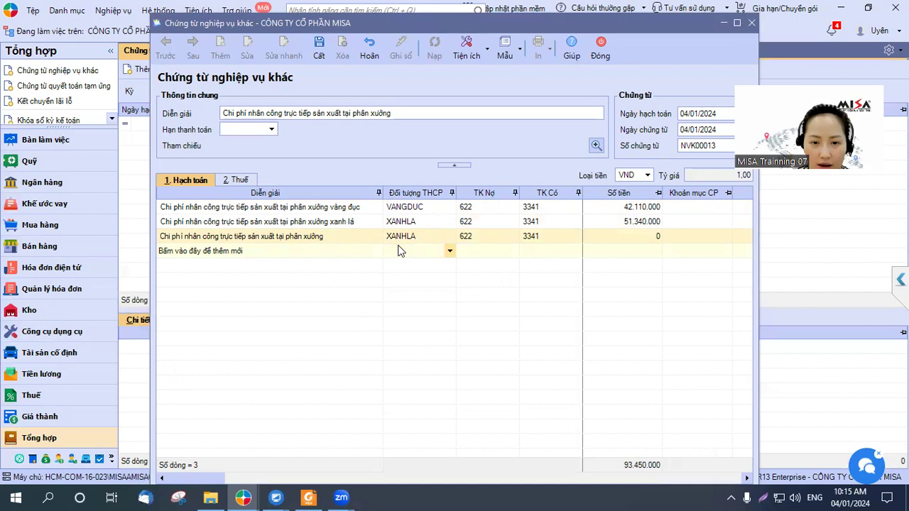
Step: Clear the cost object (Đối tượng THCP) of the third posting line
left_click(429, 237)
key("BackSpace")
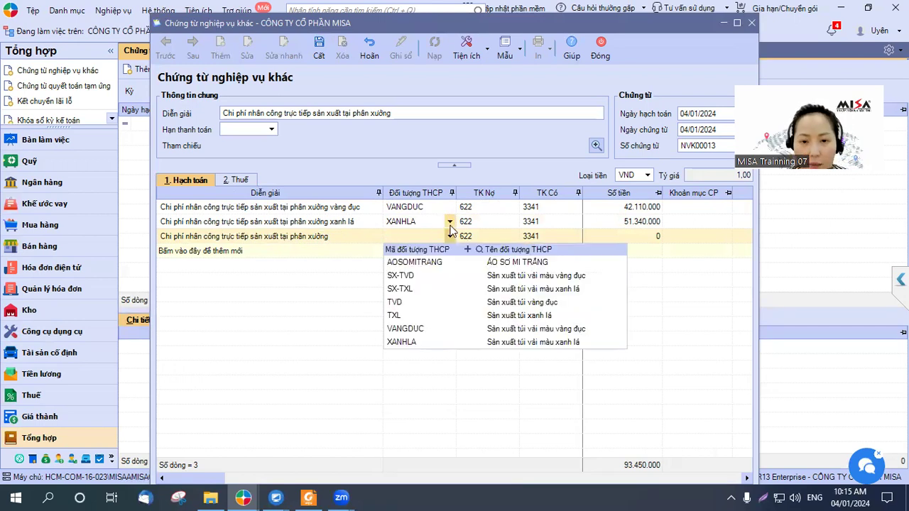
left_click(635, 234)
left_click(635, 234)
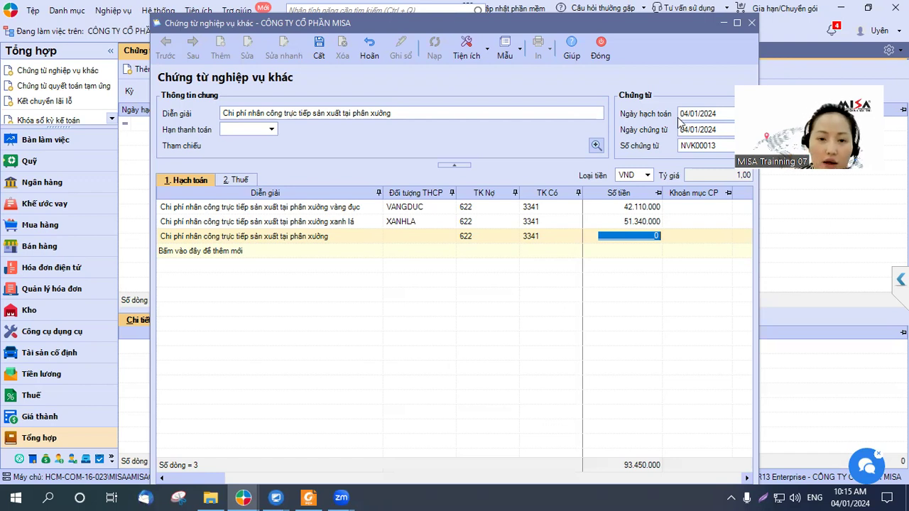
left_click(415, 236)
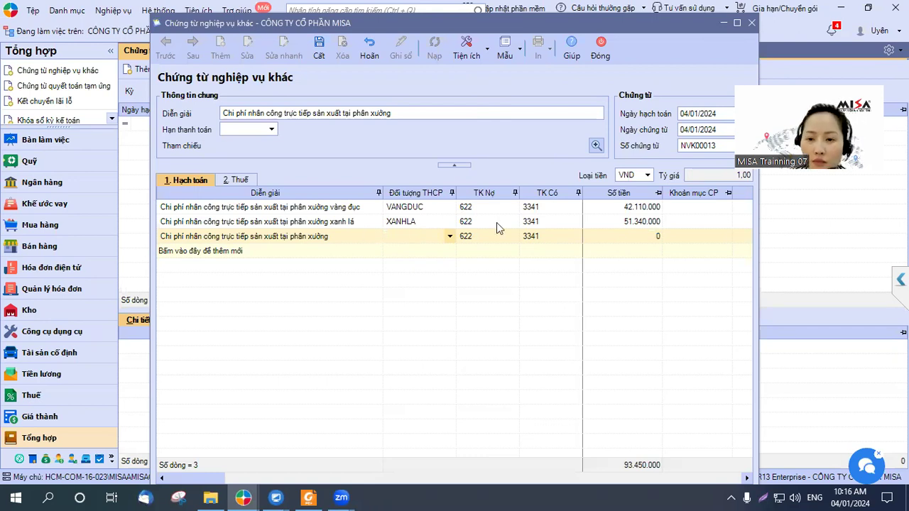
Step: Set the third posting line's amount to 5.000.000
left_click(639, 235)
type("5")
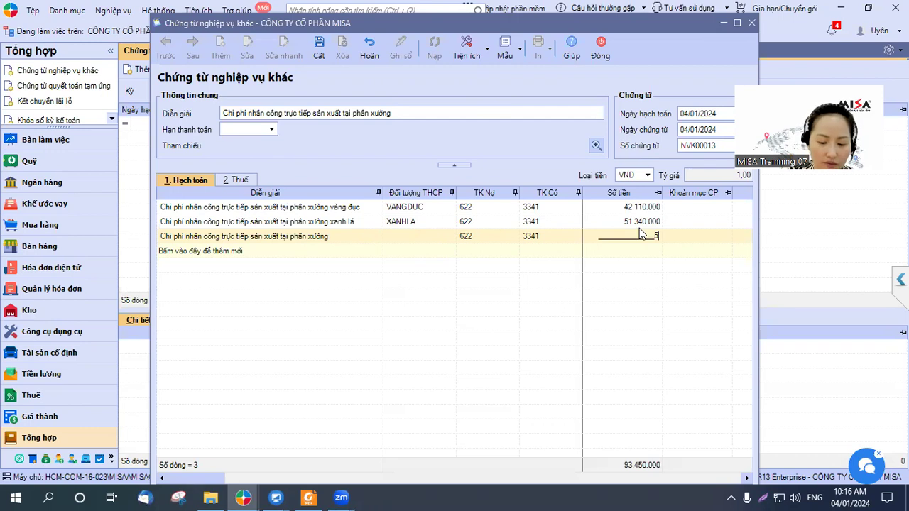
type(".000.000")
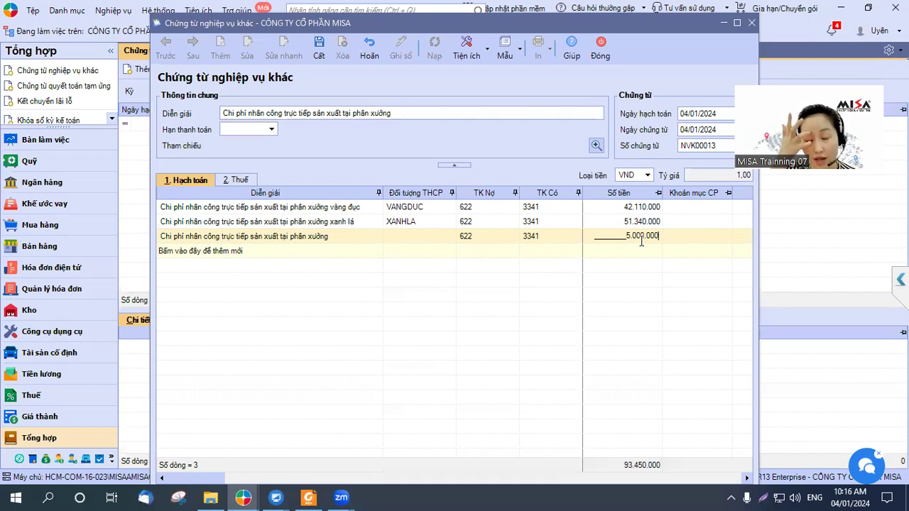
left_click(419, 222)
left_click(420, 211)
left_click(422, 221)
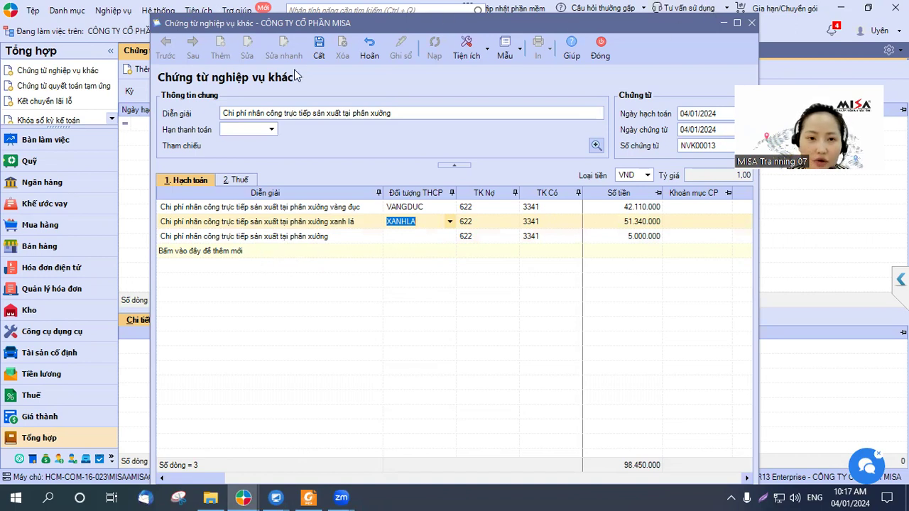
Step: Save the voucher, accept posting it without a cost object on the third line, and close it
left_click(319, 49)
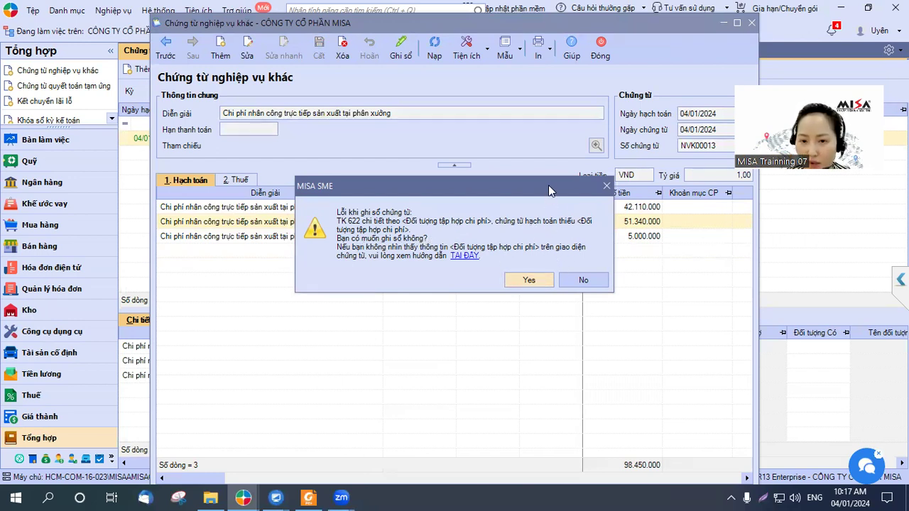
left_click_drag(539, 188, 374, 277)
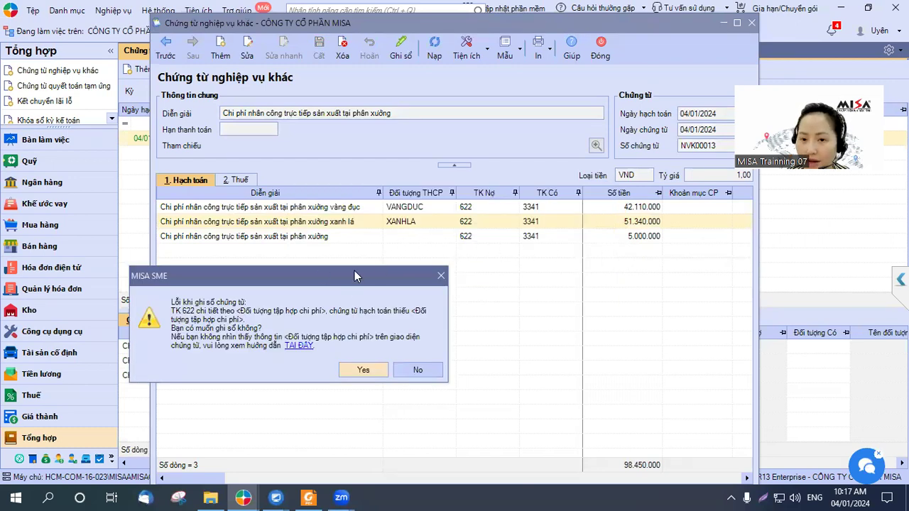
left_click_drag(354, 271, 526, 144)
left_click(534, 242)
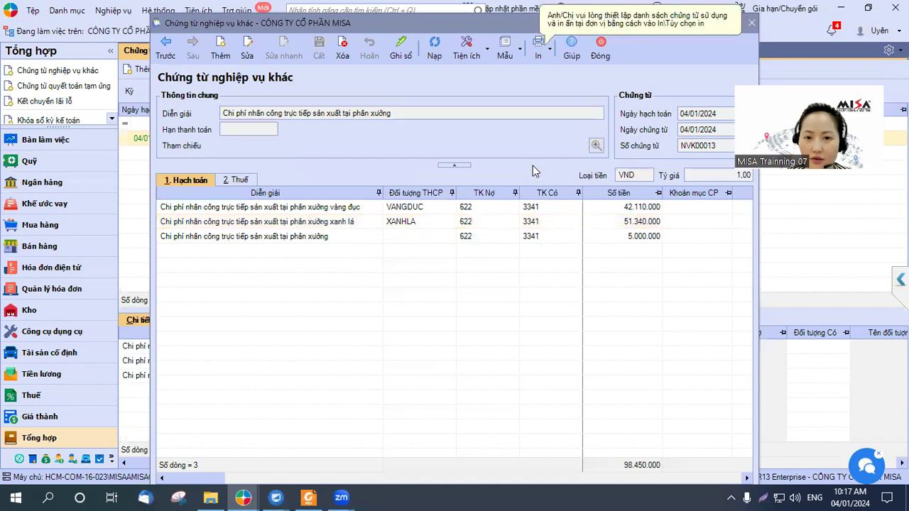
left_click(435, 238)
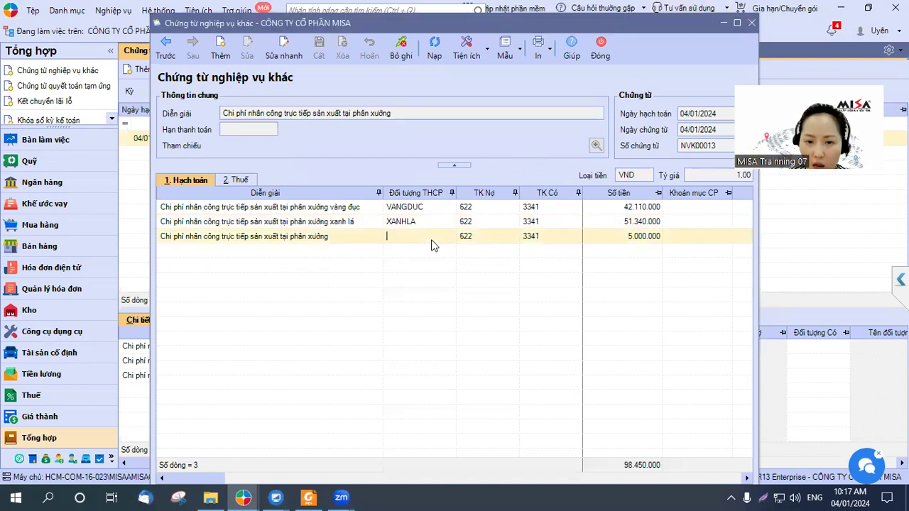
left_click(752, 23)
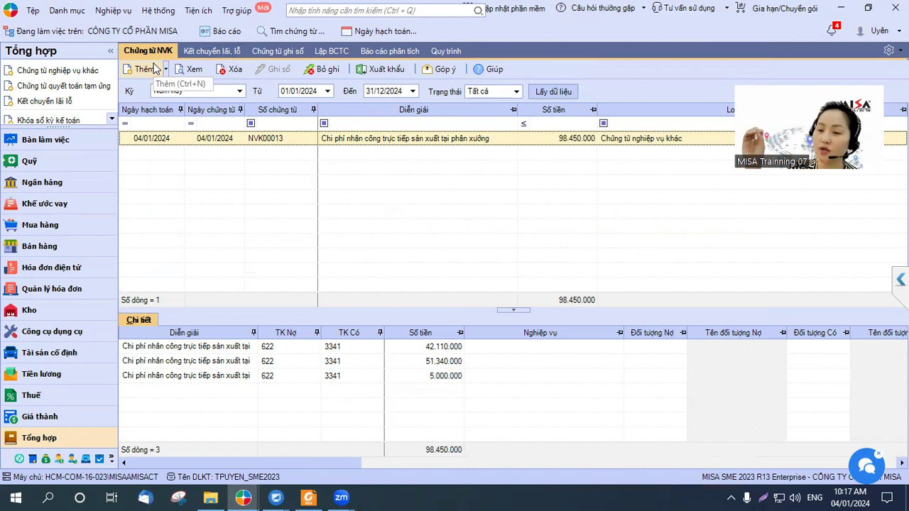
Step: Create a new miscellaneous voucher by duplicating the saved direct labour cost voucher
left_click(155, 69)
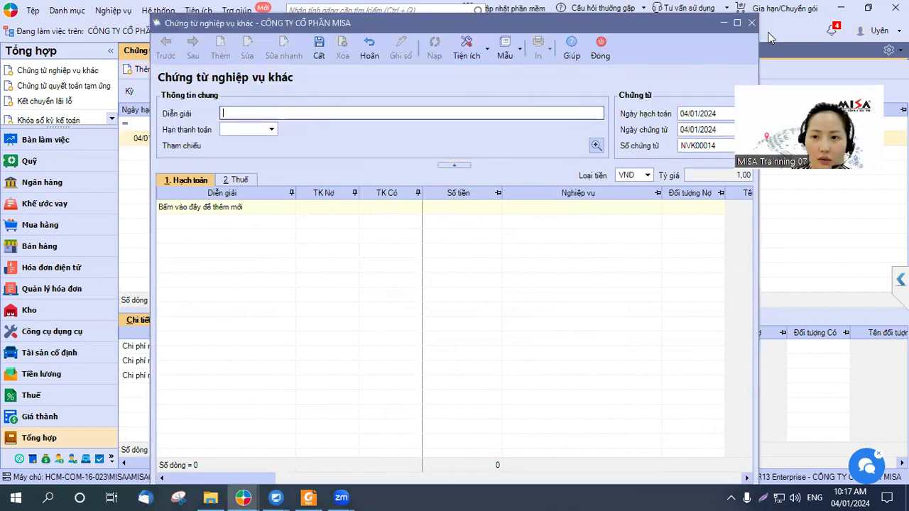
left_click(752, 22)
right_click(430, 139)
left_click(483, 187)
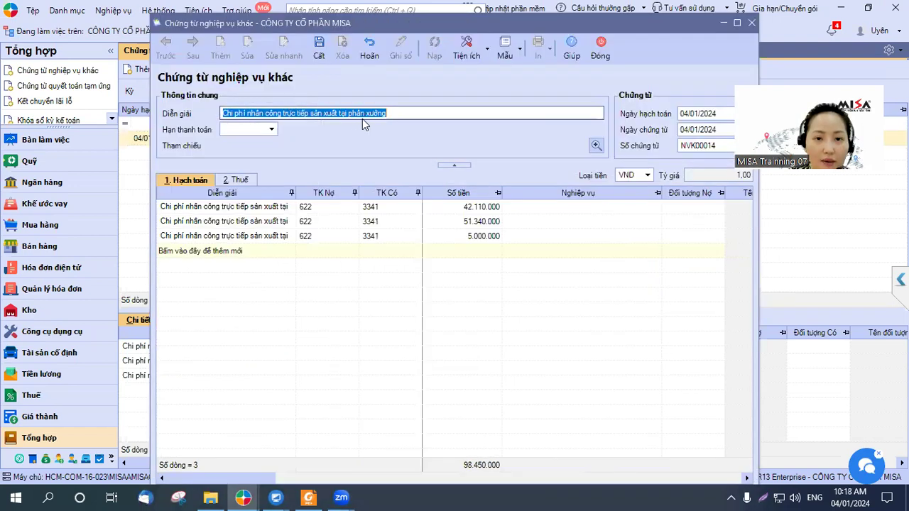
Step: Change the duplicated voucher's general description to "Chi phí nhân công sản xuất áo sơ mi trắng"
left_click(387, 112)
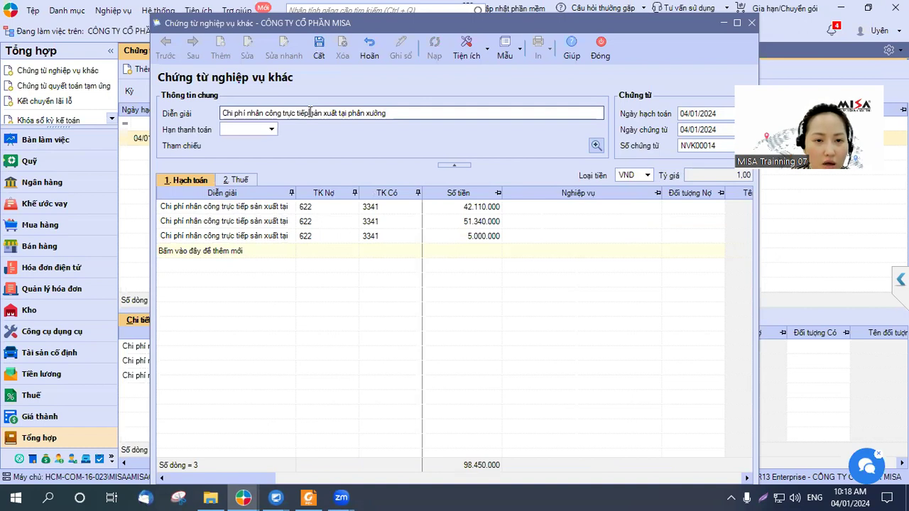
left_click_drag(282, 111, 472, 113)
key("Delete")
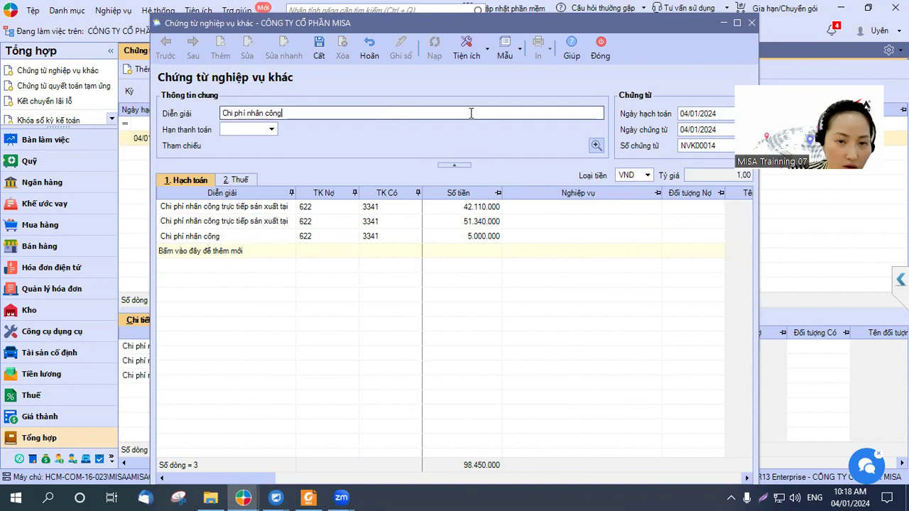
type("dsa")
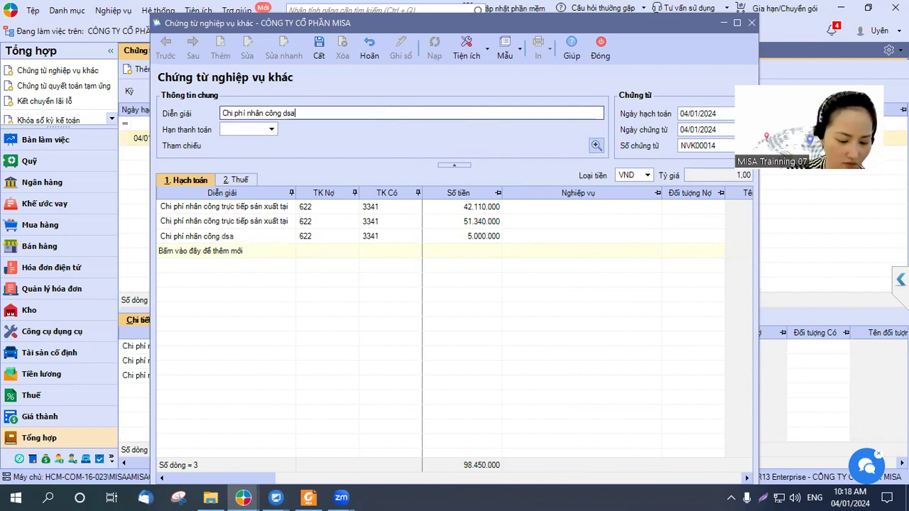
key("BackSpace")
key("BackSpace")
key("BackSpace")
type("dsa3")
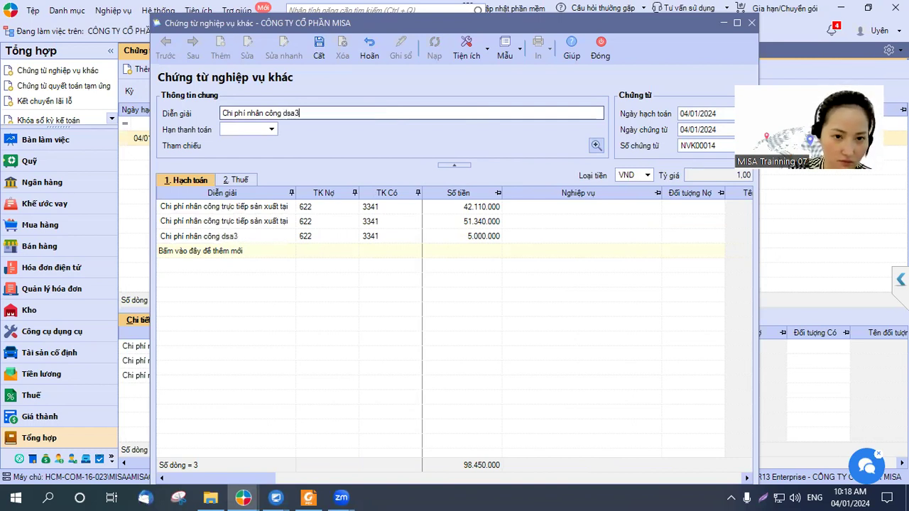
key("BackSpace")
key("BackSpace")
key("BackSpace")
key("BackSpace")
type("s")
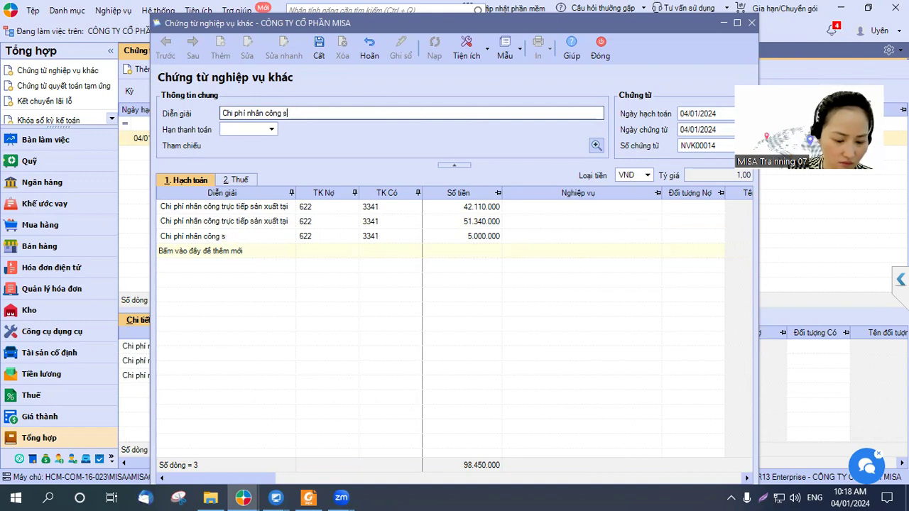
type("ản xuất ")
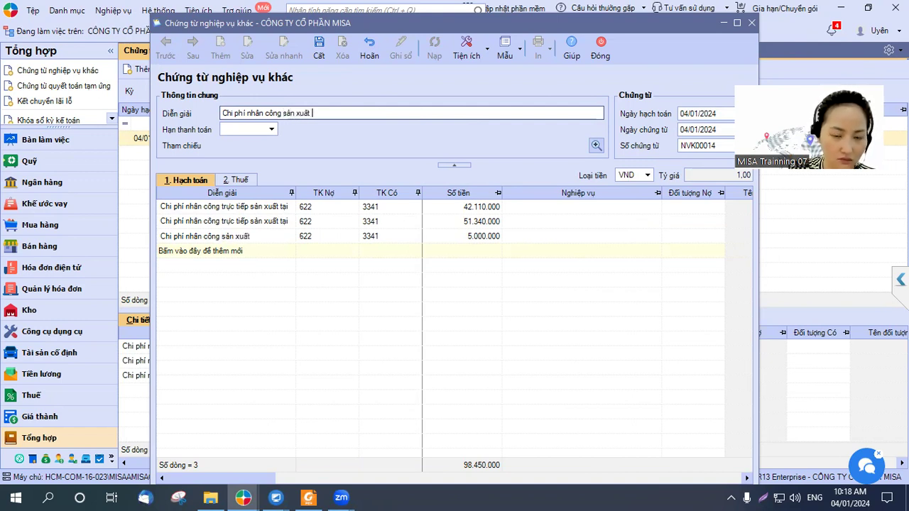
type("ảáo sơ mi")
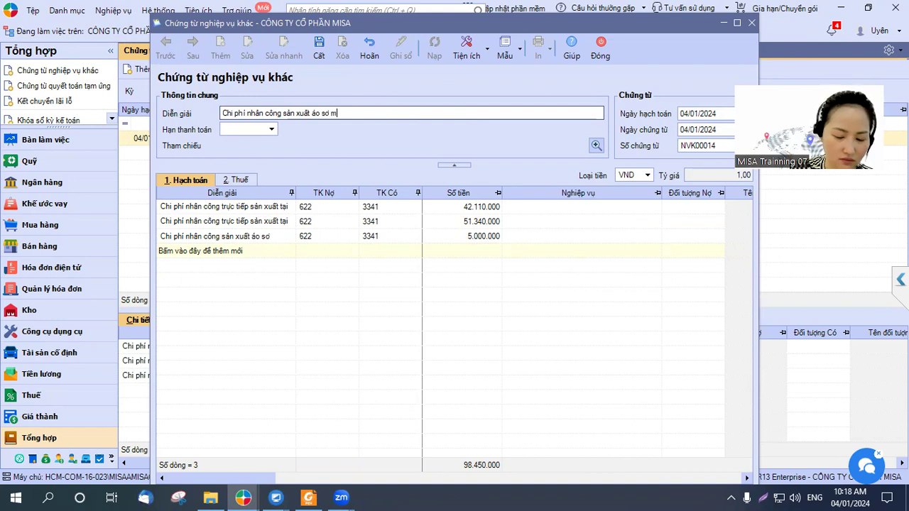
type(" trắng")
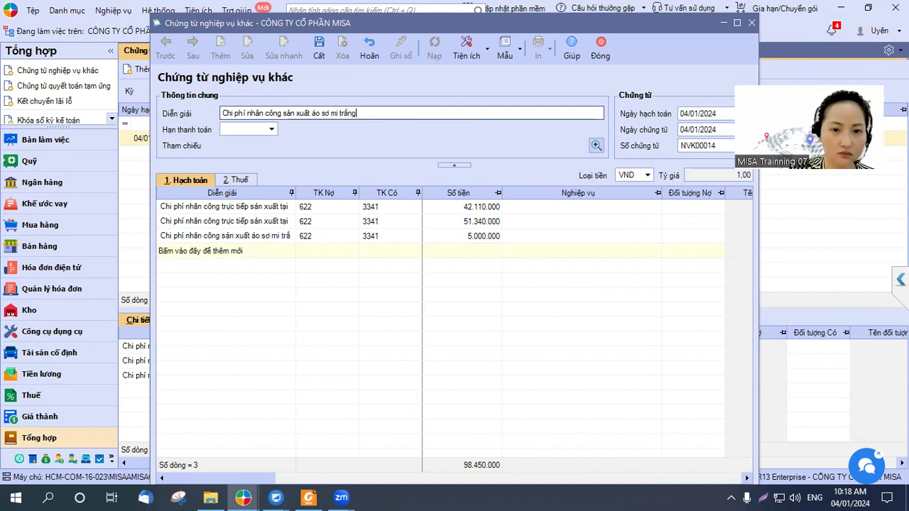
left_click(267, 207)
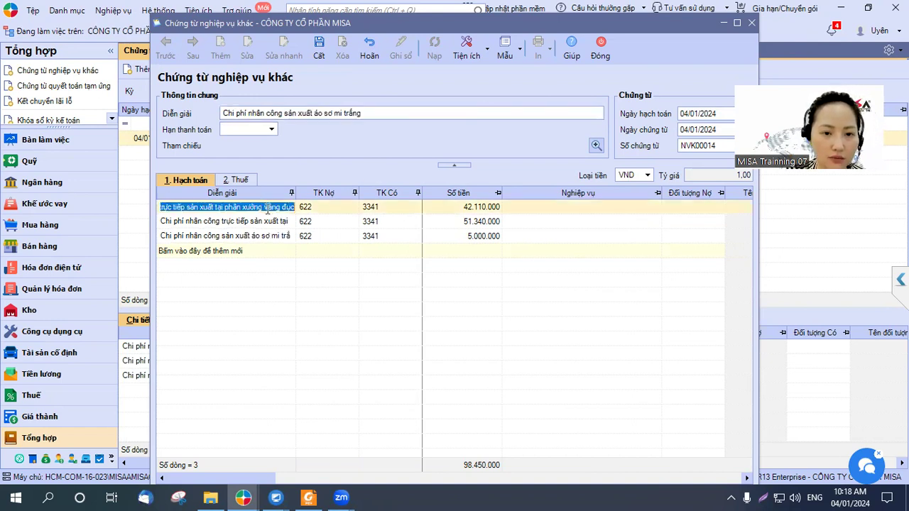
Step: Delete all three copied posting lines from the duplicated voucher
right_click(267, 237)
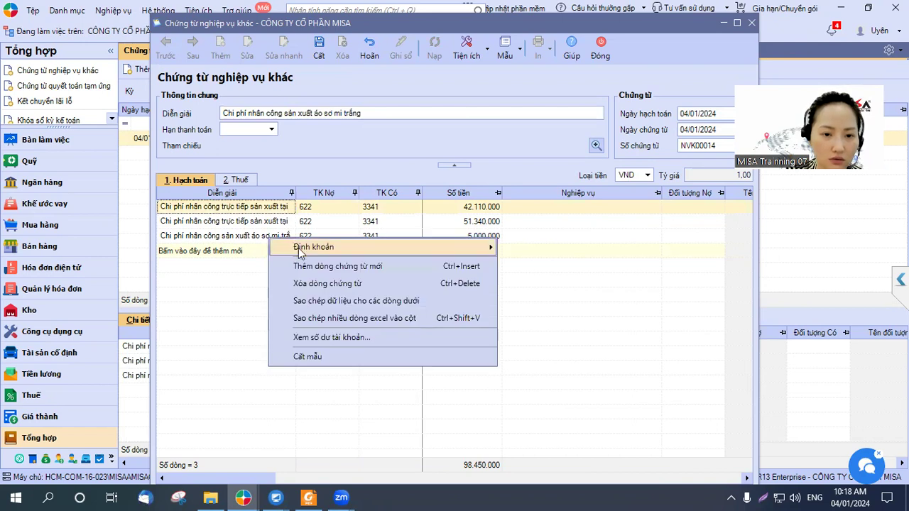
right_click(241, 232)
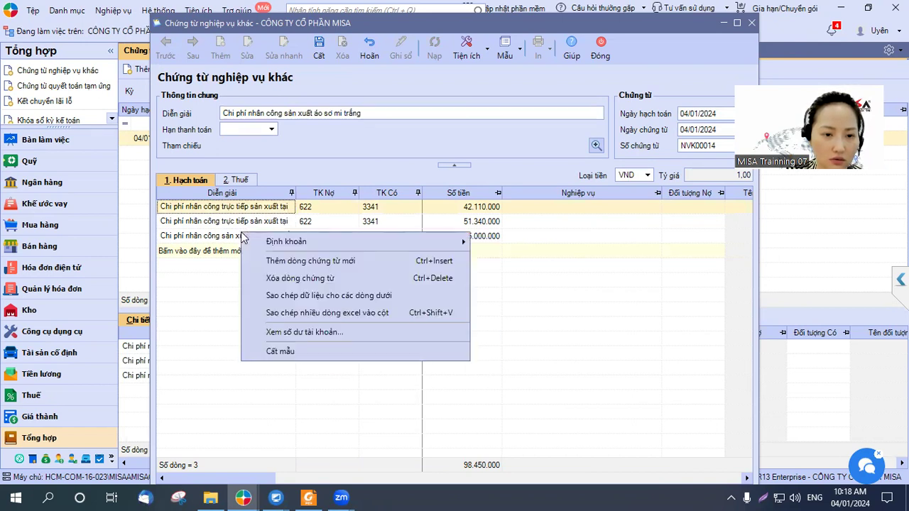
left_click(305, 278)
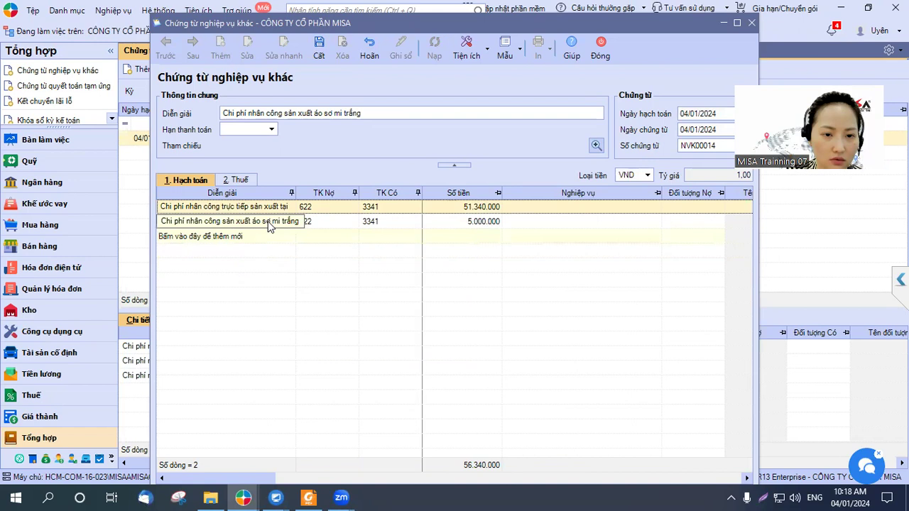
right_click(269, 224)
left_click(309, 268)
right_click(268, 209)
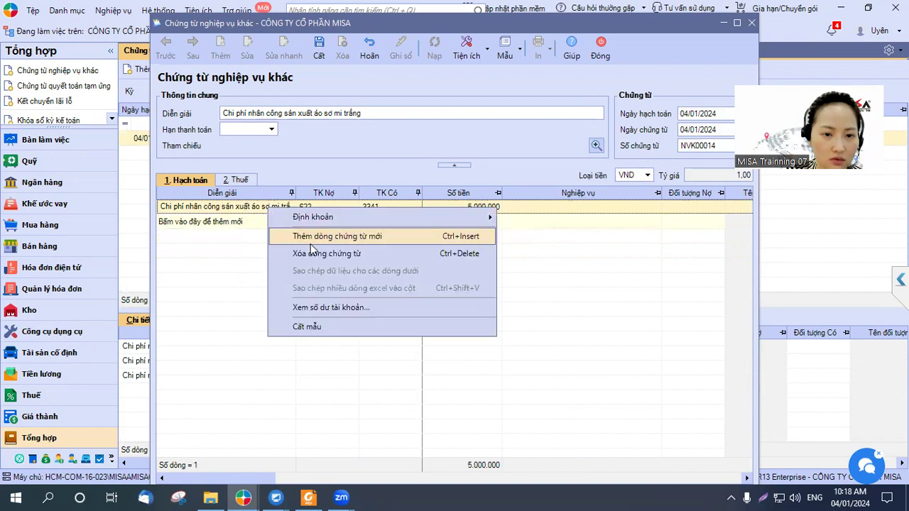
left_click(321, 254)
Step: Add a posting line for the white shirt labour cost with debit account 622, credit account 3341 and amount 10.000.000
left_click(279, 222)
left_click(318, 208)
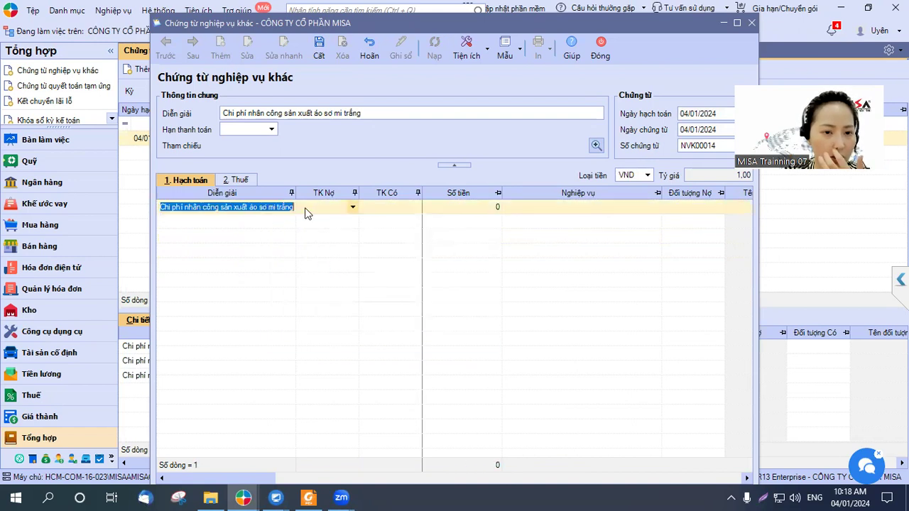
type("622")
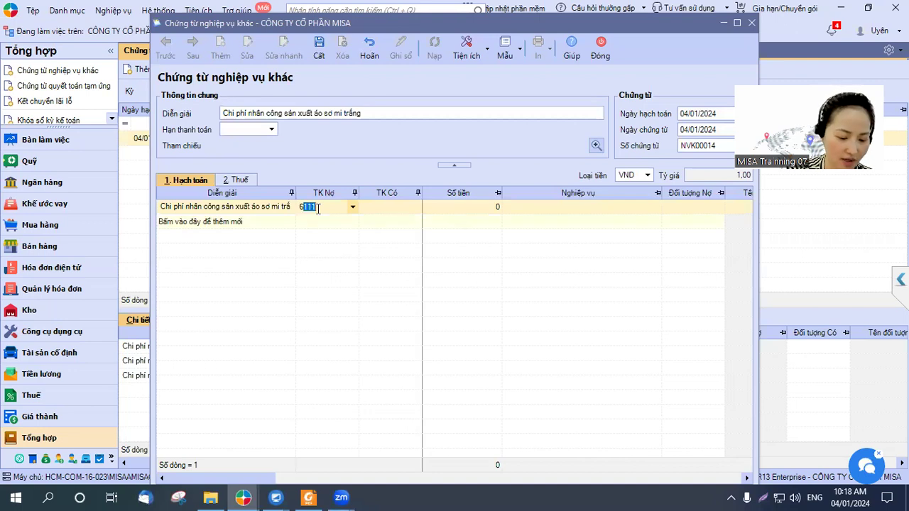
left_click(395, 210)
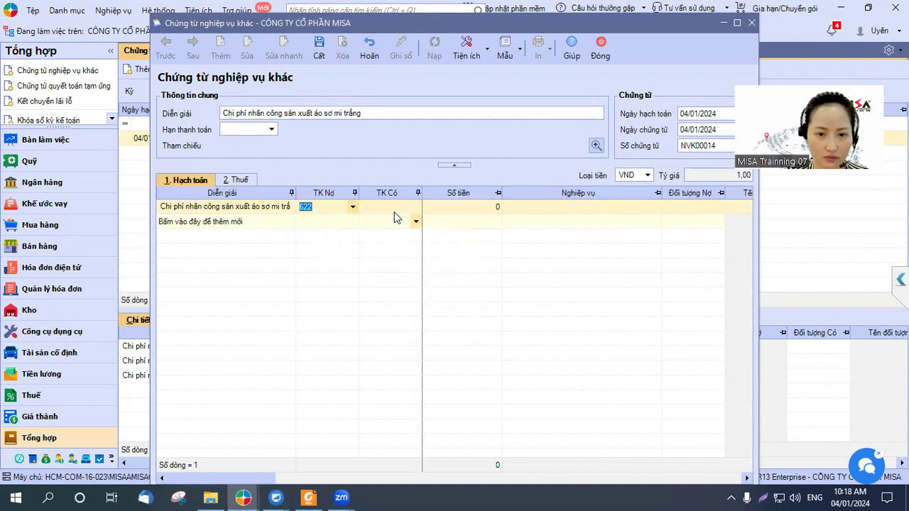
type("3341")
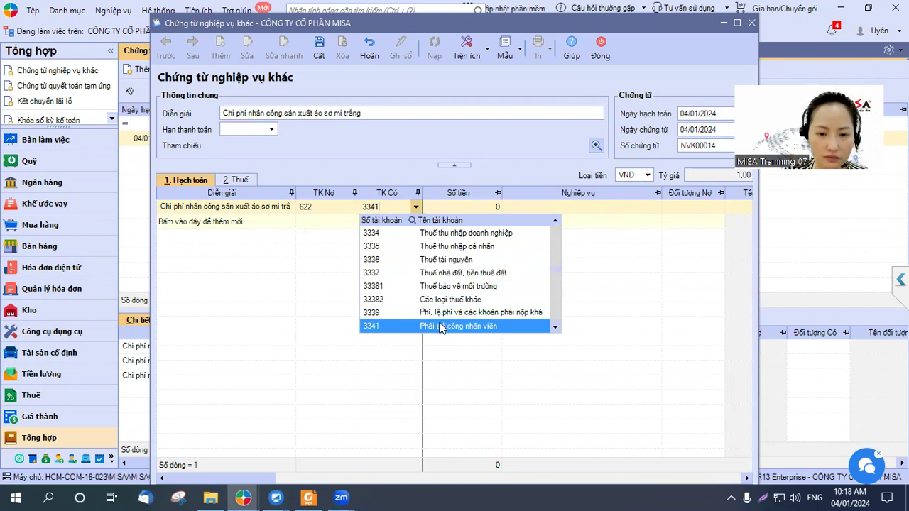
left_click(443, 327)
left_click(465, 212)
type("10.000.000")
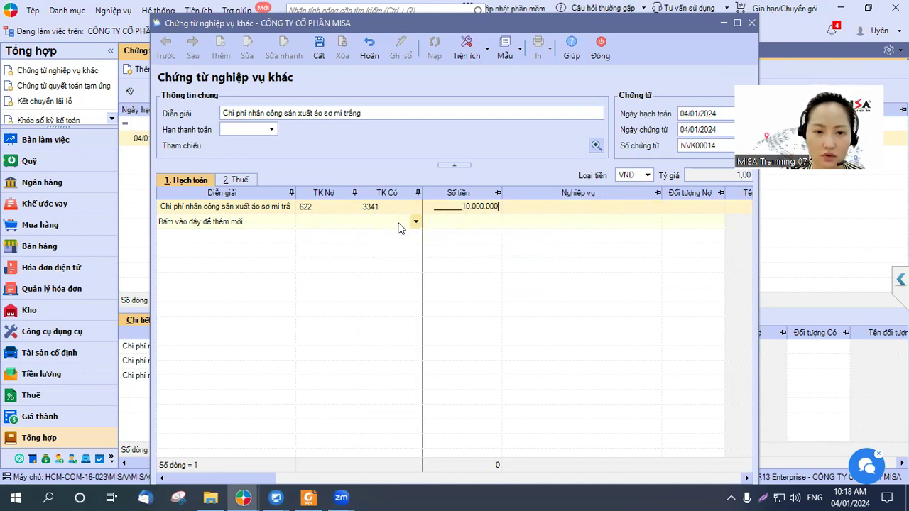
left_click_drag(490, 478, 558, 480)
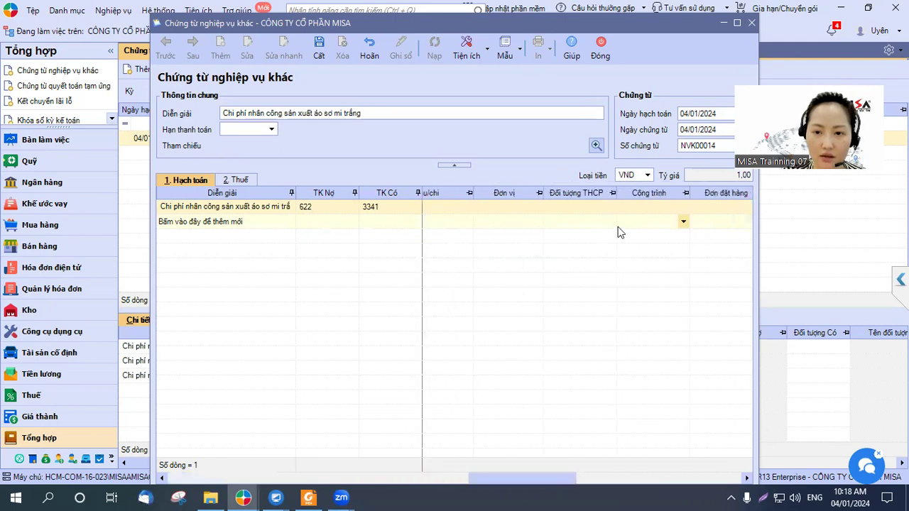
Step: Assign the cost object AOSOMITRANG to the 622/3341 labour cost line and save the voucher
left_click(608, 208)
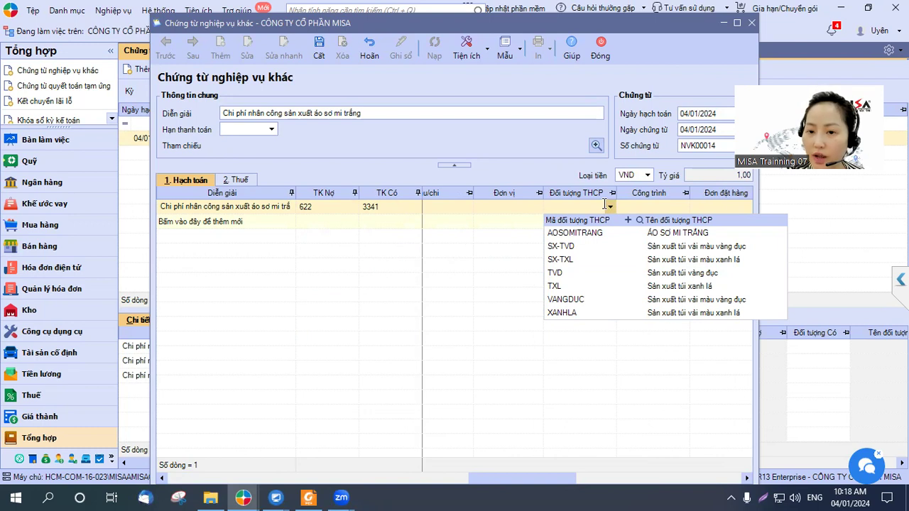
left_click(613, 233)
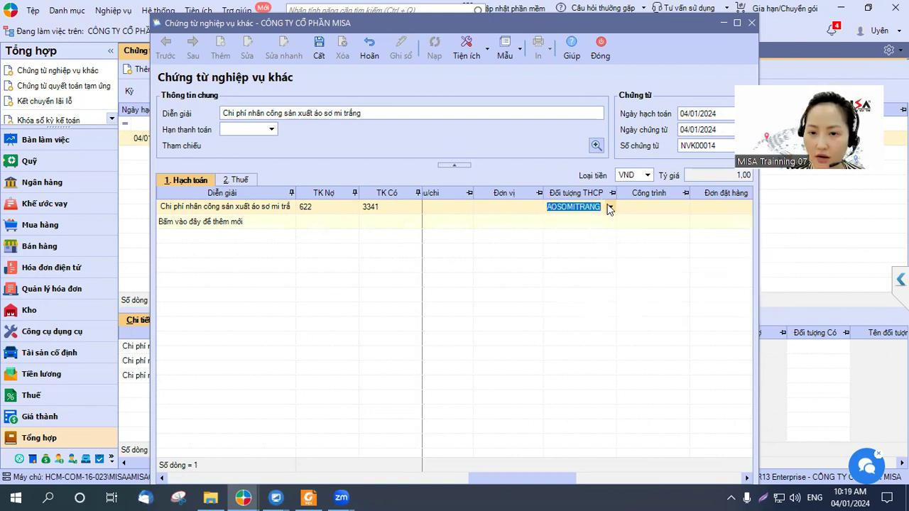
left_click(609, 207)
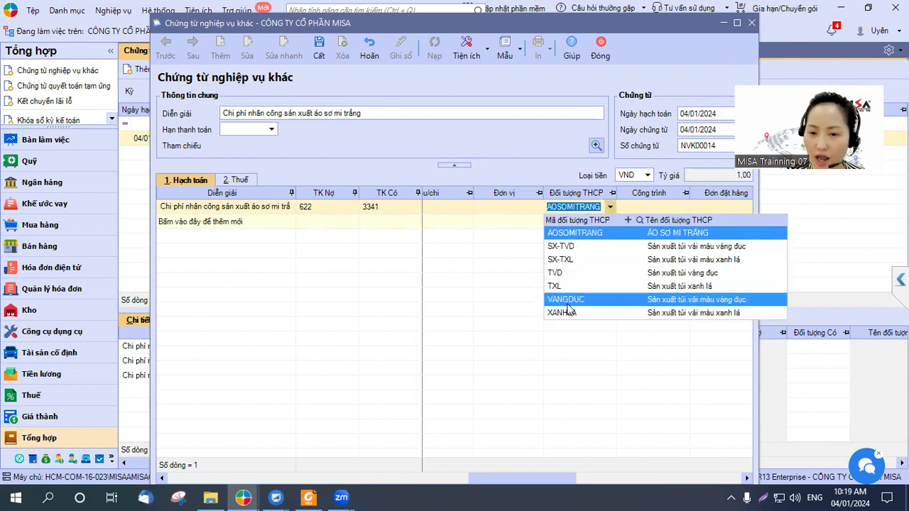
left_click(591, 232)
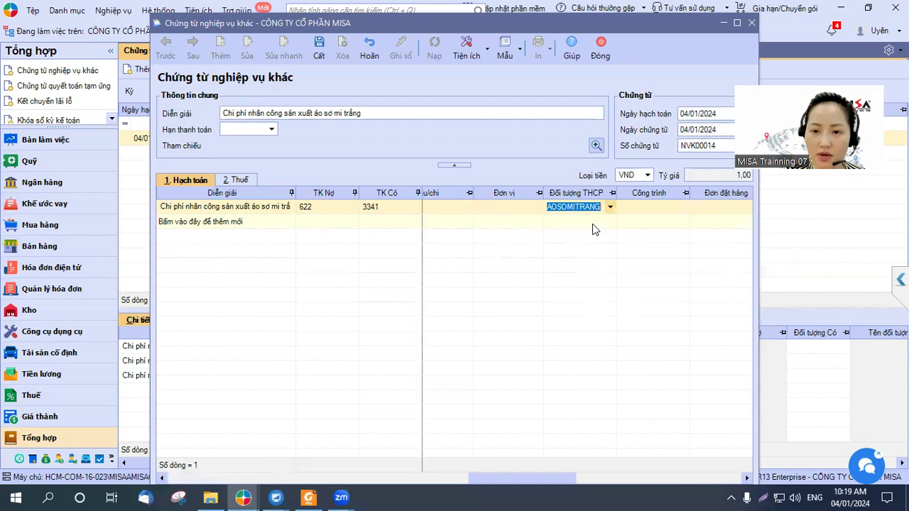
left_click(319, 49)
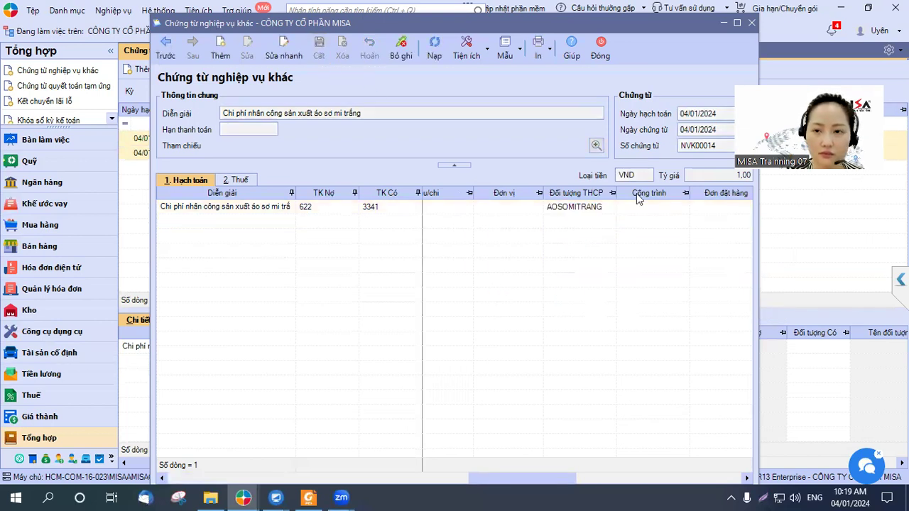
Step: Review the saved labour cost voucher's accounting line across its detail columns and close the voucher
left_click_drag(502, 480, 201, 480)
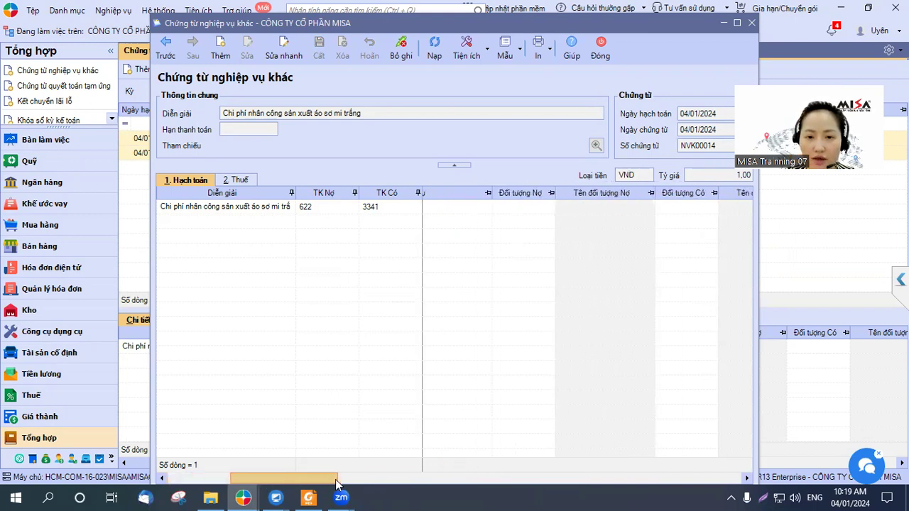
left_click(321, 206)
left_click_drag(262, 477, 469, 472)
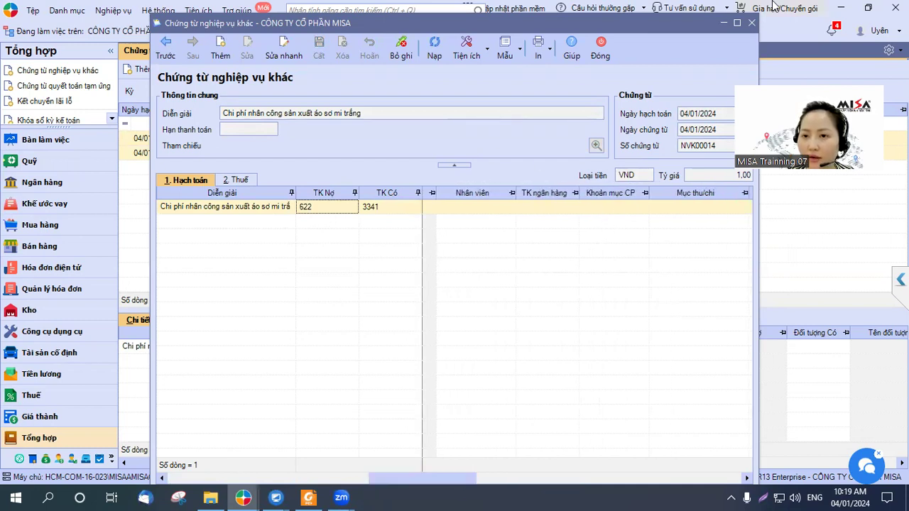
left_click(751, 22)
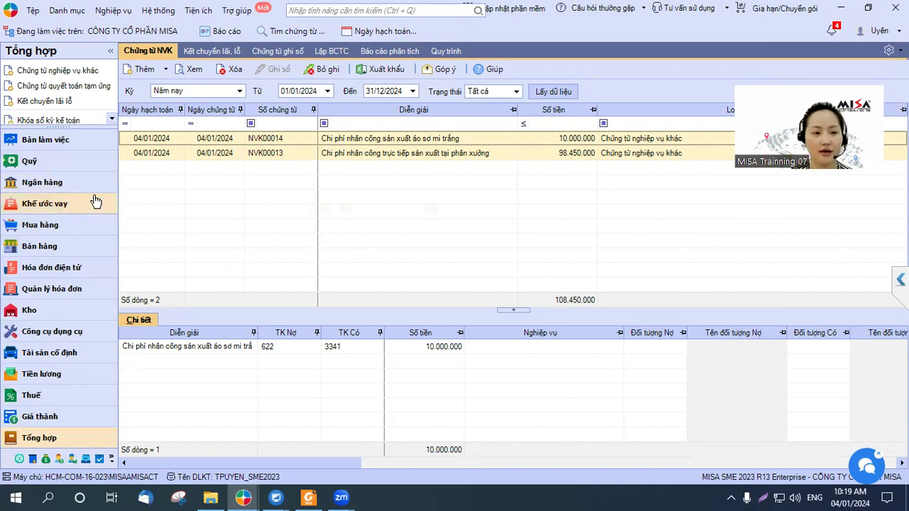
Step: Open the Quỹ module, switch to Foxit Reader and read exercise items 4 and 5 on the diesel purchase and the electricity invoice
left_click(71, 185)
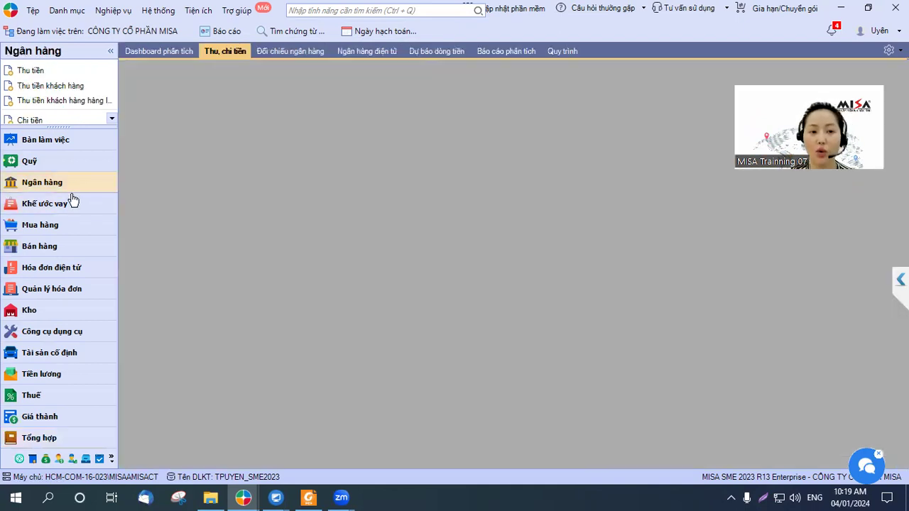
left_click(68, 162)
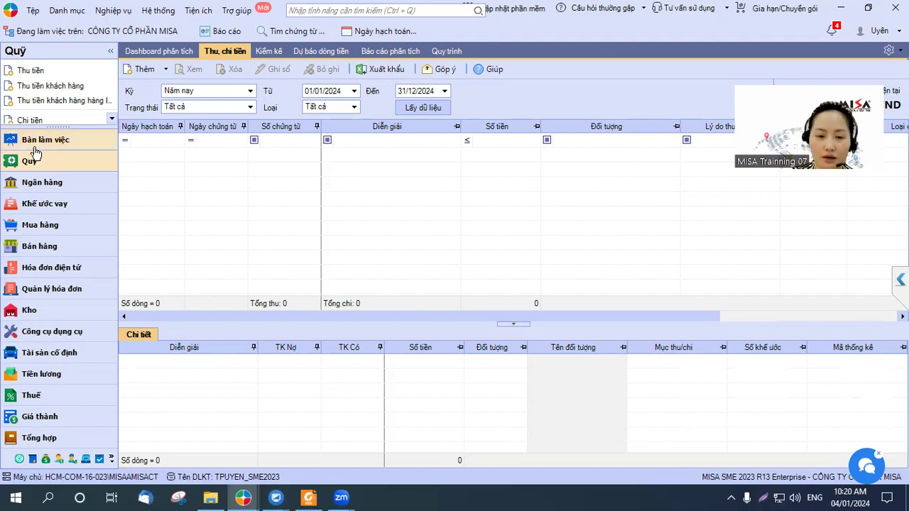
left_click(312, 497)
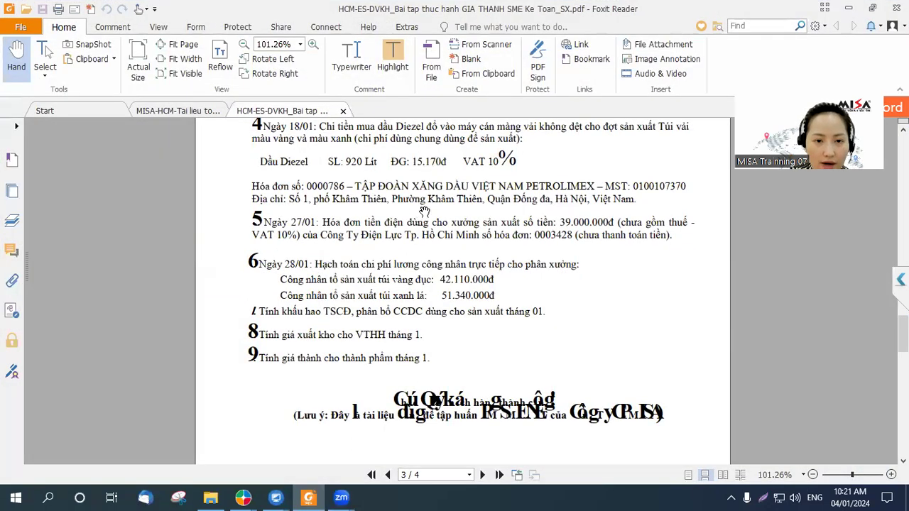
scroll(412, 227, "up", 1)
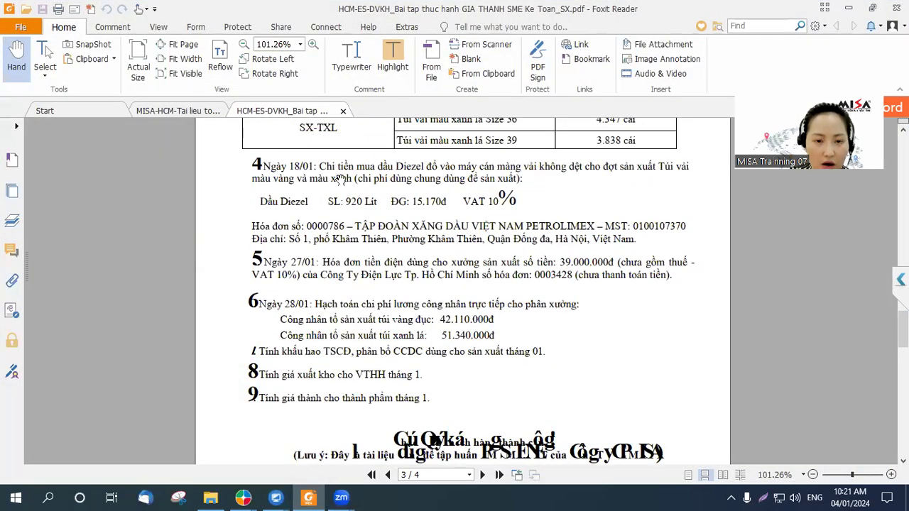
left_click_drag(320, 165, 544, 191)
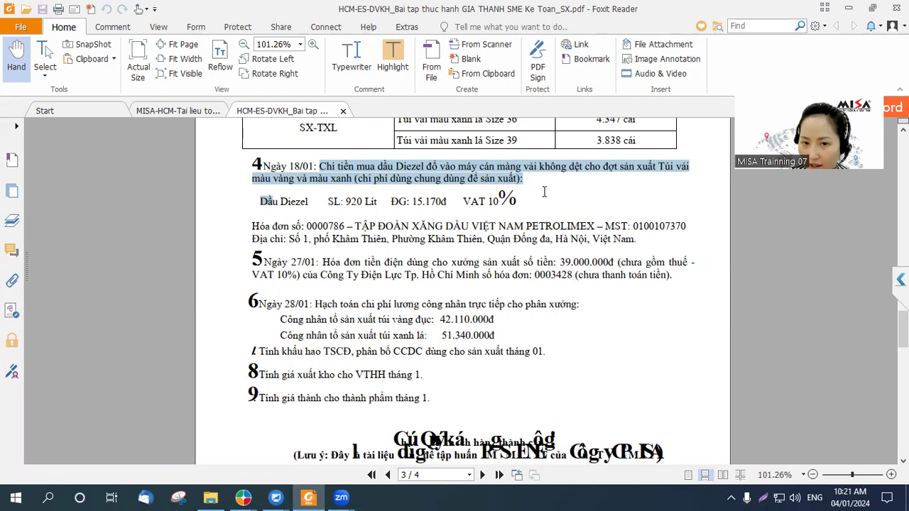
left_click_drag(544, 192, 546, 202)
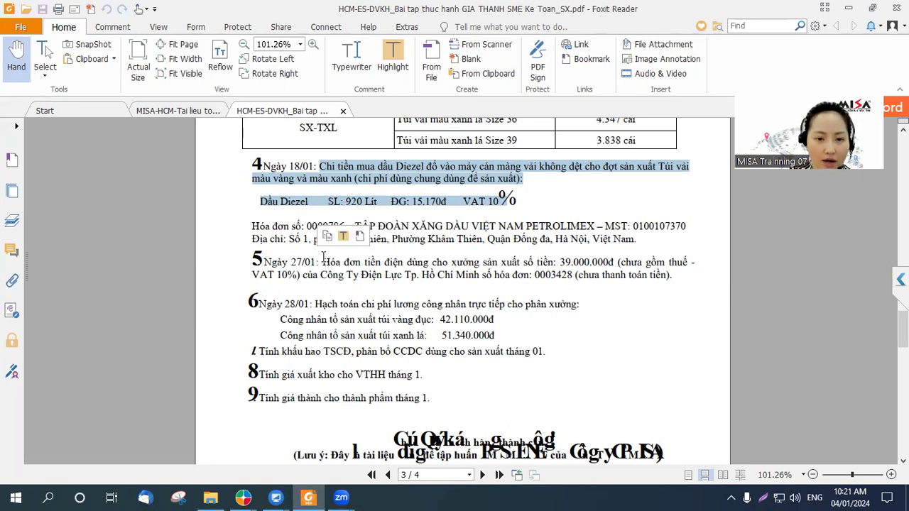
left_click(323, 262)
left_click_drag(596, 282, 646, 264)
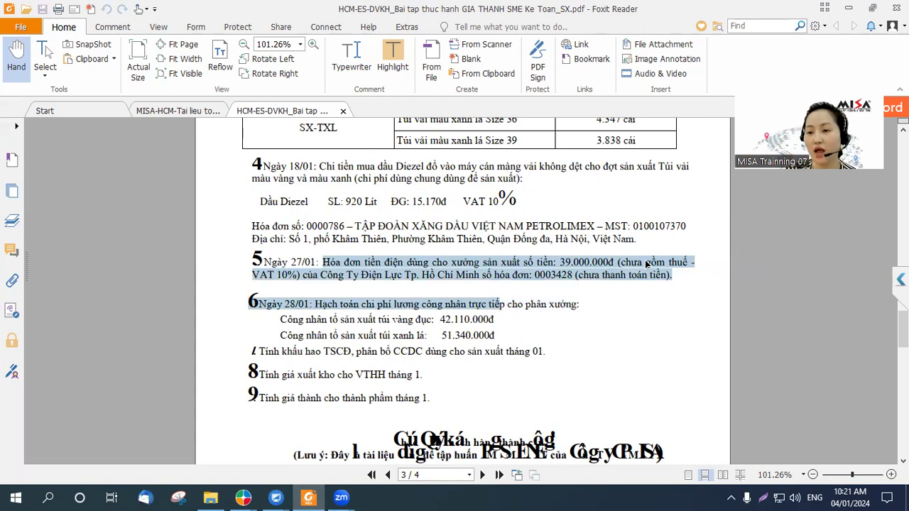
left_click(389, 181)
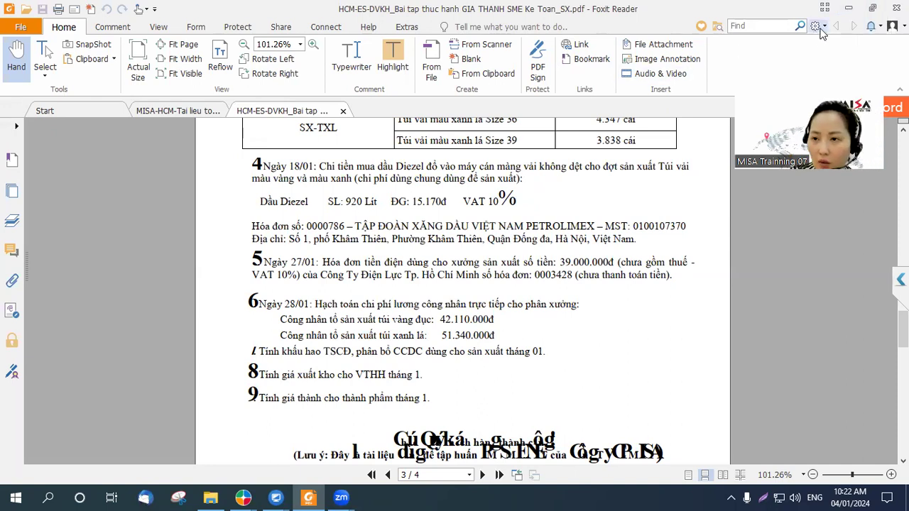
Step: Switch back to MISA SME and create a Mua hàng goods purchase voucher with PETROLIMEX as the supplier
left_click(848, 8)
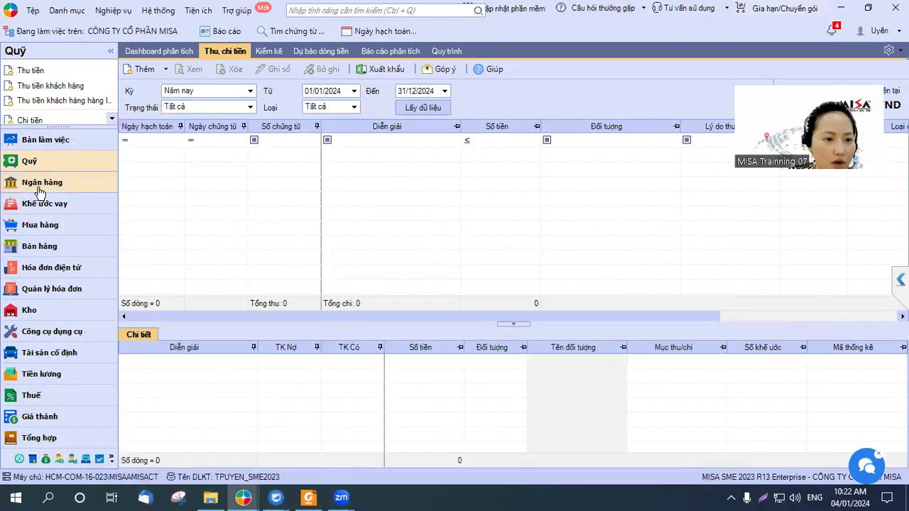
left_click(43, 225)
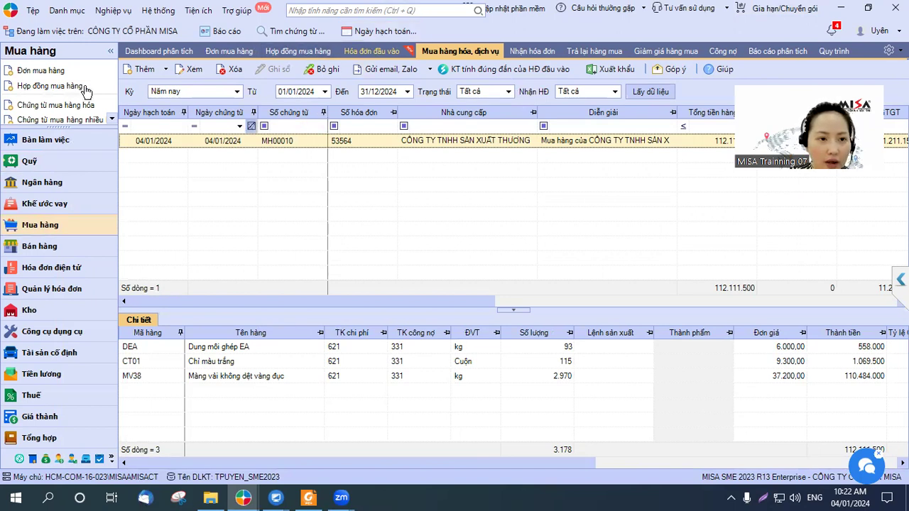
left_click(60, 104)
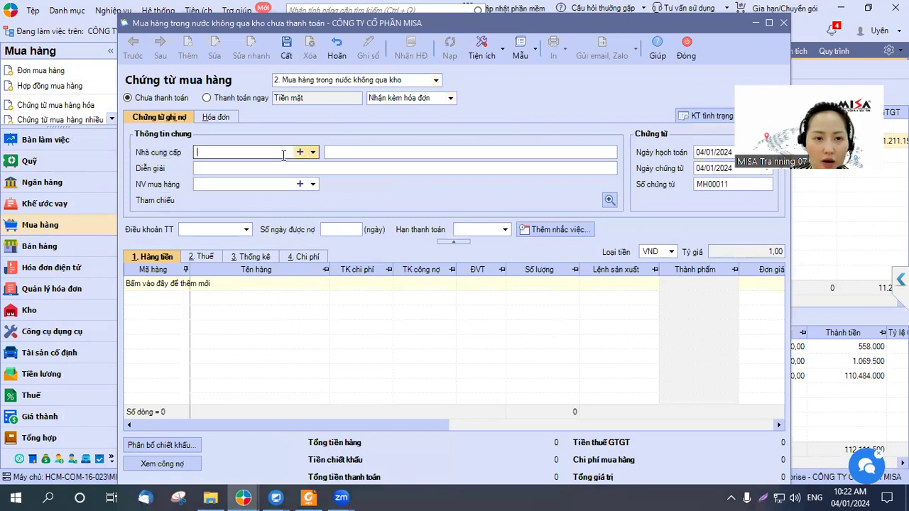
left_click(299, 497)
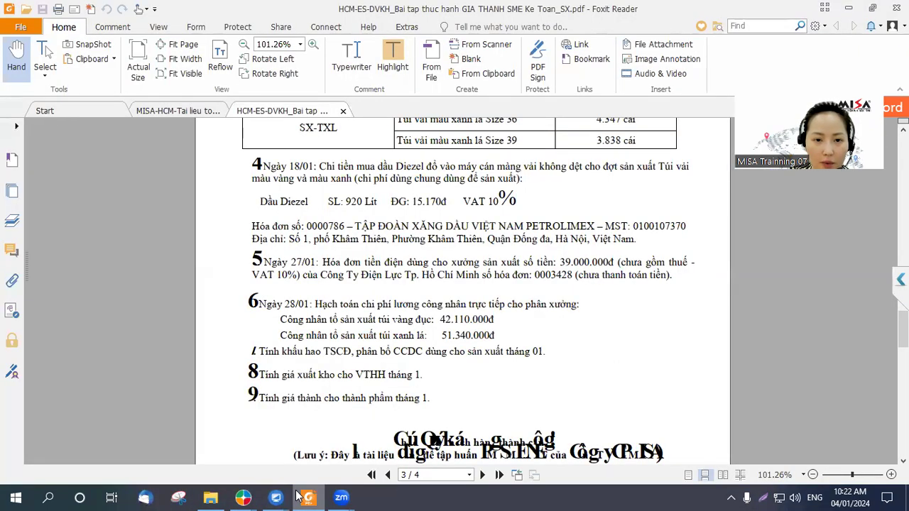
left_click(297, 497)
left_click(313, 152)
type("pet")
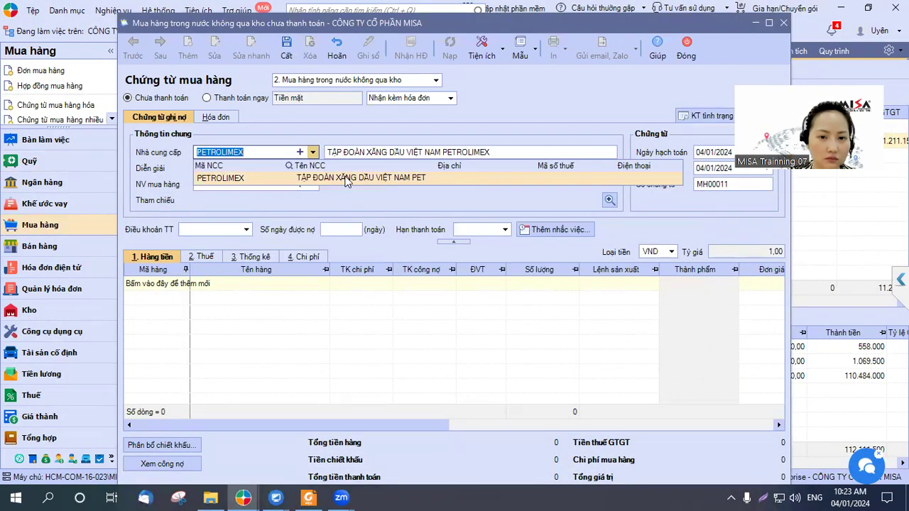
left_click(346, 178)
Step: Enter invoice number 234234 for the purchase and set it to immediate payment (Thanh toán ngay) in cash (Tiền mặt)
left_click(217, 117)
left_click(710, 186)
type("234234")
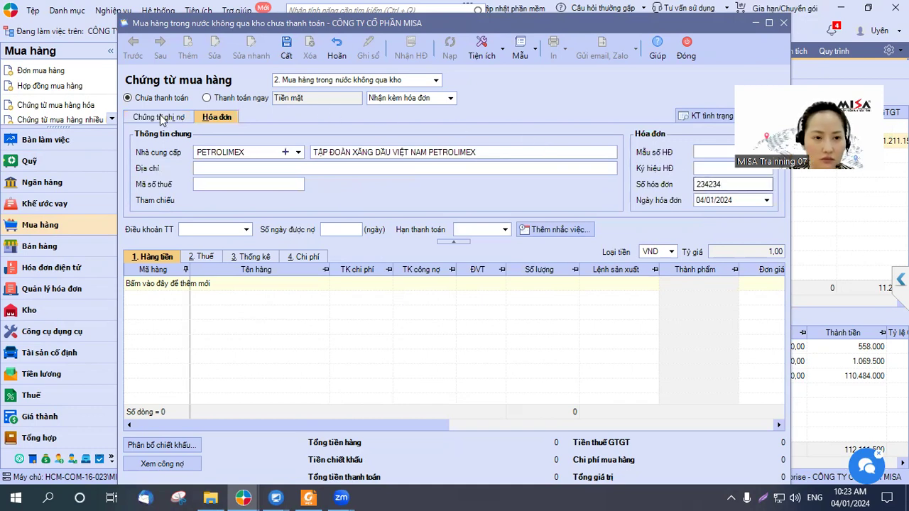
left_click(159, 117)
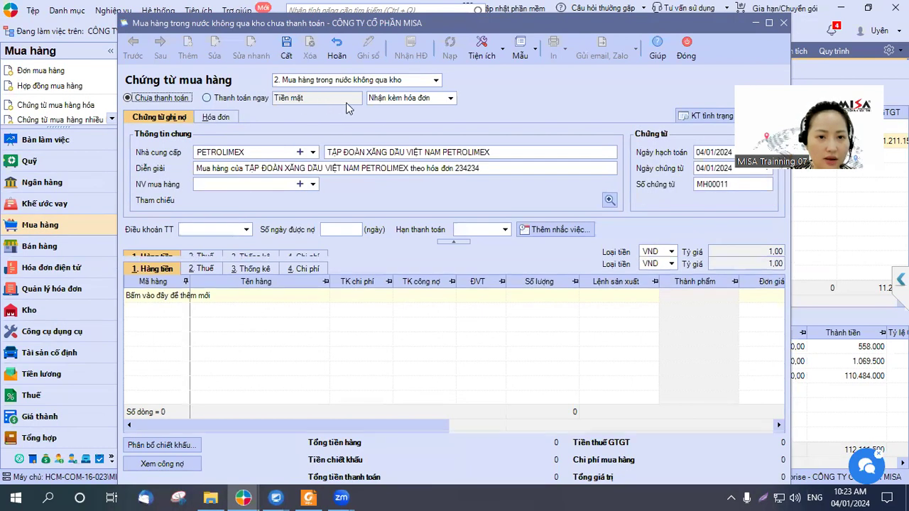
left_click(265, 99)
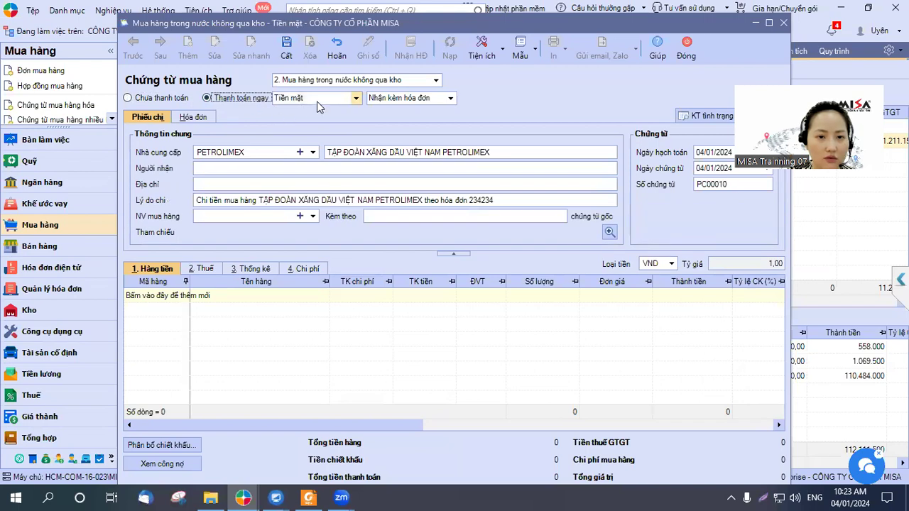
left_click(196, 118)
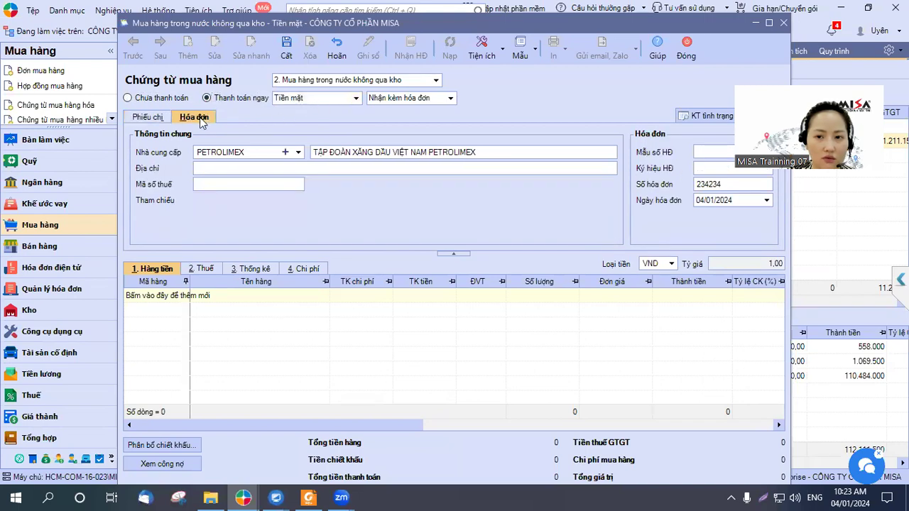
left_click(150, 117)
Step: Add the item DIEZEL to the goods lines with a quantity of 920 and consult its details in the exercise document
left_click(181, 298)
left_click(183, 295)
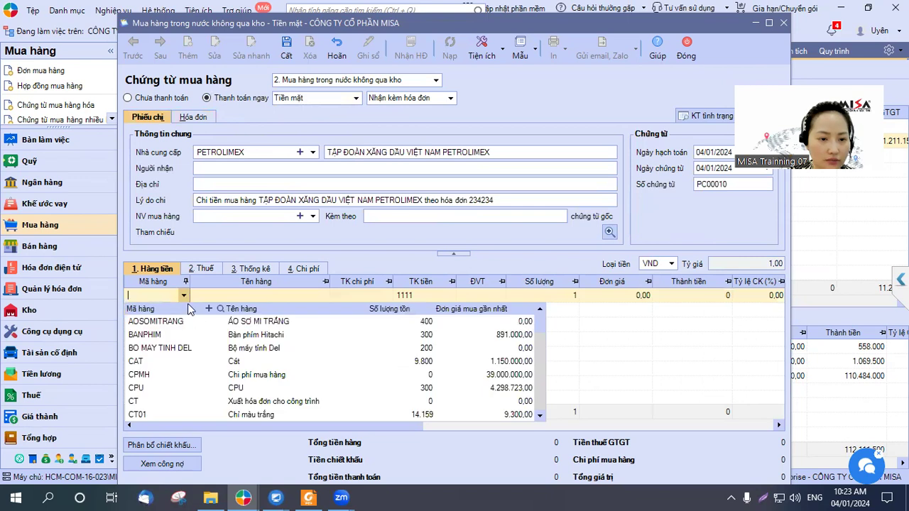
type("di")
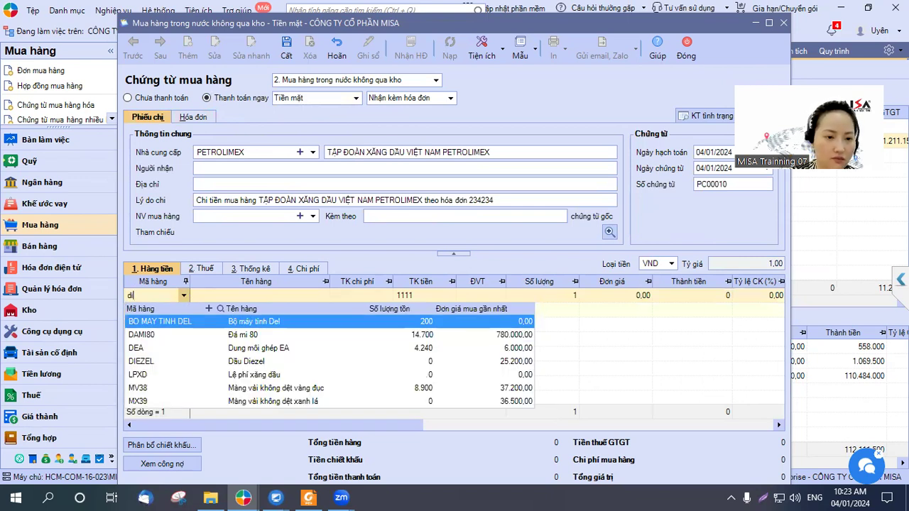
left_click(337, 321)
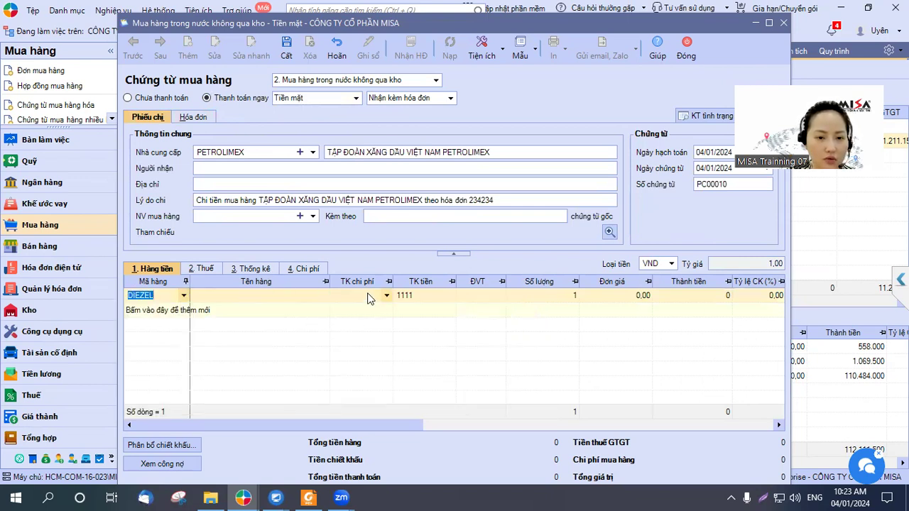
left_click(368, 296)
left_click(560, 303)
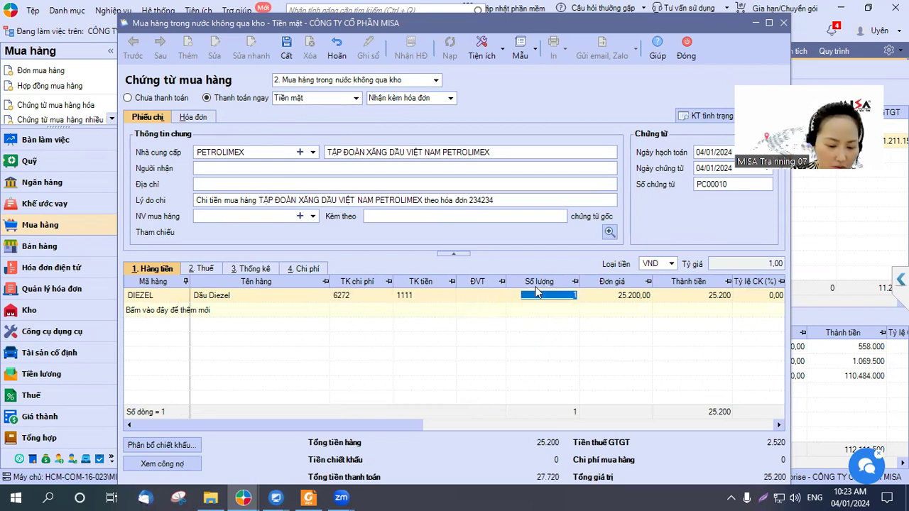
type("920")
key("Tab")
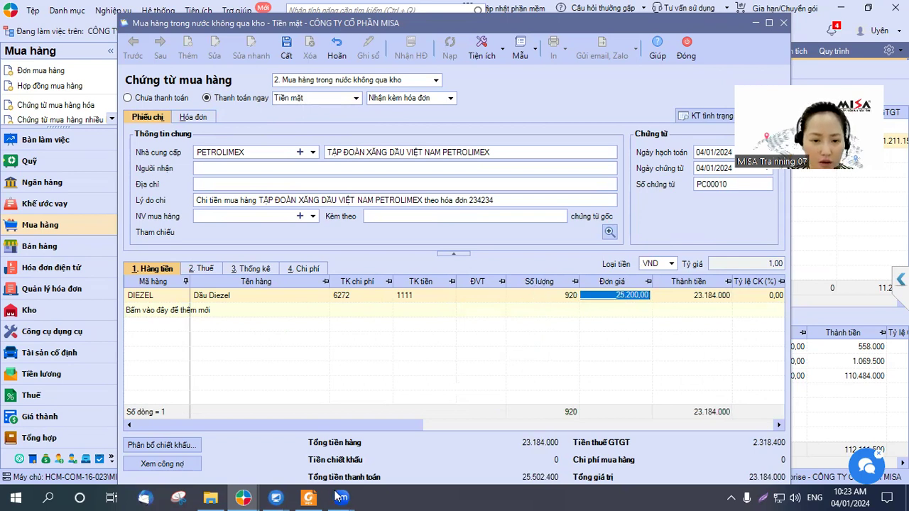
left_click(307, 497)
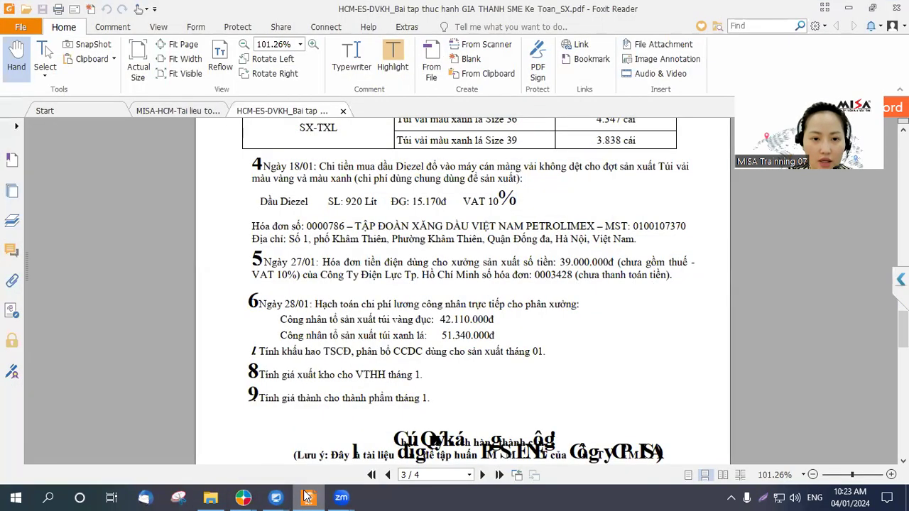
left_click(308, 497)
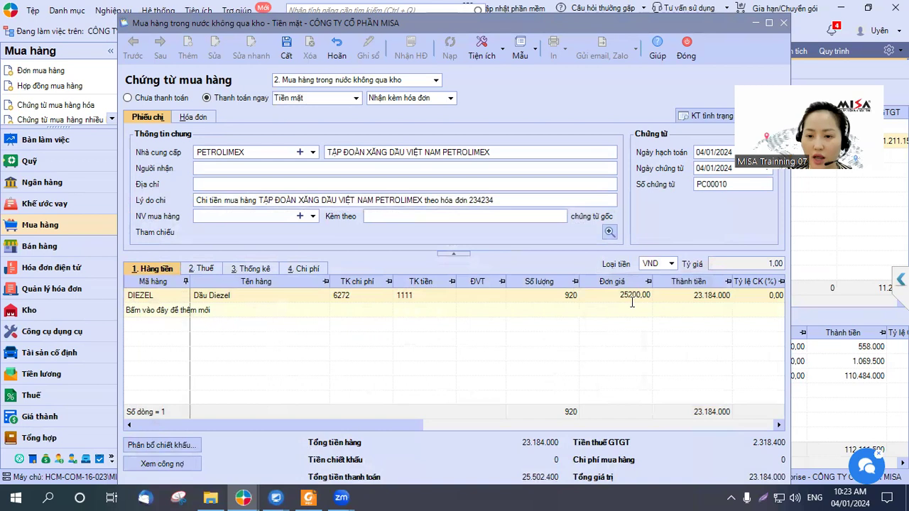
Step: Check the diesel line's VAT details, the invoice information and the line's expense account
left_click(212, 271)
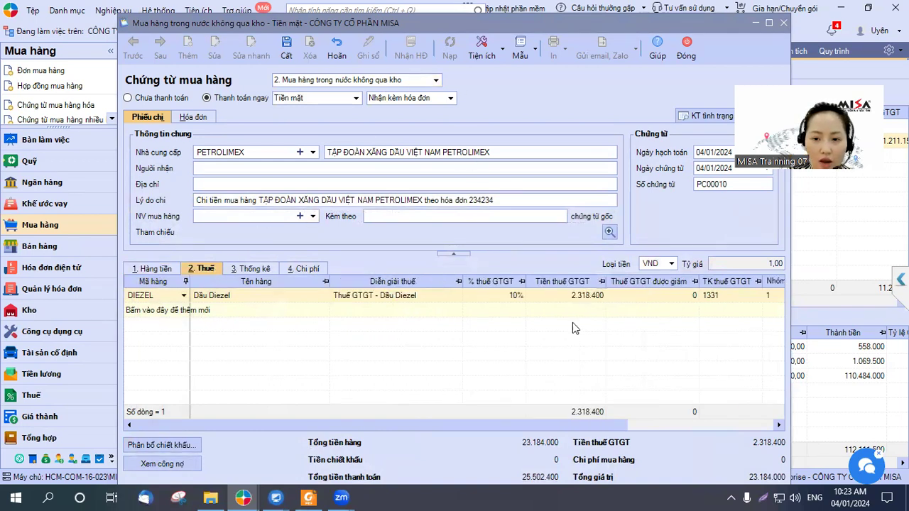
left_click(155, 272)
left_click(193, 118)
key("shift+Home")
left_click(153, 118)
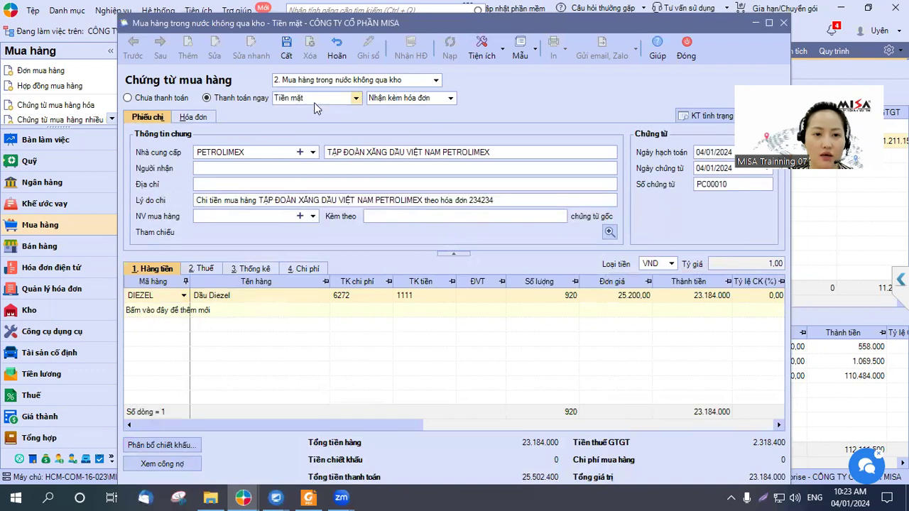
left_click(353, 297)
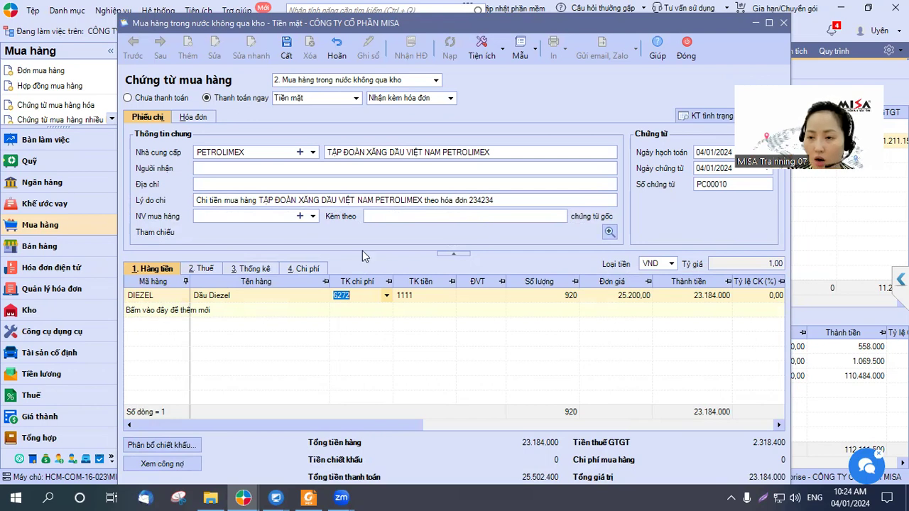
Step: Check the diesel line's statistics details, save the purchase voucher despite the cash payment limit, and close it
left_click(252, 268)
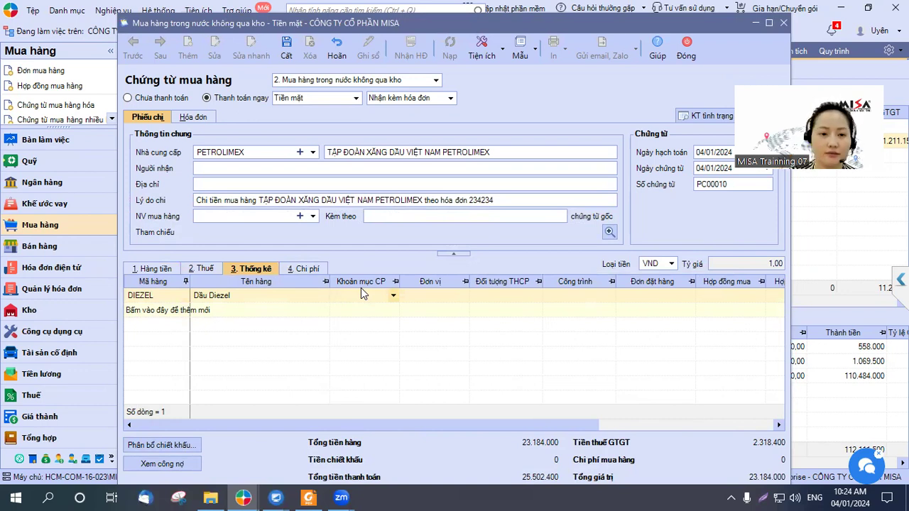
left_click(154, 269)
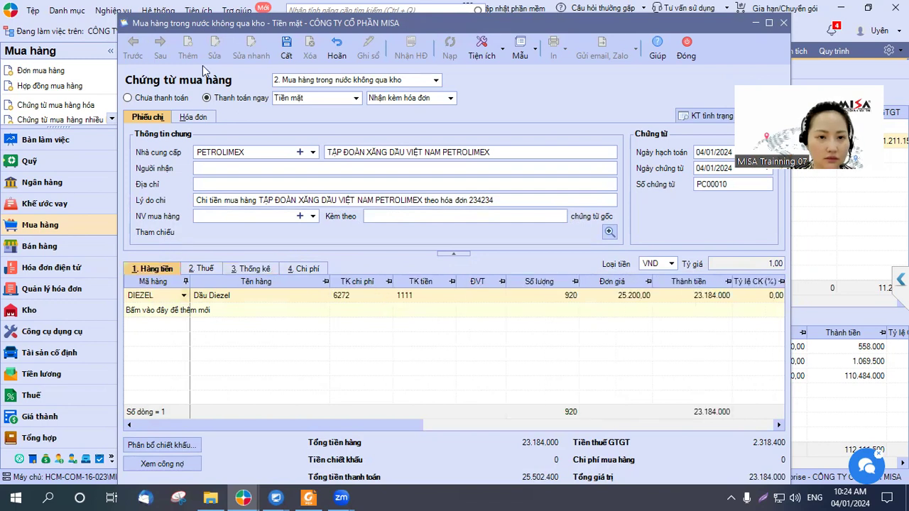
left_click(282, 48)
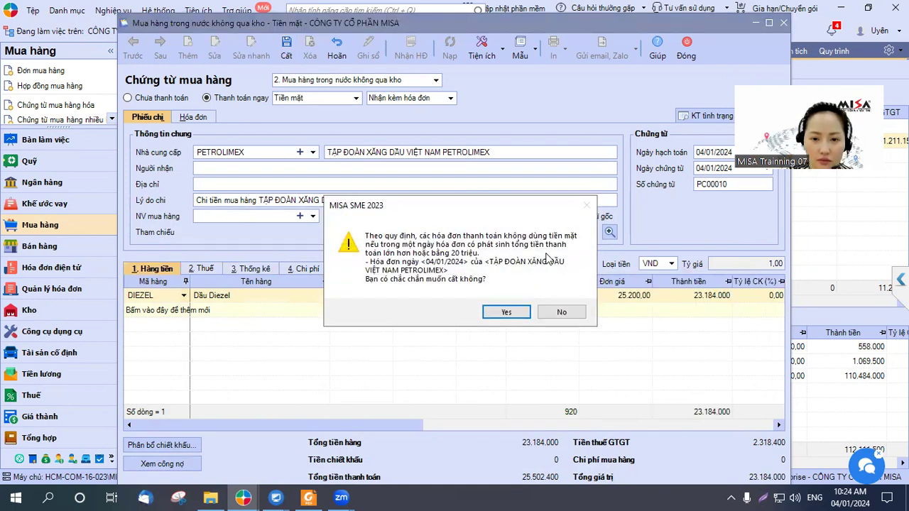
left_click(506, 312)
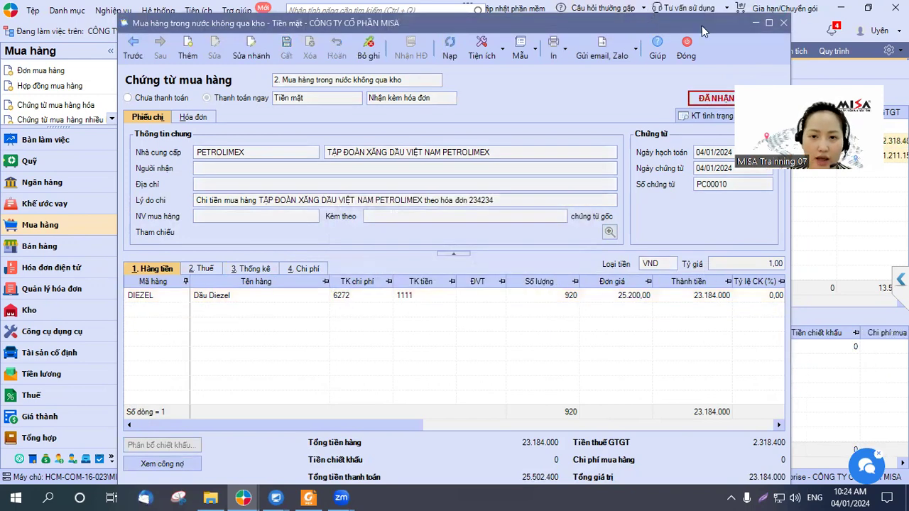
left_click(686, 56)
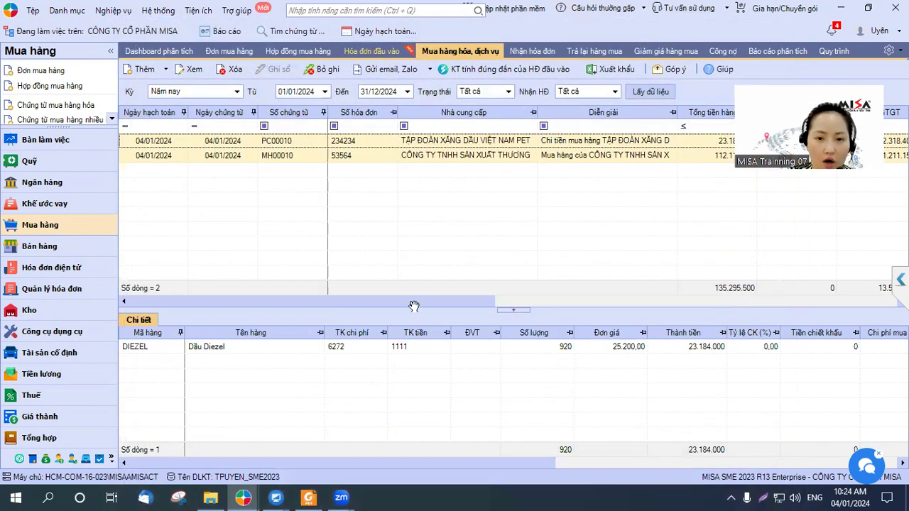
Step: Consult the next transaction in the exercise document and enlarge MISA's Mua hàng shortcut list to include Chứng từ mua dịch vụ
key("alt+Tab")
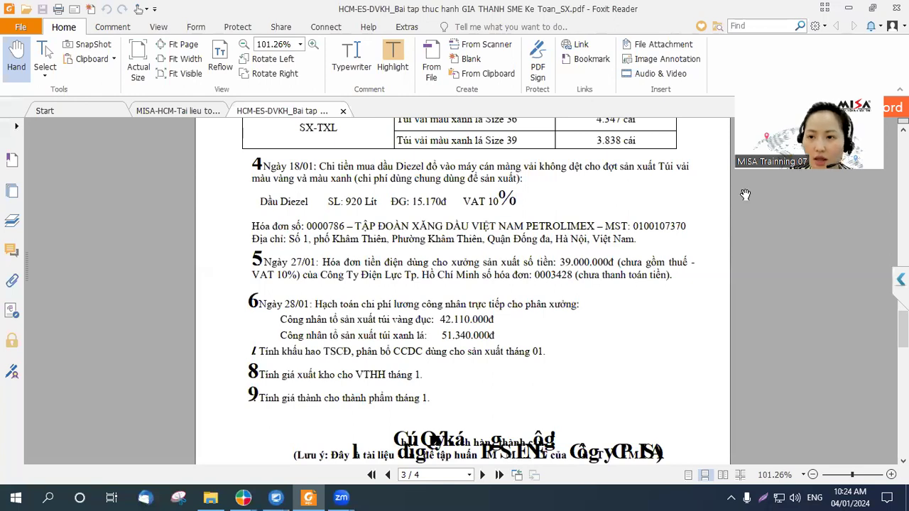
left_click(850, 8)
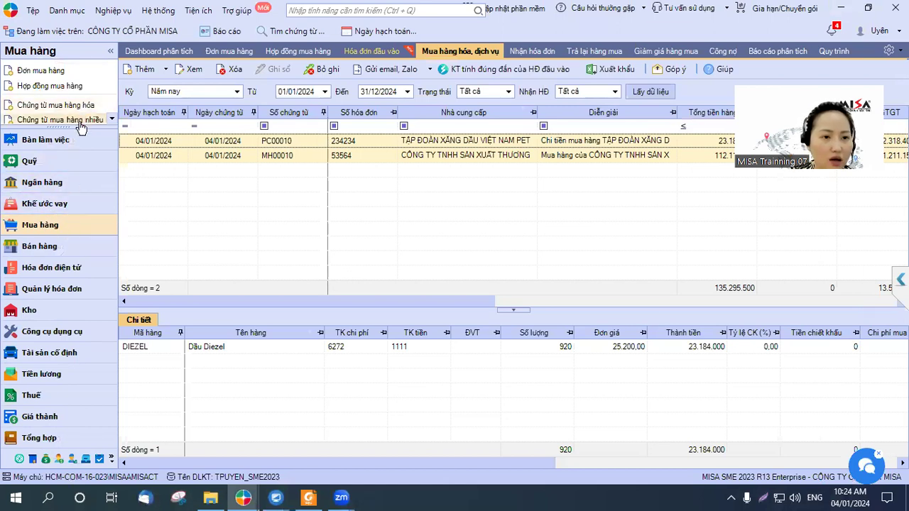
left_click_drag(80, 128, 80, 149)
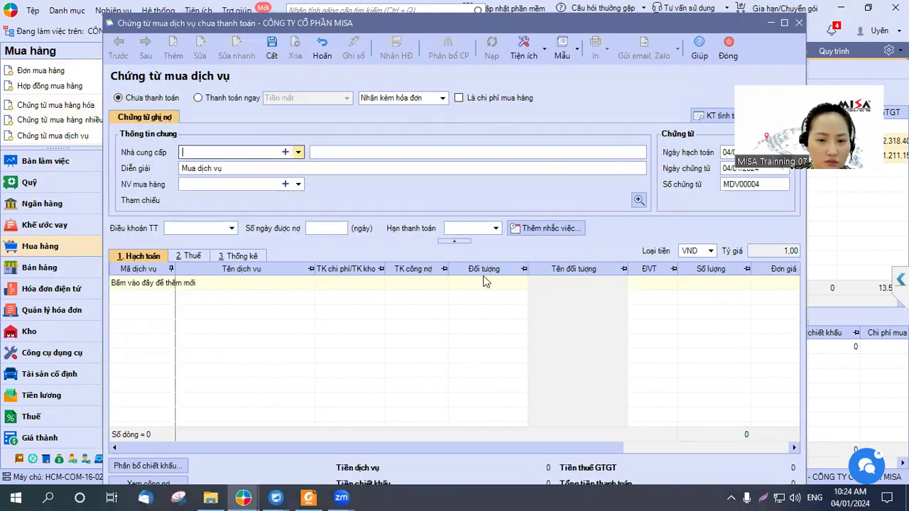
left_click(798, 22)
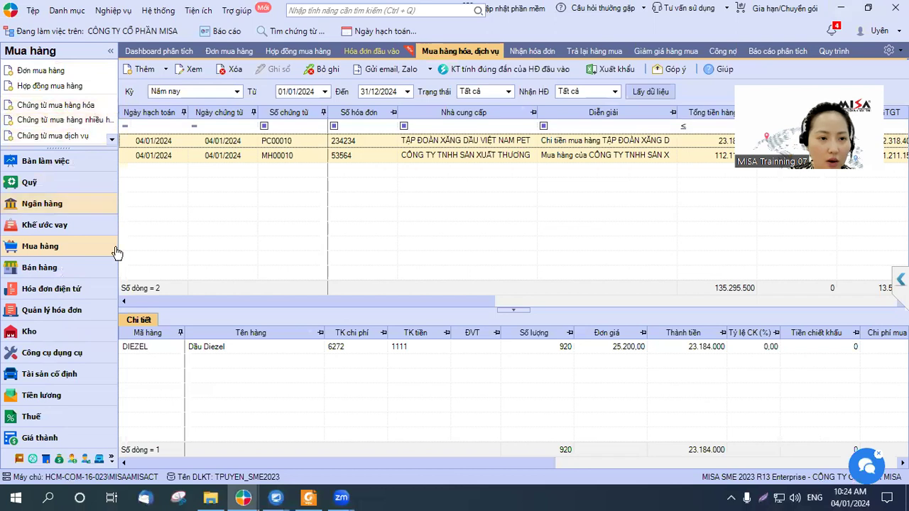
Step: Create a service purchase voucher (Chứng từ mua dịch vụ) with DIENLUC HCM as the supplier
left_click(65, 136)
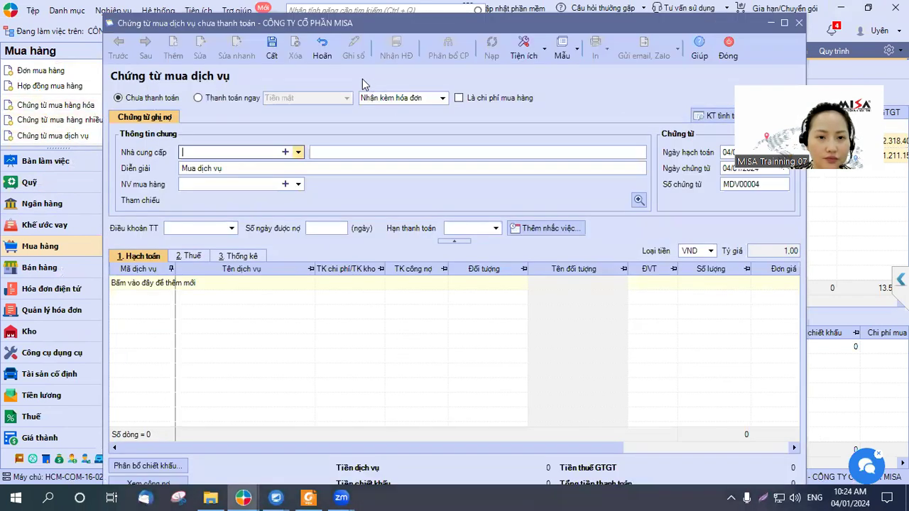
left_click(299, 152)
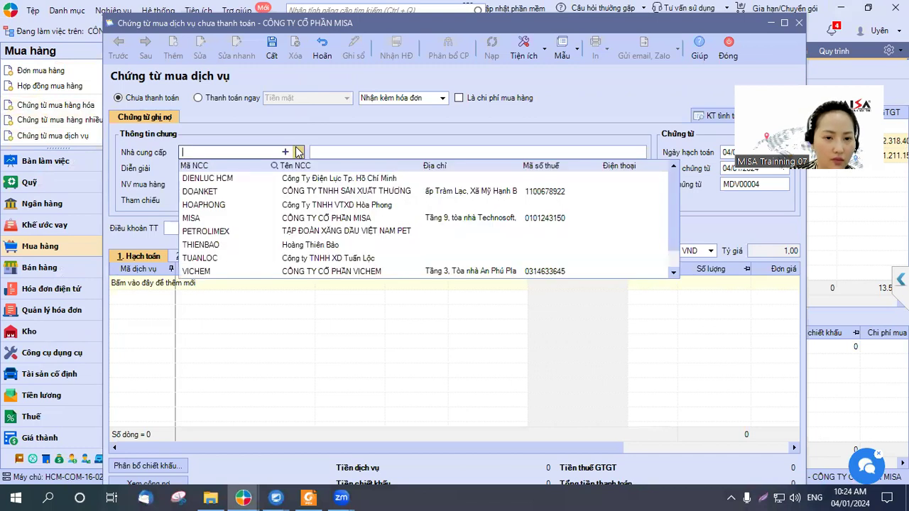
type("dien")
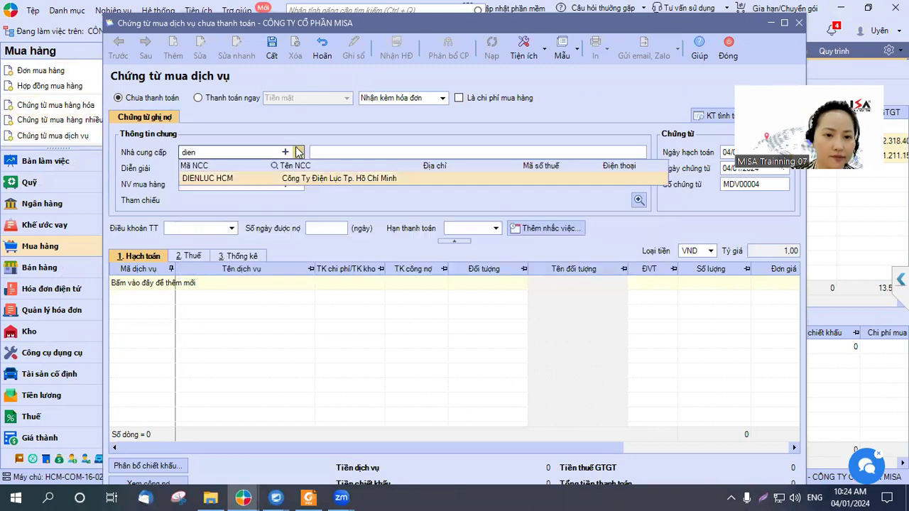
left_click(317, 179)
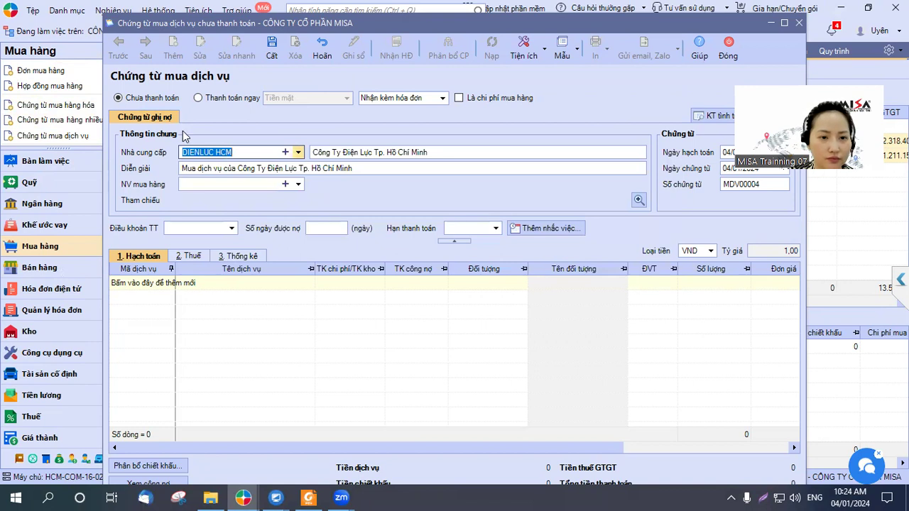
Step: Add service CPMH to the accounting lines and rename its description to Tiền điện
left_click(171, 282)
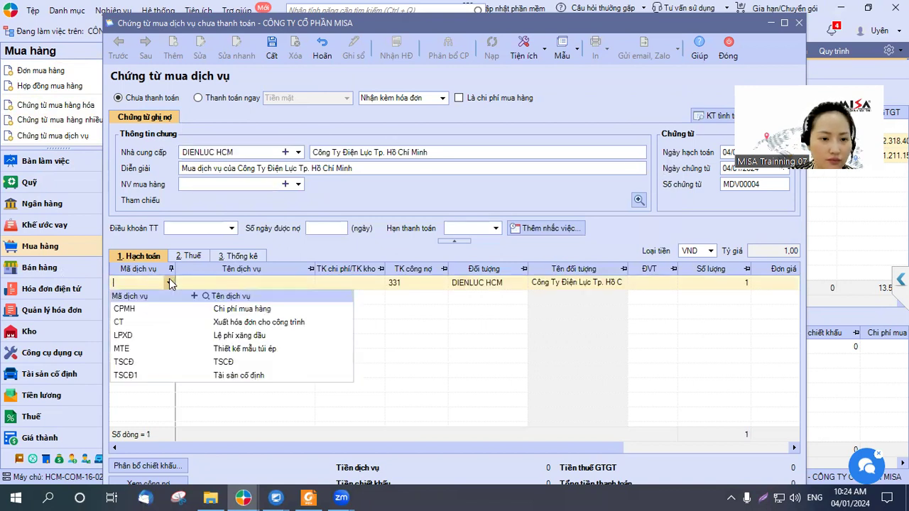
left_click(266, 311)
key("Tab")
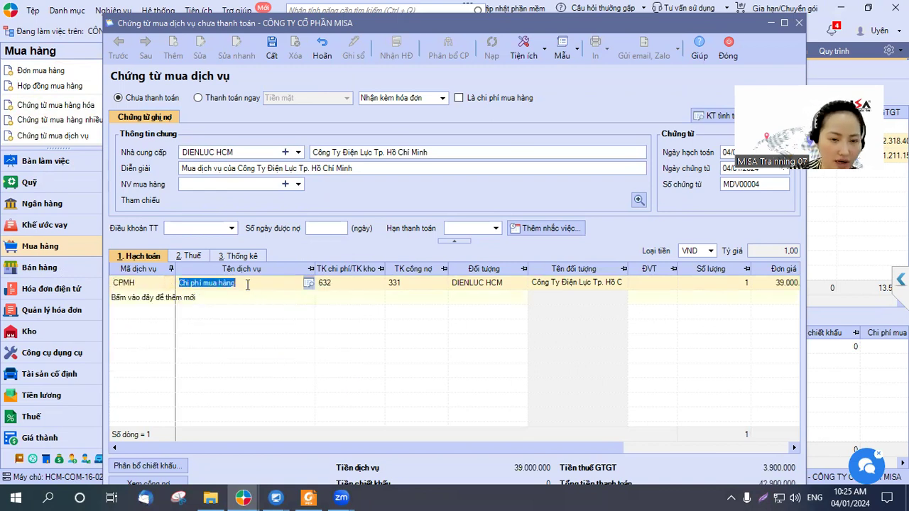
type("tIEW")
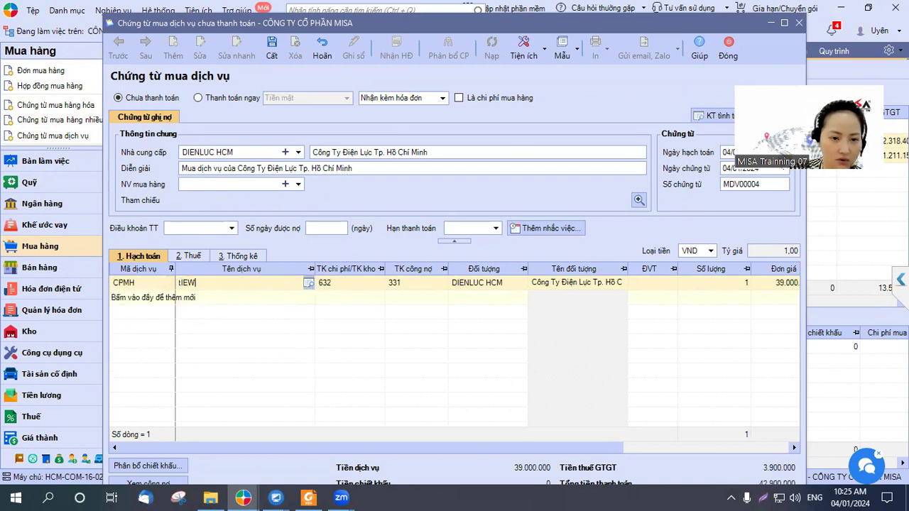
type("6Tiền điện")
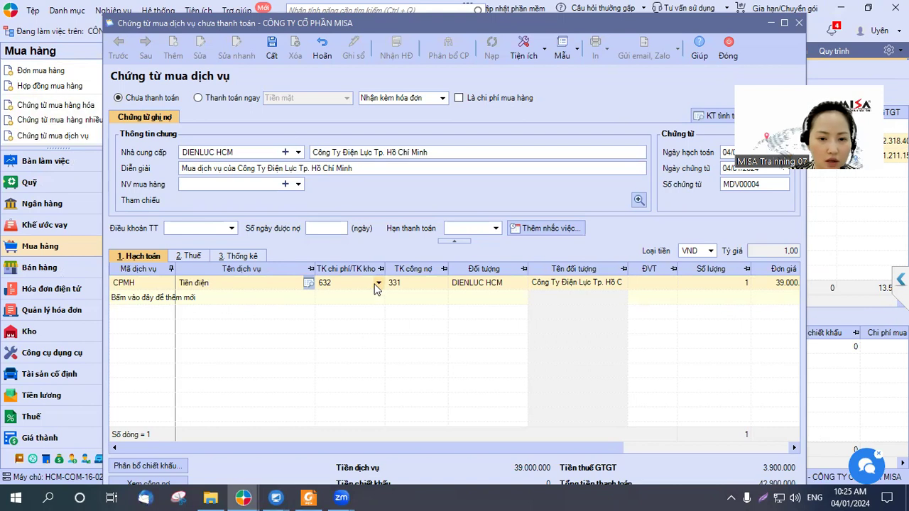
Step: Set the expense account of the Tiền điện line to 6277 (Chi phí dịch vụ mua ngoài)
left_click(376, 283)
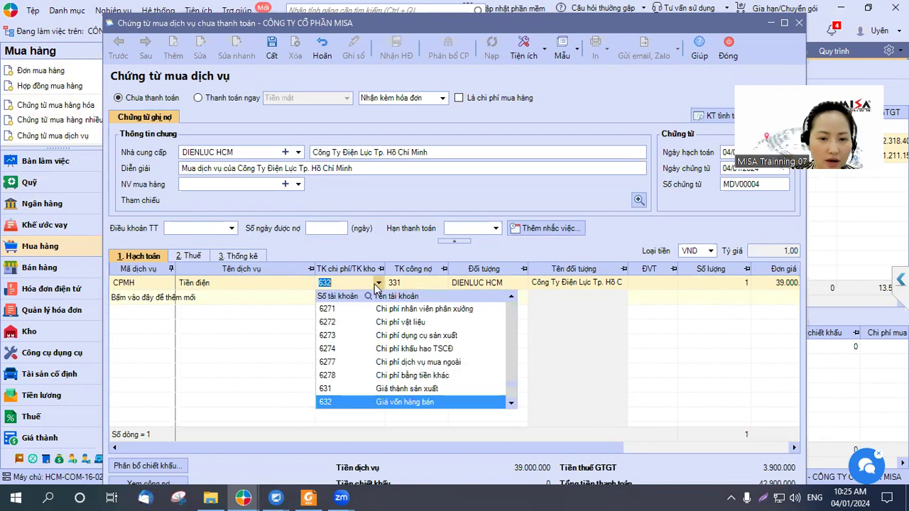
type("6271")
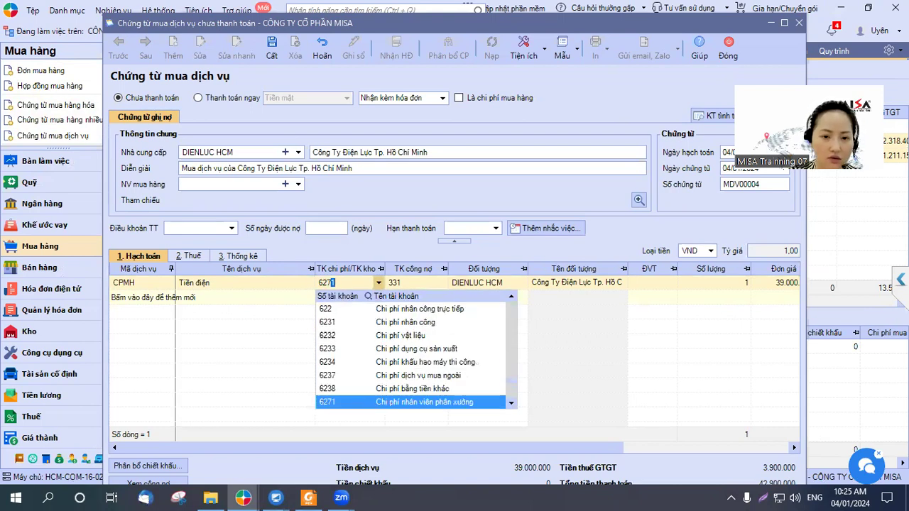
scroll(432, 341, "down", 1)
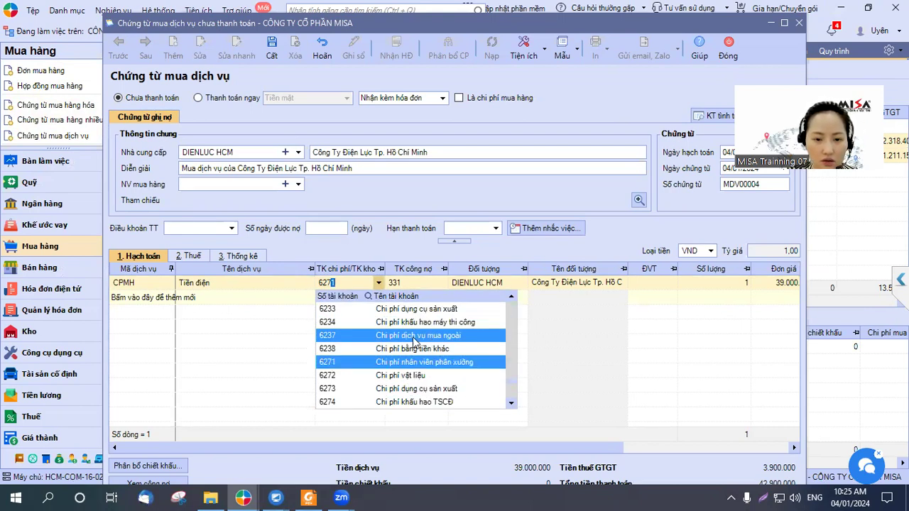
scroll(399, 340, "down", 1)
type("7")
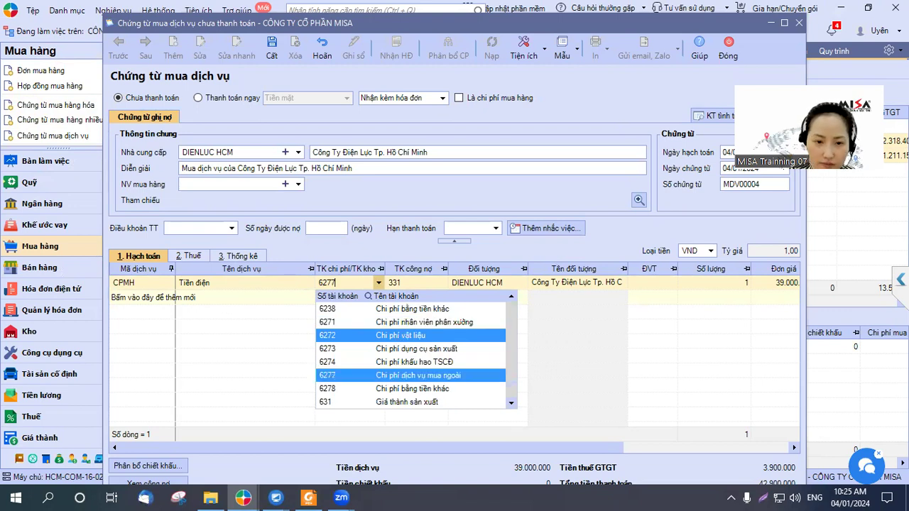
left_click(420, 375)
Step: Compare the electricity line's quantity, amount and VAT details with transaction 5 in the exercise document
left_click(710, 284)
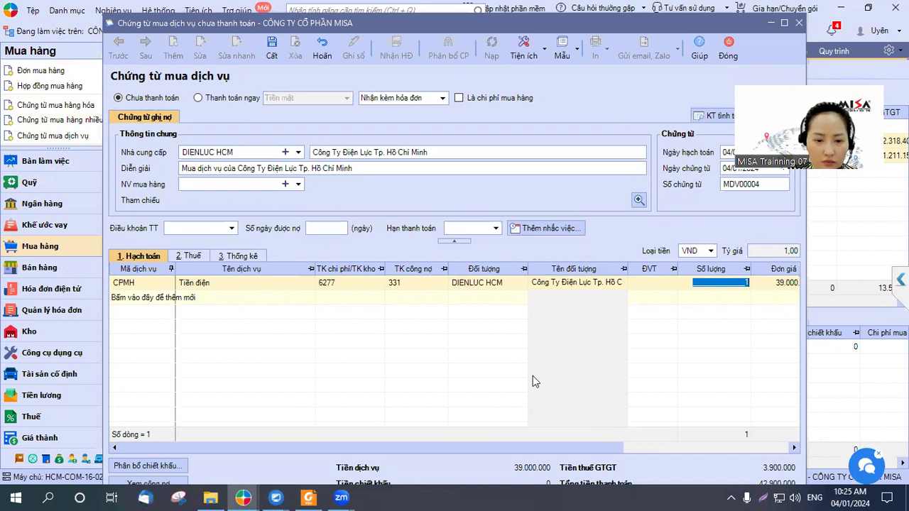
left_click(310, 497)
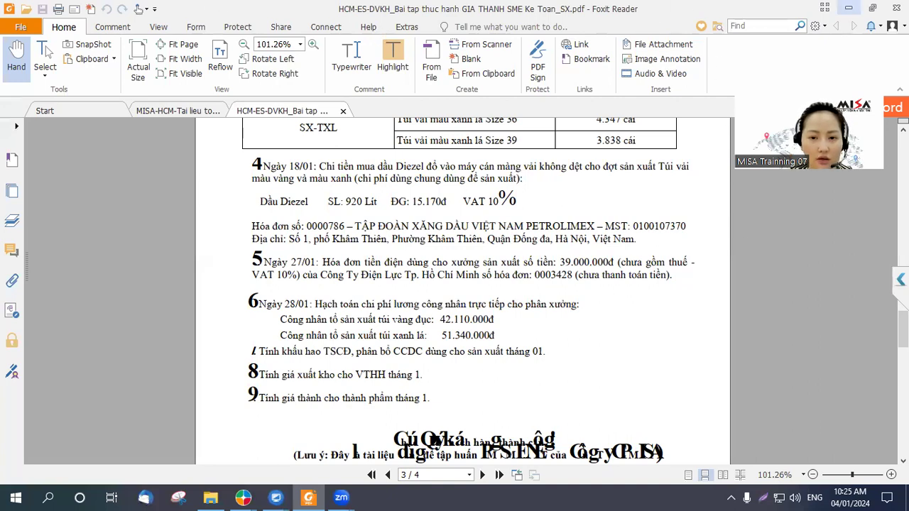
left_click(849, 8)
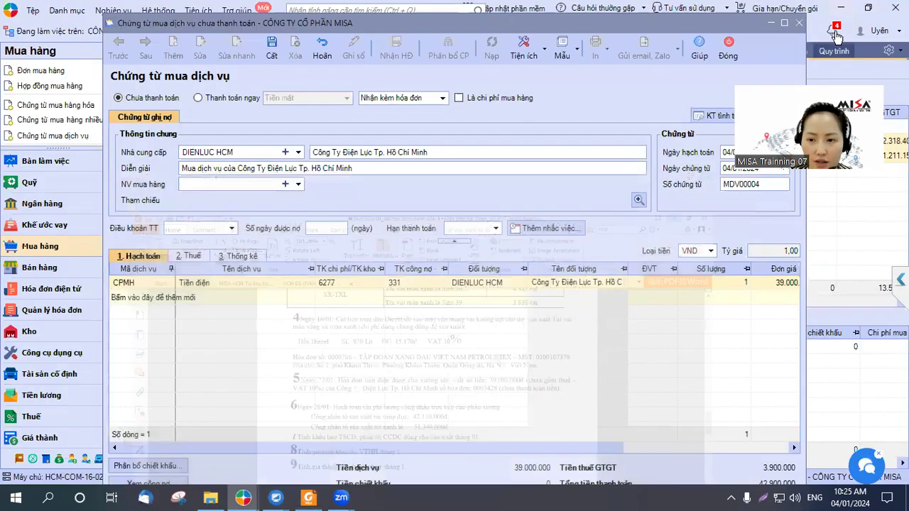
left_click_drag(318, 446, 488, 458)
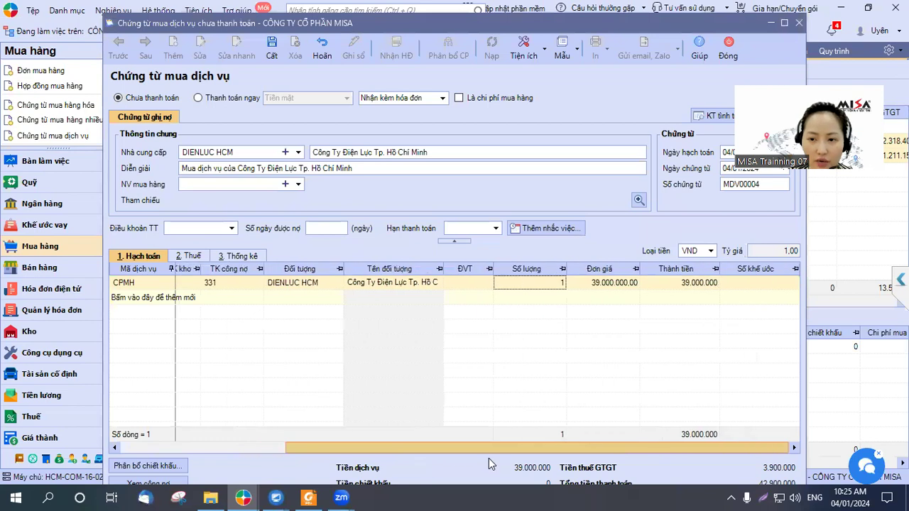
left_click(192, 256)
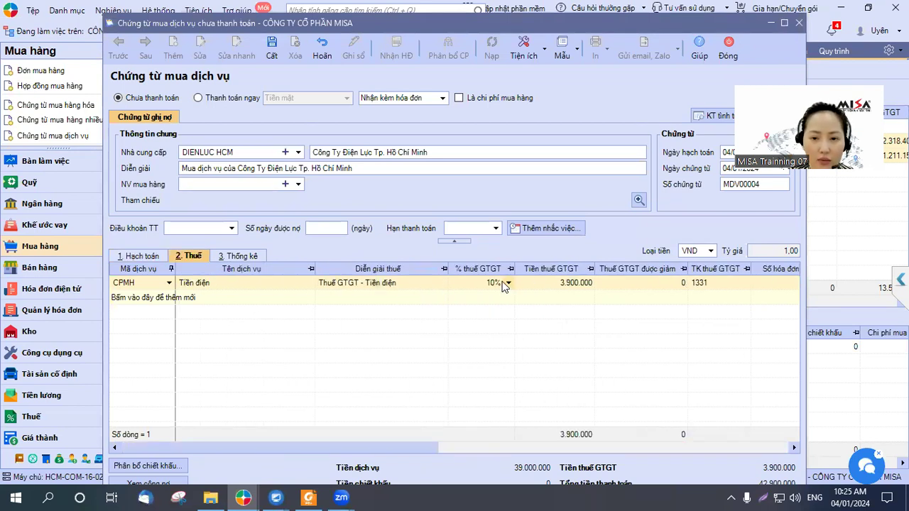
left_click_drag(287, 451, 494, 446)
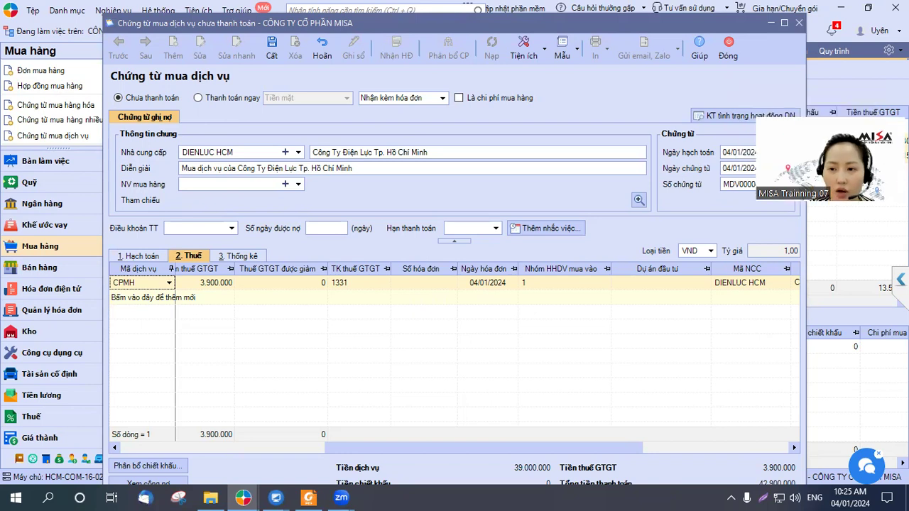
Step: Enter invoice number 56456 in the electricity line's tax details, then save and close the service voucher
left_click(402, 286)
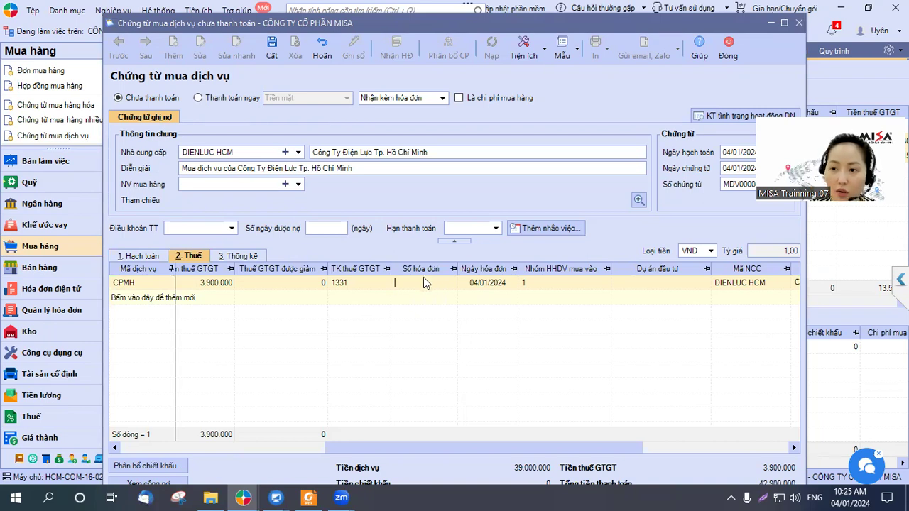
type("00458")
left_click(134, 258)
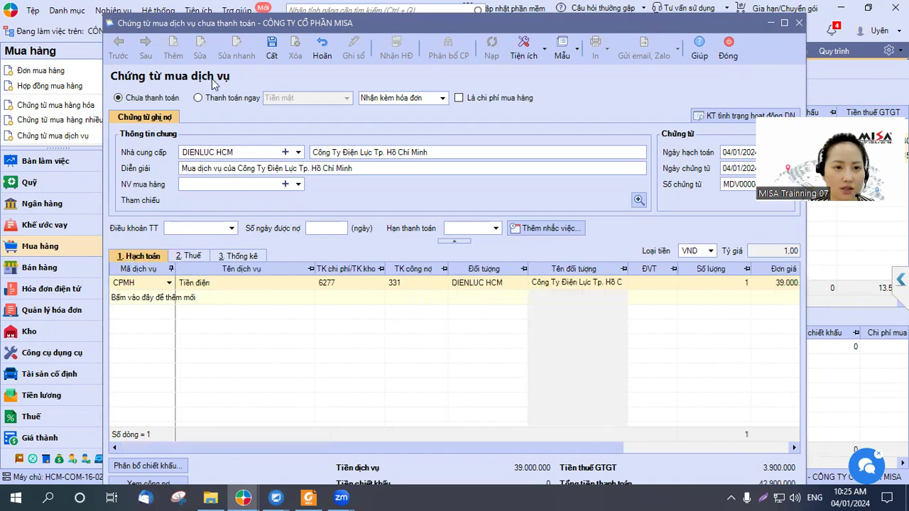
left_click(271, 47)
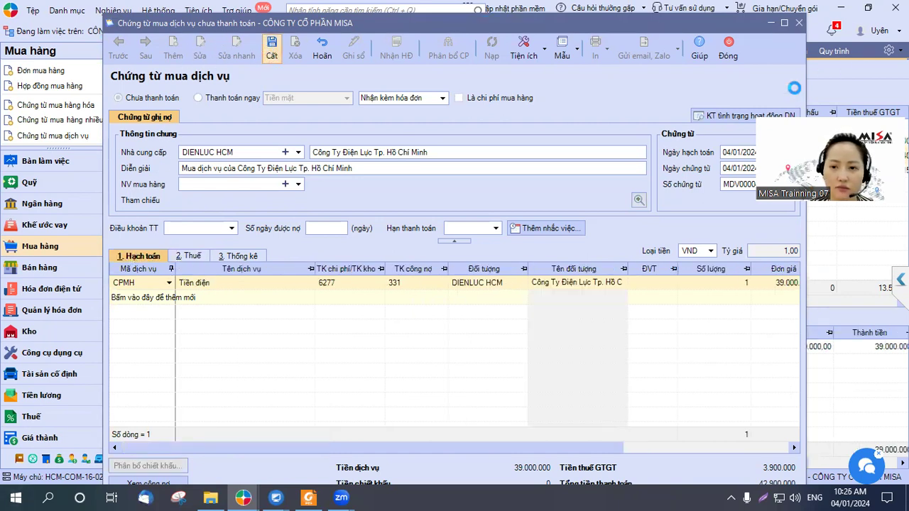
left_click(729, 54)
Step: Review the remaining exercise tasks and the costing steps in the summary document, then return to MISA SME
left_click(311, 497)
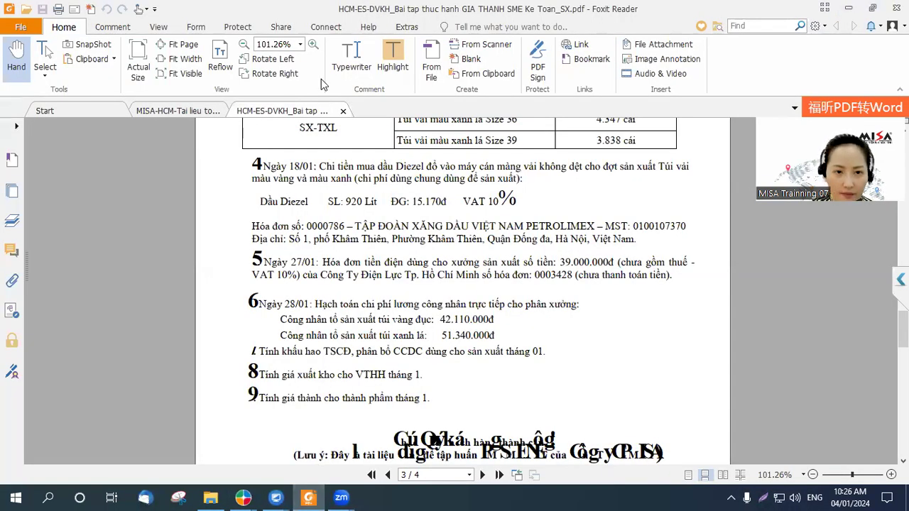
left_click(193, 114)
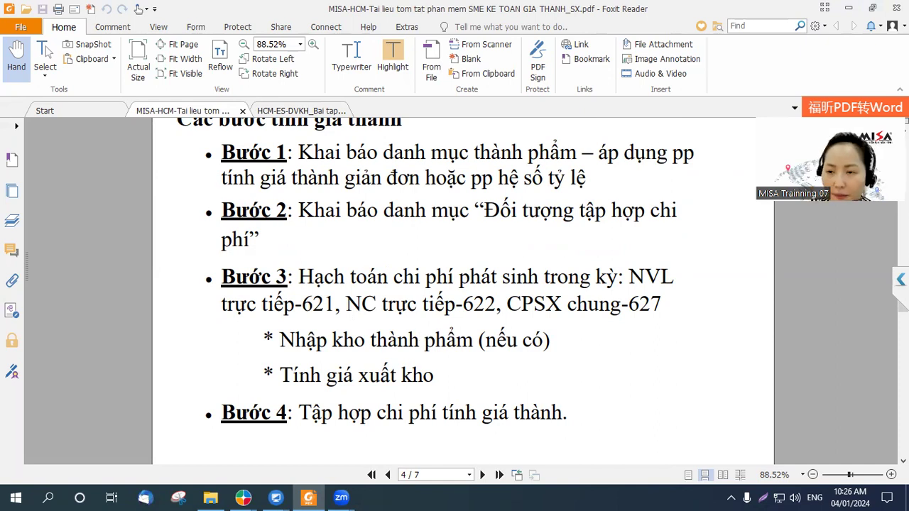
left_click(849, 9)
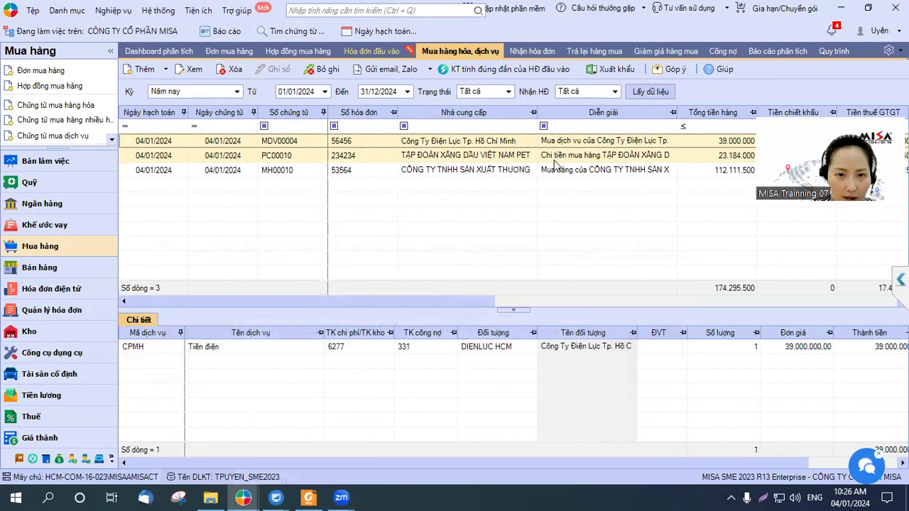
Step: List this year's stock receipts and issues in Kho using the Năm nay period, with the Diễn giải column widened
left_click(30, 331)
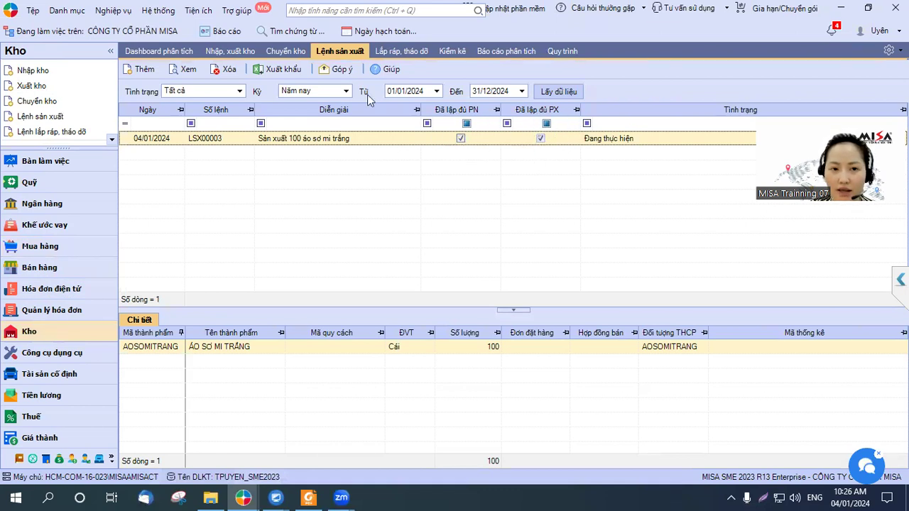
left_click(229, 51)
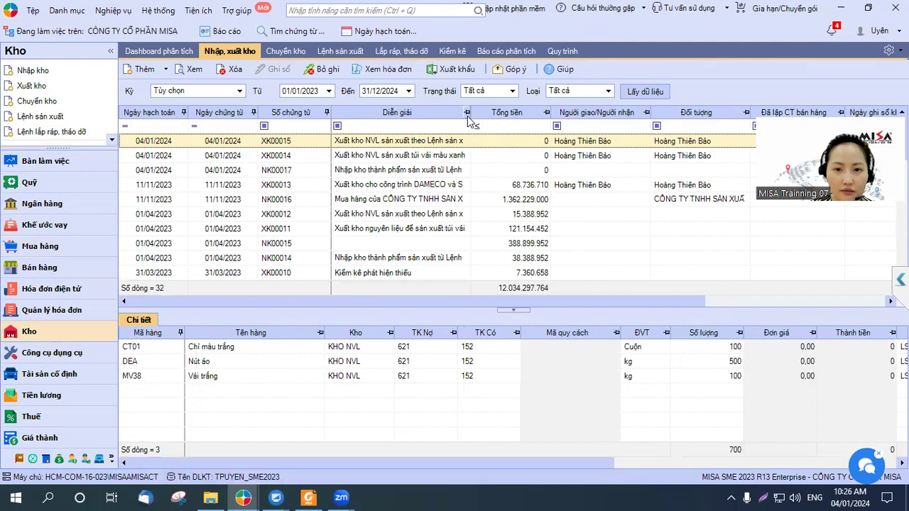
left_click_drag(470, 112, 558, 112)
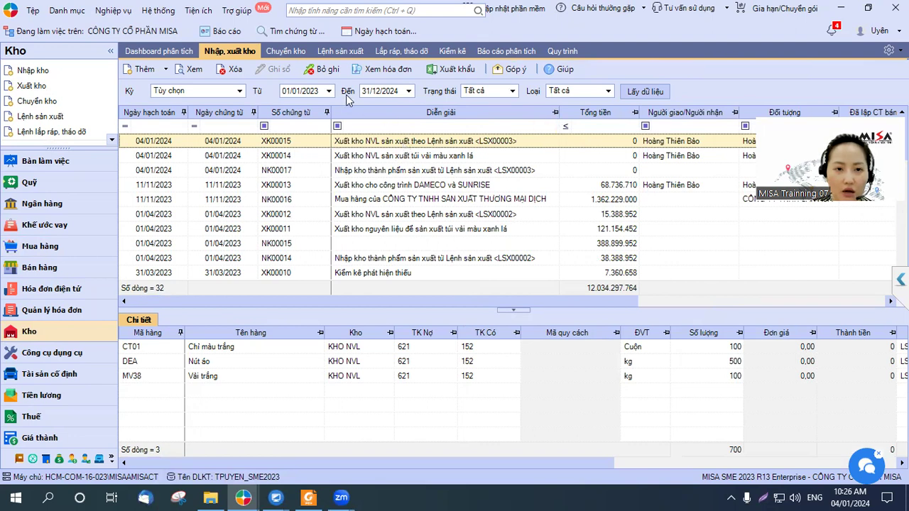
left_click(240, 91)
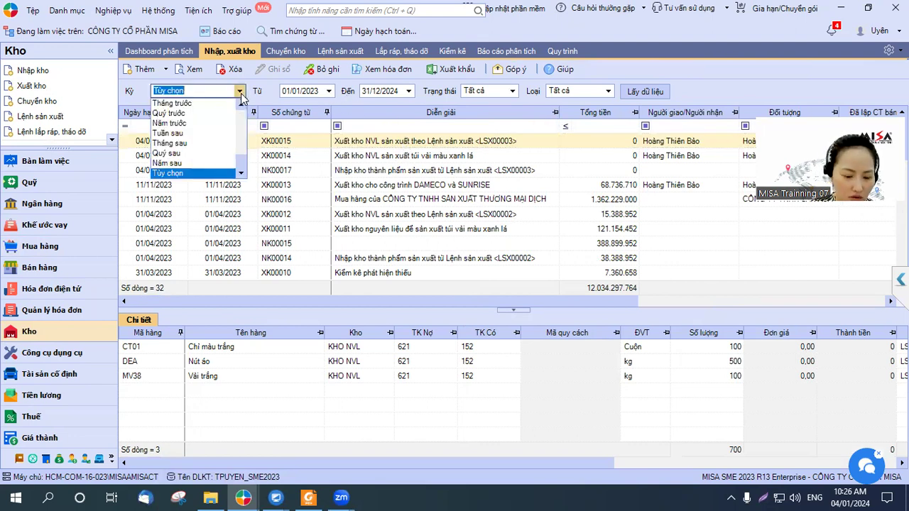
type("nay")
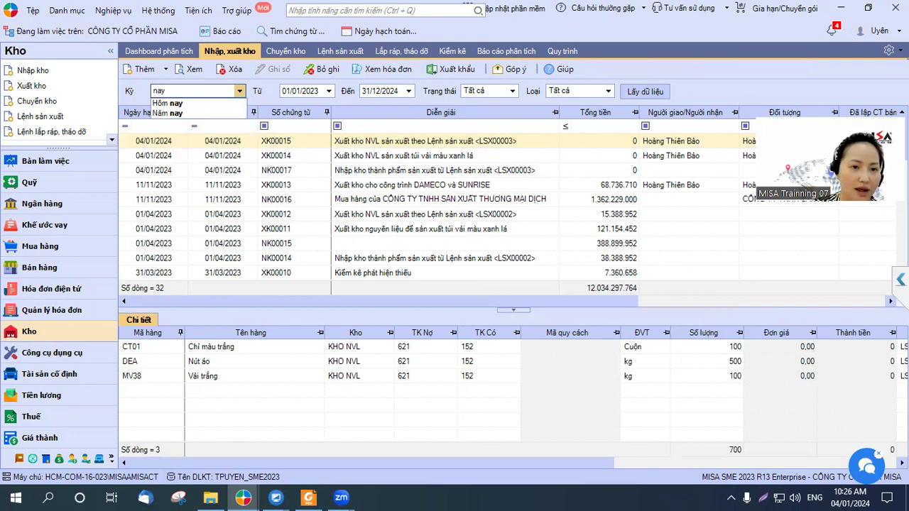
left_click(193, 114)
left_click(631, 93)
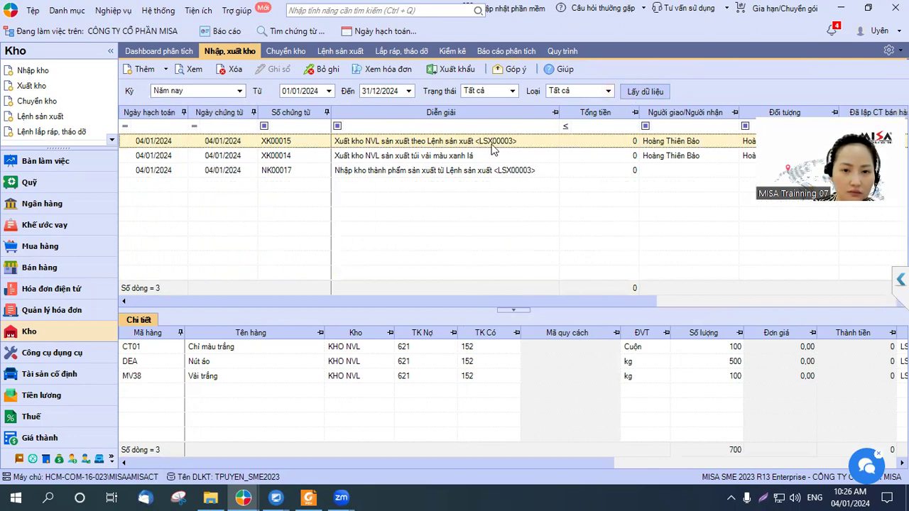
Step: Check the item details of the finished-goods receipt and the material issue for production order LSX00003
left_click(427, 171)
left_click(407, 143)
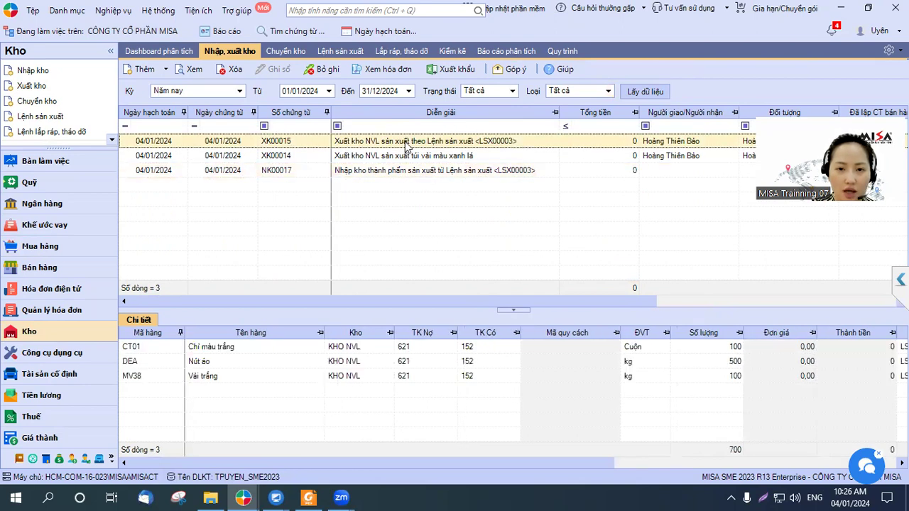
left_click(403, 173)
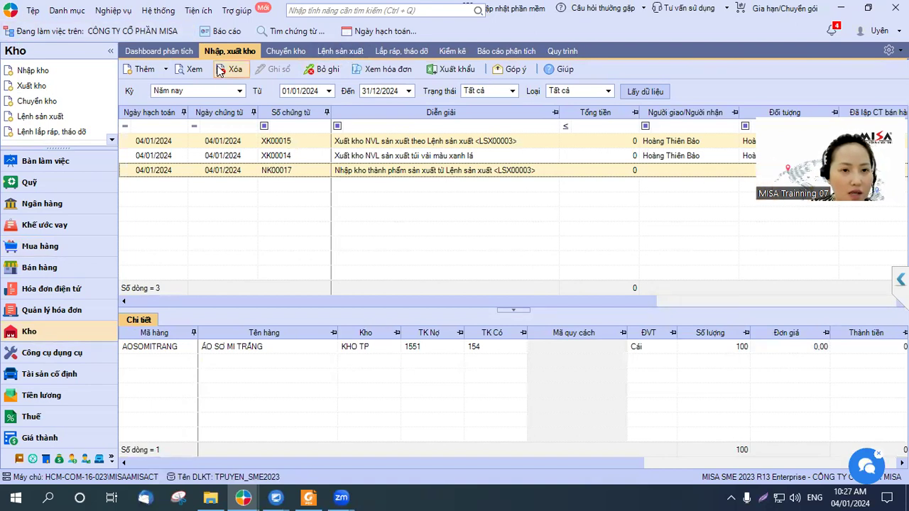
left_click(31, 71)
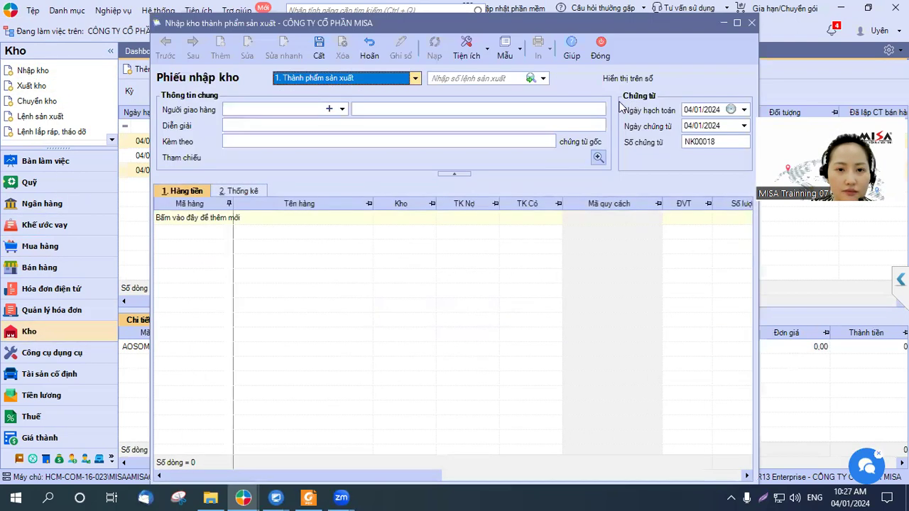
left_click(416, 78)
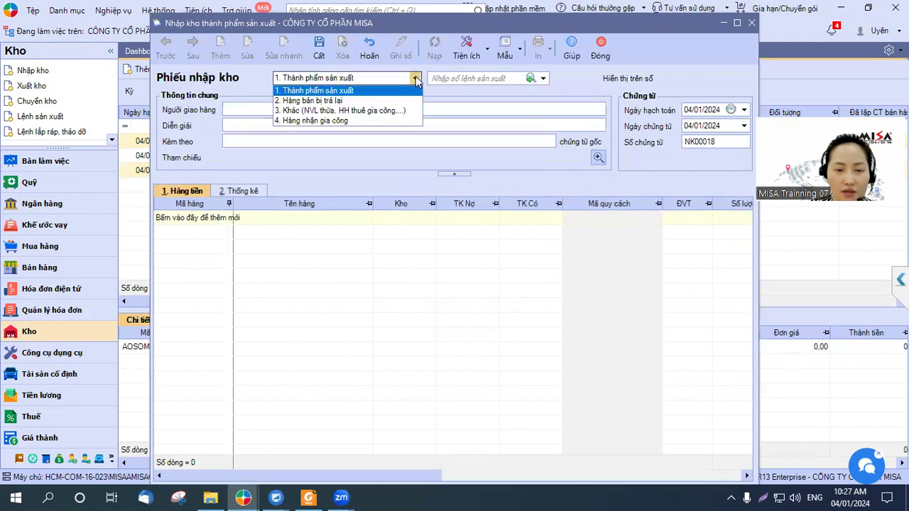
left_click(341, 91)
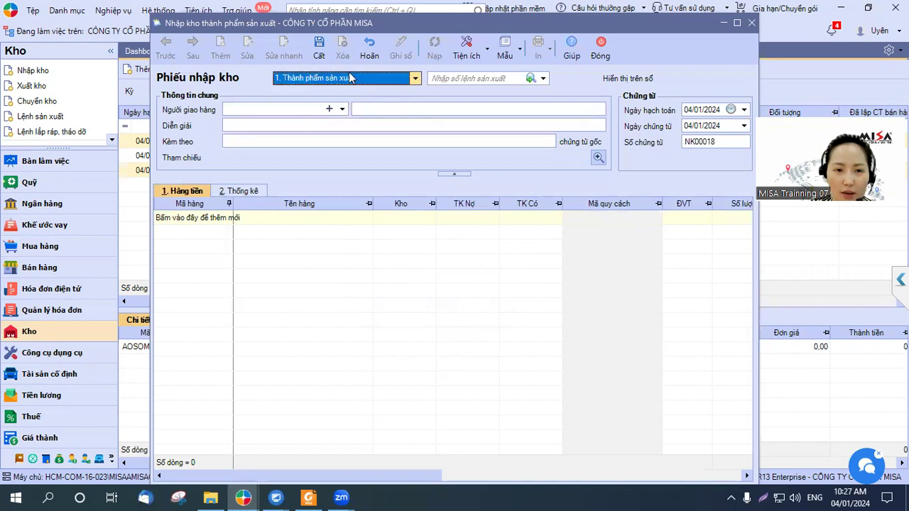
left_click(264, 125)
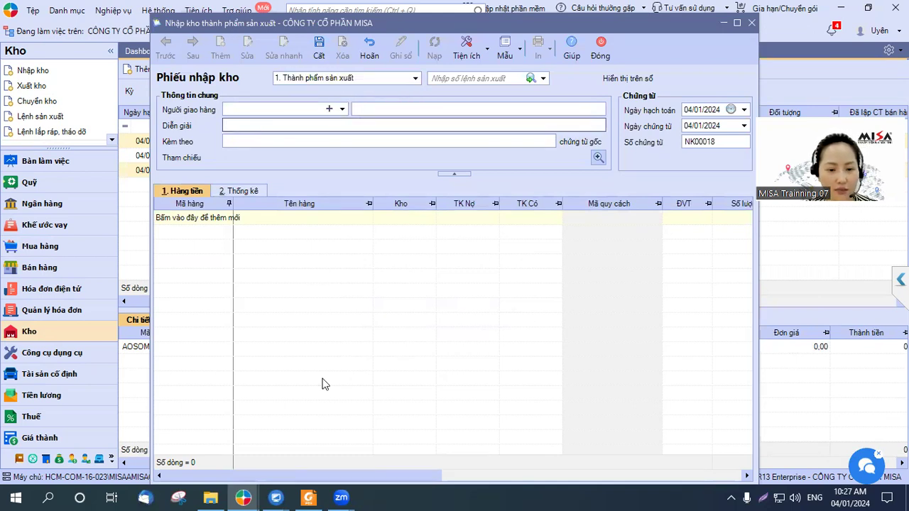
Step: Review transaction 3's finished-goods receipt in the exercise document, then return to MISA SME and discard the blank receipt
left_click(307, 497)
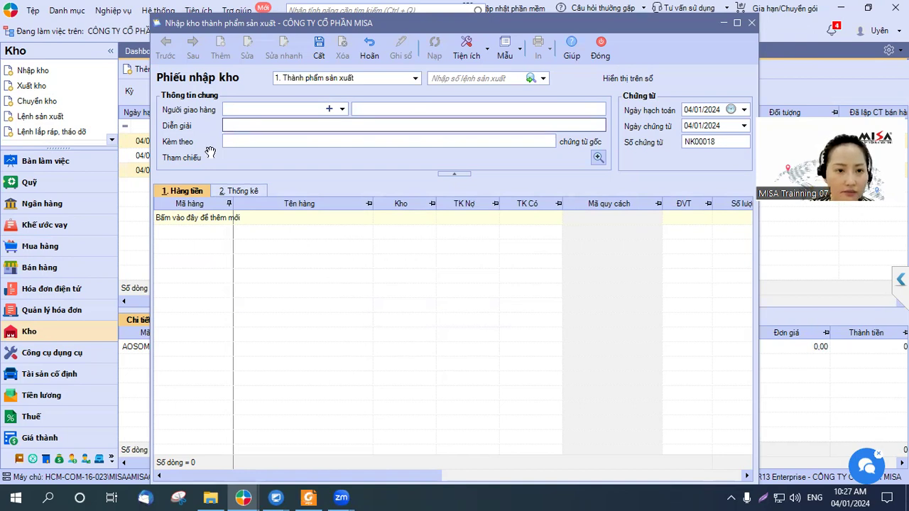
scroll(463, 284, "up", 3)
scroll(463, 282, "up", 2)
scroll(464, 282, "down", 2)
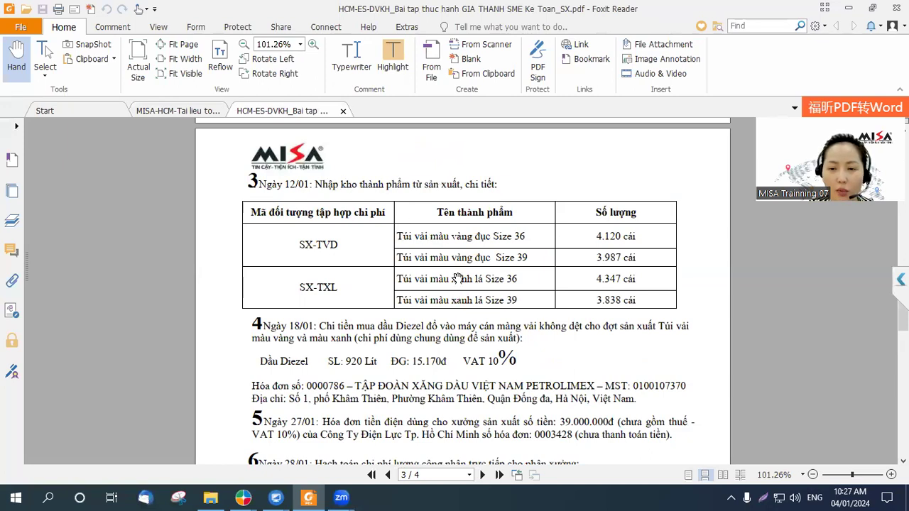
key("alt+Tab")
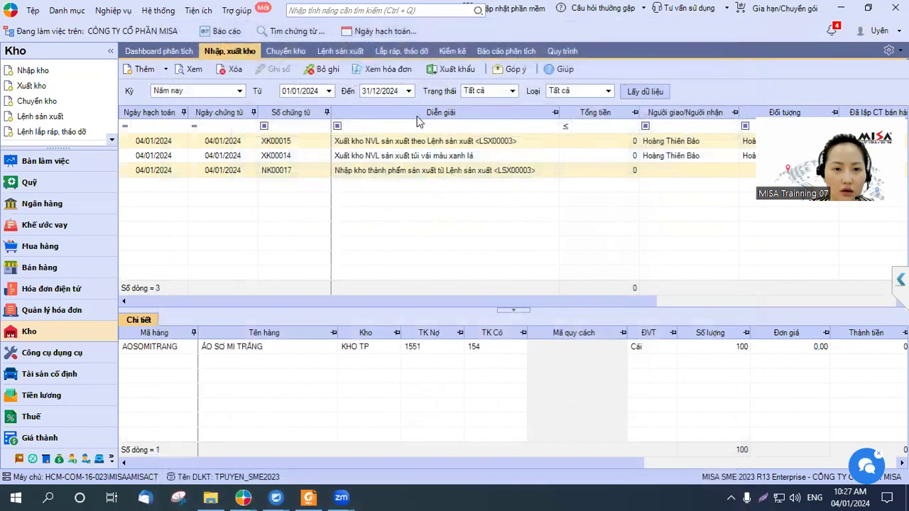
left_click(752, 23)
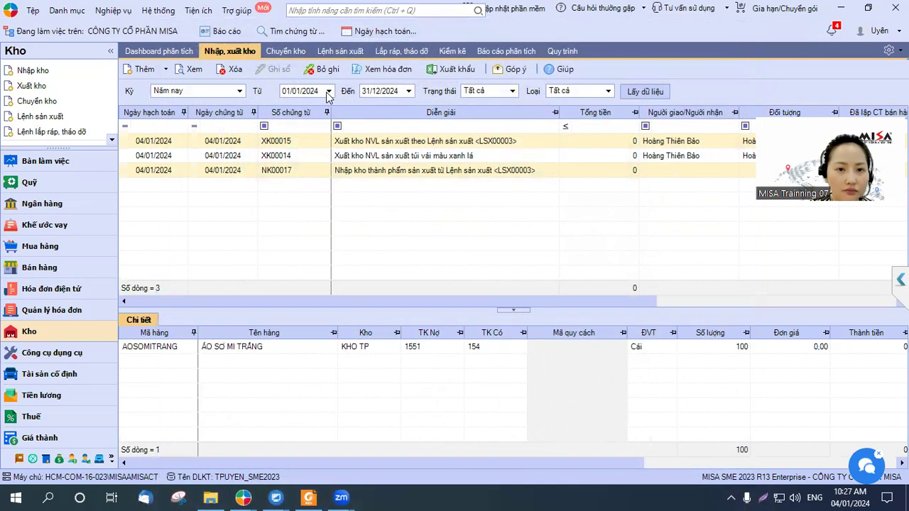
Step: Reload the stock vouchers from 01/01/2023 and filter their descriptions by "nhập"
left_click(321, 90)
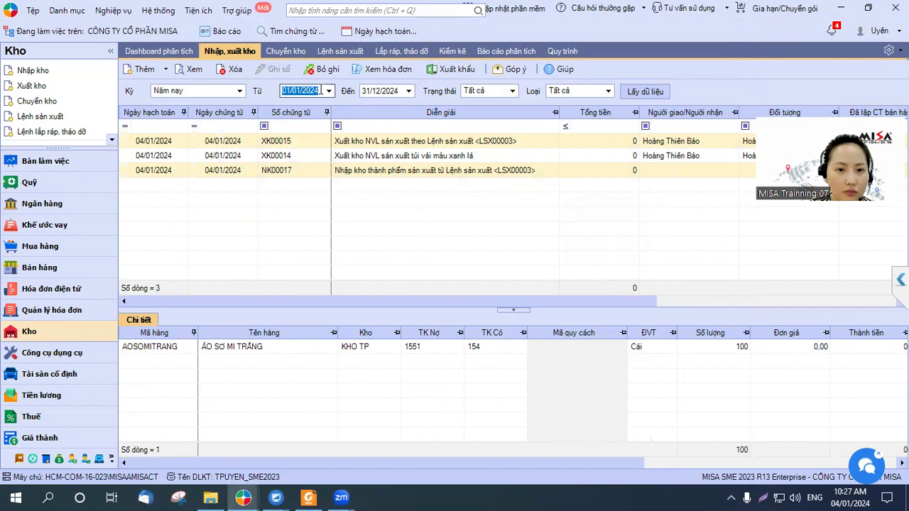
left_click(320, 91)
key("BackSpace")
type("3")
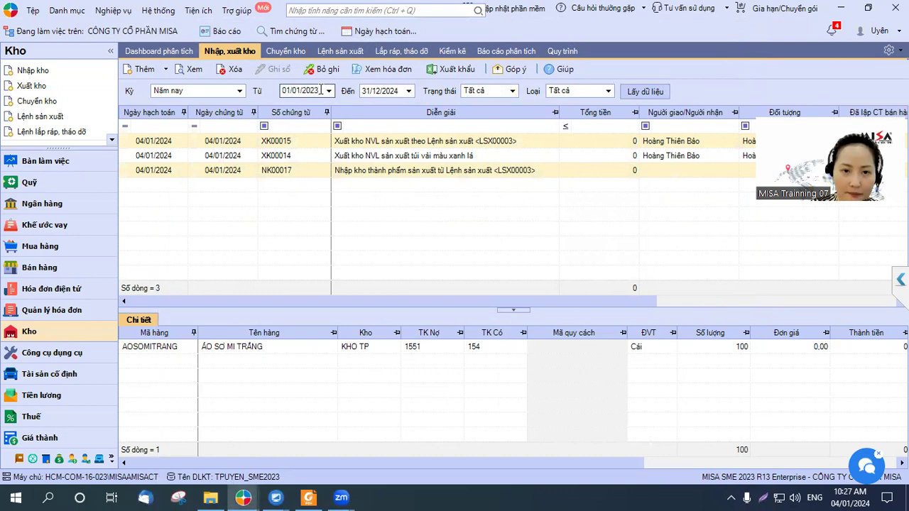
left_click(655, 92)
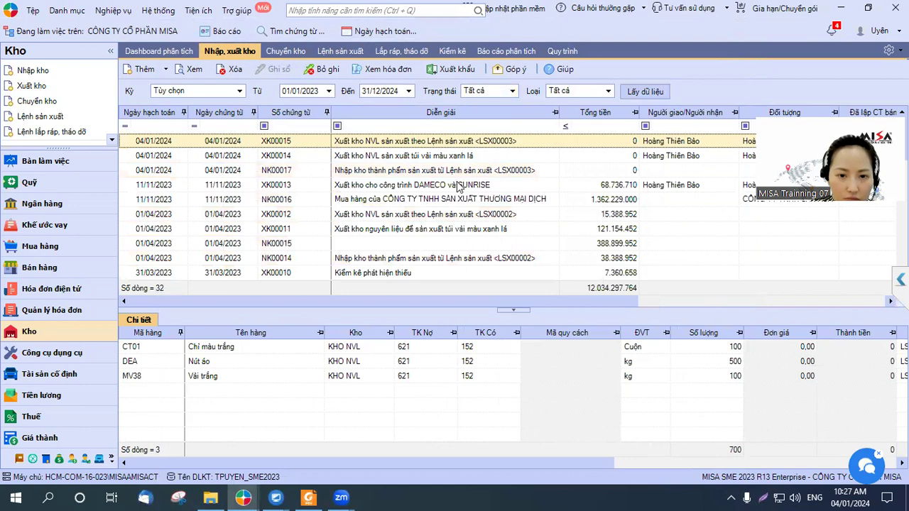
left_click(537, 128)
type("nhập")
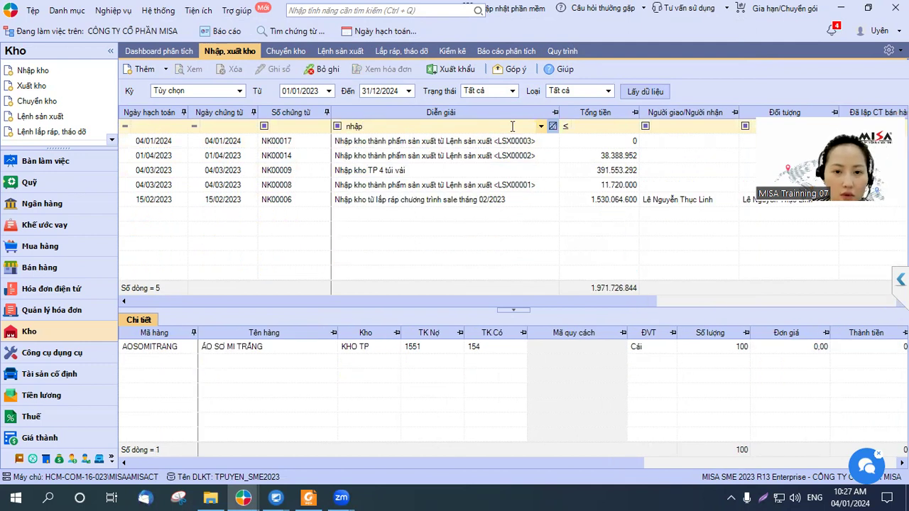
Step: Duplicate the finished-goods receipt "Nhập kho TP 4 túi vải" as a new receipt
left_click(410, 172)
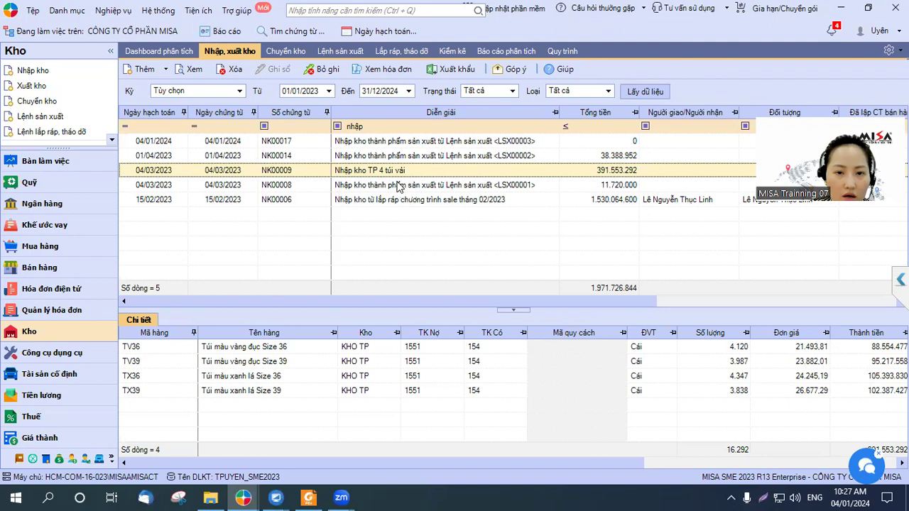
right_click(395, 174)
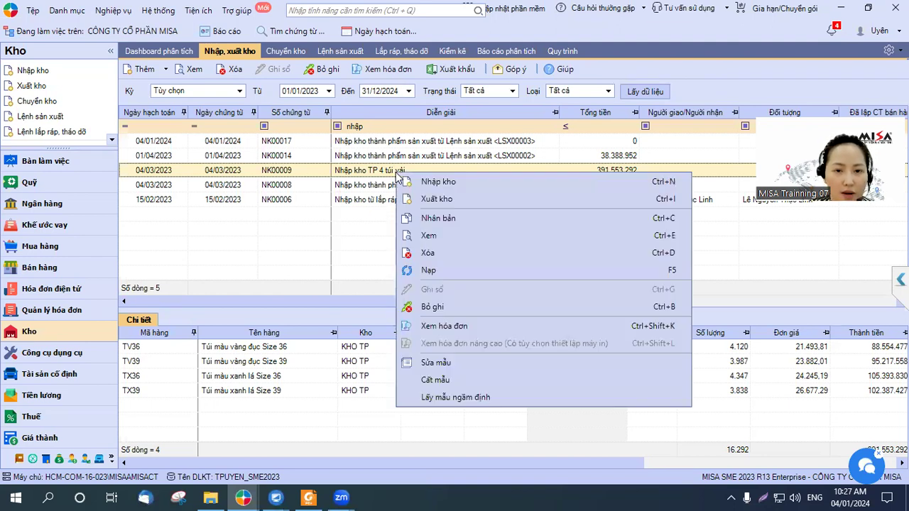
key("Escape")
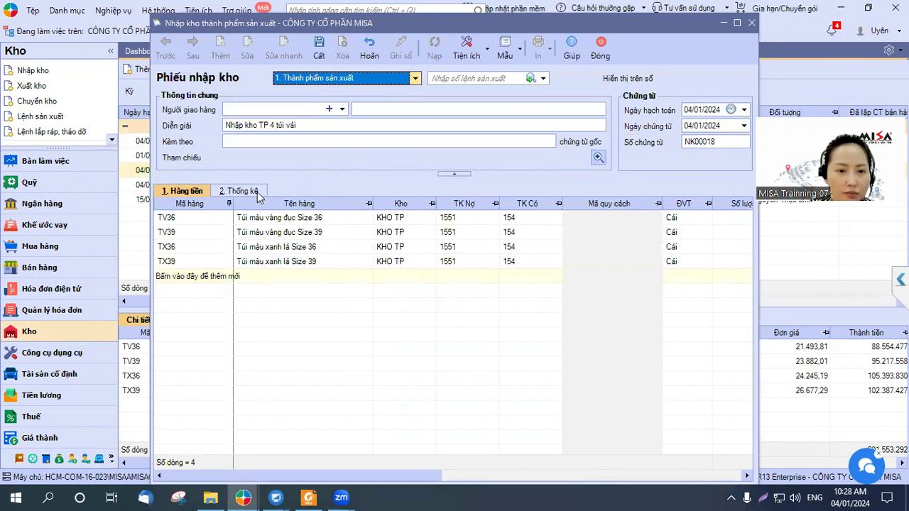
Step: Set the costing object (Đối tượng THCP) of the yellow bag lines TV36 and TV39 to VANGDUC
left_click(258, 194)
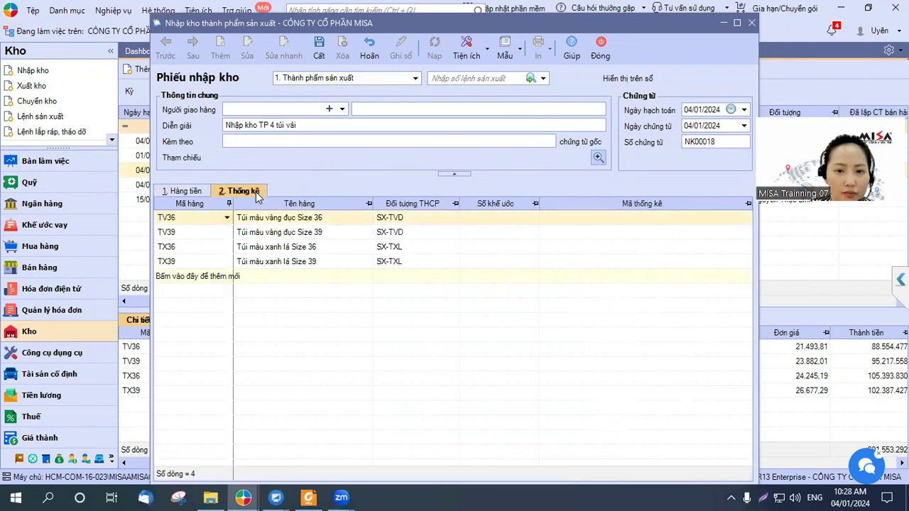
left_click(453, 219)
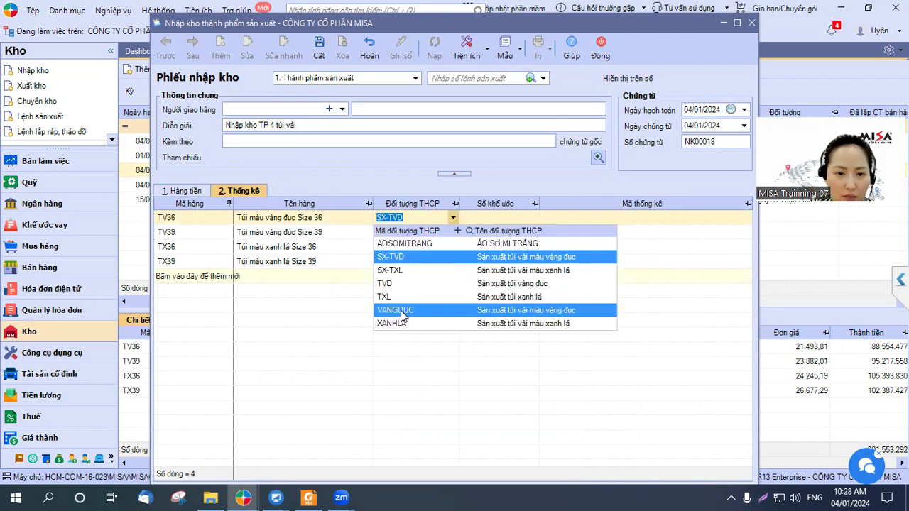
left_click(402, 316)
left_click(453, 232)
left_click(453, 232)
left_click(394, 327)
Step: Set the costing object (Đối tượng THCP) of the green bag lines TX36 and TX39 to XANHLA
left_click(453, 247)
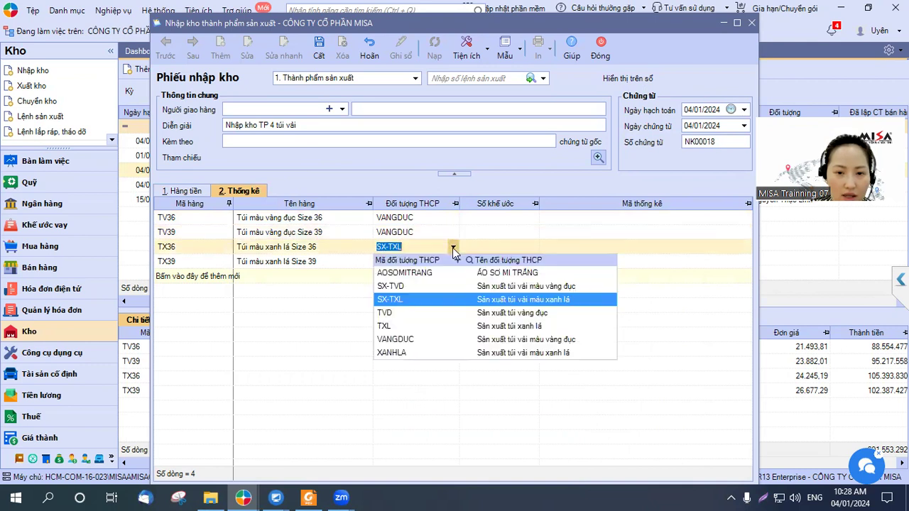
left_click(398, 353)
left_click(454, 263)
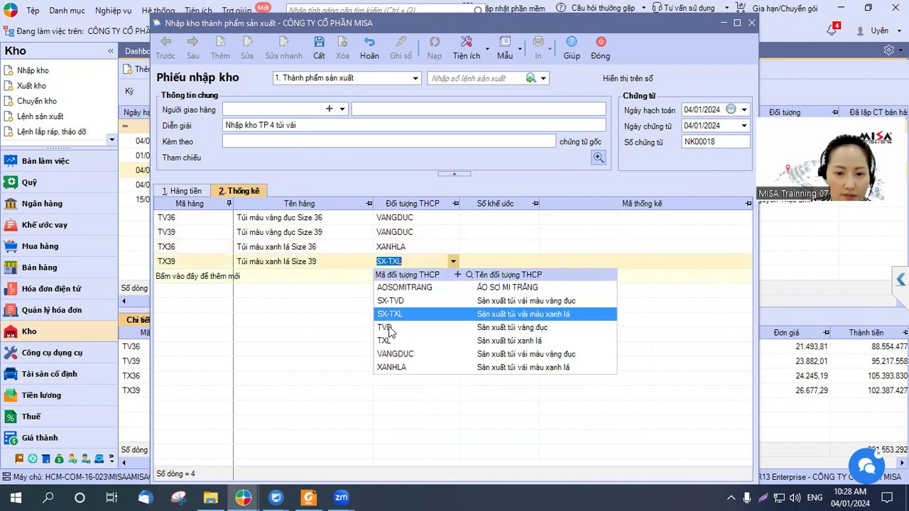
left_click(396, 367)
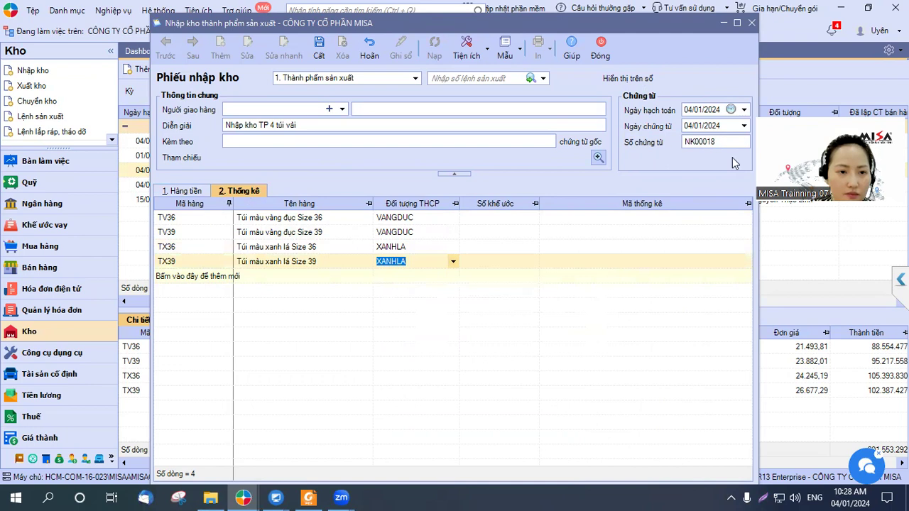
Step: Clear the unit prices (Đơn giá) of the four bag lines TV36, TV39, TX36 and TX39 in the new receipt
left_click(171, 191)
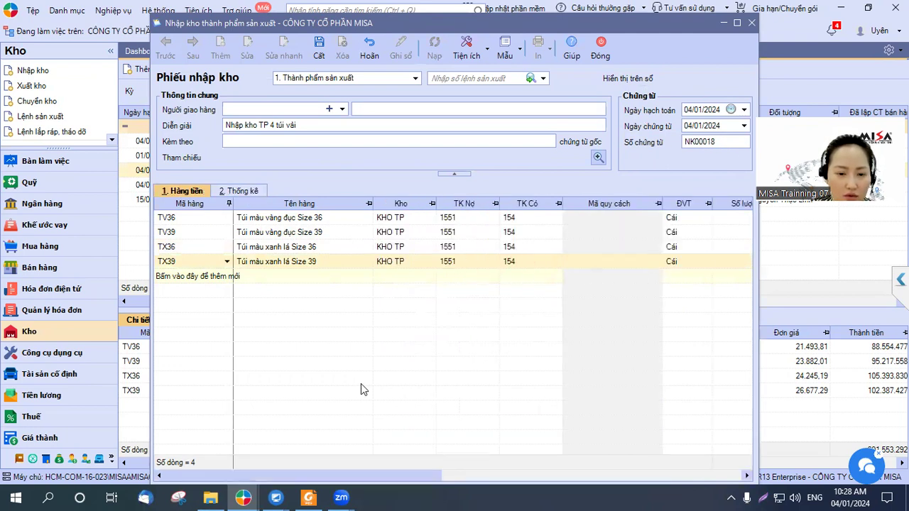
left_click_drag(334, 477, 487, 474)
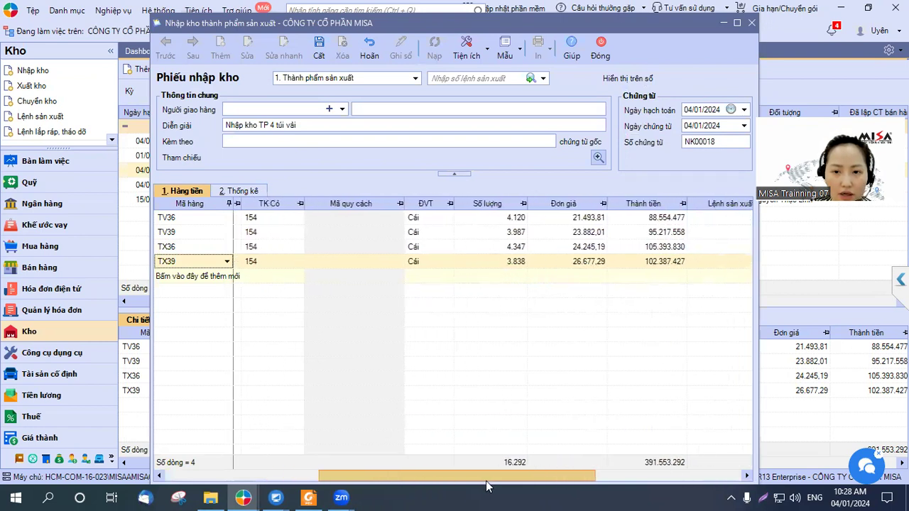
left_click(595, 218)
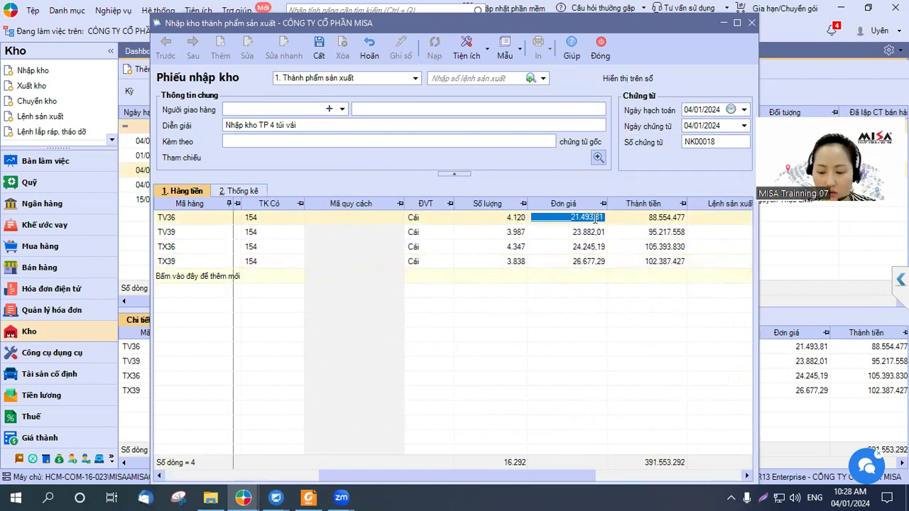
key("BackSpace")
left_click(584, 234)
key("BackSpace")
left_click(587, 248)
key("BackSpace")
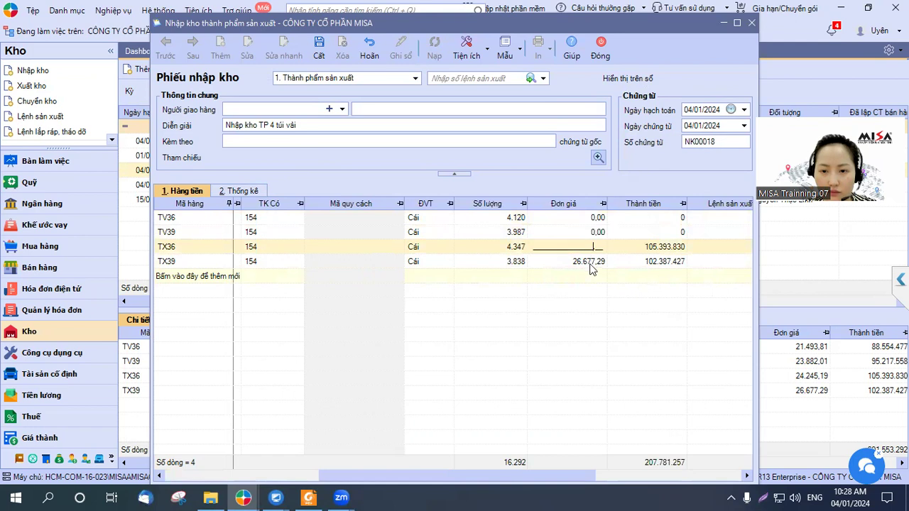
left_click(591, 263)
key("BackSpace")
left_click(654, 262)
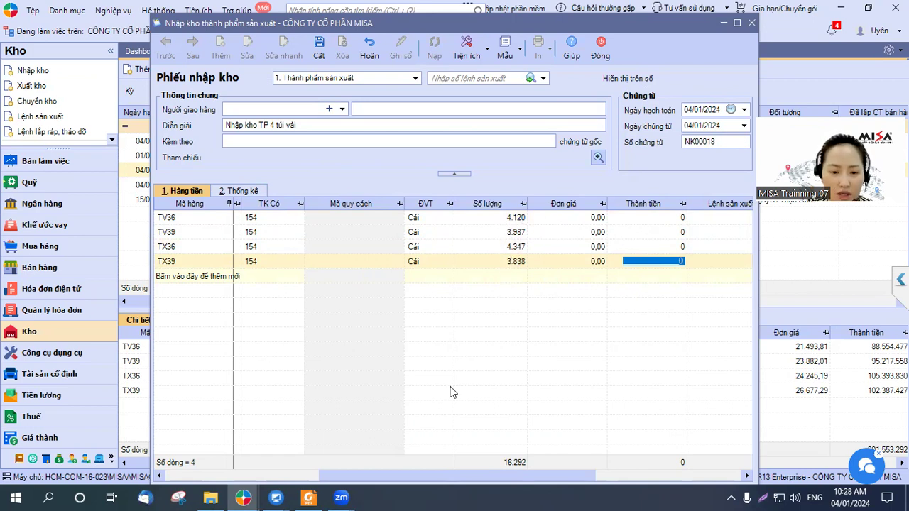
left_click_drag(397, 476, 329, 495)
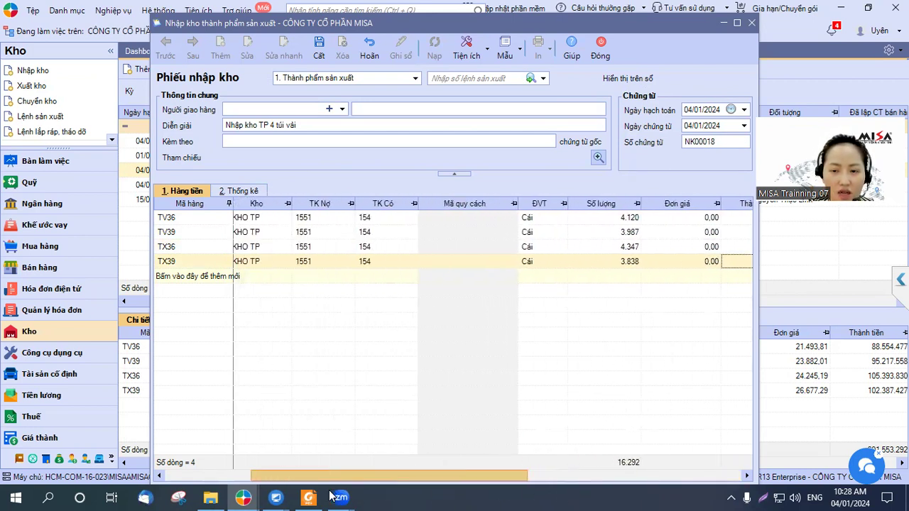
left_click(688, 232)
left_click_drag(380, 481, 262, 482)
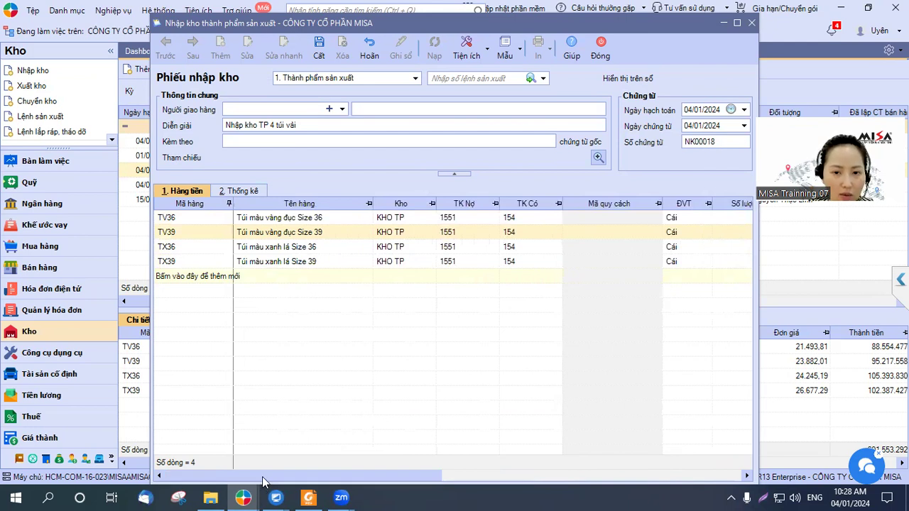
Step: Check the costing object (Đối tượng THCP) assigned to each of the four bag lines TV36, TV39, TX36 and TX39
left_click(249, 192)
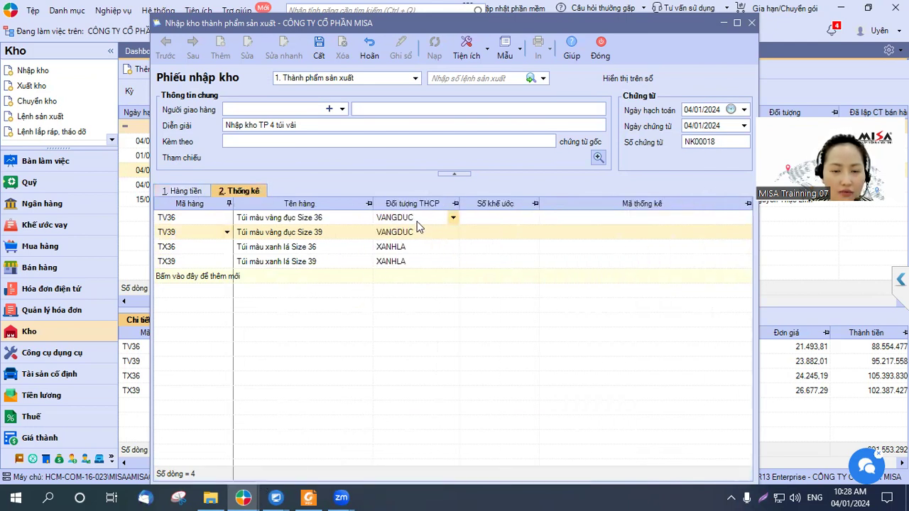
left_click(262, 221)
key("Down")
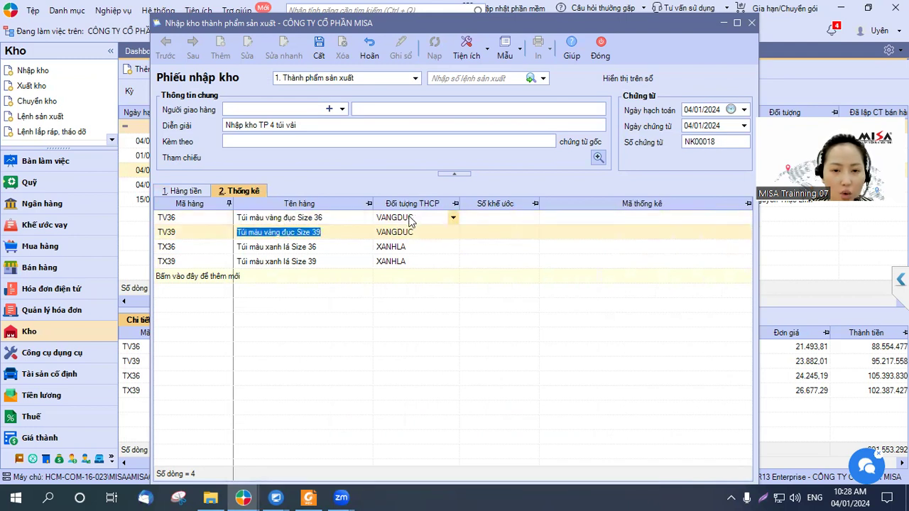
left_click(410, 222)
left_click(410, 233)
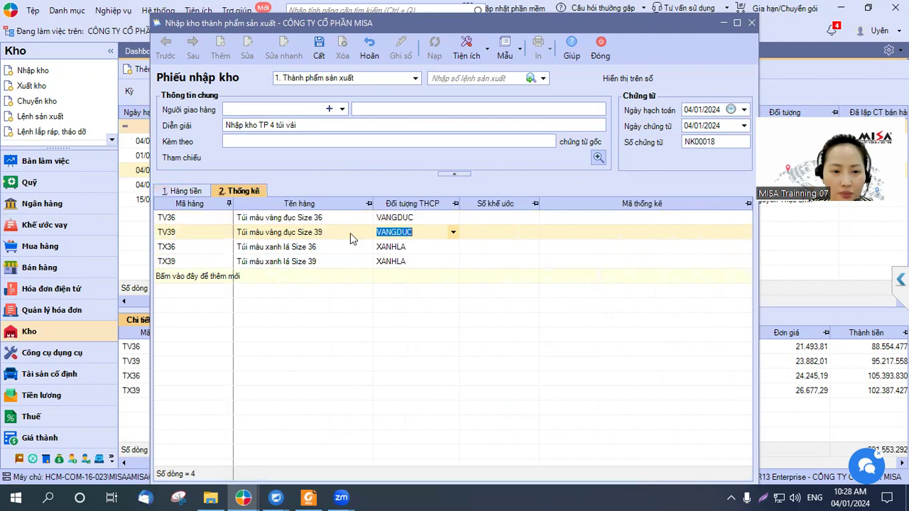
left_click(270, 250)
left_click(277, 262)
left_click(394, 249)
left_click(395, 262)
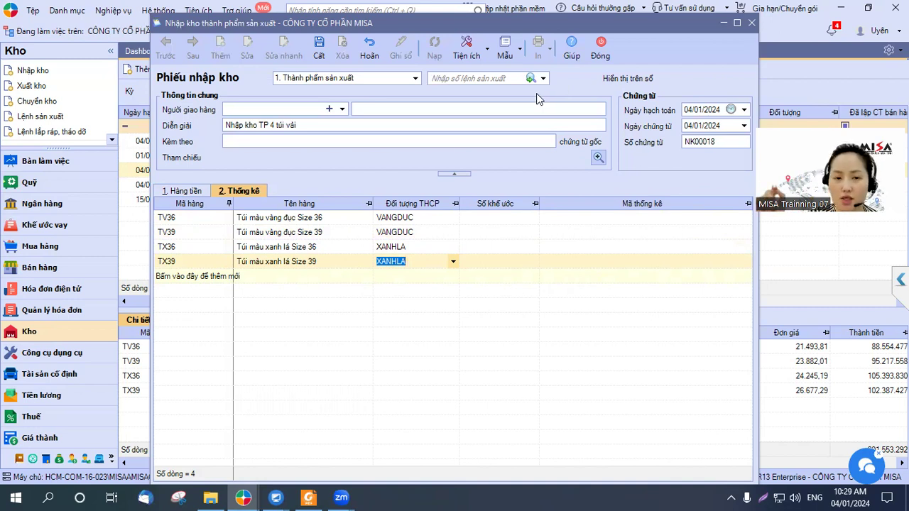
Step: Save the new finished-goods receipt "Nhập kho TP 4 túi vải" and close it
left_click(192, 193)
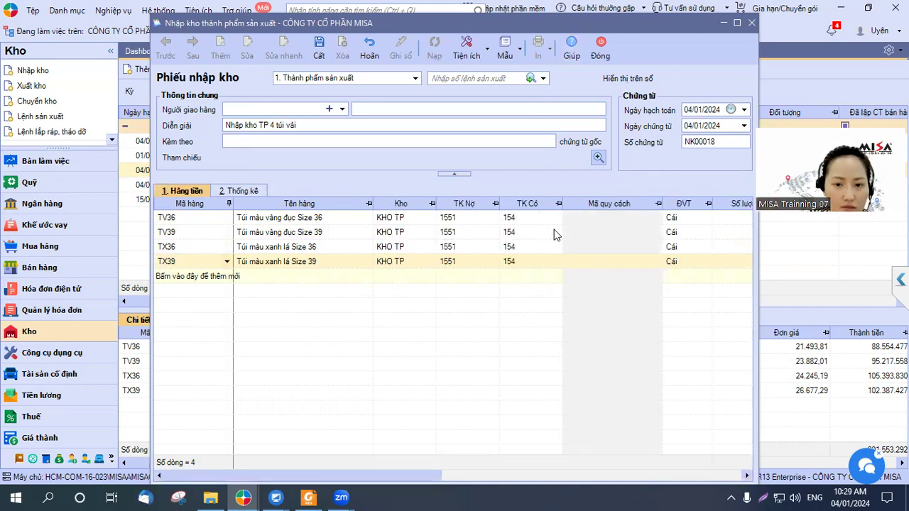
left_click(255, 192)
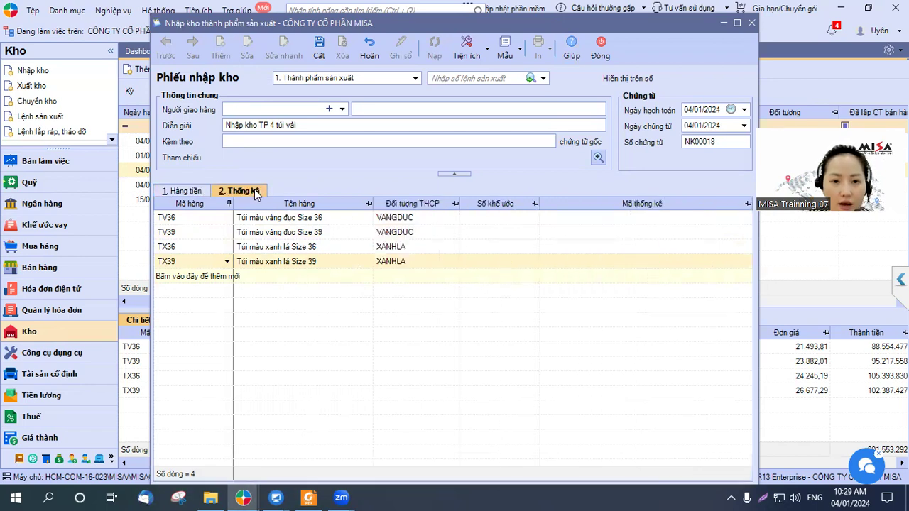
left_click(196, 192)
left_click(318, 48)
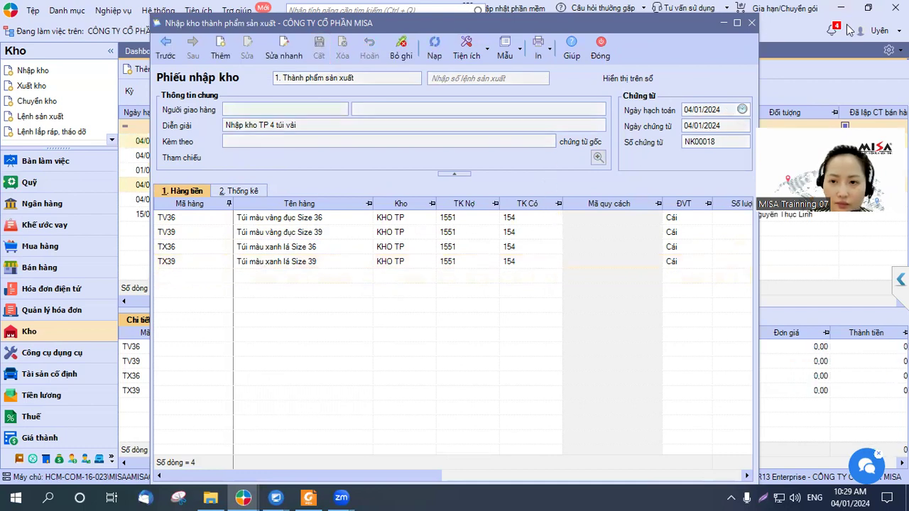
left_click(751, 22)
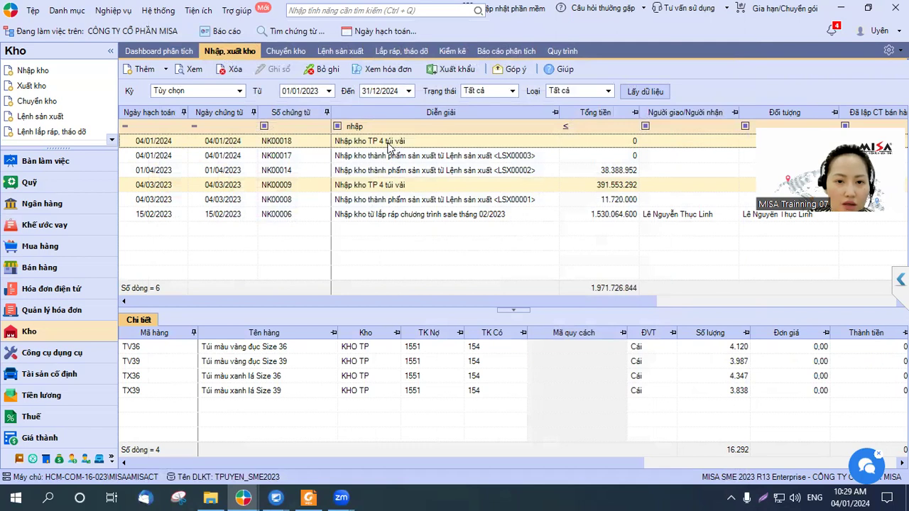
Step: Switch to Foxit Reader, review the product-costing steps in the MISA summary PDF, and return to MISA SME
left_click(309, 497)
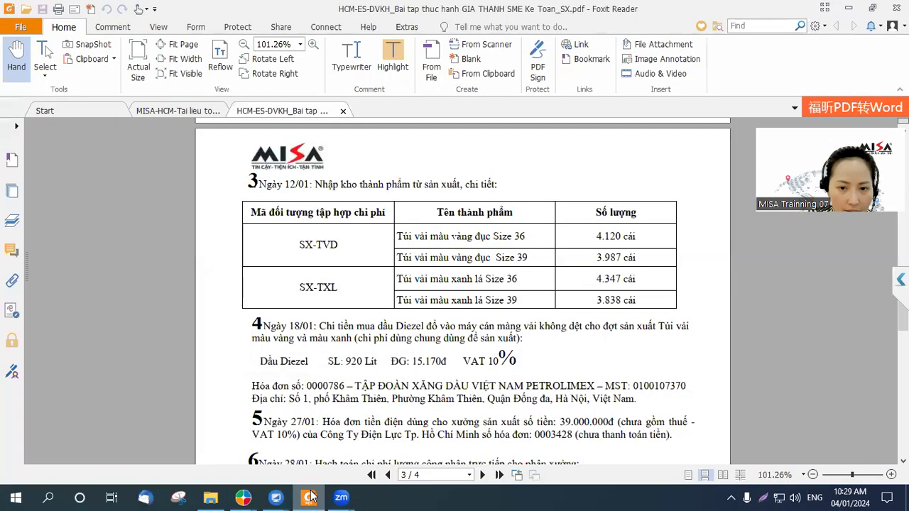
left_click(206, 112)
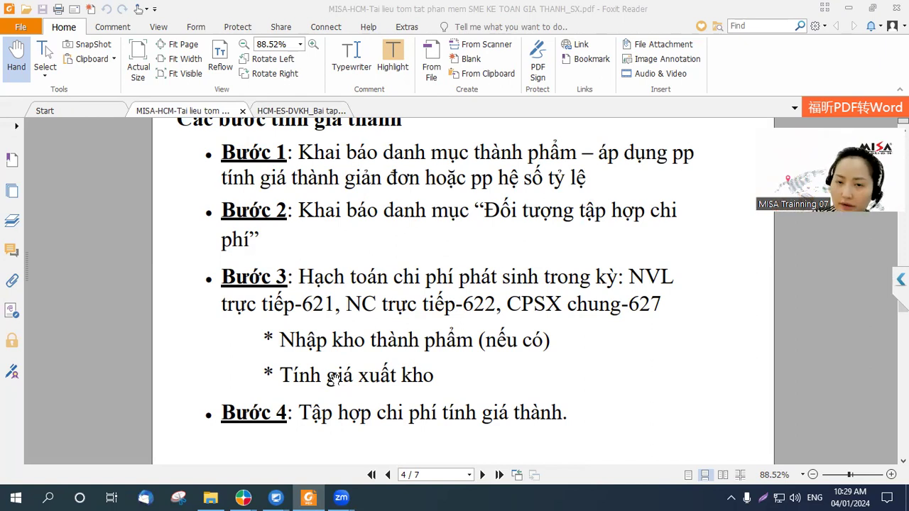
key("alt+Tab")
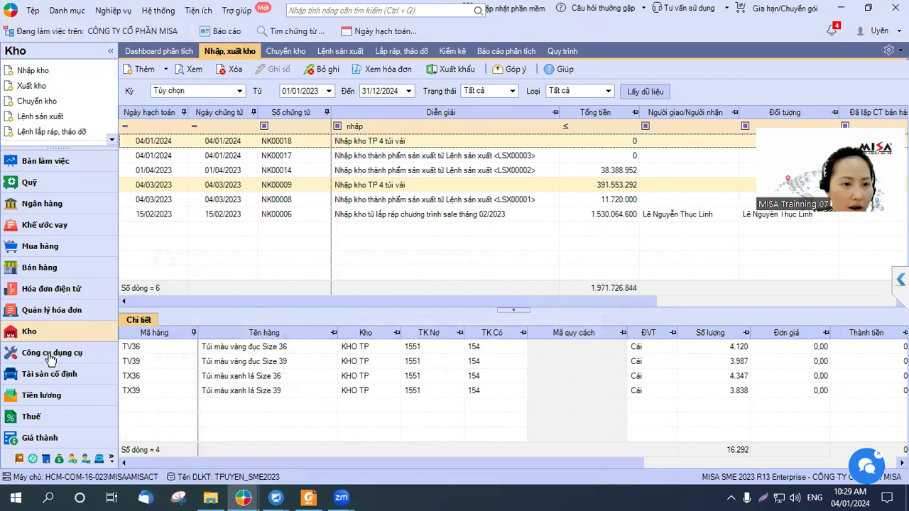
Step: Calculate issue prices (Tính giá xuất kho) for all items, Năm nay, monthly and by warehouse, without backing up the data
left_click_drag(59, 148, 59, 199)
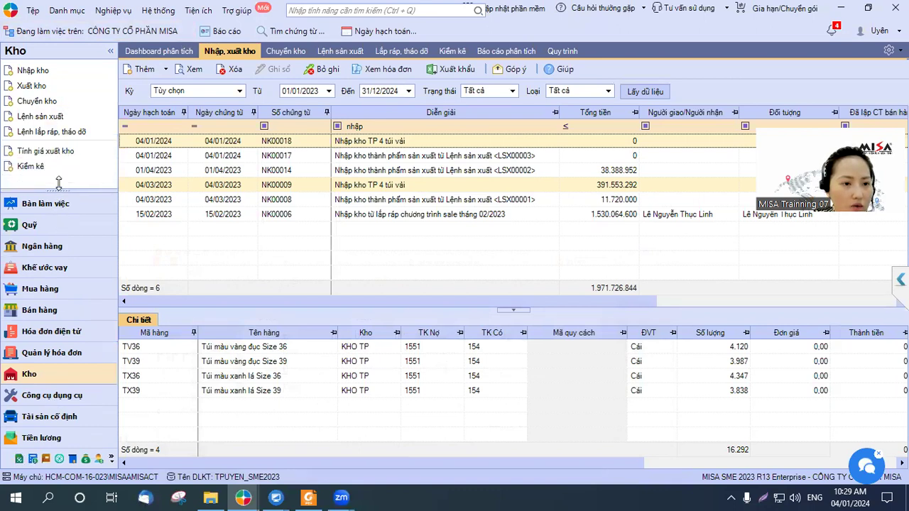
left_click(56, 152)
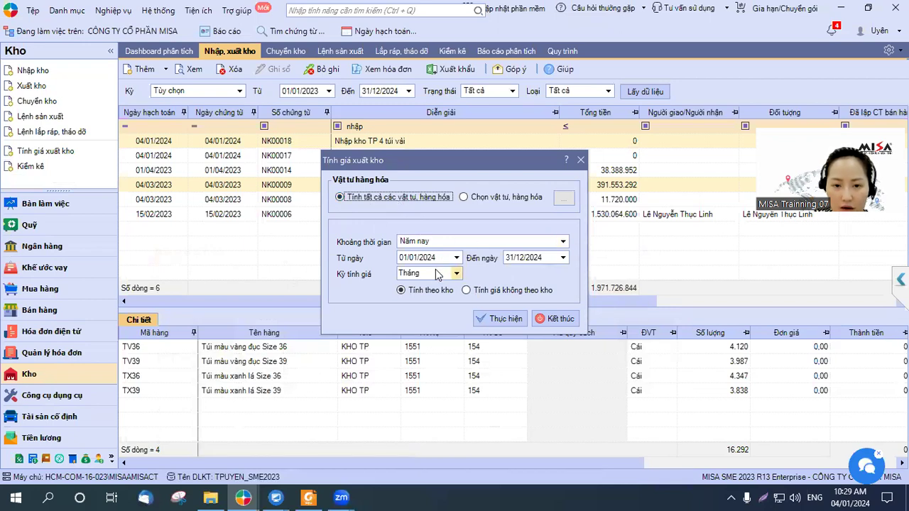
left_click(497, 318)
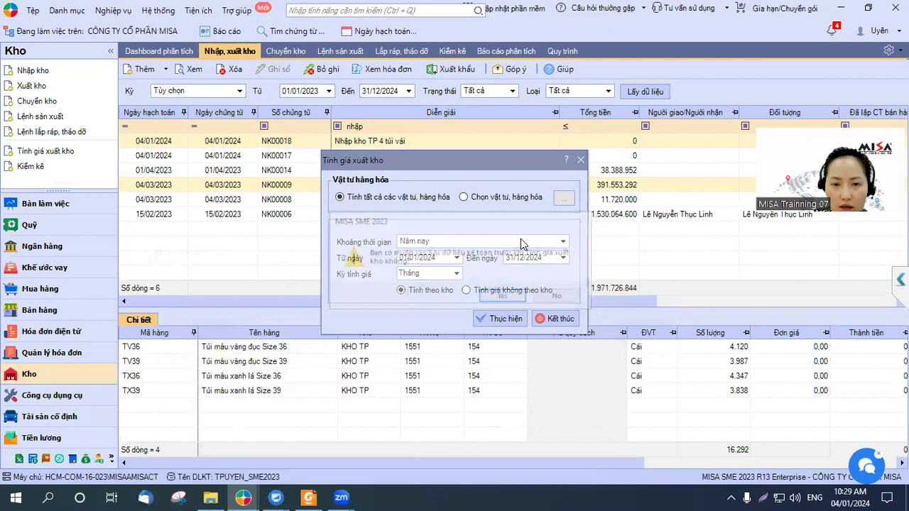
left_click(540, 296)
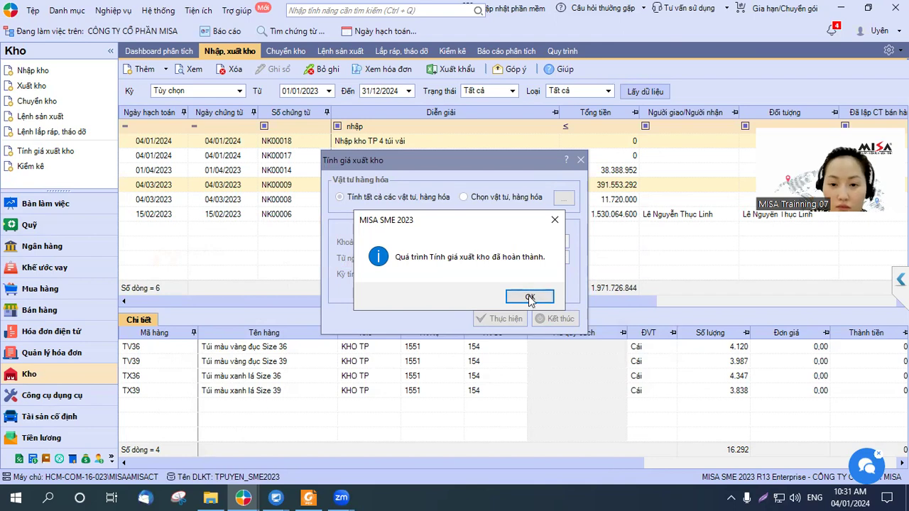
left_click(531, 296)
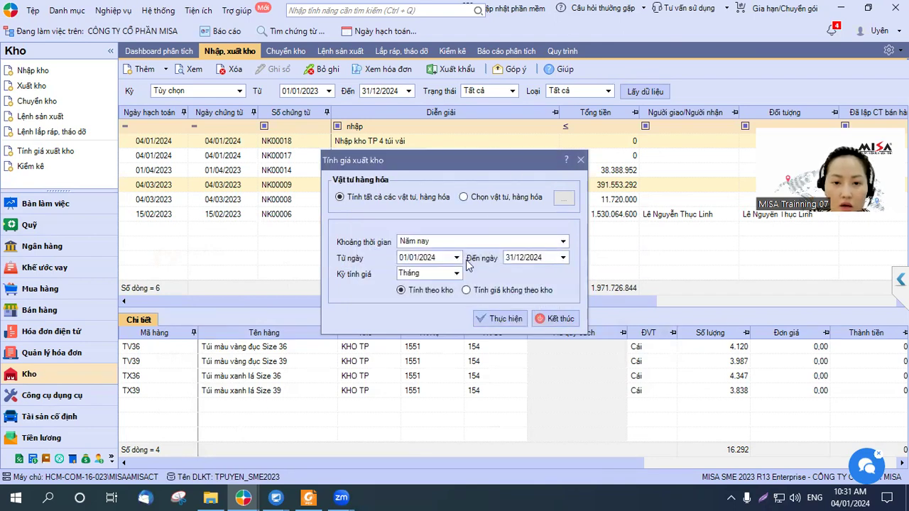
left_click(559, 318)
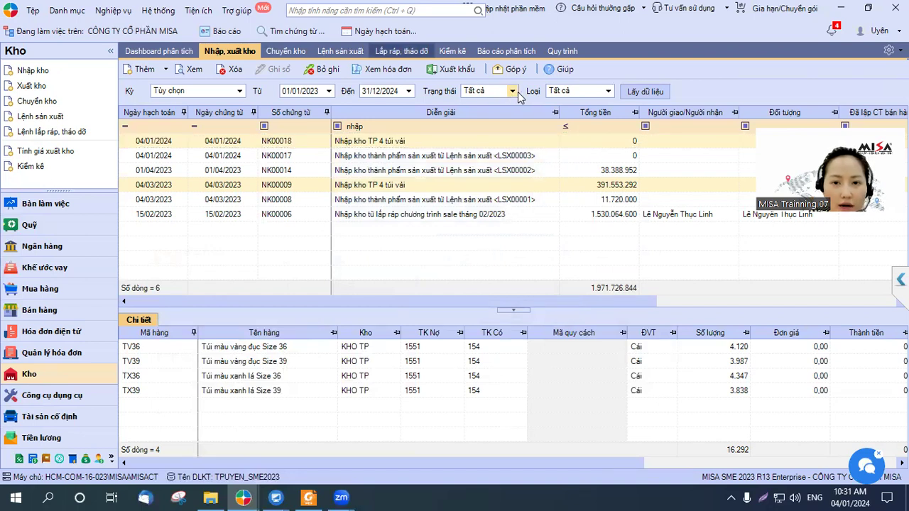
Step: Filter the voucher list to goods issues (Phiếu xuất kho) and clear the "nhập" description filter
left_click(608, 91)
left_click(615, 105)
left_click(645, 91)
left_click(397, 126)
key("BackSpace")
key("BackSpace")
key("BackSpace")
key("BackSpace")
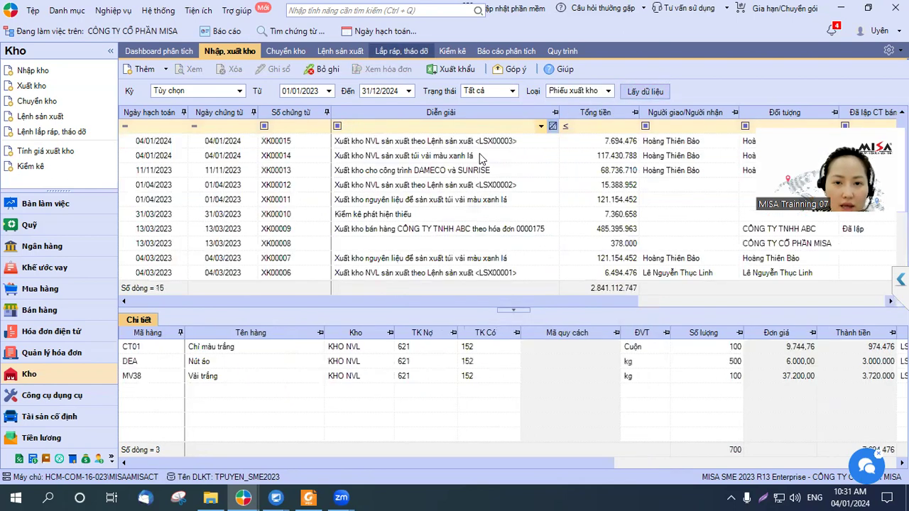
Step: Examine the unit prices and amounts of the material issues XK00015 and XK00014
left_click(434, 142)
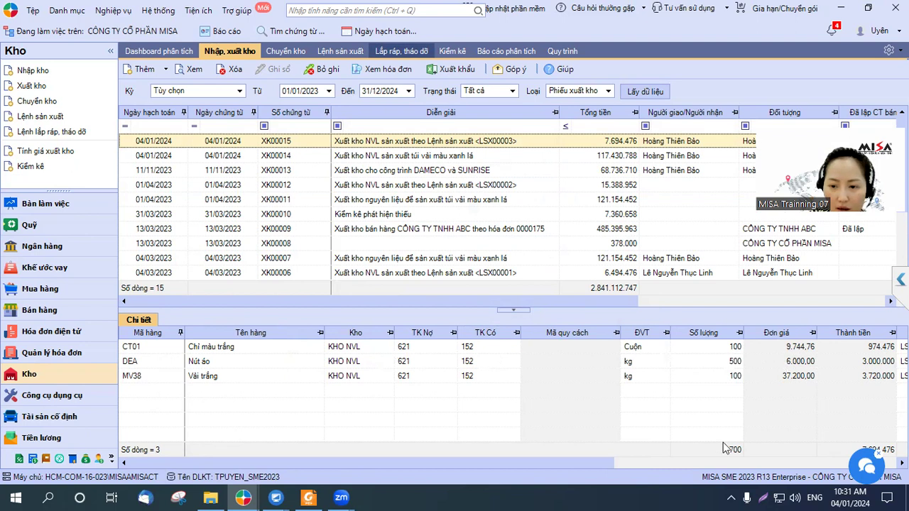
left_click(596, 465)
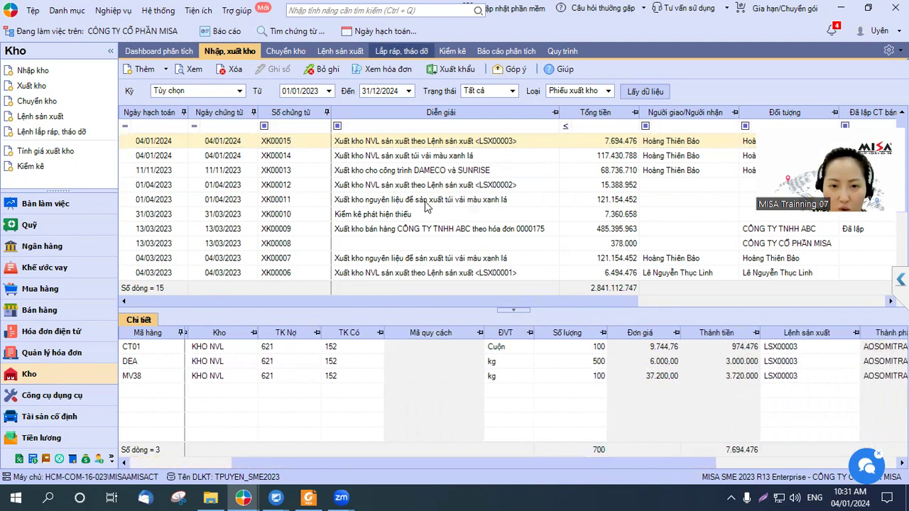
left_click(419, 163)
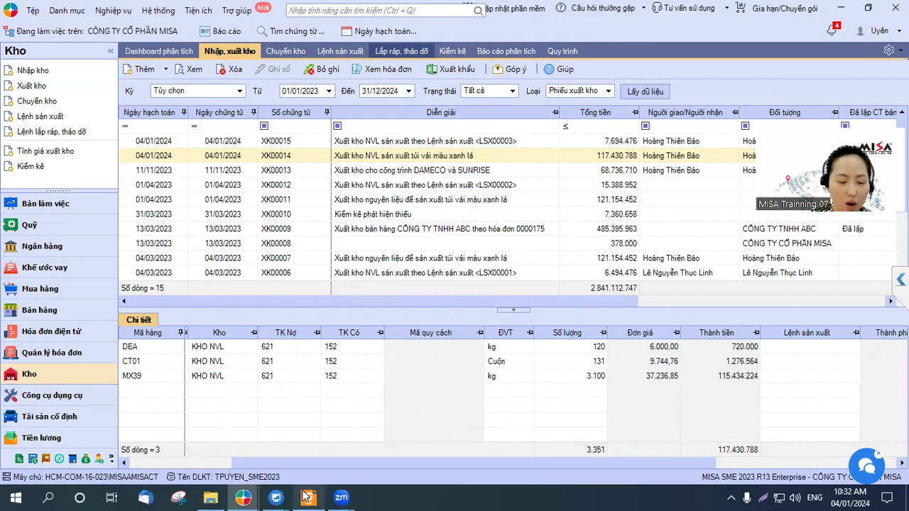
Step: Set the voucher type filter (Loại) back to Tất cả and reload the list
left_click(609, 92)
left_click(609, 95)
left_click(608, 92)
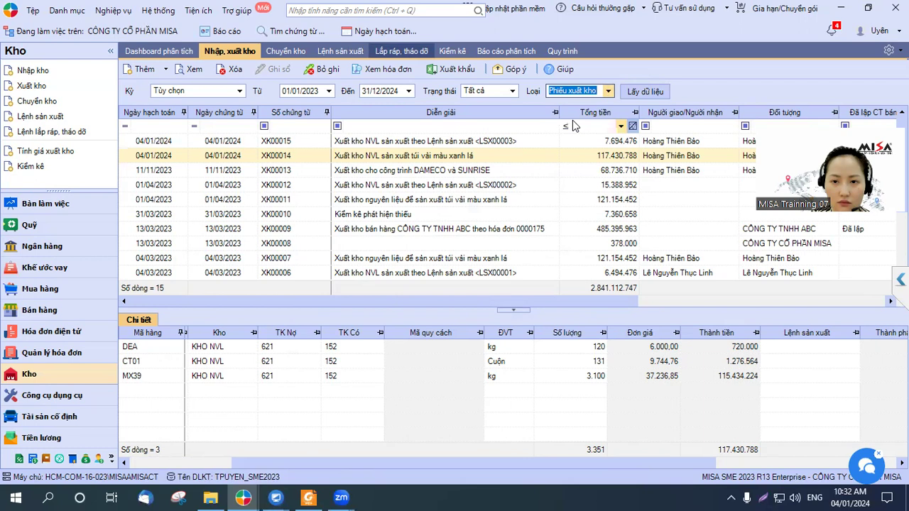
left_click(608, 92)
left_click(582, 125)
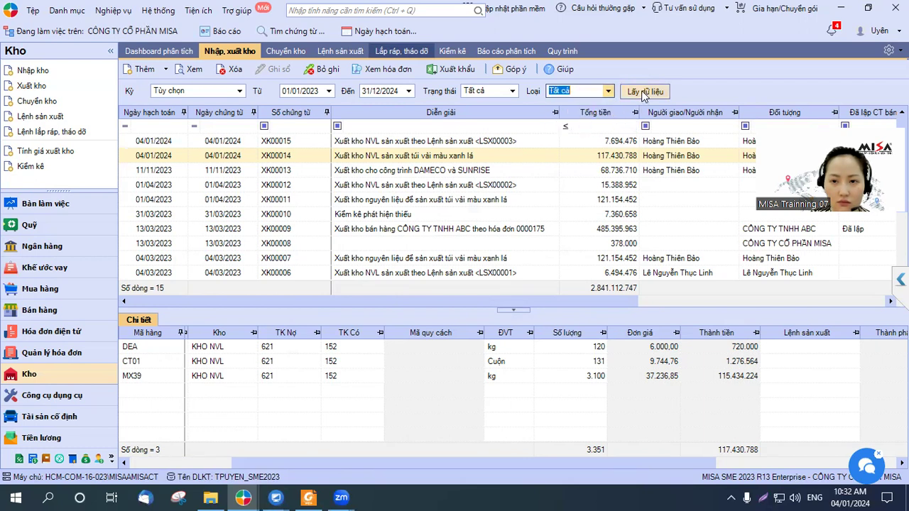
left_click(646, 91)
Step: Switch to Foxit Reader, review step 4 of the costing procedure in the PDF, and return to MISA SME
left_click(308, 497)
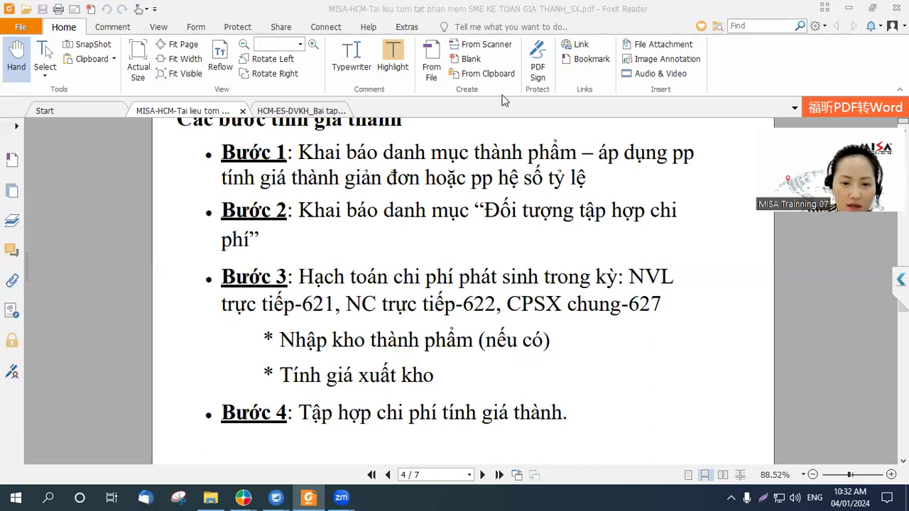
left_click(412, 417)
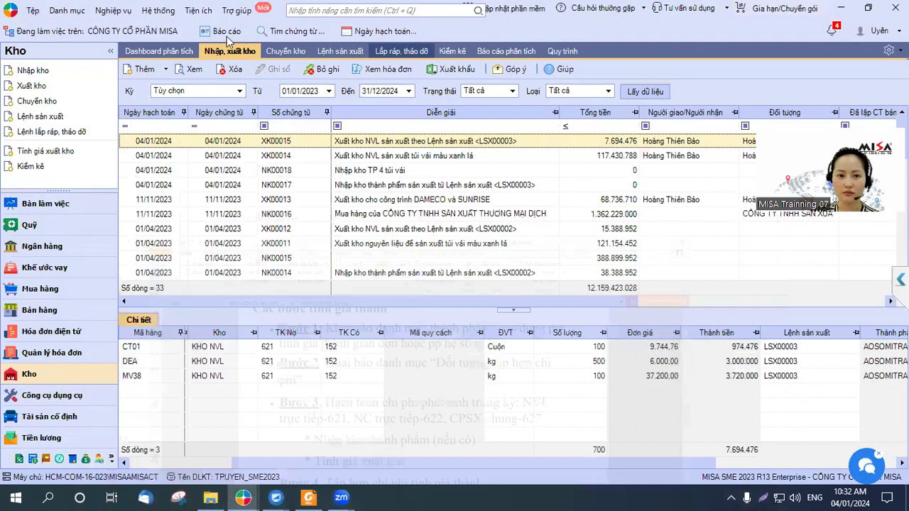
left_click(848, 8)
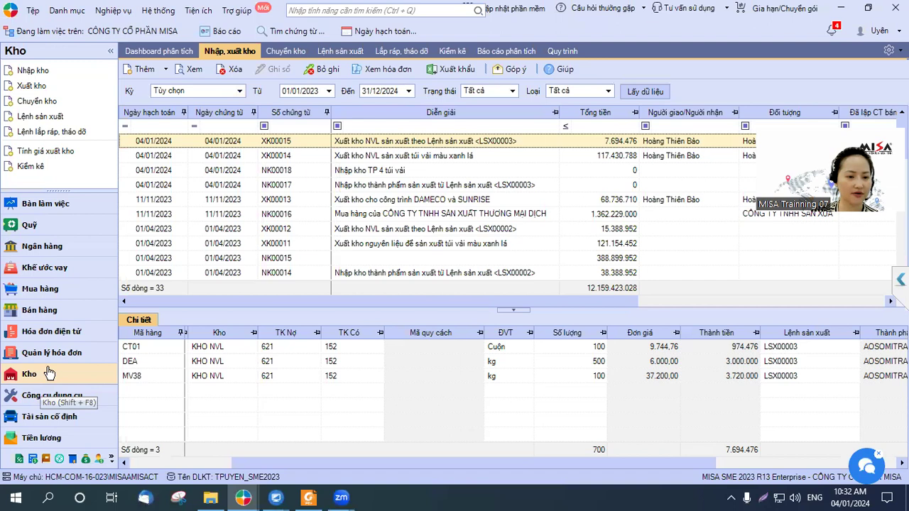
Step: Open the Giá thành module, look through its costing methods, and go to Sản xuất liên tục - Hệ số, tỷ lệ
left_click_drag(61, 192, 61, 169)
left_click(63, 437)
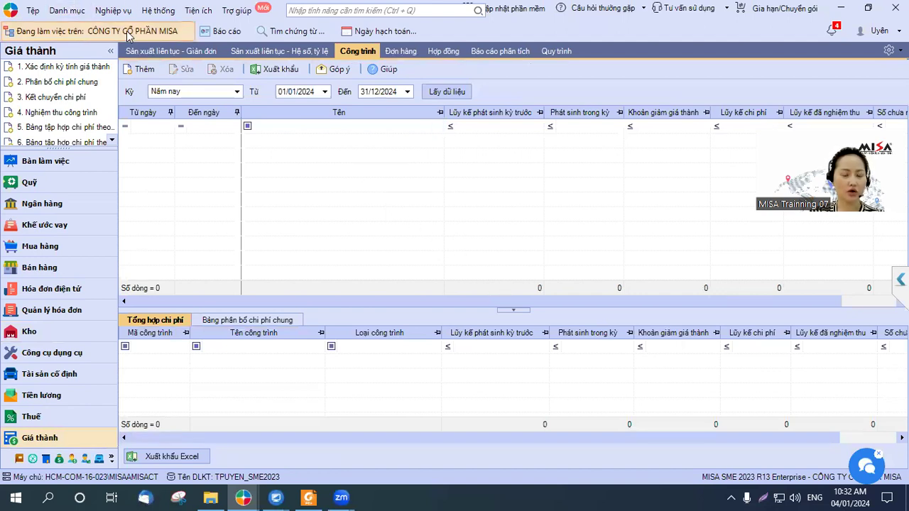
left_click(166, 53)
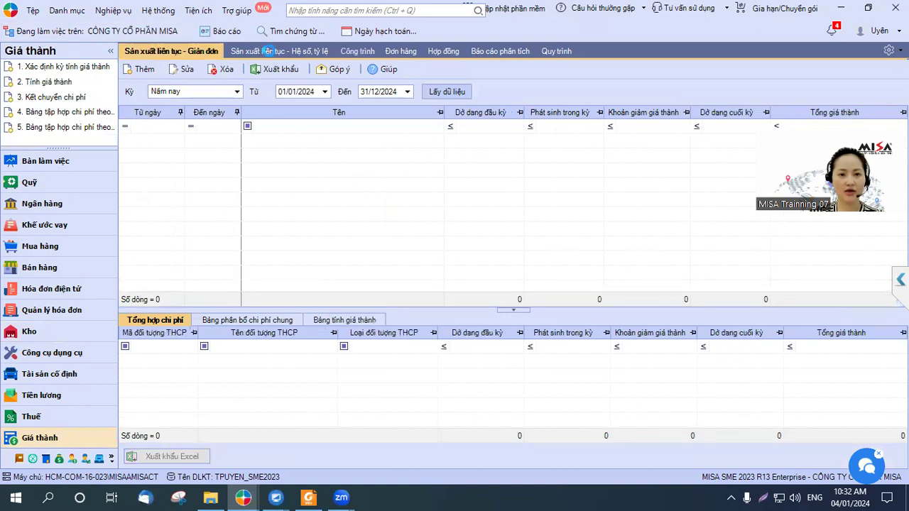
left_click(266, 51)
left_click(358, 51)
left_click(400, 51)
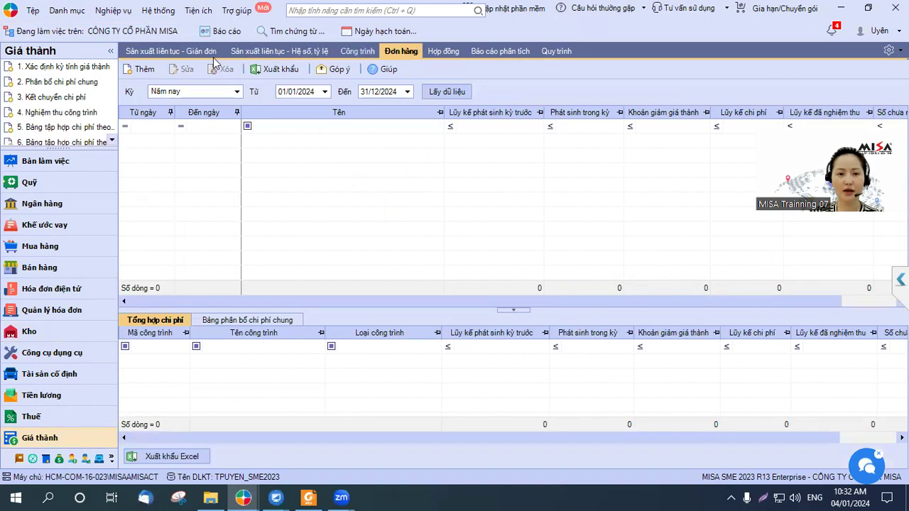
left_click(207, 52)
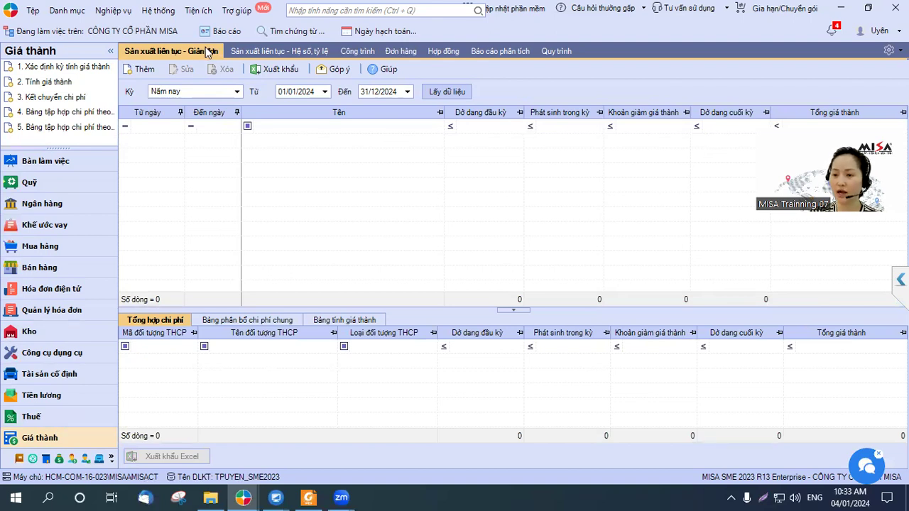
left_click(284, 57)
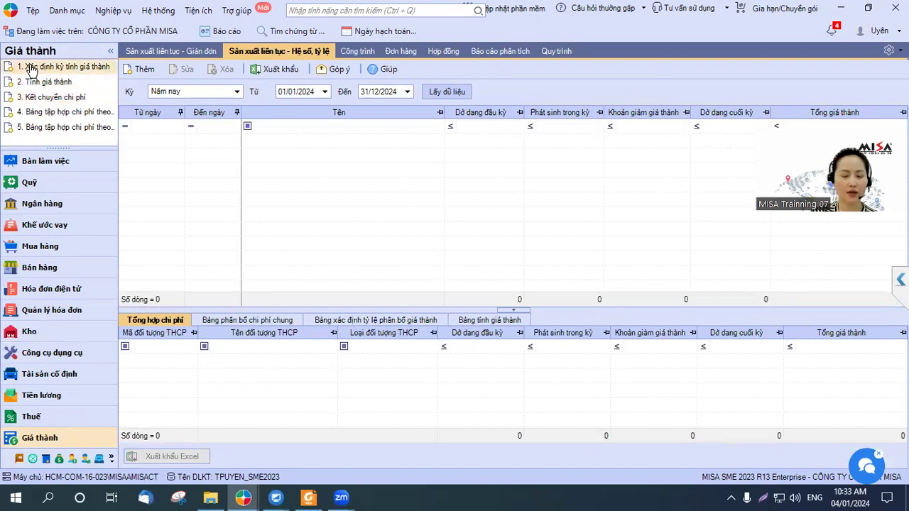
Step: Create and save a costing period for Tháng này, 01/01/2024 to 31/01/2024, with the cost objects VANGDUC and XANHLA
left_click(60, 65)
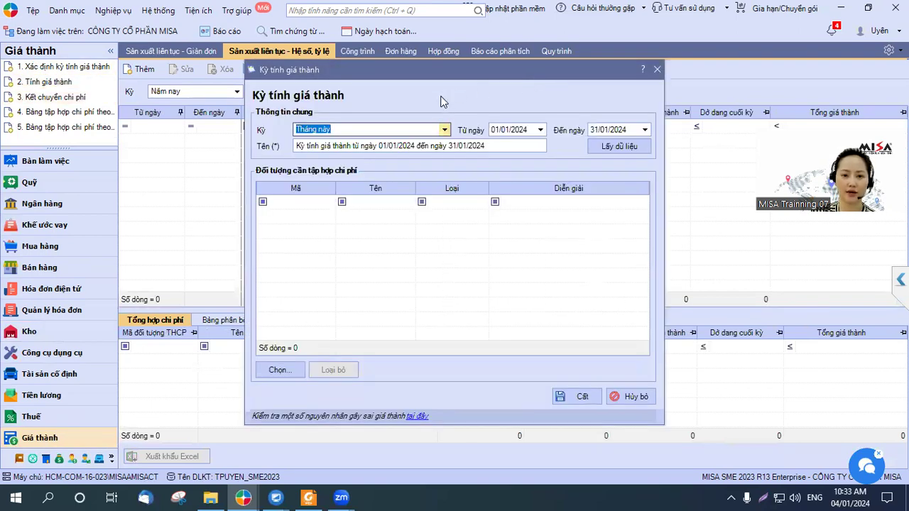
left_click(630, 146)
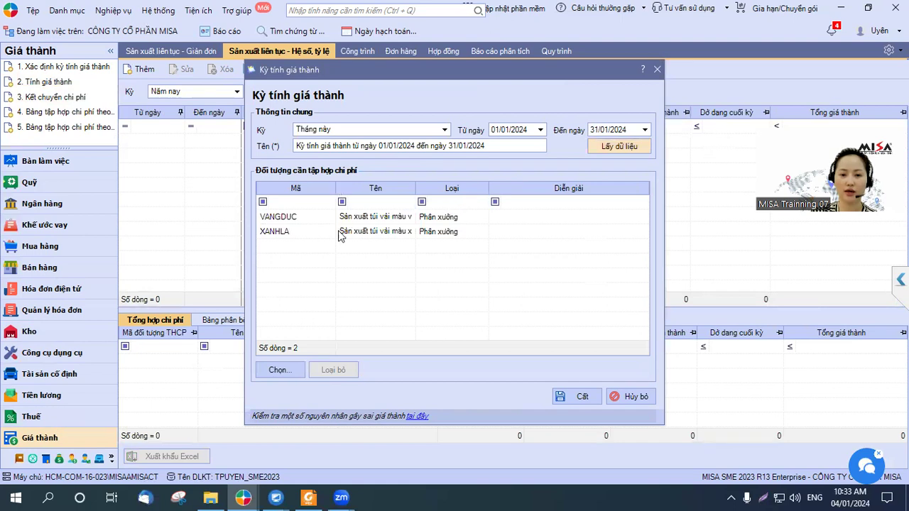
left_click(299, 218)
left_click(296, 233)
left_click(580, 398)
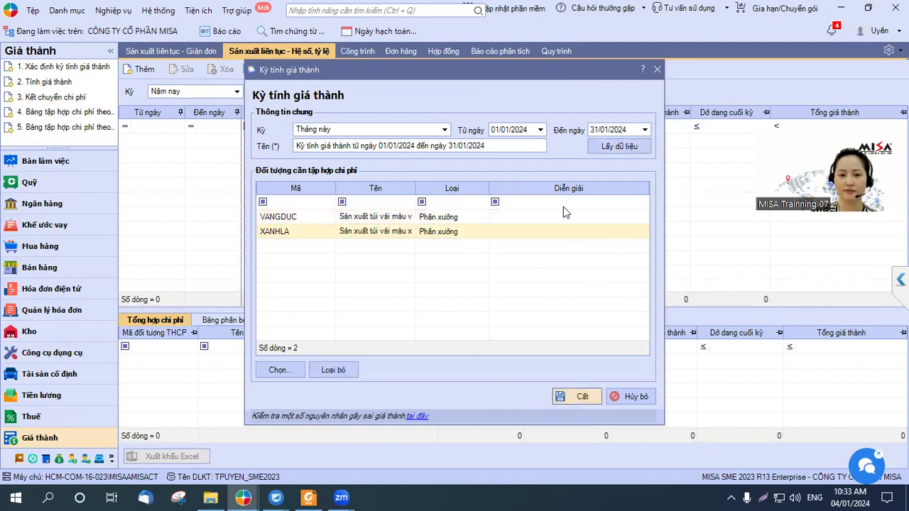
Step: Open Tính giá thành for the 01/01/2024 to 31/01/2024 period and examine the total and unallocated amounts of accounts 622, 6272 and 6277
left_click(61, 83)
left_click(497, 252)
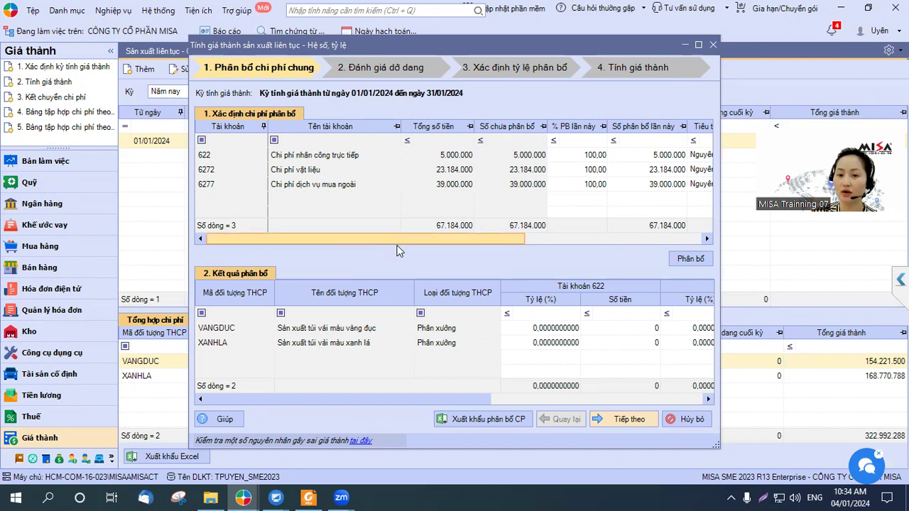
left_click_drag(403, 240, 467, 239)
left_click(453, 155)
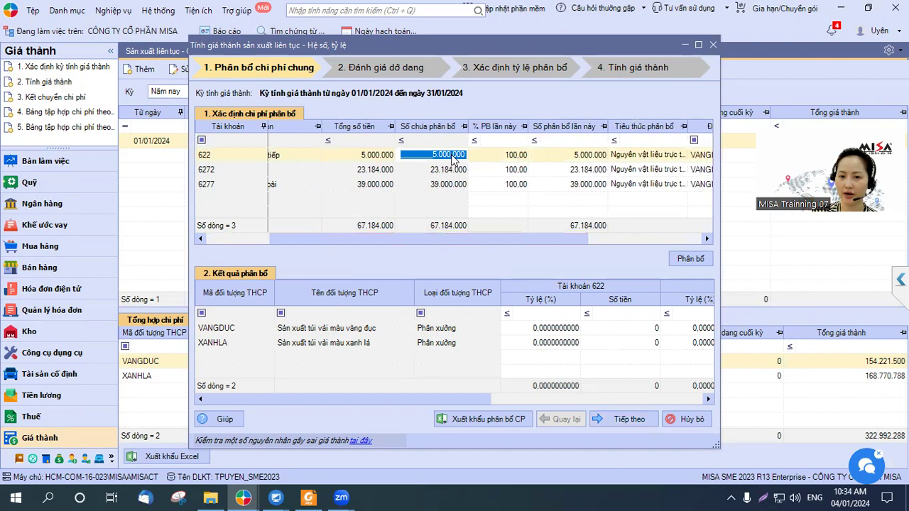
left_click(433, 169)
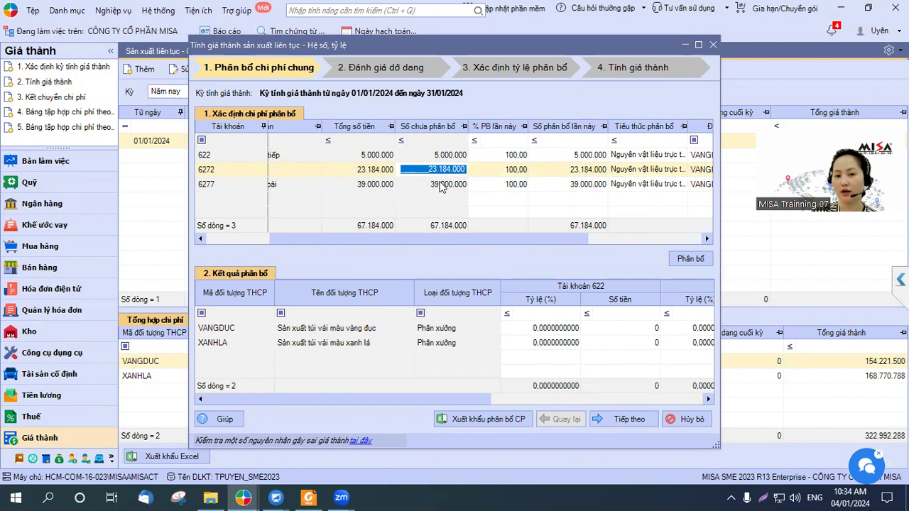
left_click(441, 184)
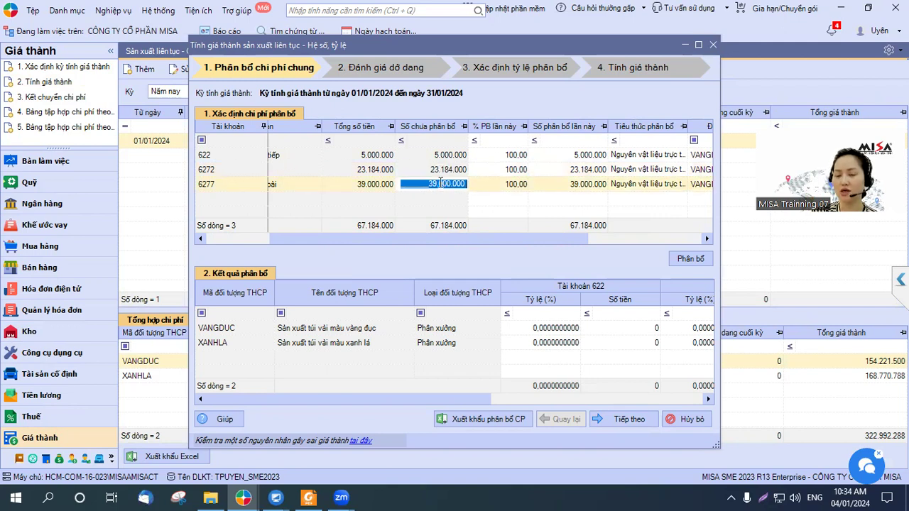
left_click(351, 169)
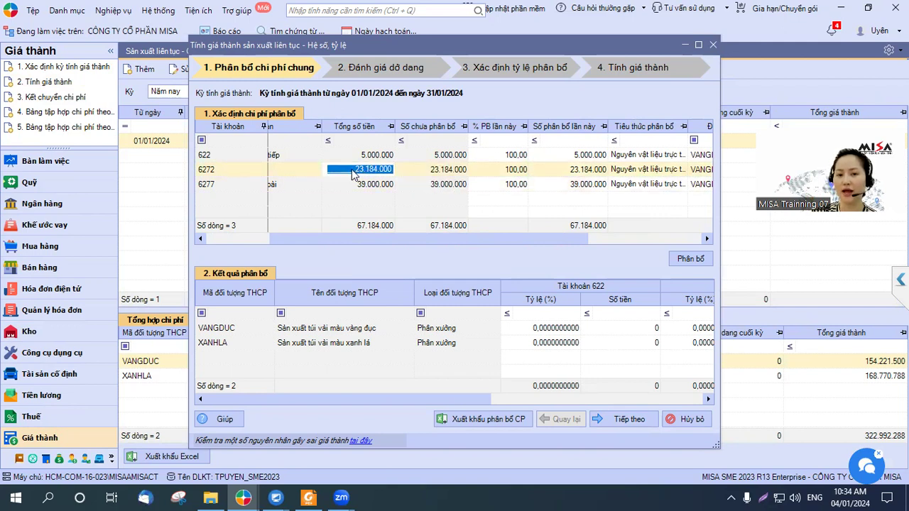
left_click_drag(476, 242, 512, 238)
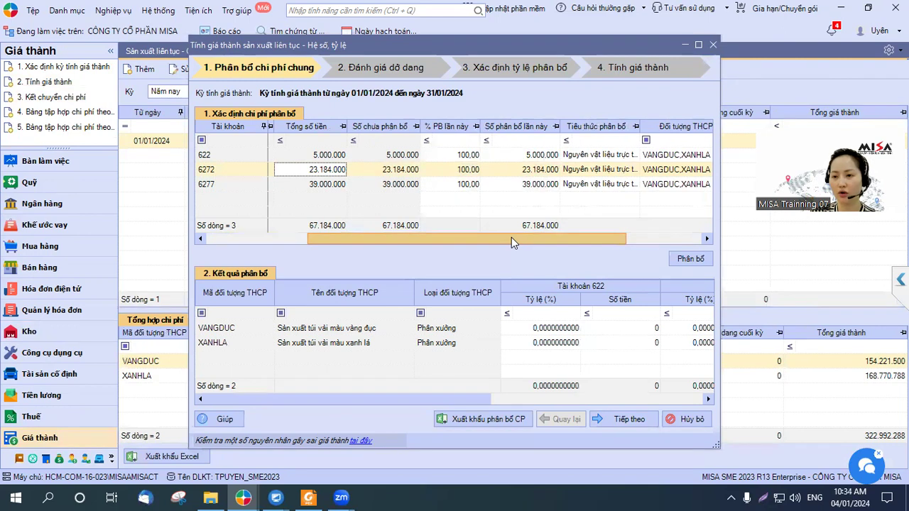
left_click_drag(511, 238, 531, 238)
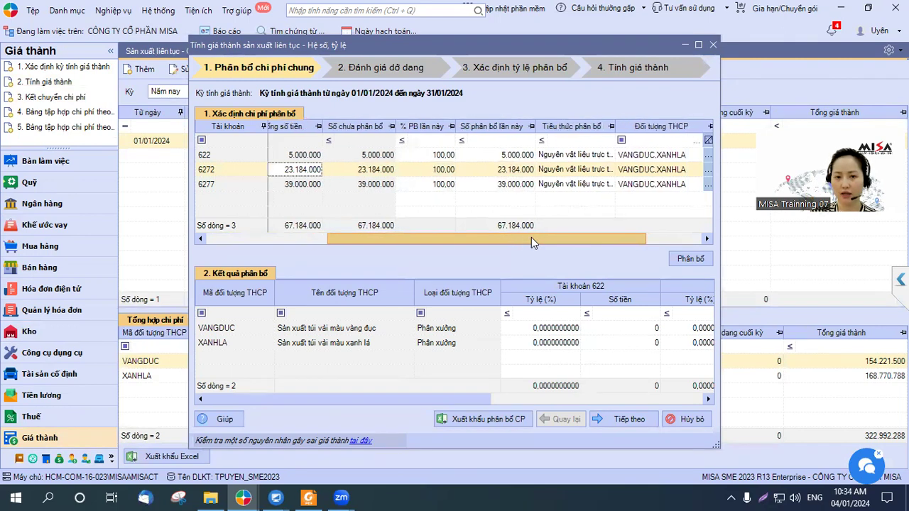
Step: Examine account 622's unallocated amount, allocation percentage (% PB lần này), allocated amount (Số phân bổ lần này) and allocation basis (Tiêu thức phân bổ)
left_click(364, 155)
left_click(426, 154)
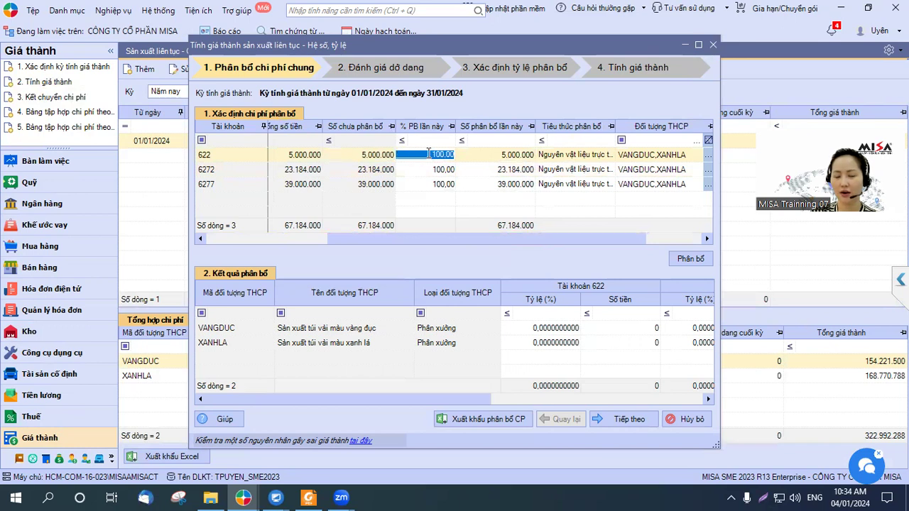
left_click(518, 156)
left_click_drag(531, 238, 551, 239)
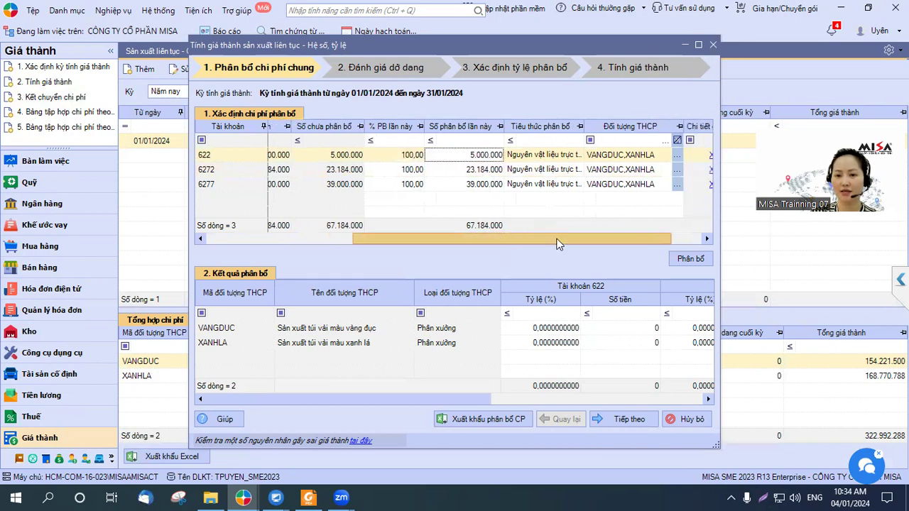
left_click(460, 155)
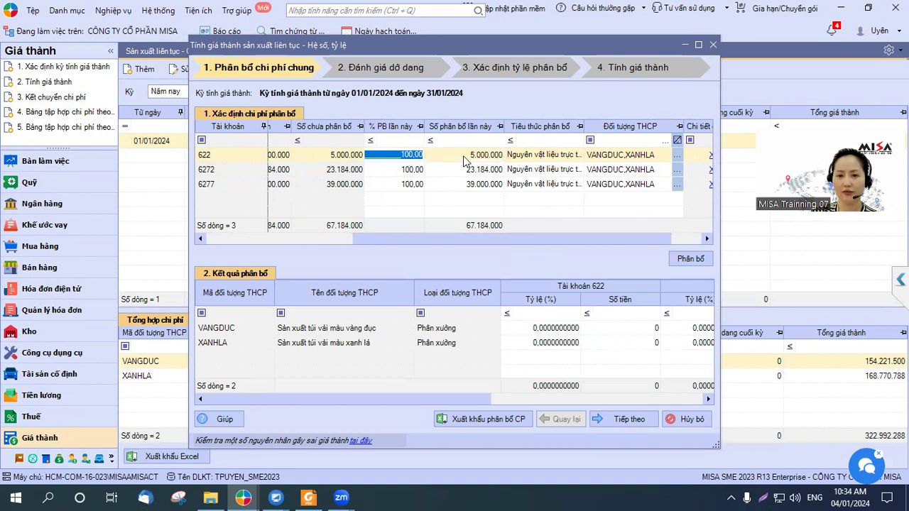
left_click(545, 156)
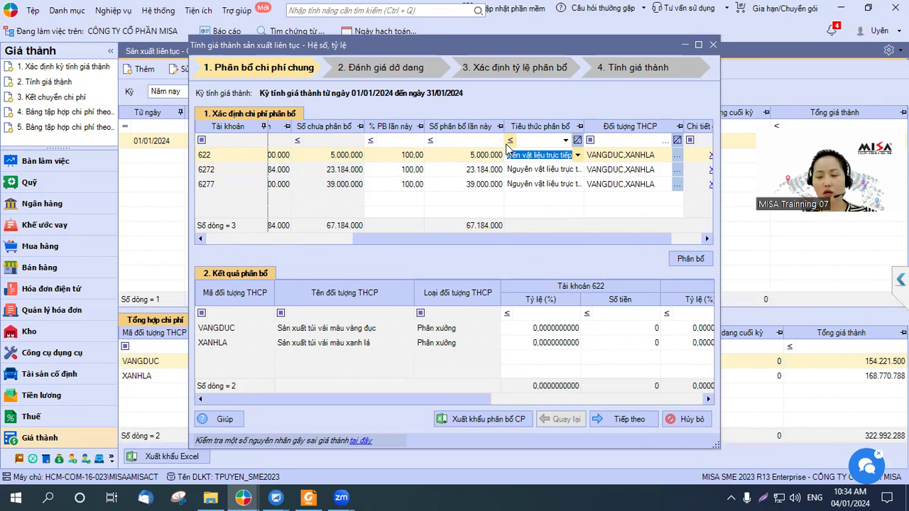
left_click(411, 154)
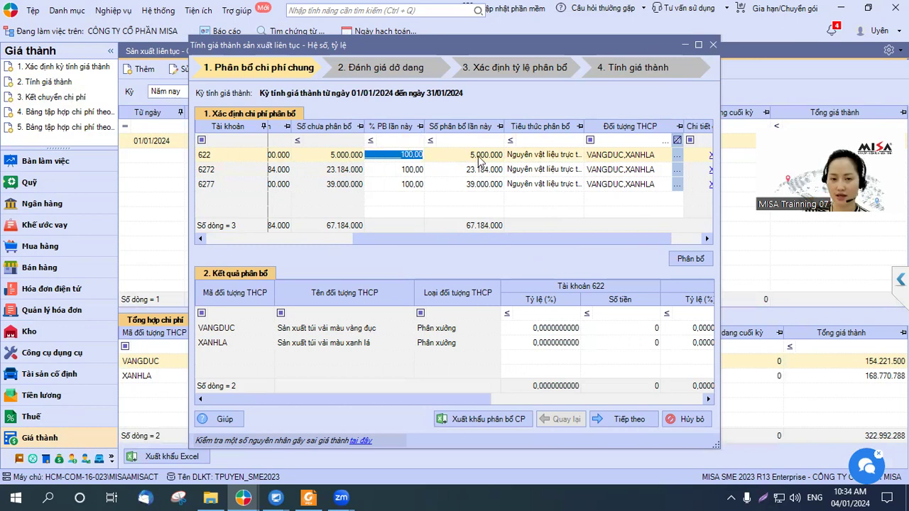
key("Tab")
left_click(414, 155)
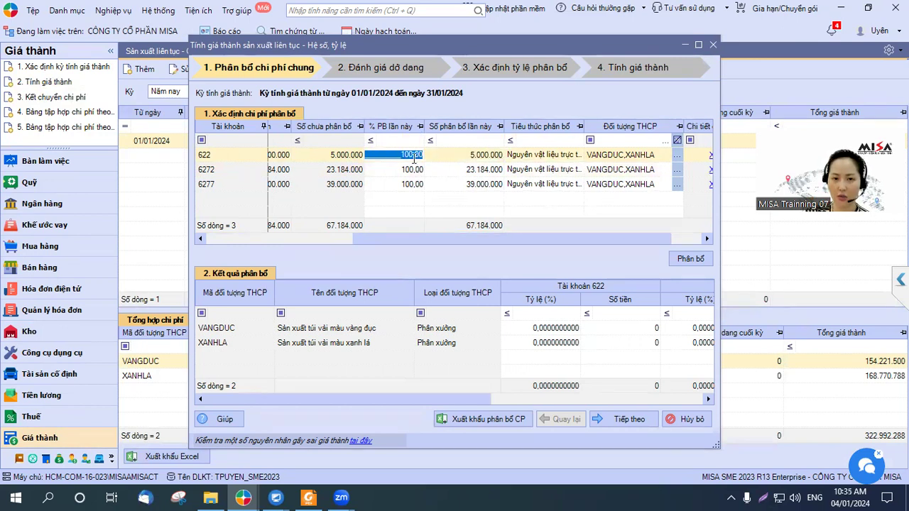
key("Tab")
left_click(417, 153)
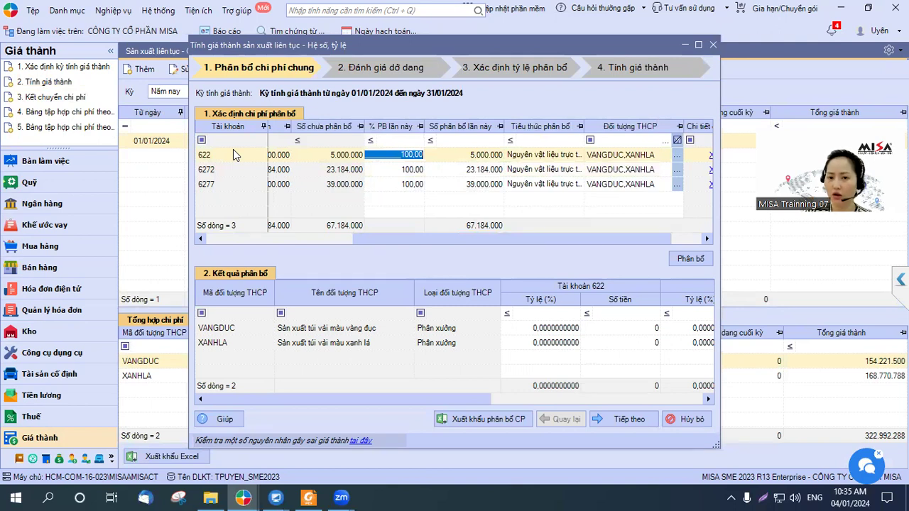
Step: Set account 622's Số phân bổ lần này to 4.000.000 and check its allocation percentage
left_click(471, 154)
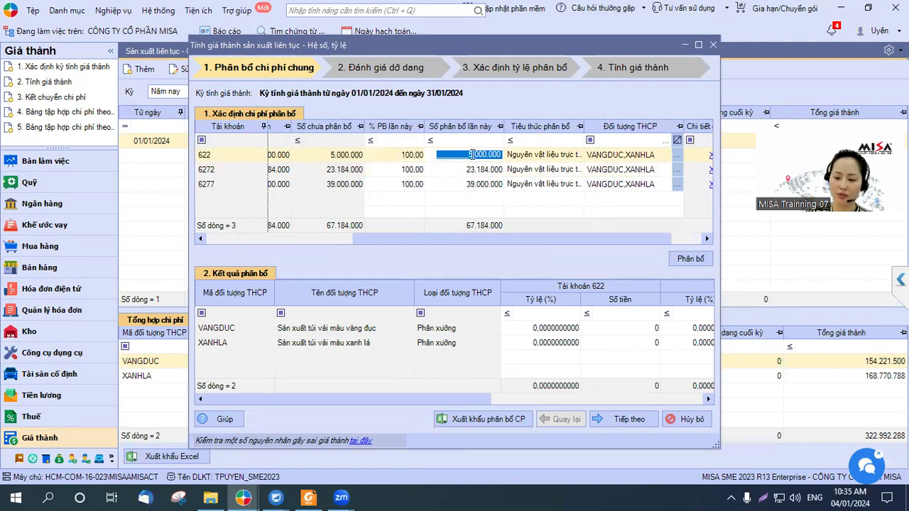
type("4.000.00")
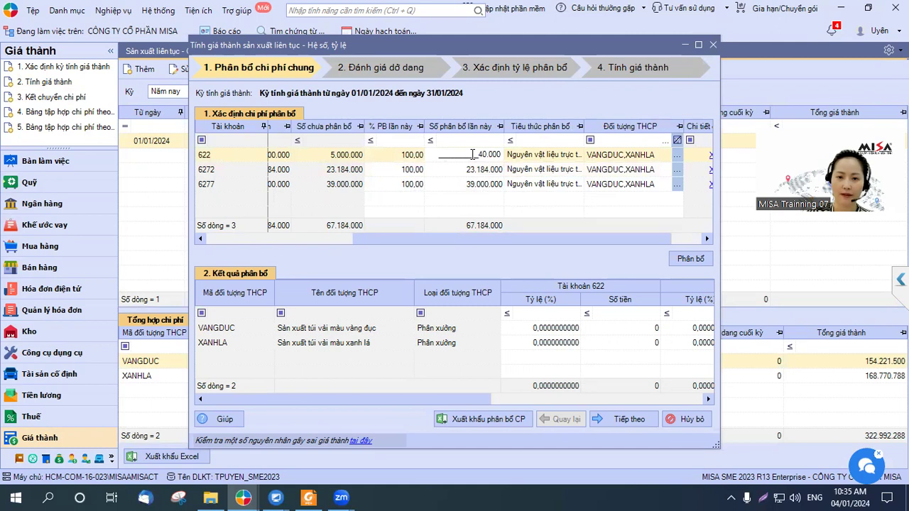
type("0")
key("Tab")
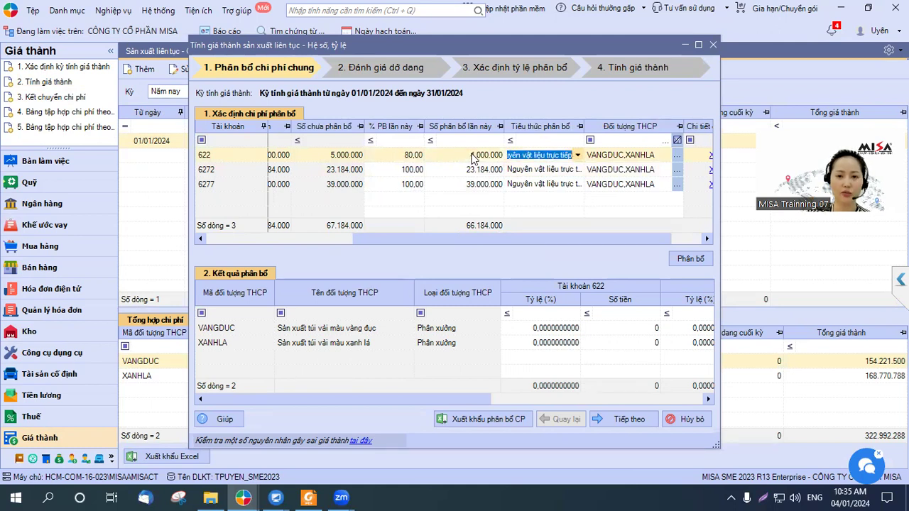
left_click(395, 154)
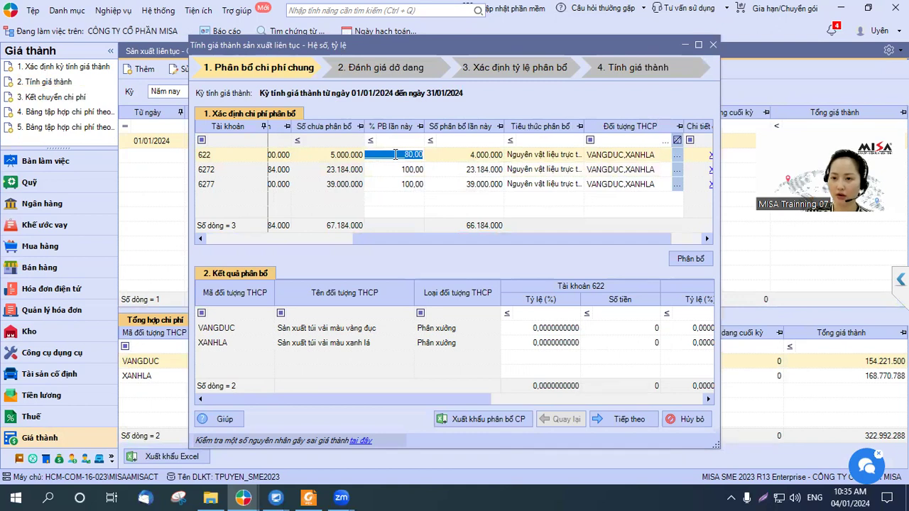
left_click(485, 155)
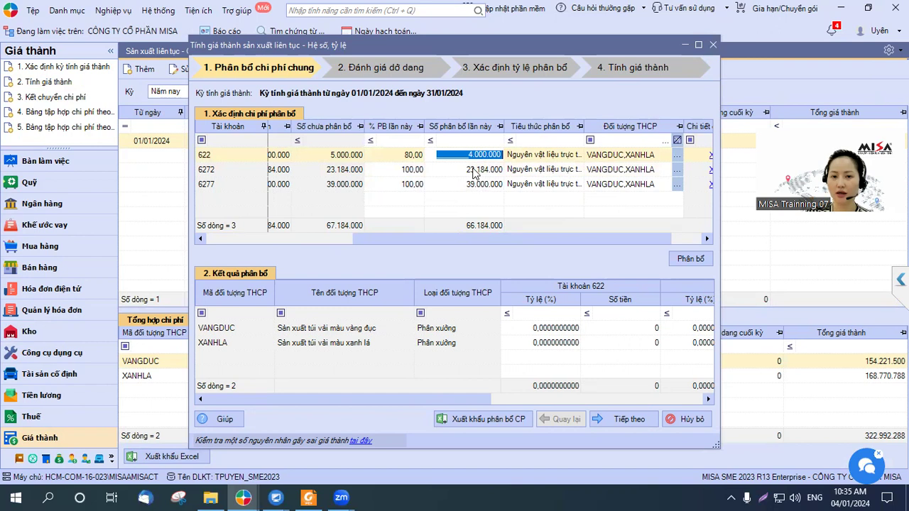
Step: Review the allocation amounts of accounts 6272 and 6277, and set account 6272's % PB lần này to 50
left_click(476, 171)
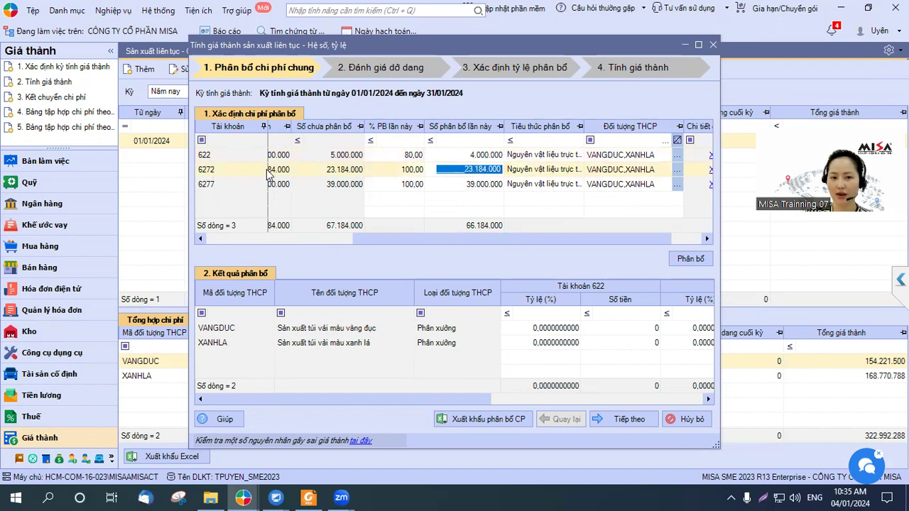
left_click(473, 185)
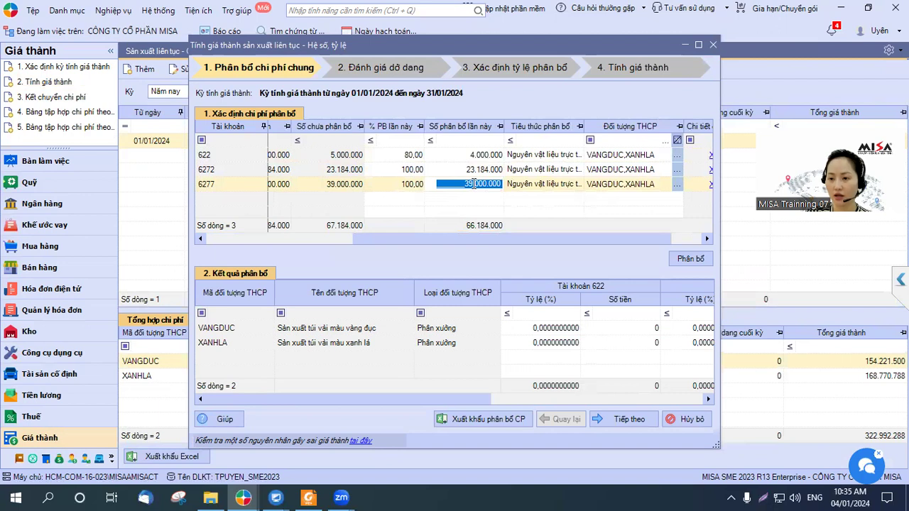
left_click(408, 170)
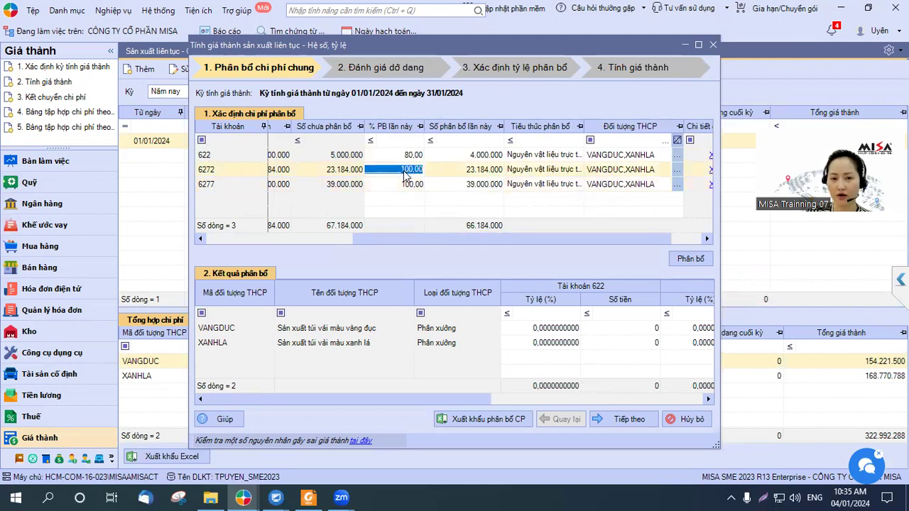
left_click(474, 171)
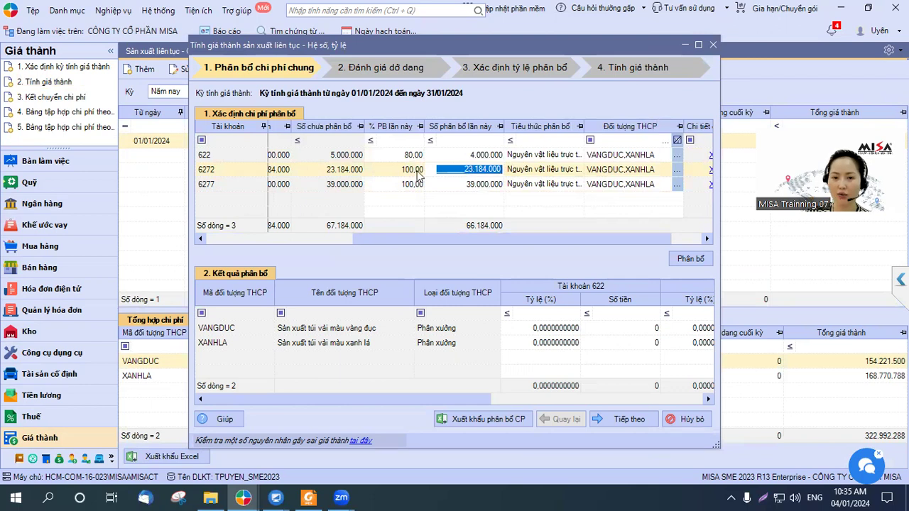
left_click(395, 169)
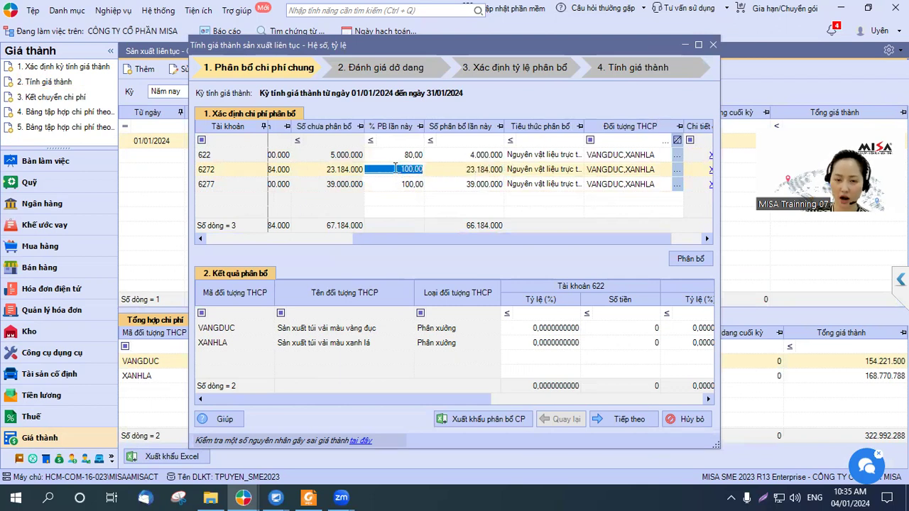
key("Tab")
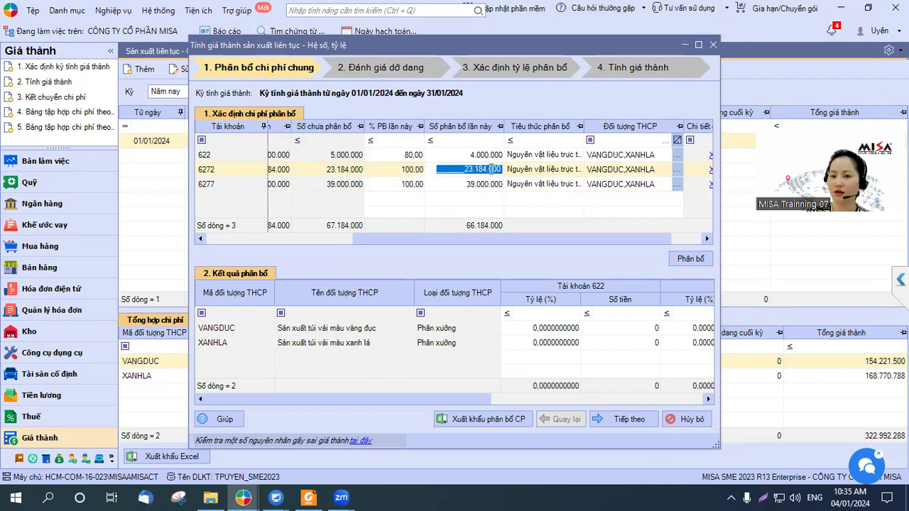
left_click(412, 170)
type("50")
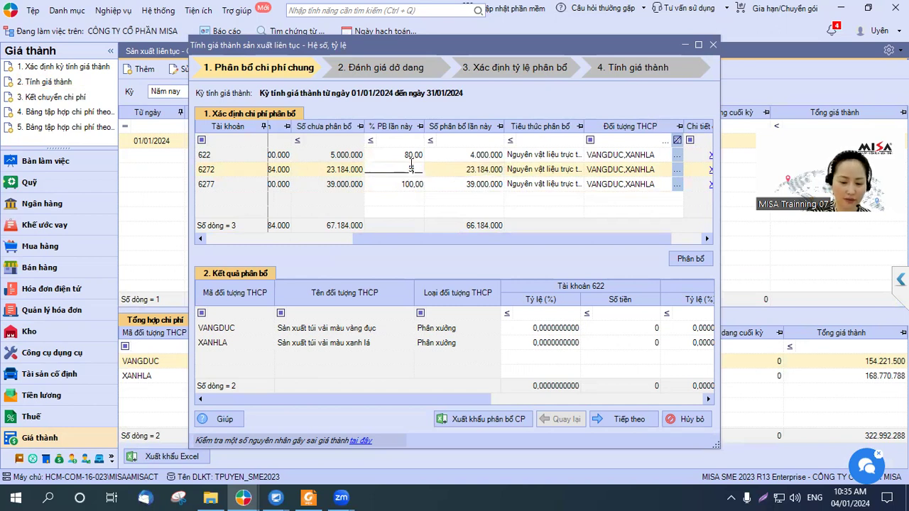
key("Tab")
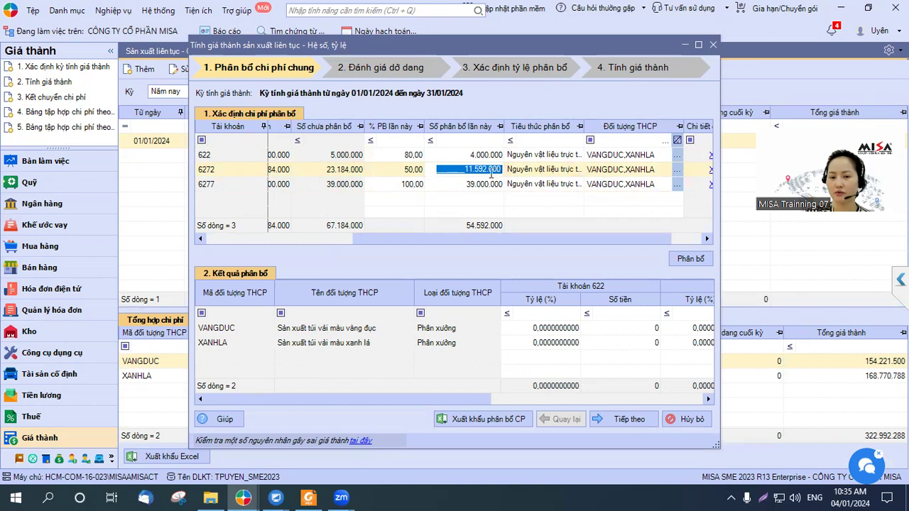
Step: Set % PB lần này back to 100 for accounts 6272 and 622
left_click(418, 170)
type("100")
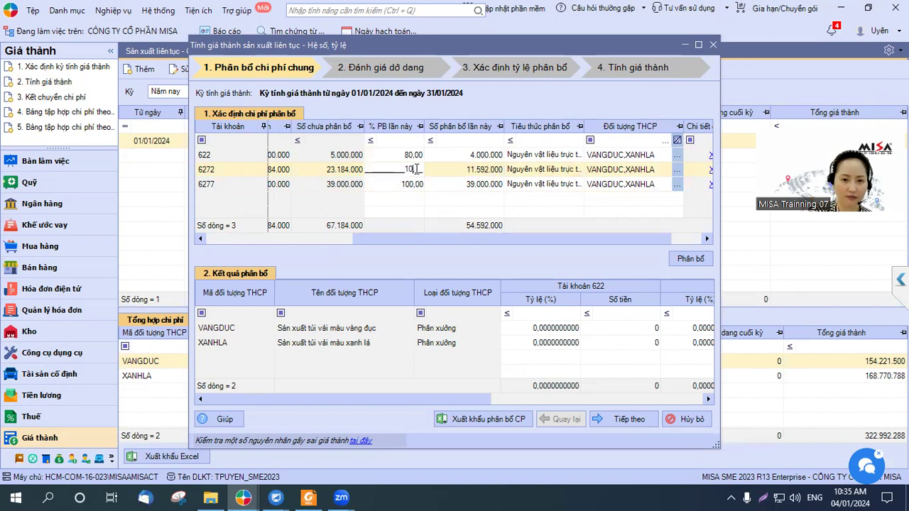
left_click(411, 157)
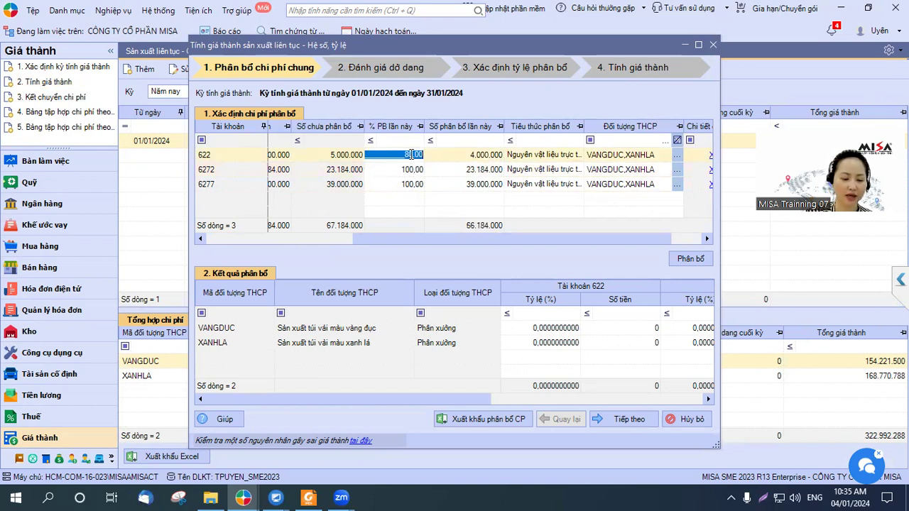
key("BackSpace")
type("100")
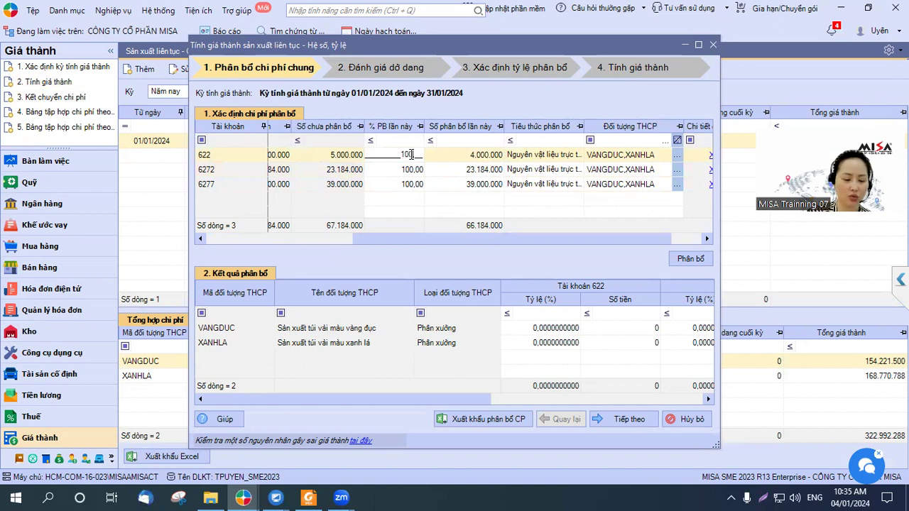
key("Tab")
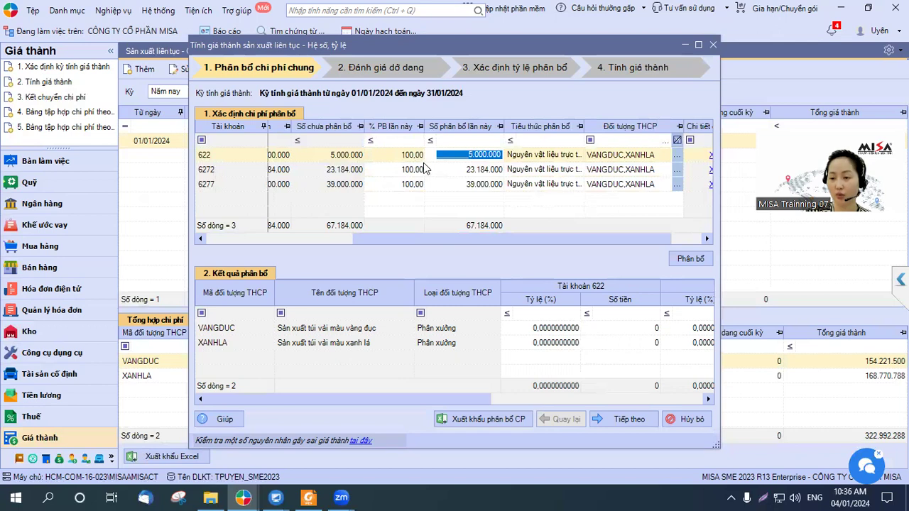
Step: Review the allocation basis options for account 622 and choose Nguyên vật liệu trực tiếp
left_click(505, 237)
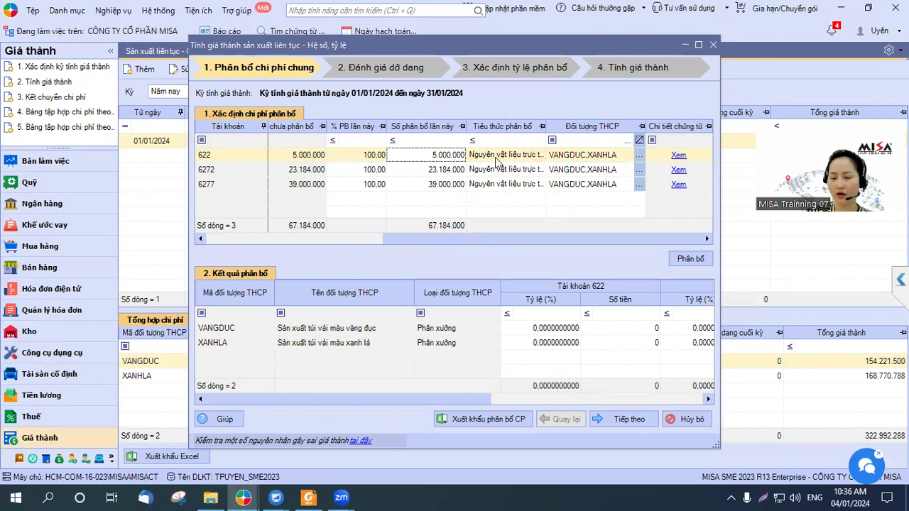
left_click(539, 157)
left_click(540, 156)
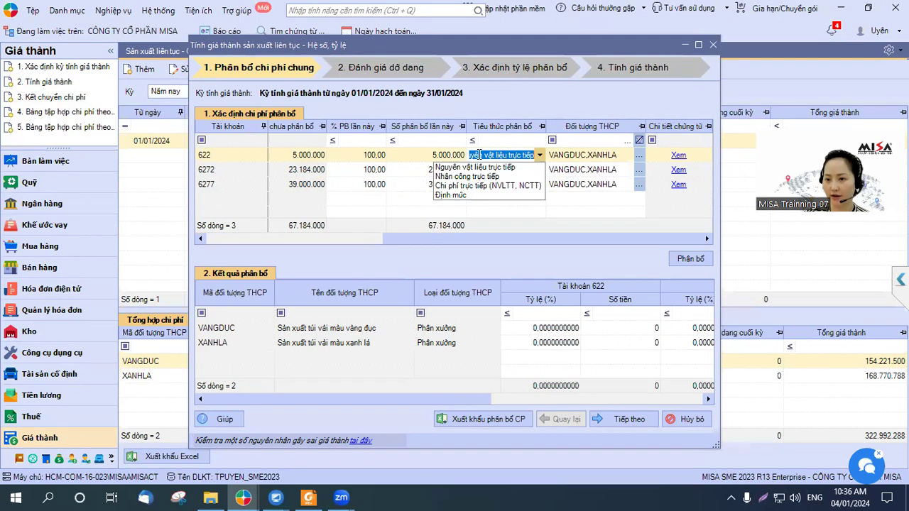
left_click(483, 169)
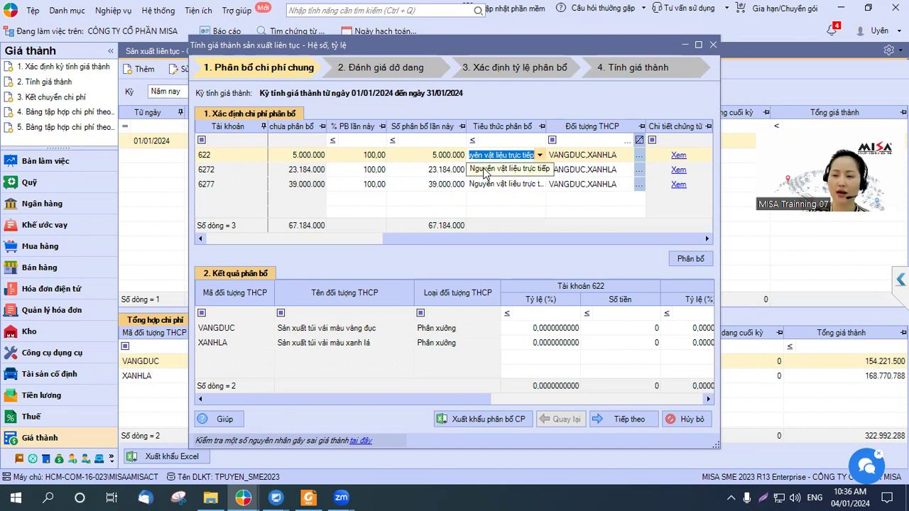
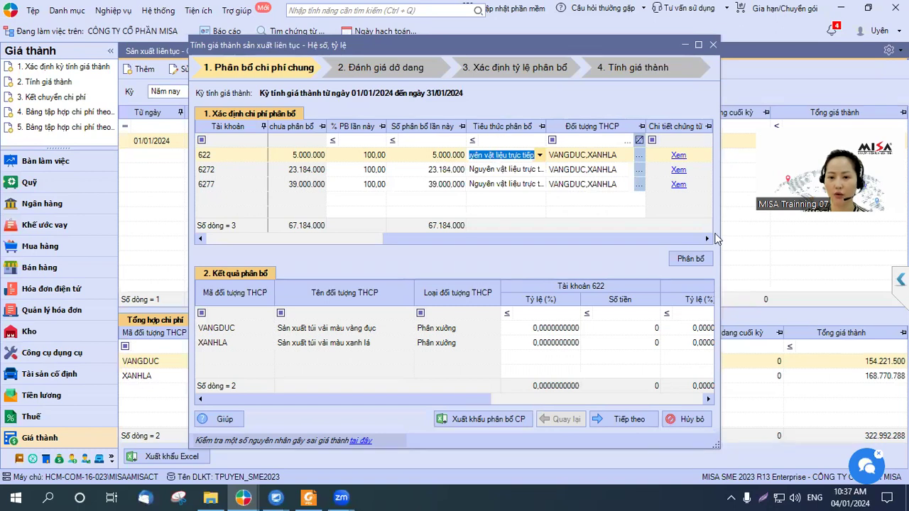
Step: Allocate the general costs to VANGDUC and XANHLA and advance to the Đánh giá dở dang stage
left_click(688, 260)
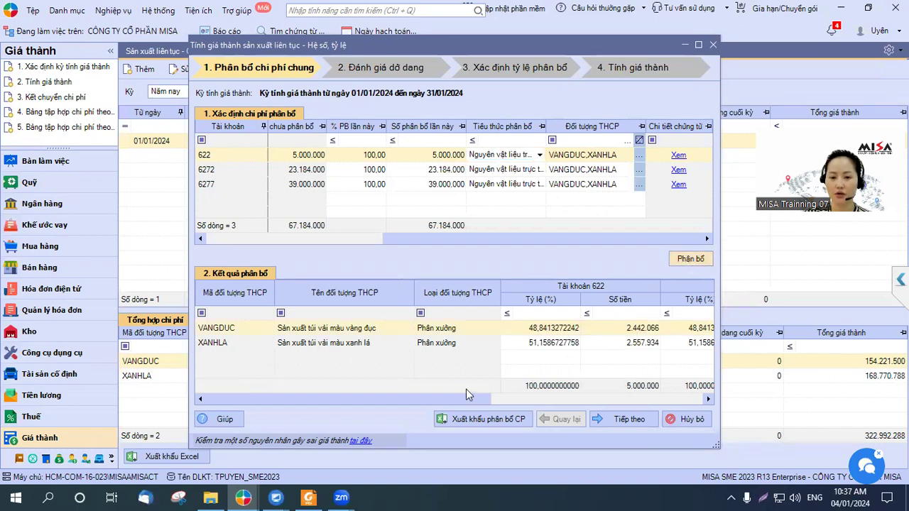
left_click_drag(467, 400, 459, 381)
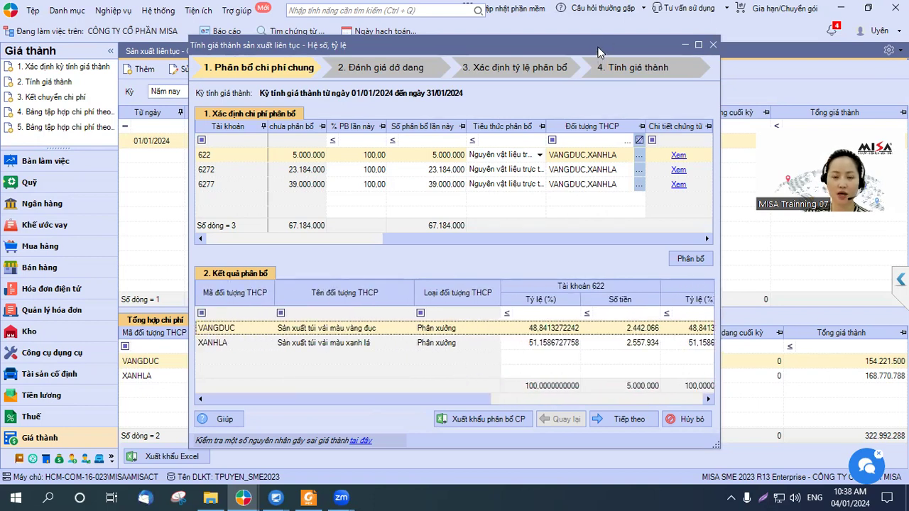
left_click_drag(599, 47, 587, 31)
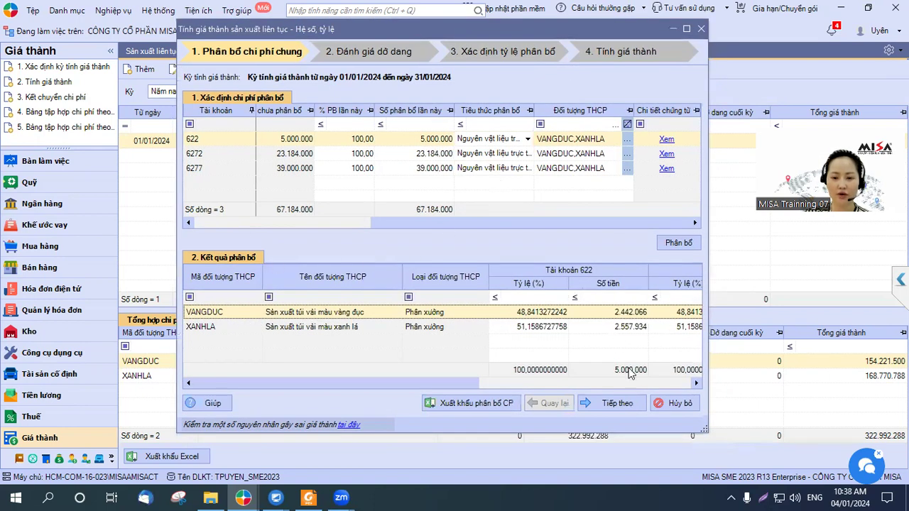
left_click(617, 404)
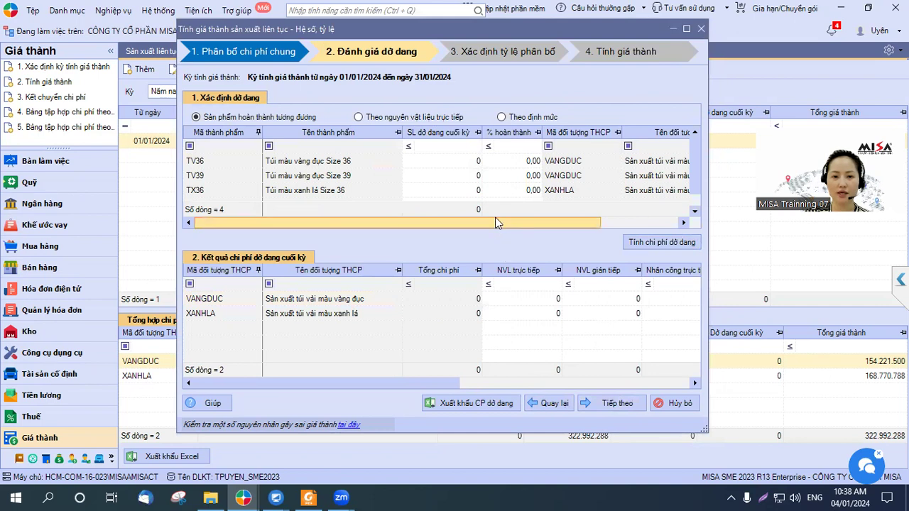
Step: Check the finished-product quantities received on 12/01 in the exercise PDF in Foxit Reader, and return to MISA SME
left_click_drag(490, 222, 653, 224)
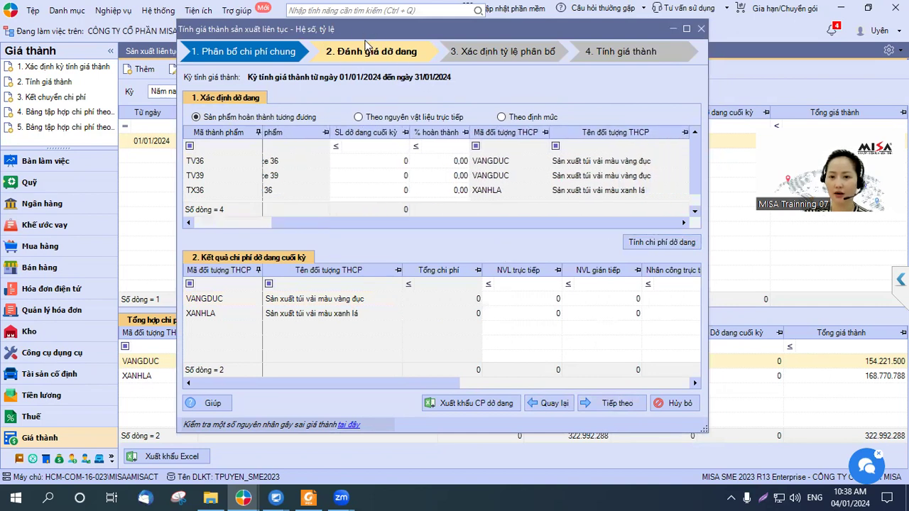
left_click(395, 161)
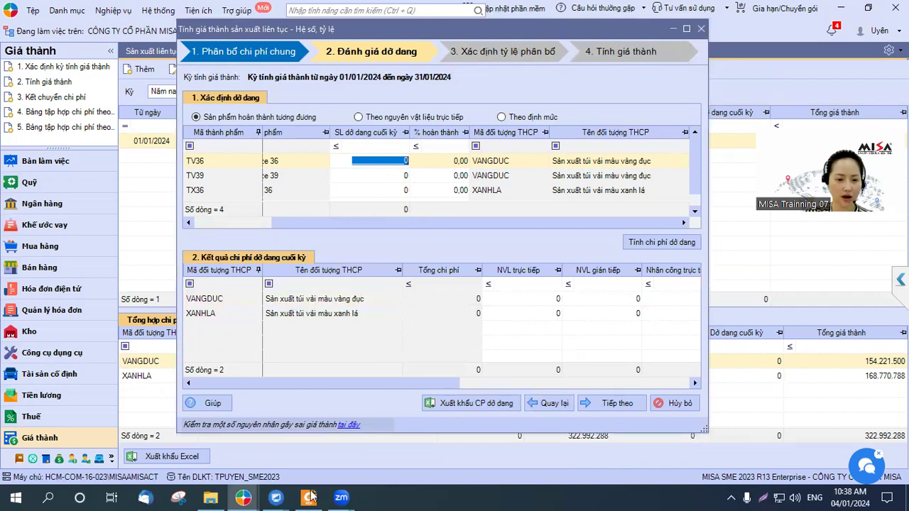
key("alt+Tab")
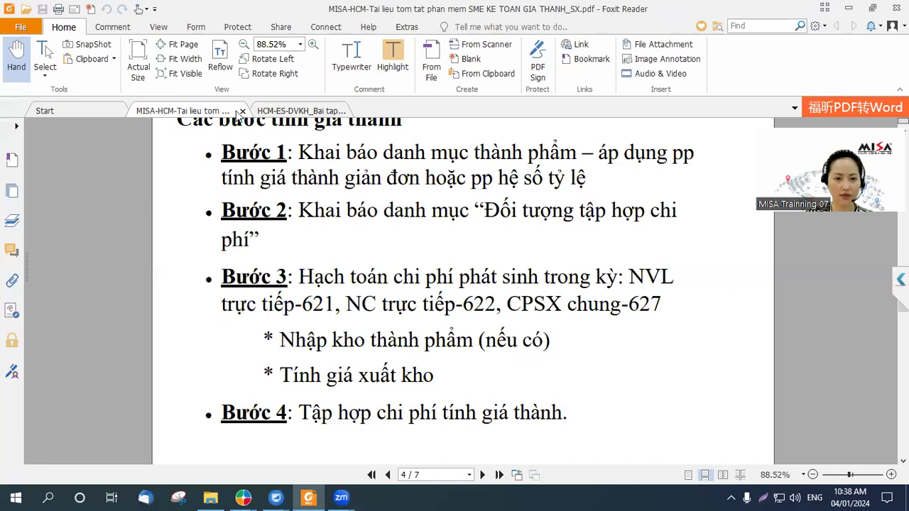
left_click(282, 113)
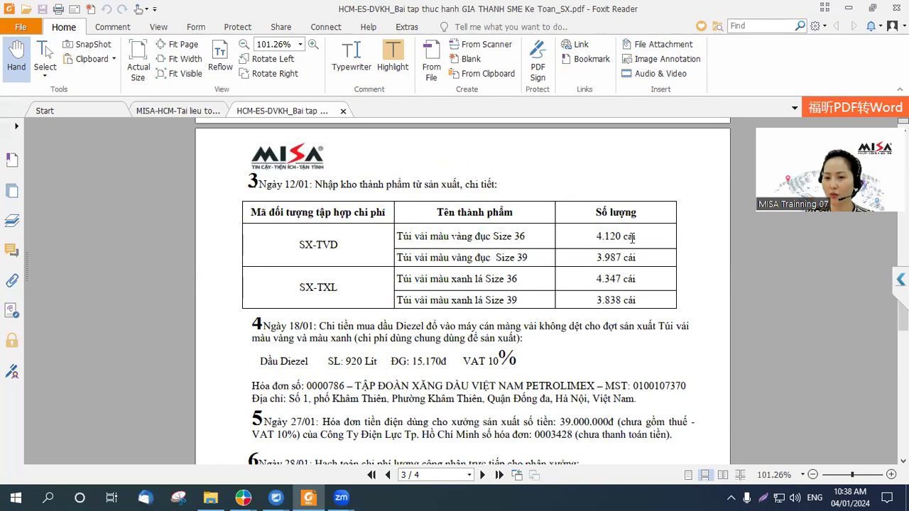
left_click(848, 8)
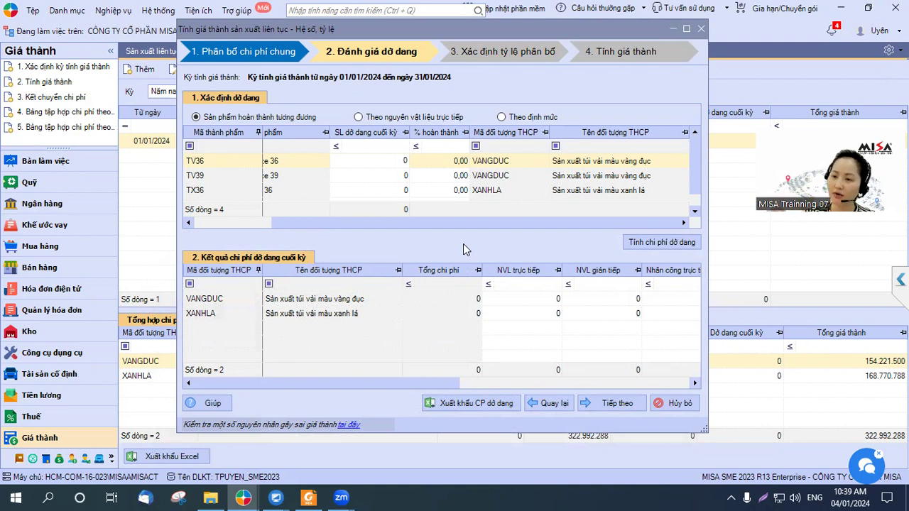
Step: Set TV36's SL dở dang cuối kỳ to 20 and its % hoàn thành to 80
left_click(391, 158)
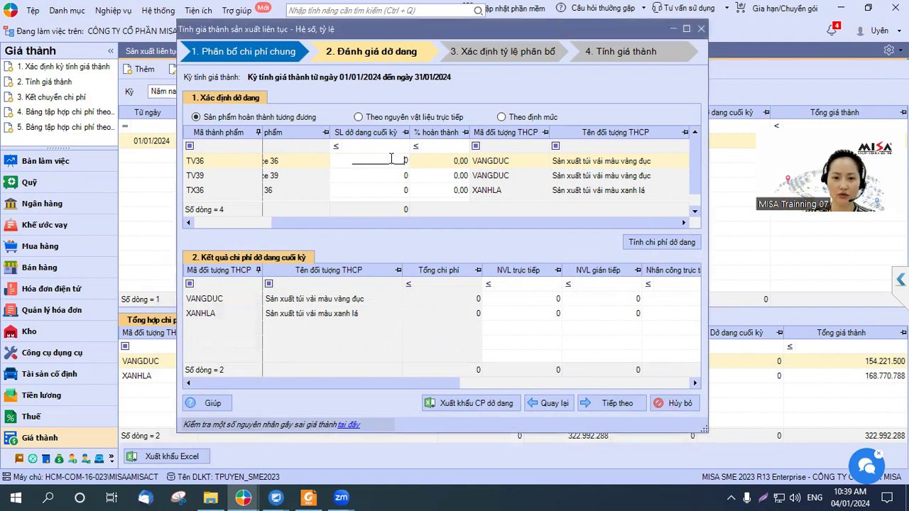
type("20")
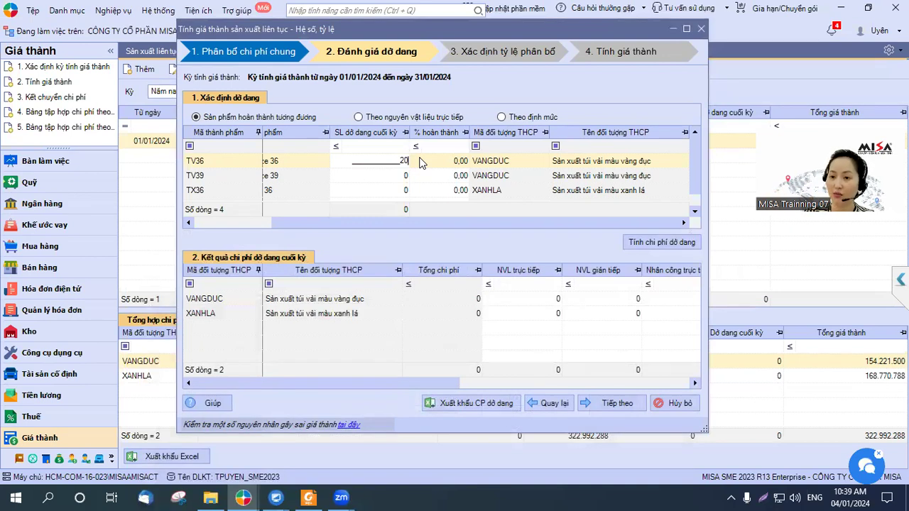
left_click(465, 161)
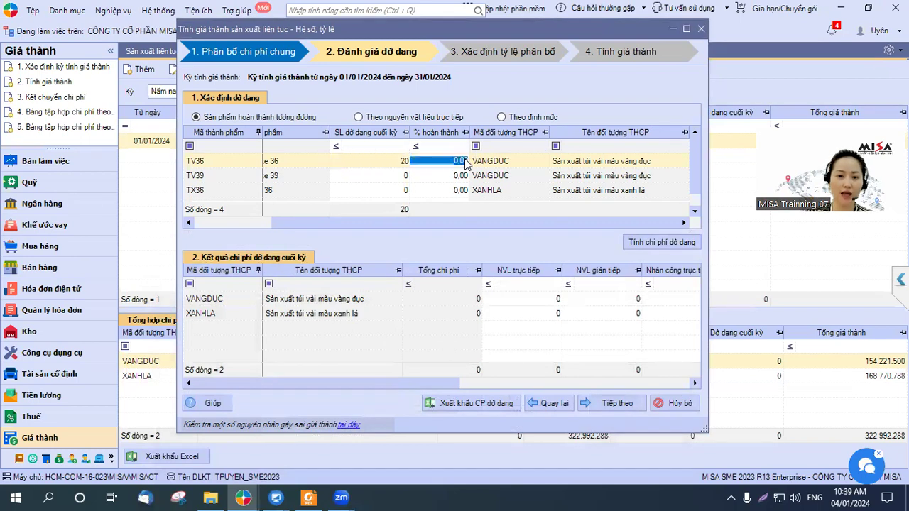
type("80")
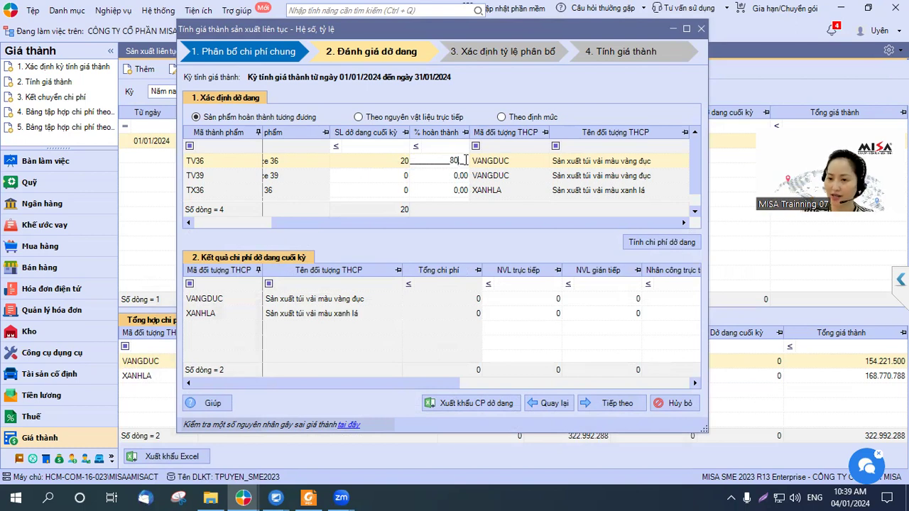
left_click(397, 163)
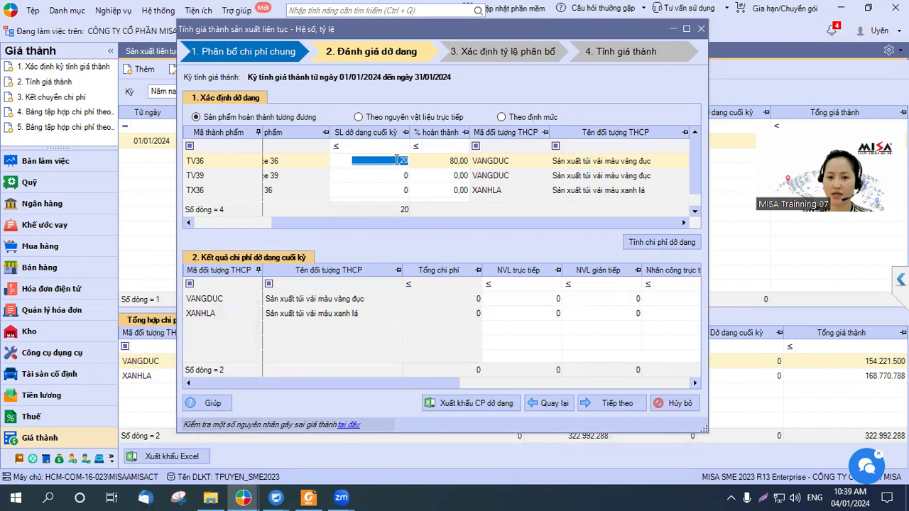
left_click(451, 160)
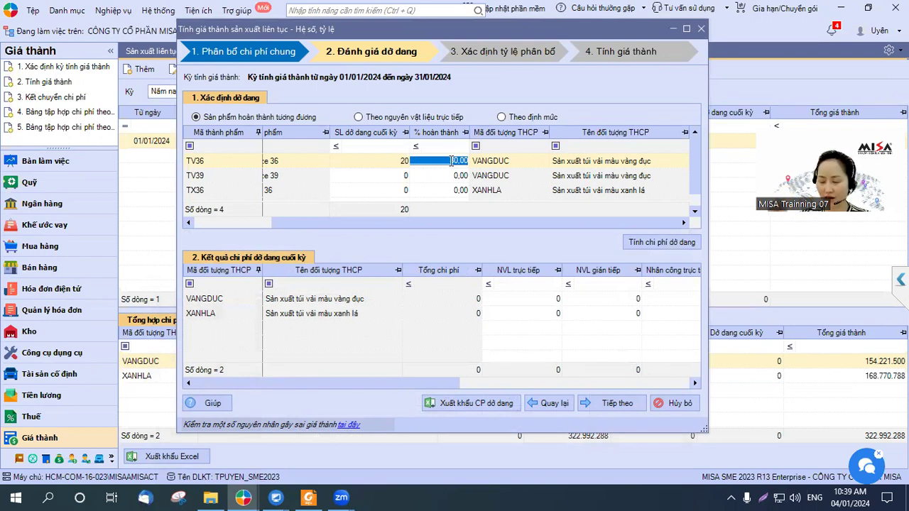
Step: Reset TV36's SL dở dang cuối kỳ and % hoàn thành to 0
left_click(405, 162)
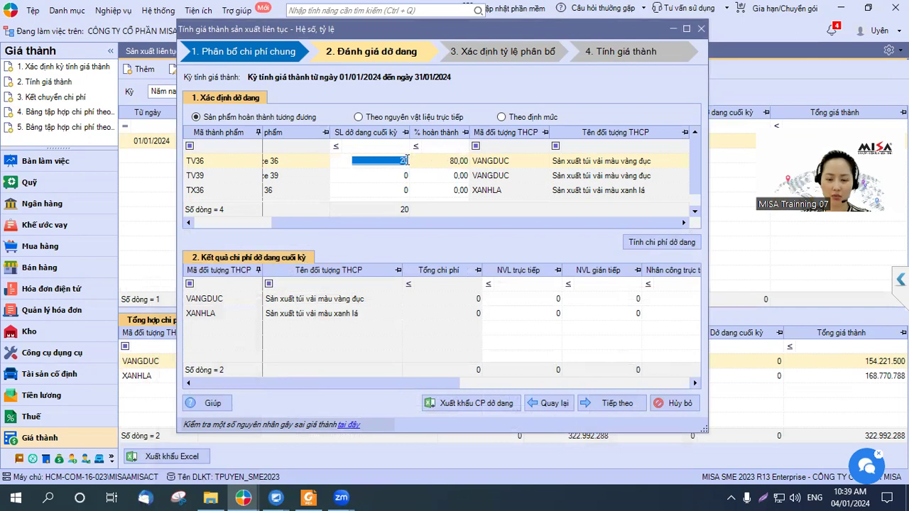
type("0")
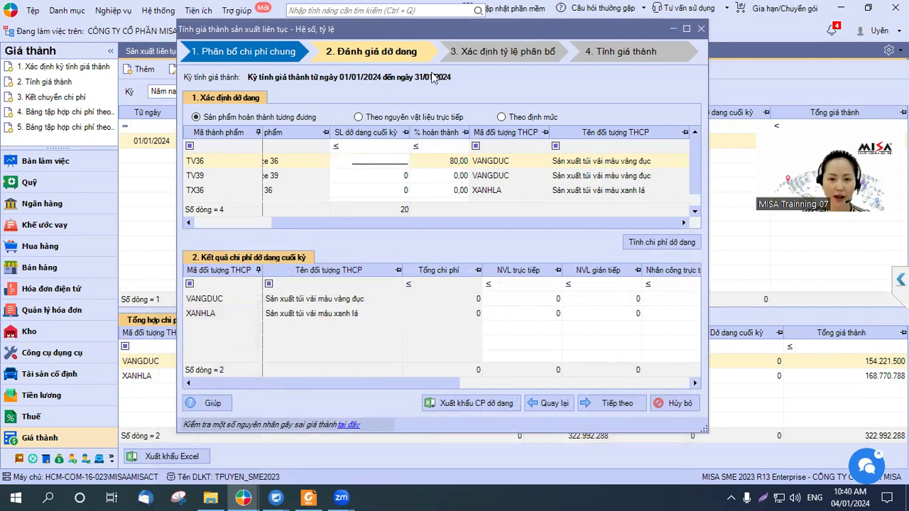
left_click(449, 158)
key("BackSpace")
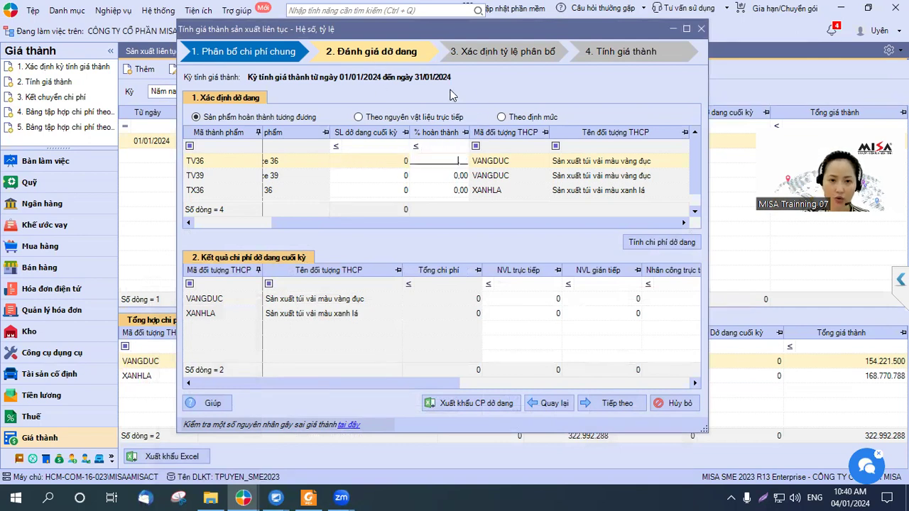
key("Tab")
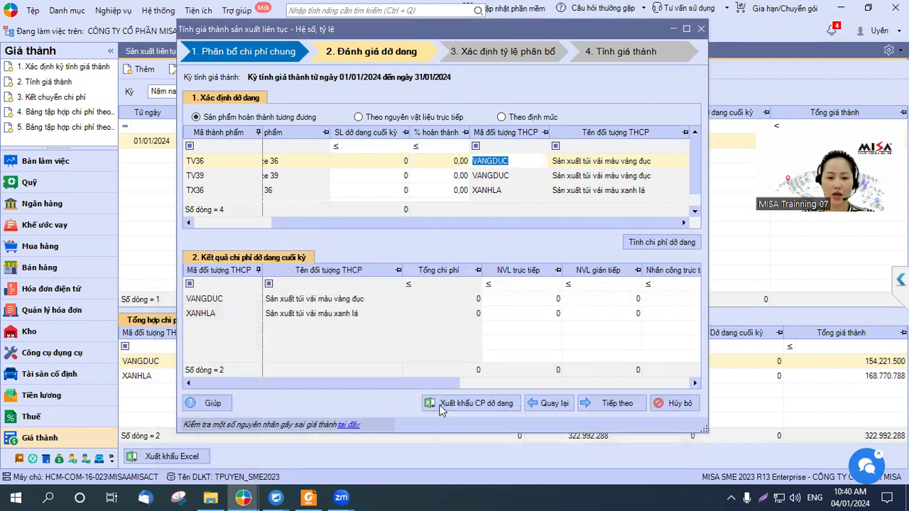
Step: Recheck the exercise PDF in Foxit Reader, and advance the MISA SME costing to the Xác định tỷ lệ phân bổ stage
left_click(311, 498)
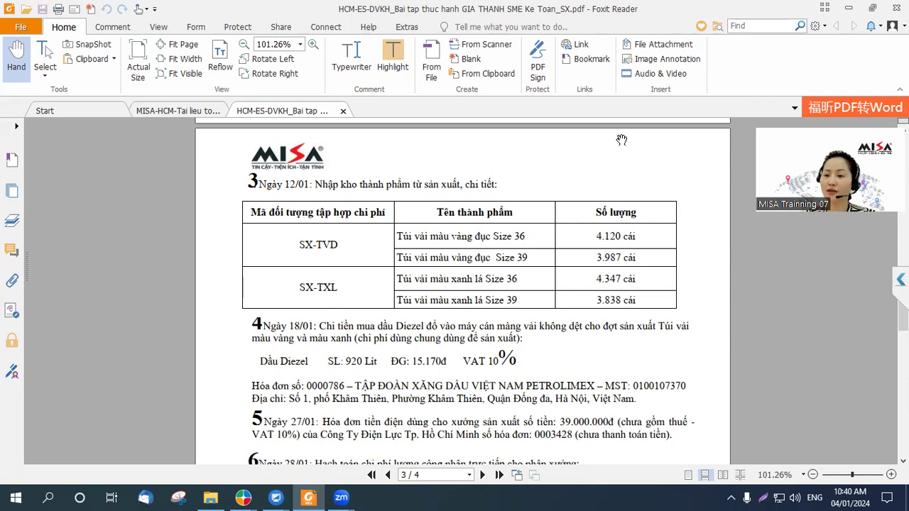
left_click(849, 8)
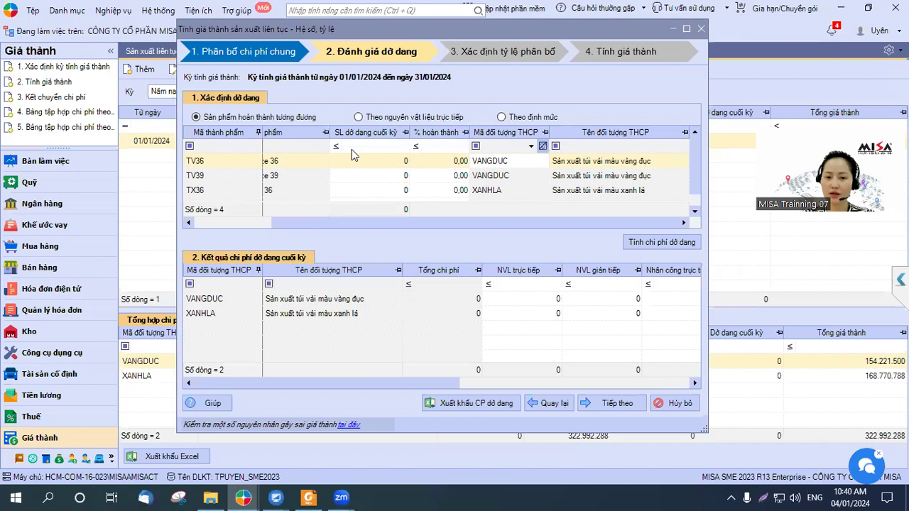
left_click(629, 404)
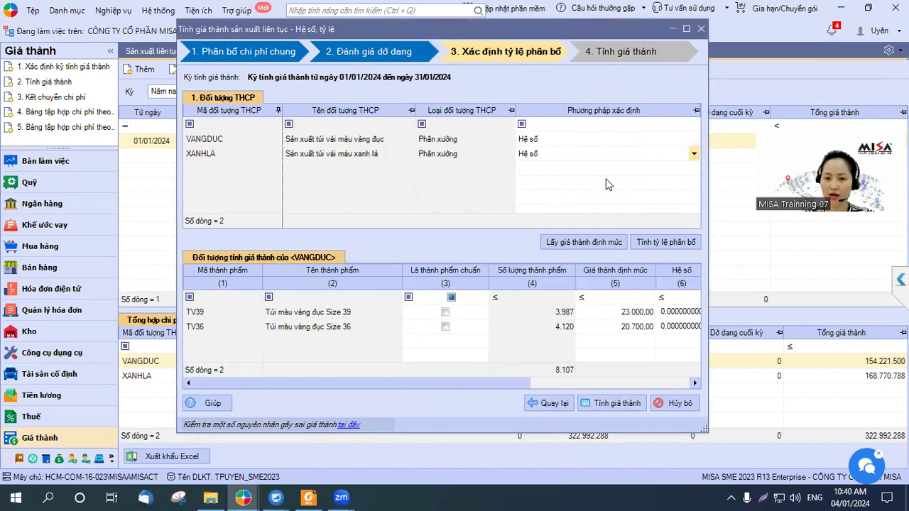
Step: Retrieve the products' standard costs, calculate the coefficient-based allocation ratios, and check the results for VANGDUC
left_click(616, 243)
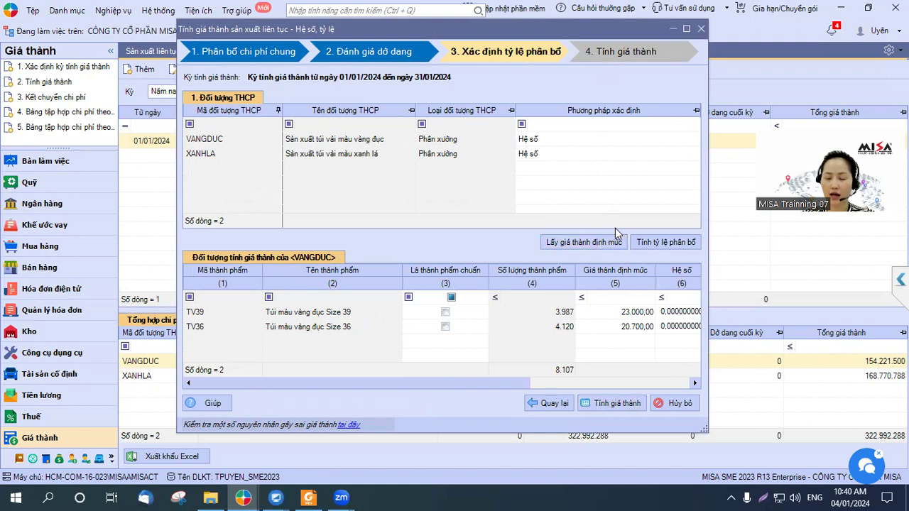
left_click(669, 242)
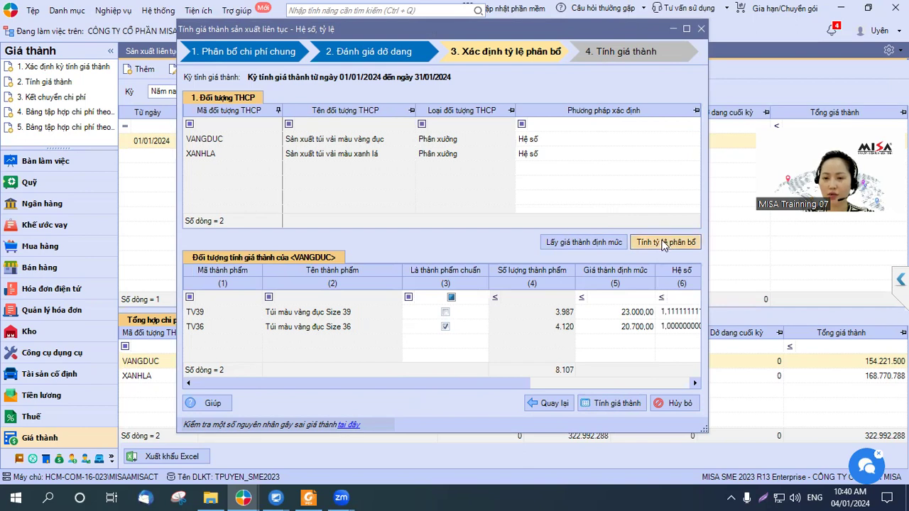
left_click_drag(521, 382, 681, 384)
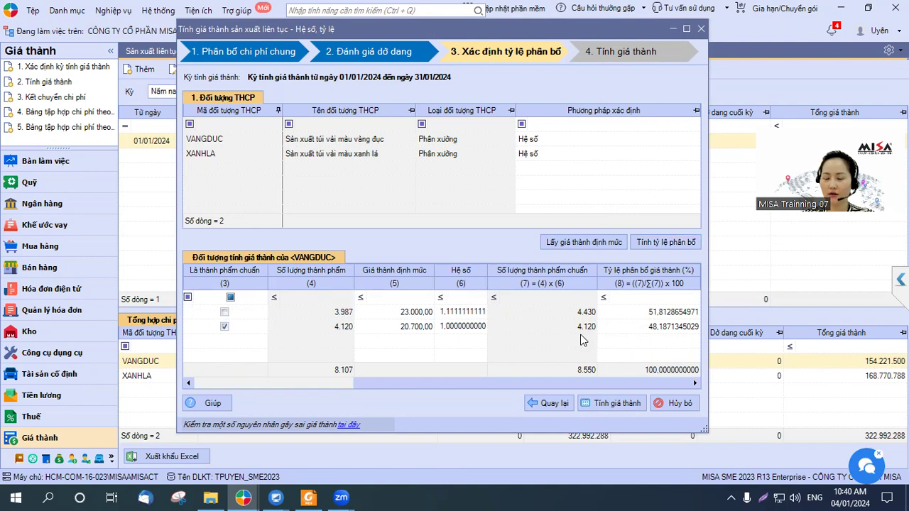
Step: Calculate the product costs and review the cost components, quantities and unit costs of the VANGDUC and XANHLA products
left_click(623, 402)
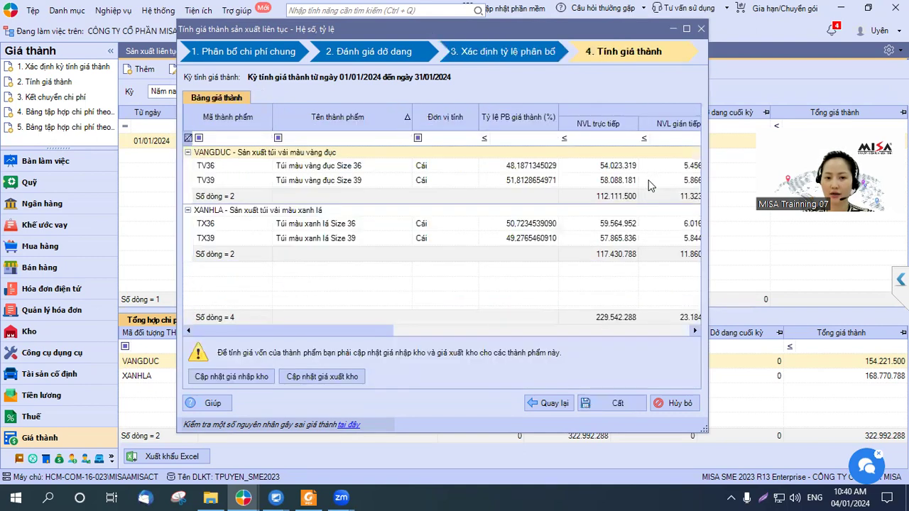
left_click_drag(399, 332, 702, 331)
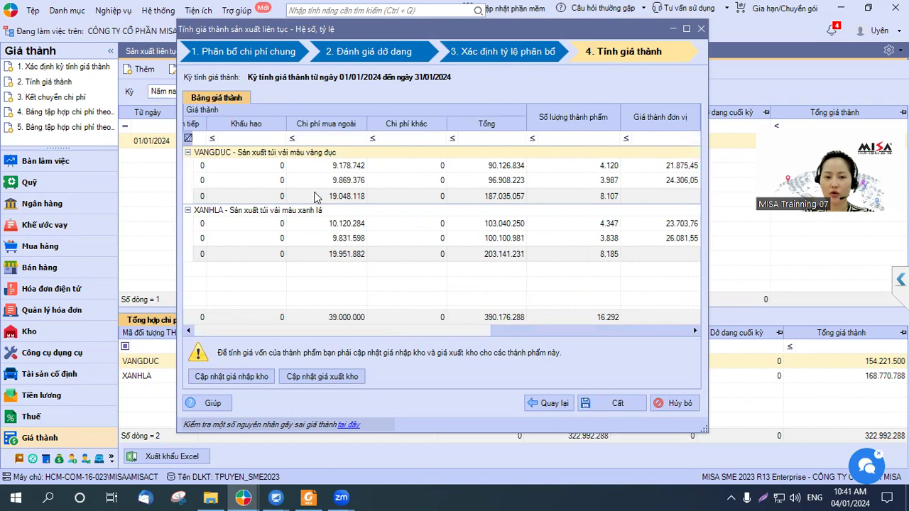
left_click(273, 169)
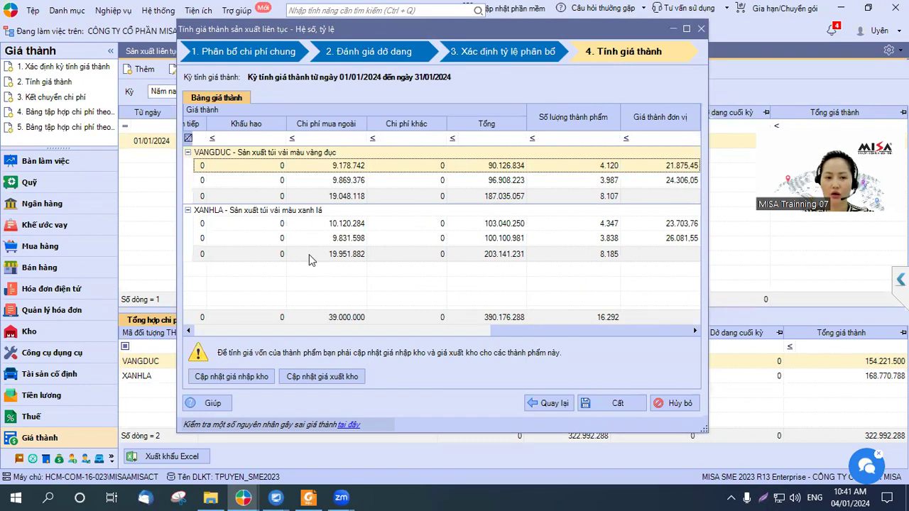
left_click(667, 224)
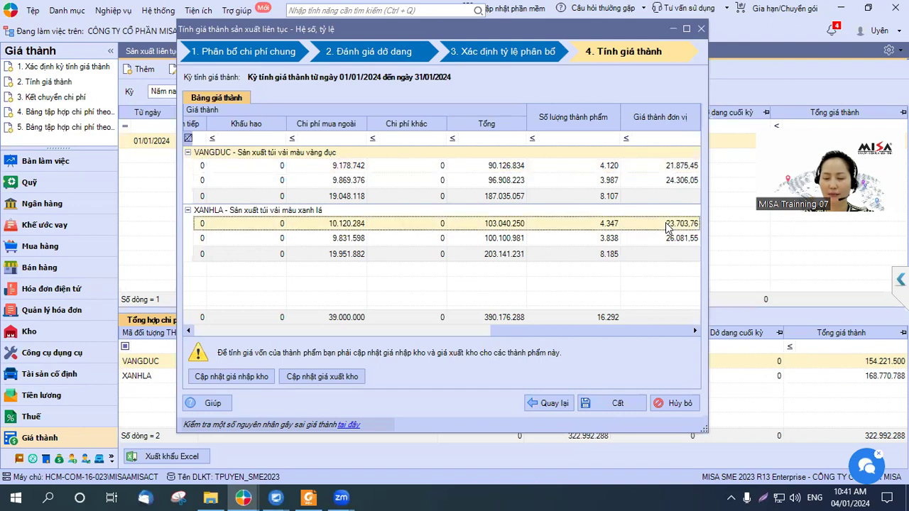
left_click(660, 242)
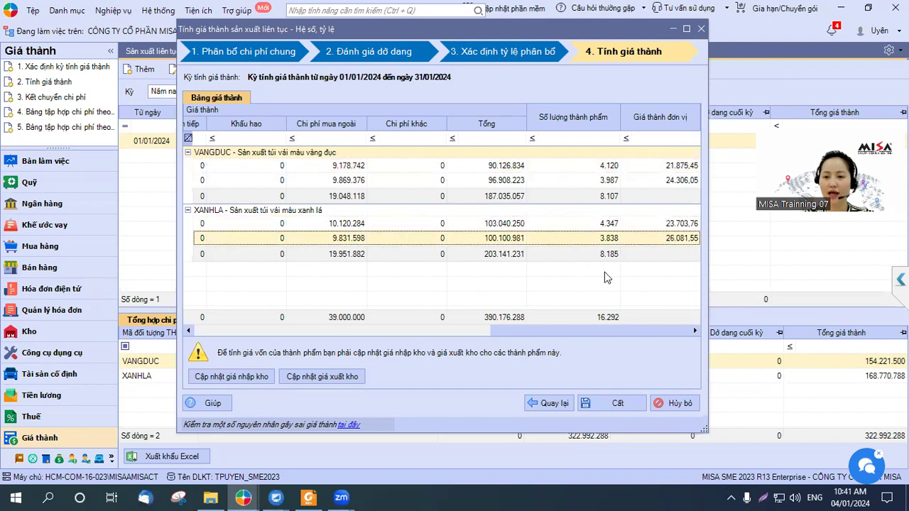
left_click_drag(563, 328, 245, 339)
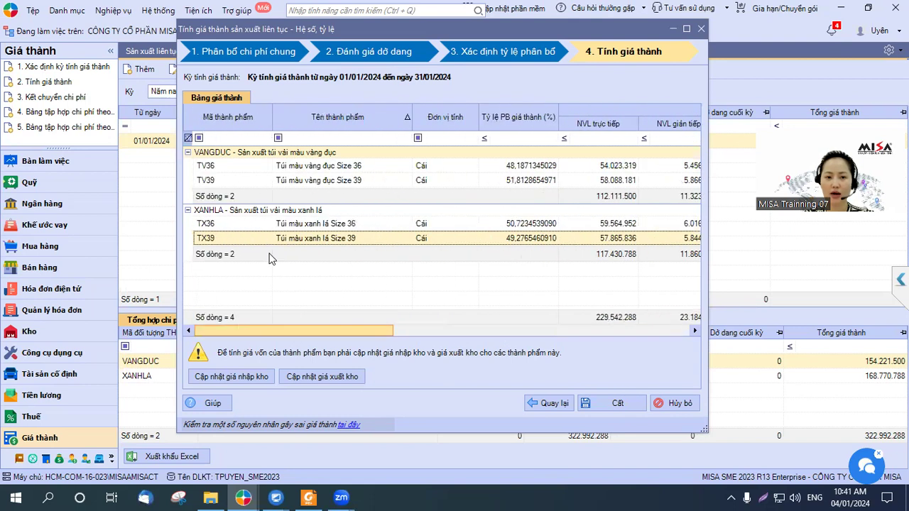
left_click_drag(340, 328, 689, 333)
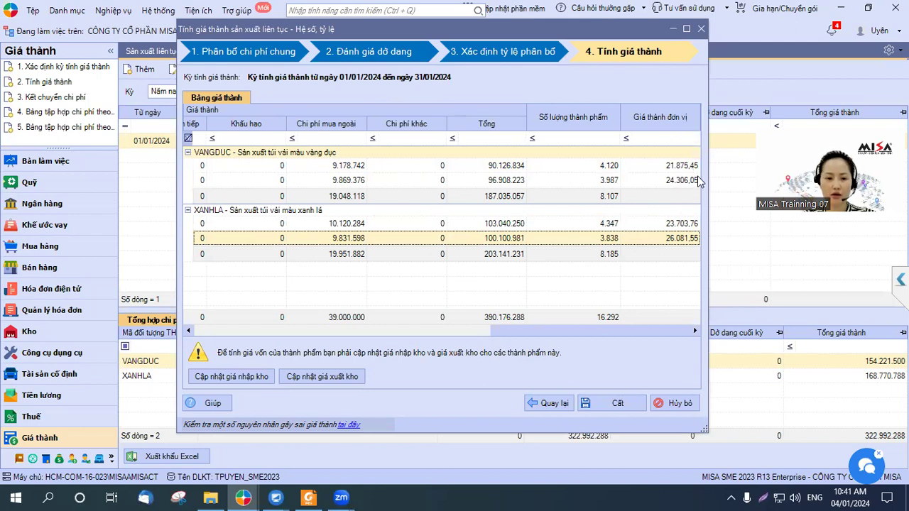
Step: Update the warehouse receipt prices of the finished products from the calculated costs and save the costing
left_click(254, 378)
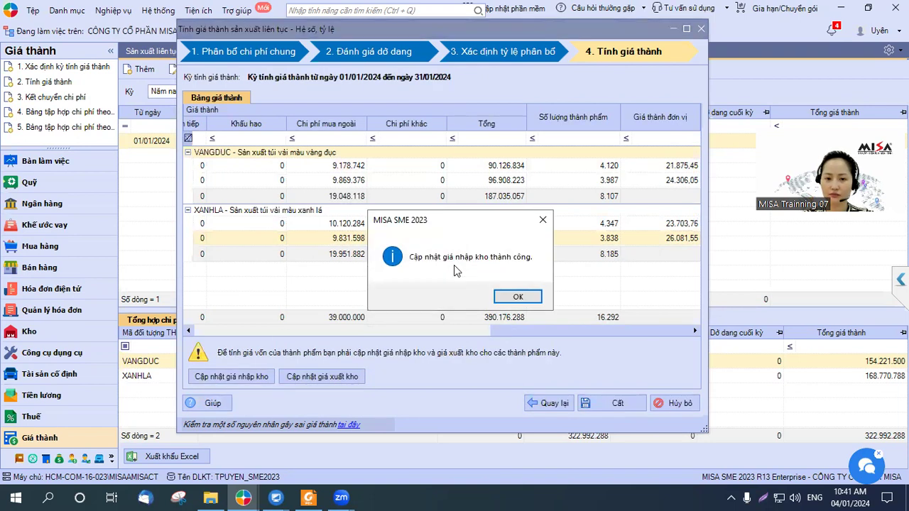
left_click(519, 296)
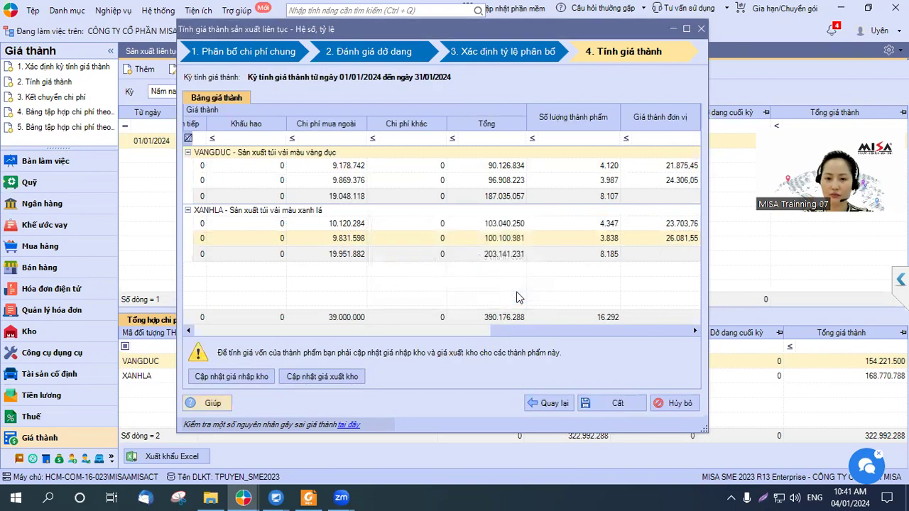
left_click(618, 405)
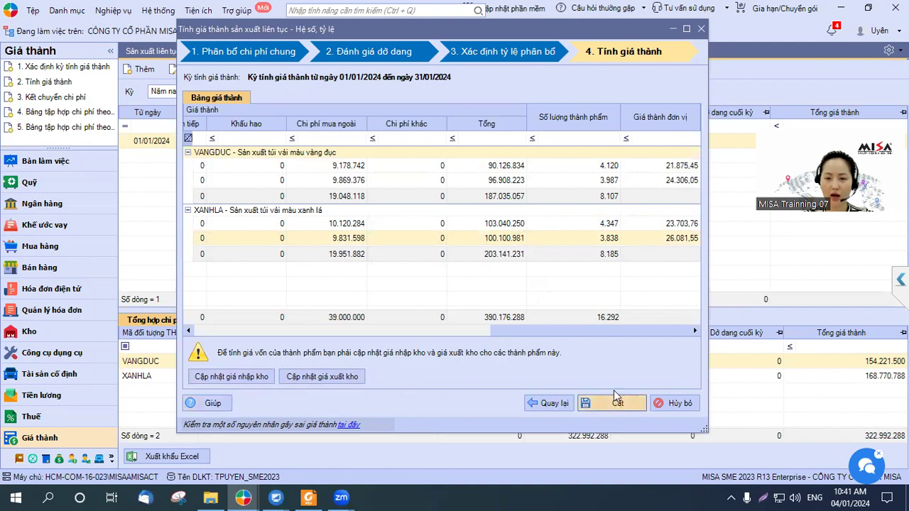
Step: Create and save the Kết chuyển chi phí voucher for the costing period 01/01/2024 to 31/01/2024, checking its transferred amounts
left_click(495, 296)
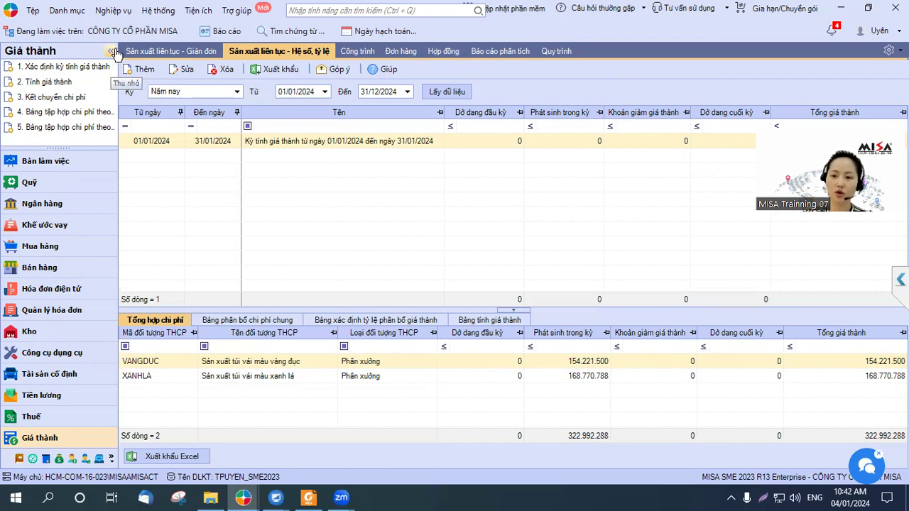
left_click(73, 101)
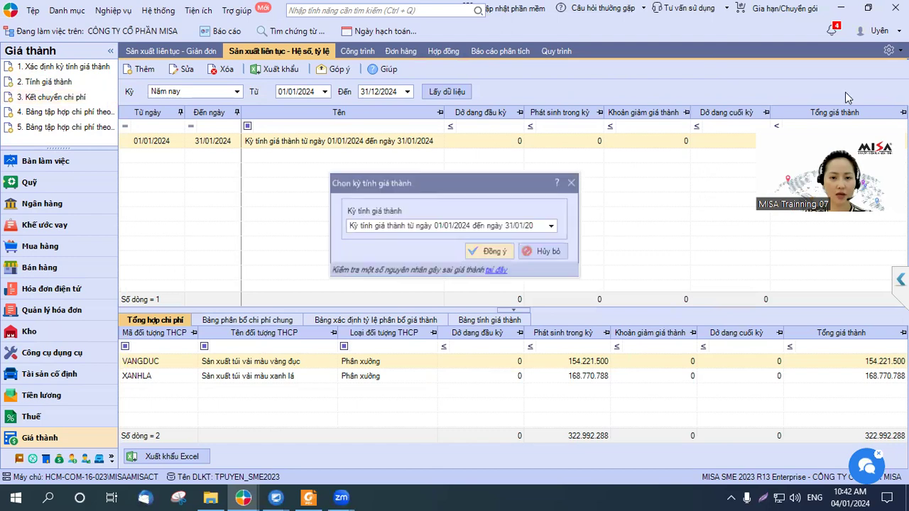
left_click(506, 253)
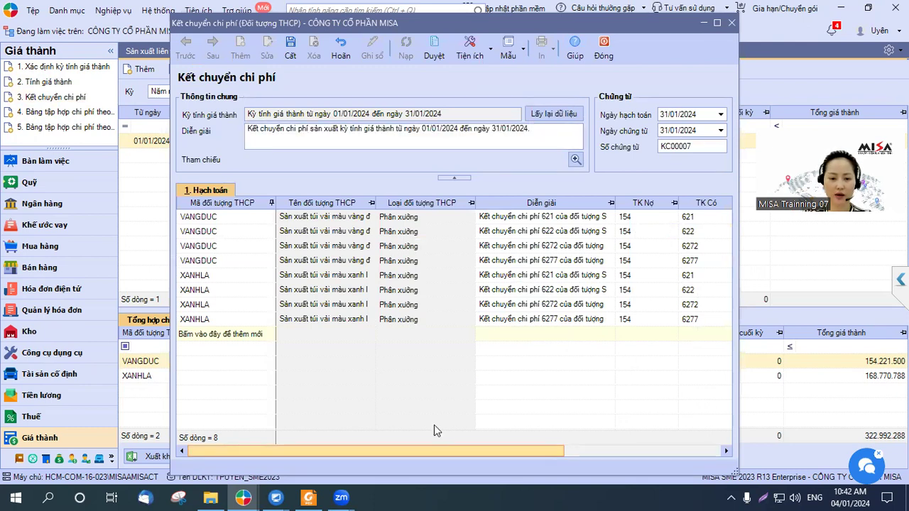
scroll(436, 430, "right", 3)
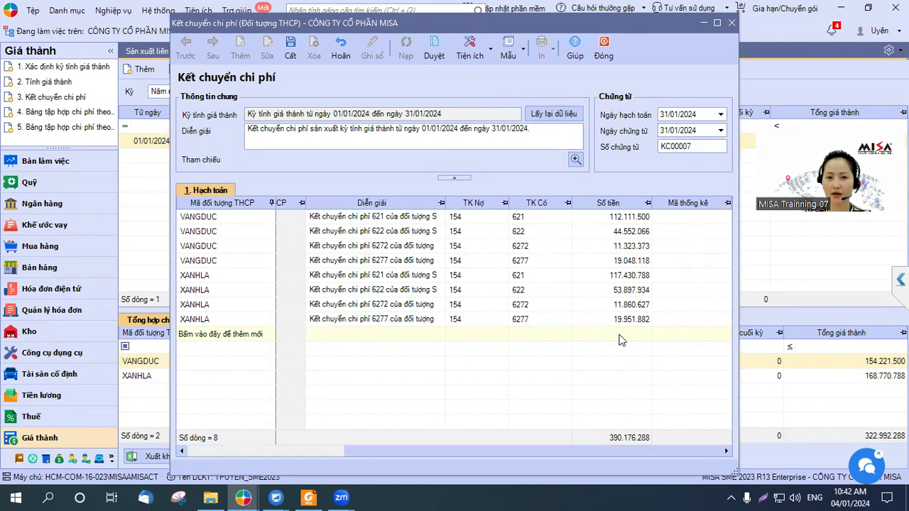
type(".")
left_click(290, 48)
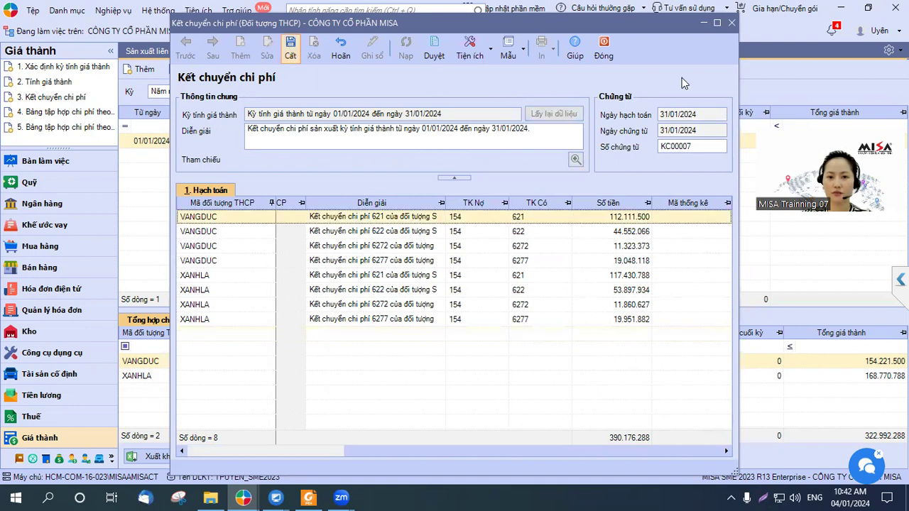
left_click(603, 48)
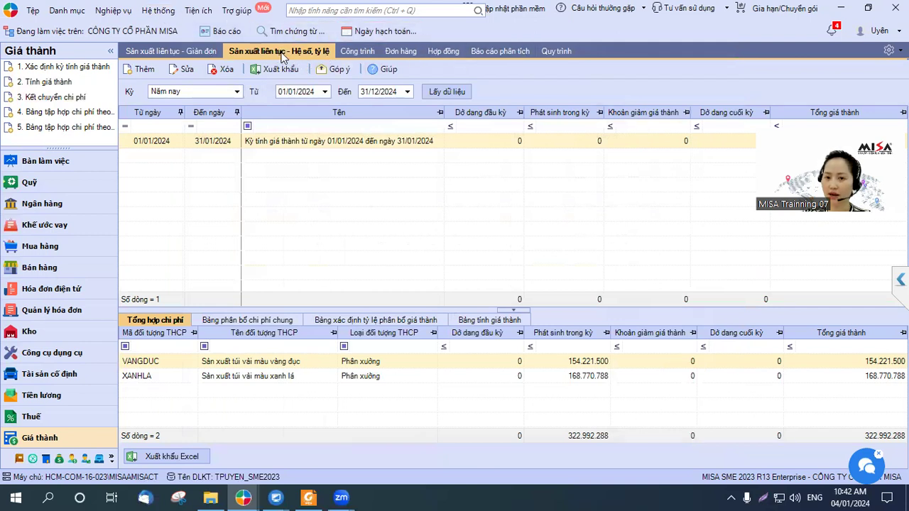
Step: Generate the Bảng tính giá thành report by the hệ số, tỷ lệ method for 01/01/2024 to 31/01/2024 and review its cost columns
left_click(500, 52)
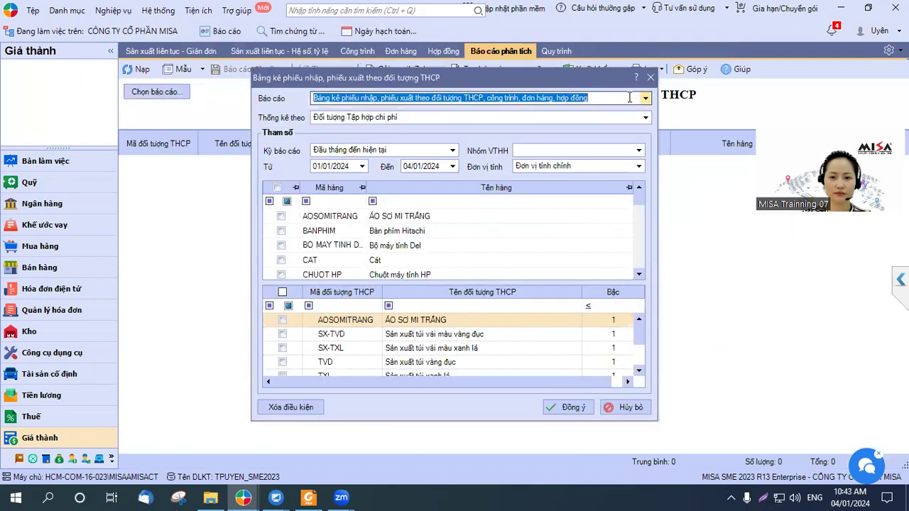
left_click(646, 100)
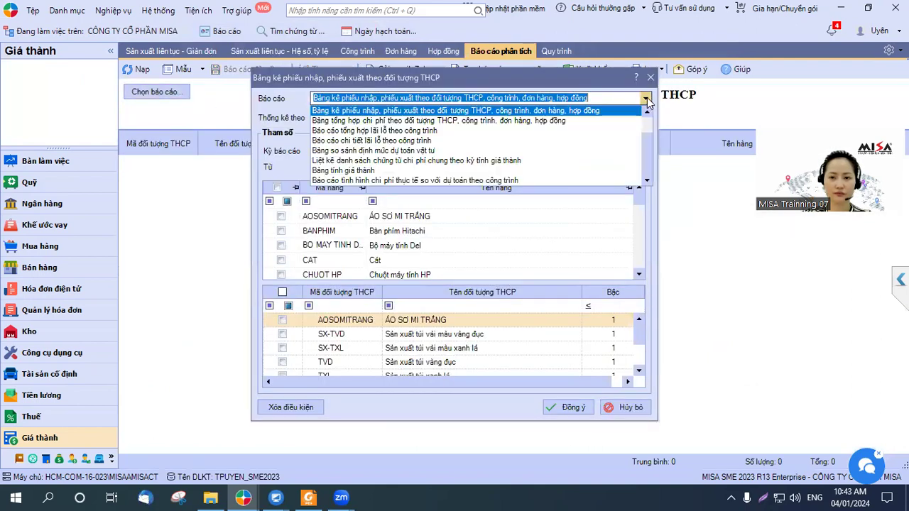
left_click(355, 170)
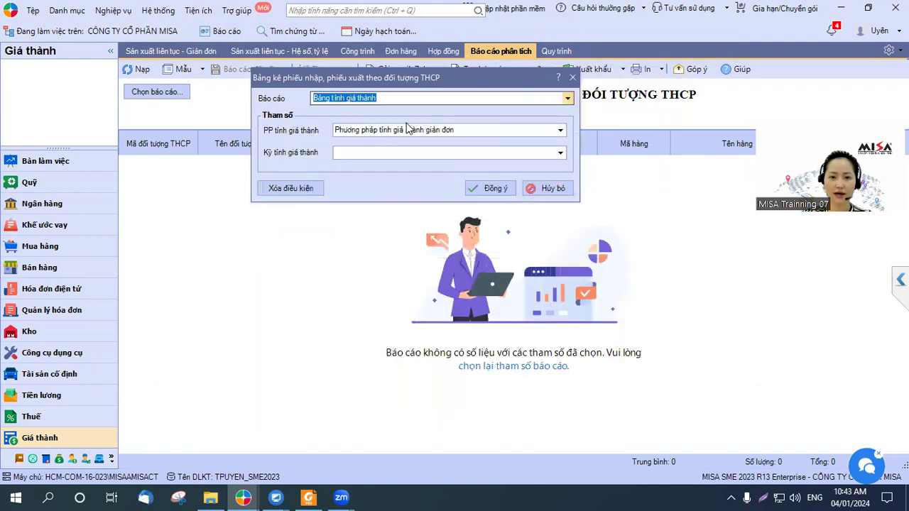
left_click(560, 130)
left_click(476, 152)
left_click(560, 152)
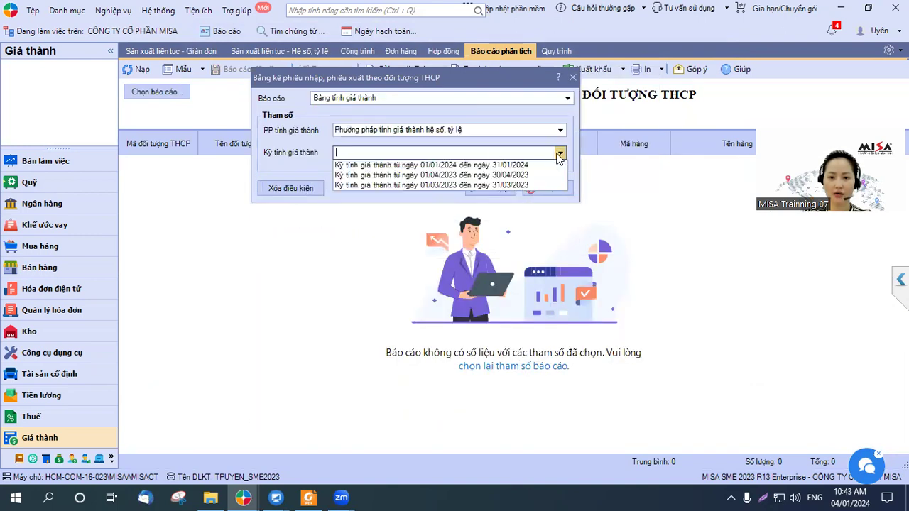
left_click(490, 166)
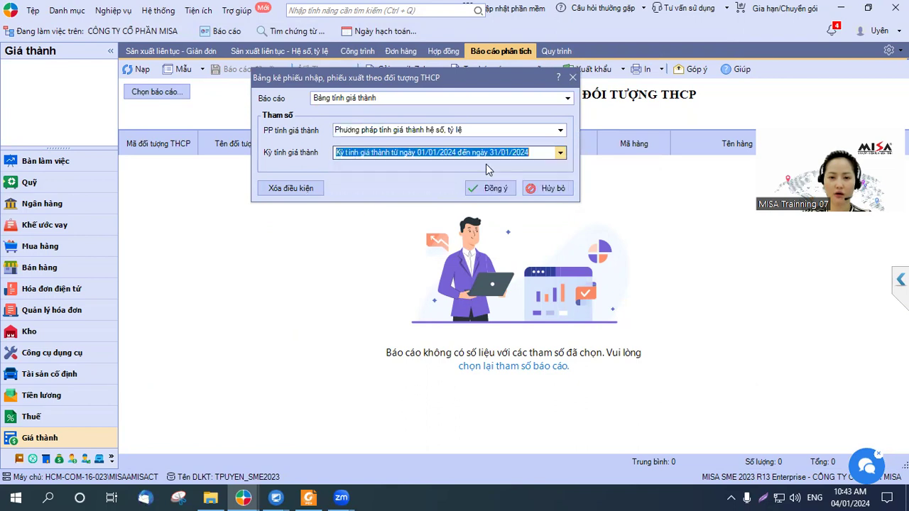
left_click(489, 189)
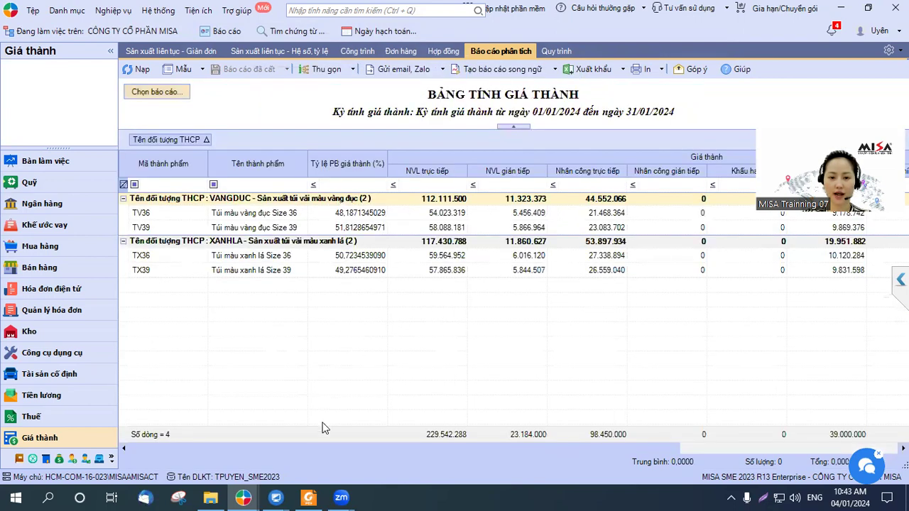
scroll(319, 429, "right", 1)
scroll(318, 435, "right", 3)
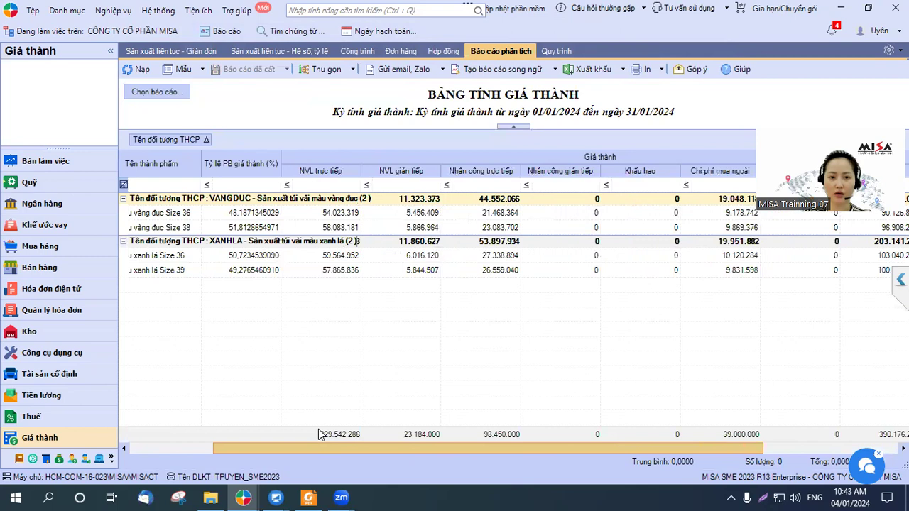
scroll(319, 434, "right", 4)
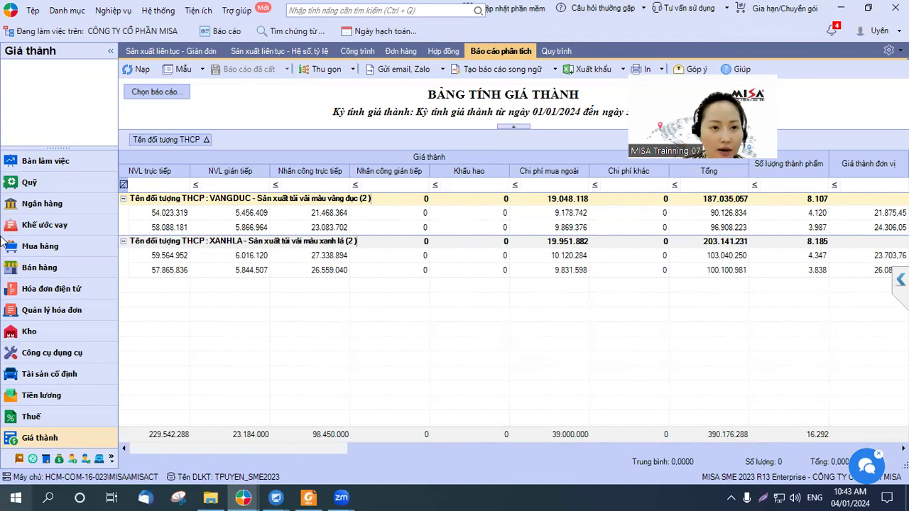
Step: Open the finished product cost norm declaration for coefficient/ratio production and filter the product names by "túi"
left_click(114, 11)
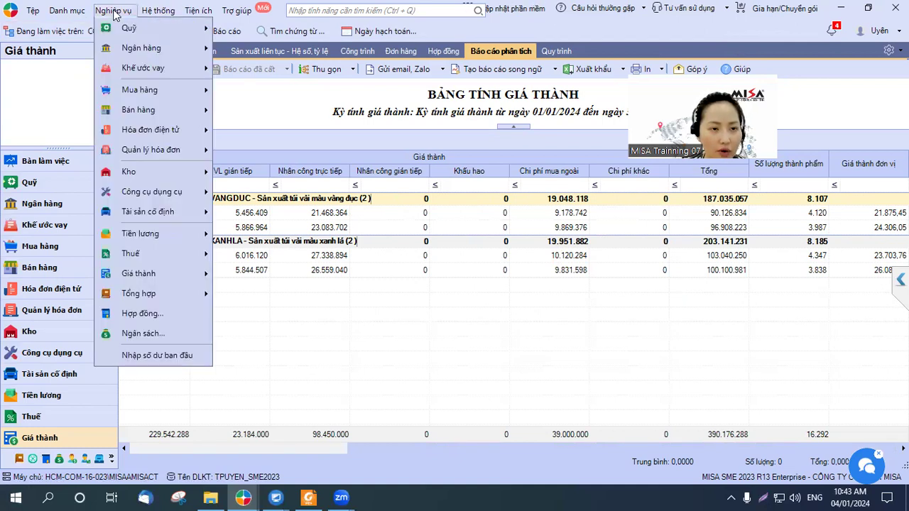
mouse_move(131, 280)
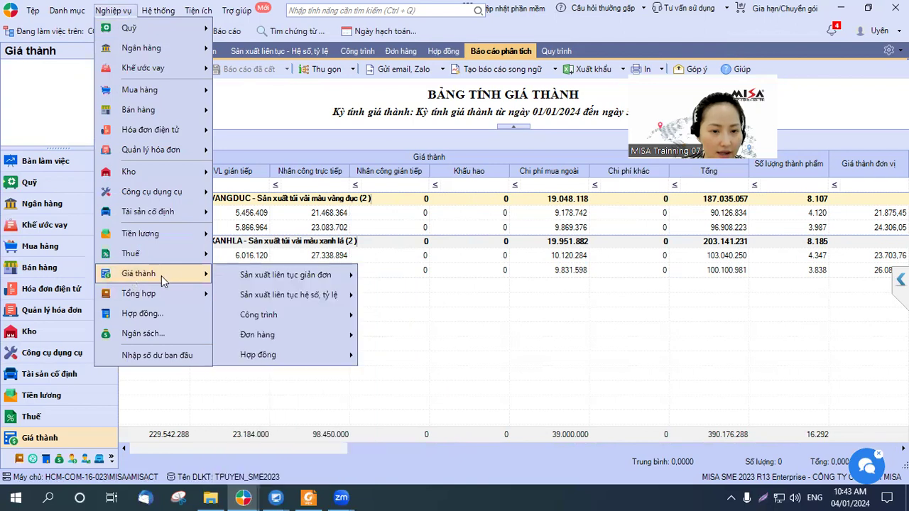
mouse_move(326, 306)
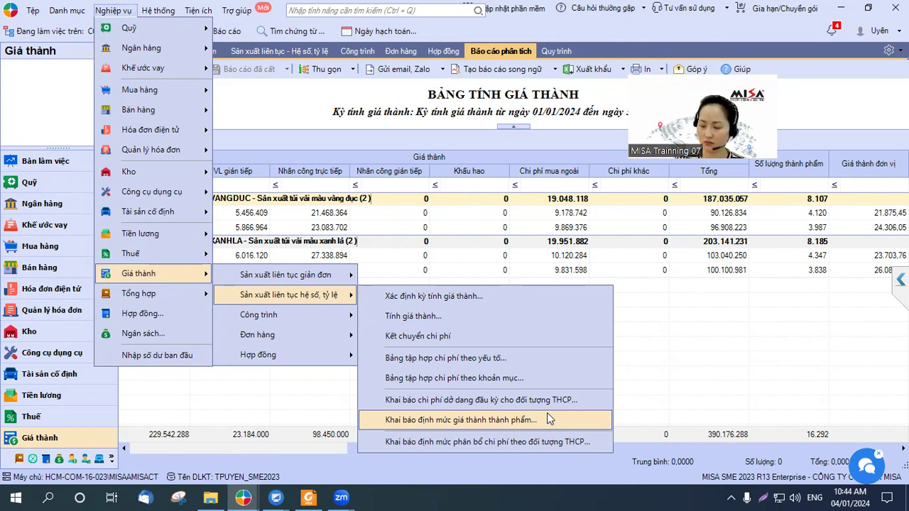
left_click(517, 420)
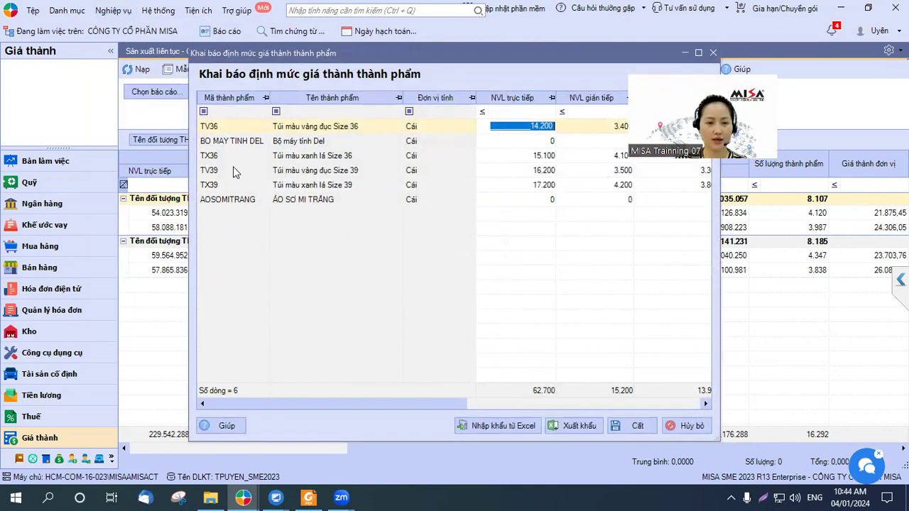
left_click(237, 111)
left_click(306, 113)
type("tuis")
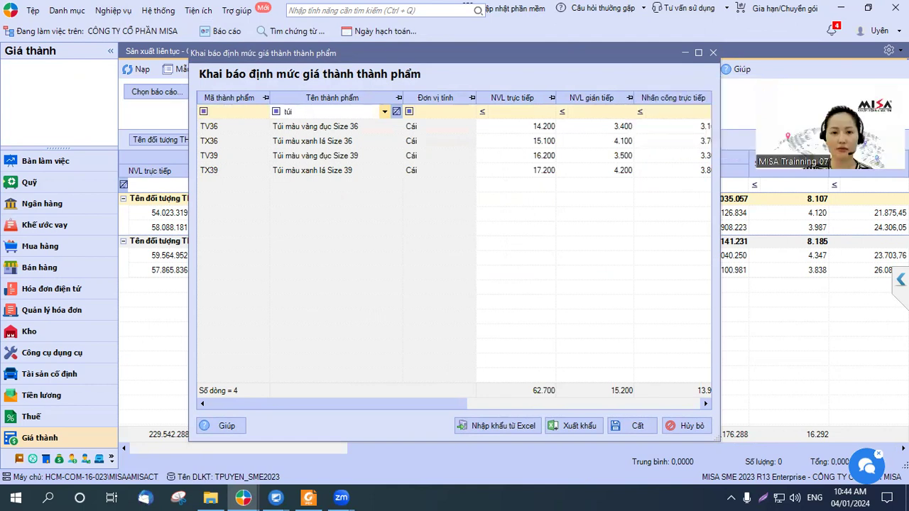
Step: Narrow the product code and name columns, review the bags' norms for each cost component, and close the declaration
left_click_drag(401, 98, 372, 106)
left_click_drag(270, 98, 254, 97)
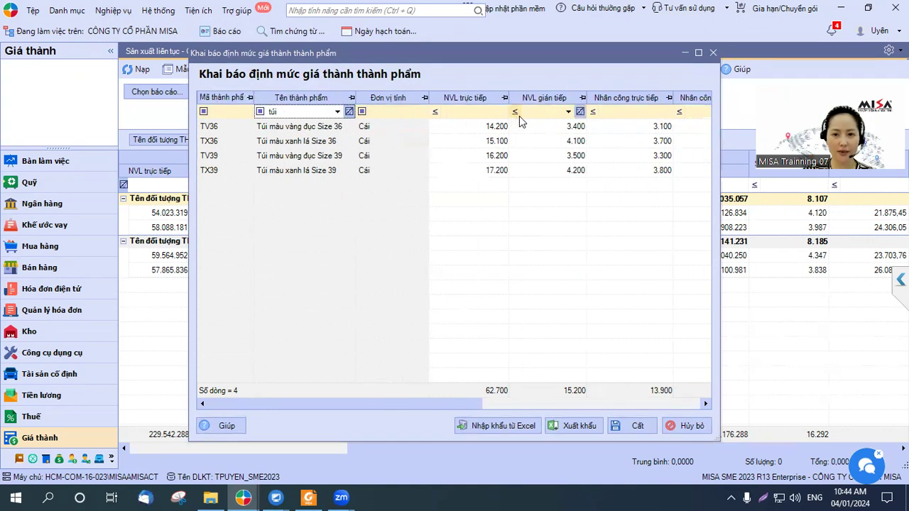
left_click_drag(401, 401, 559, 408)
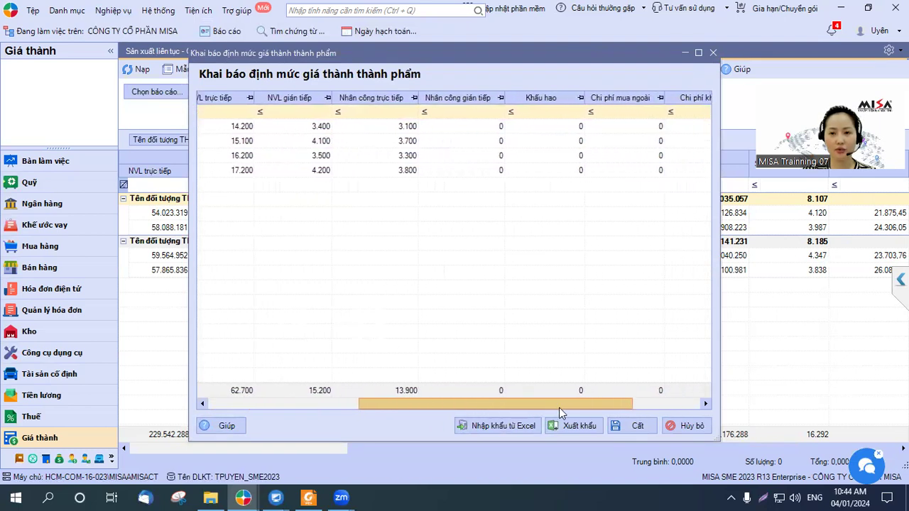
left_click_drag(462, 413, 426, 408)
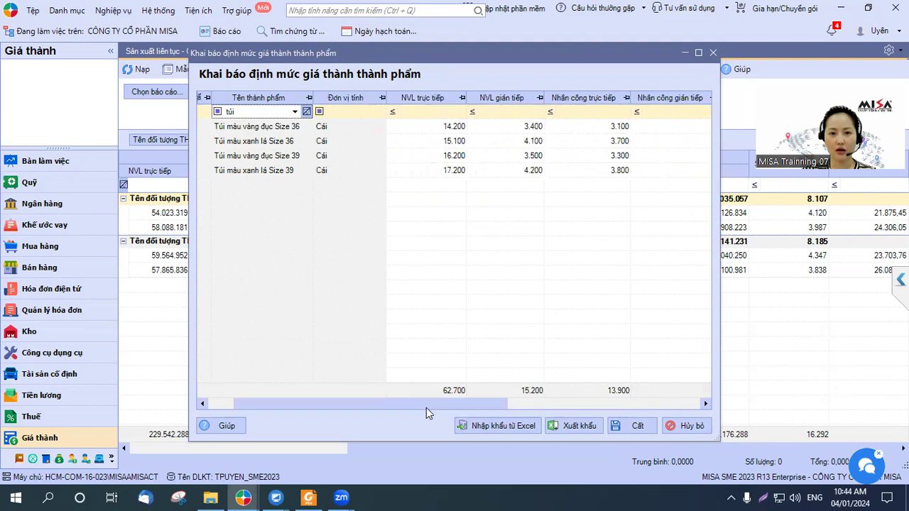
left_click(436, 127)
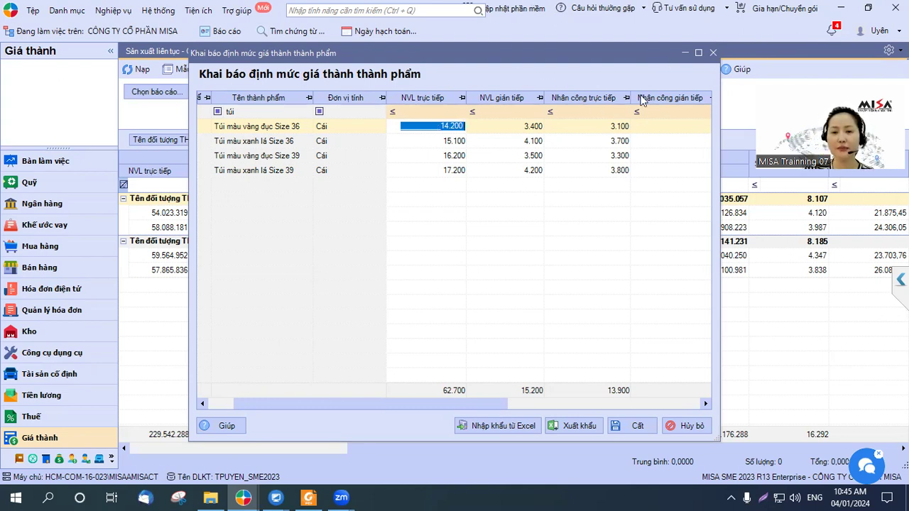
left_click(713, 52)
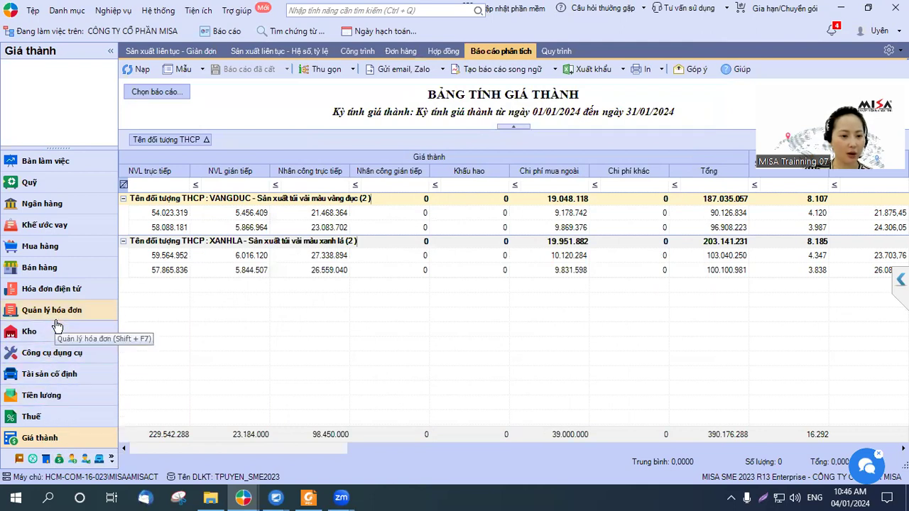
Step: Look over the miscellaneous vouchers in Tổng hợp and the goods and services purchases in Mua hàng
scroll(61, 142, "down", 1)
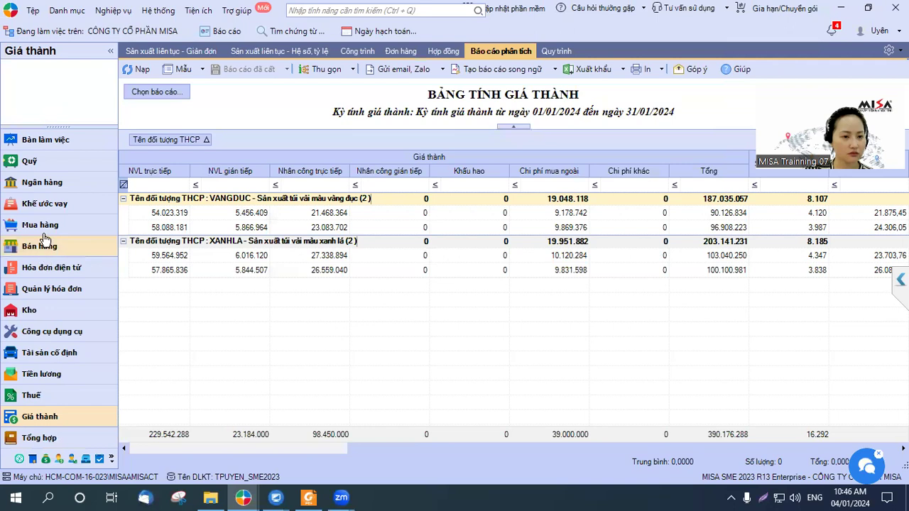
left_click(49, 439)
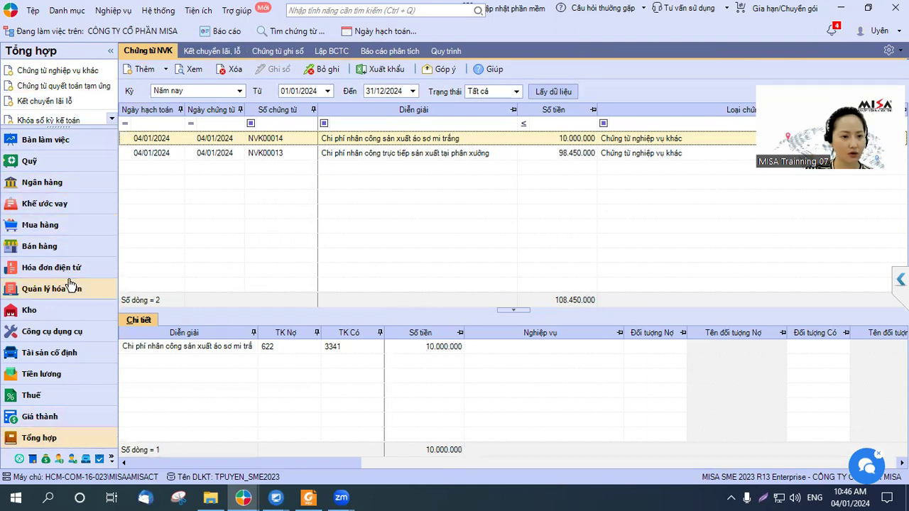
left_click(50, 225)
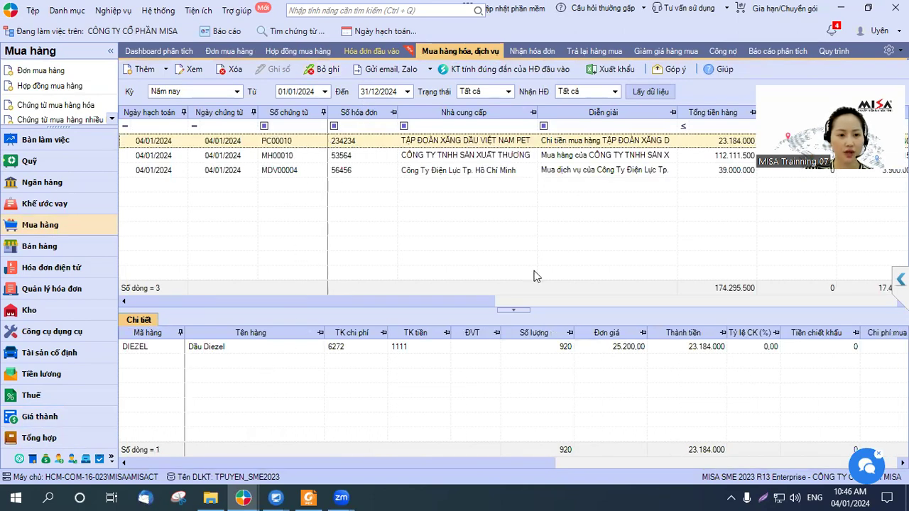
Step: Start a new cash payment voucher in Quỹ for DIENLUC HCM with the payment reason Chi khác
left_click(45, 162)
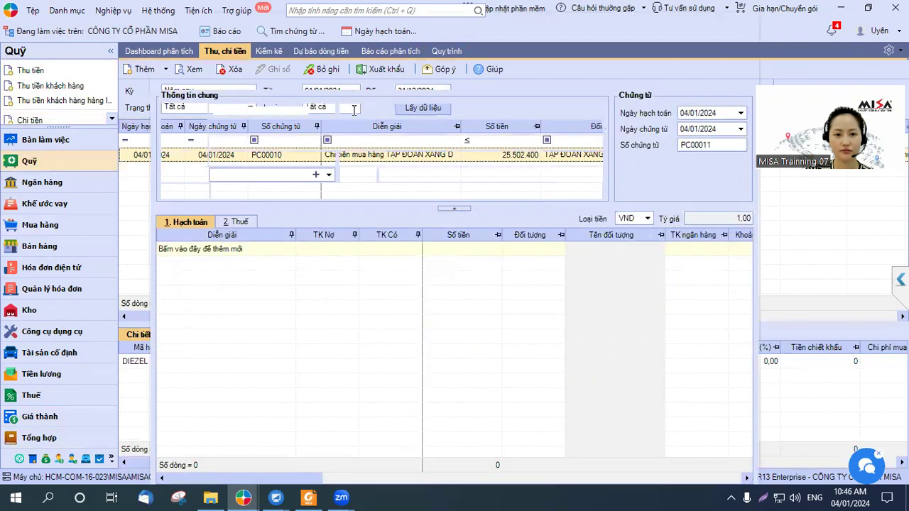
left_click(329, 111)
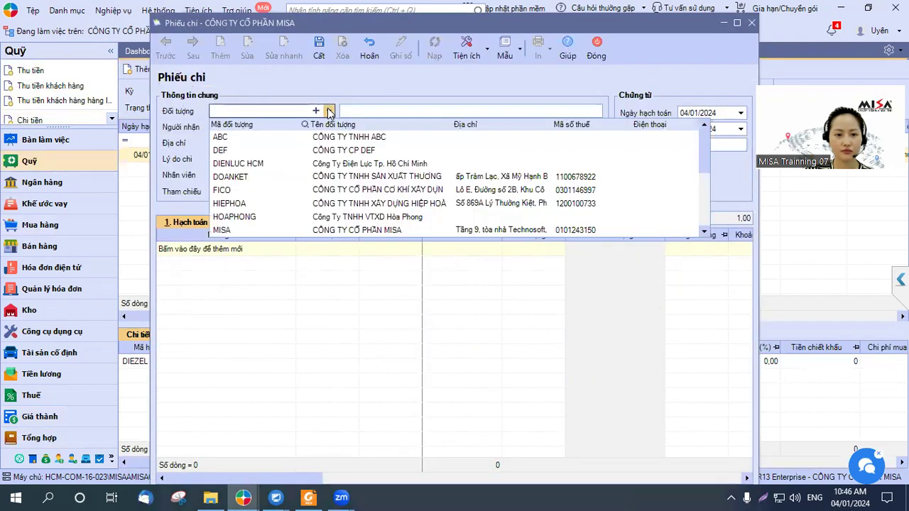
left_click(401, 169)
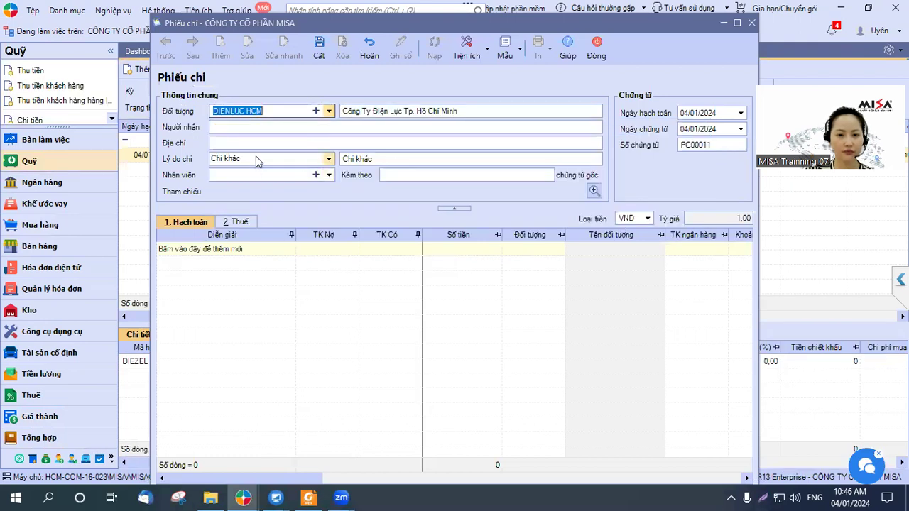
left_click(329, 159)
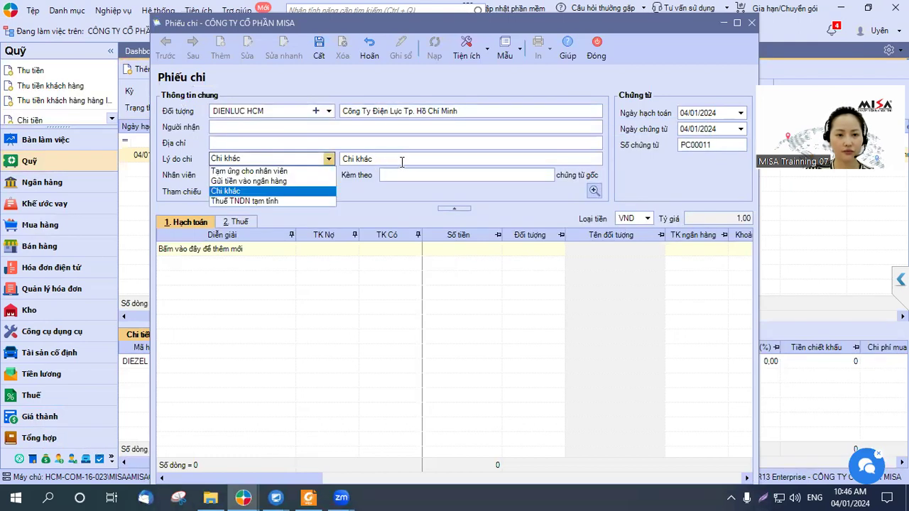
left_click(288, 192)
Step: Change the payment reason description to "Chi tiền điện phân xưởng sản xuất áo sơ mi trắng"
left_click(385, 157)
double_click(385, 158)
type("t")
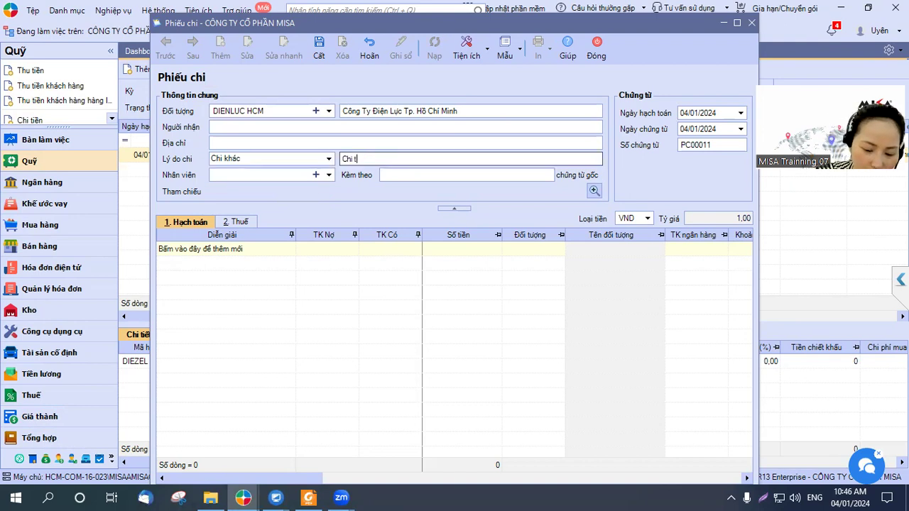
type("iền điê")
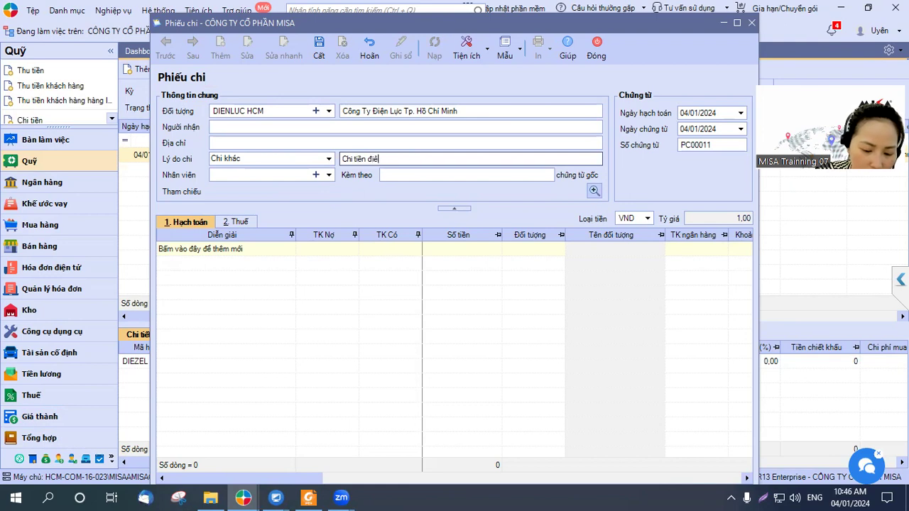
type("n p")
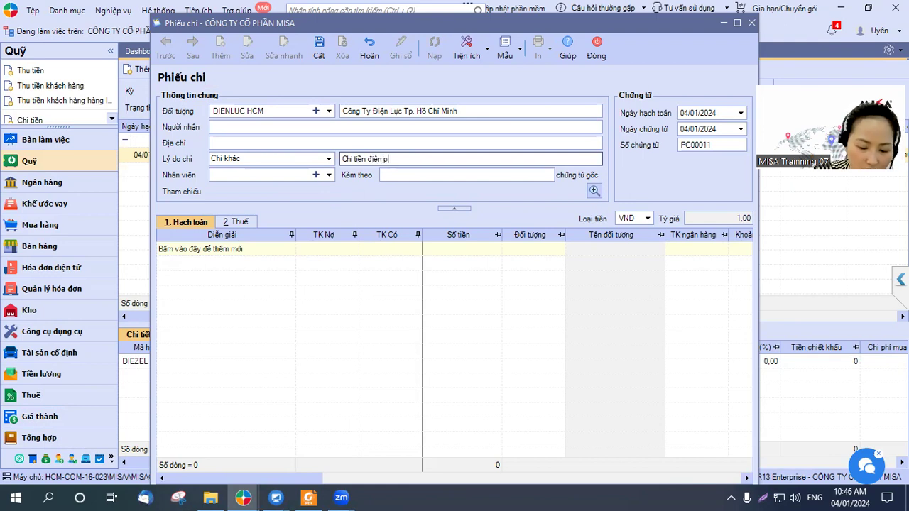
type("haân ")
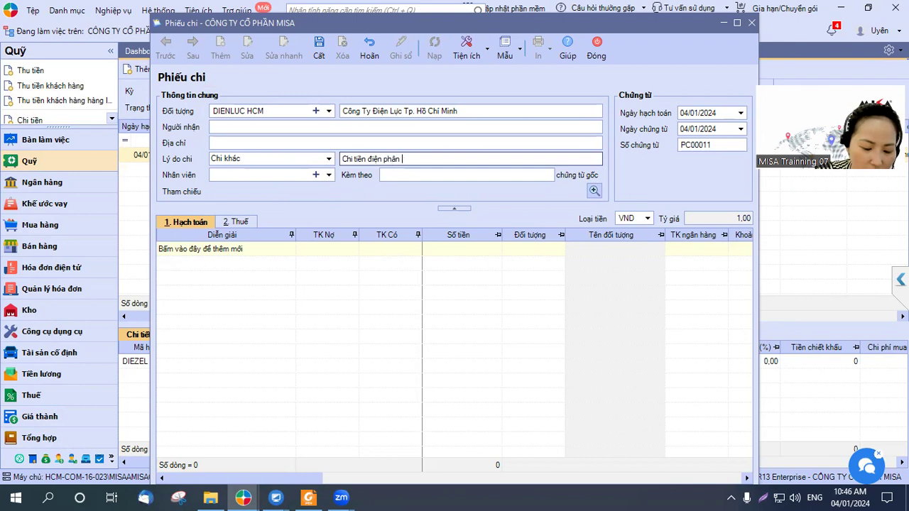
type("xuong sa")
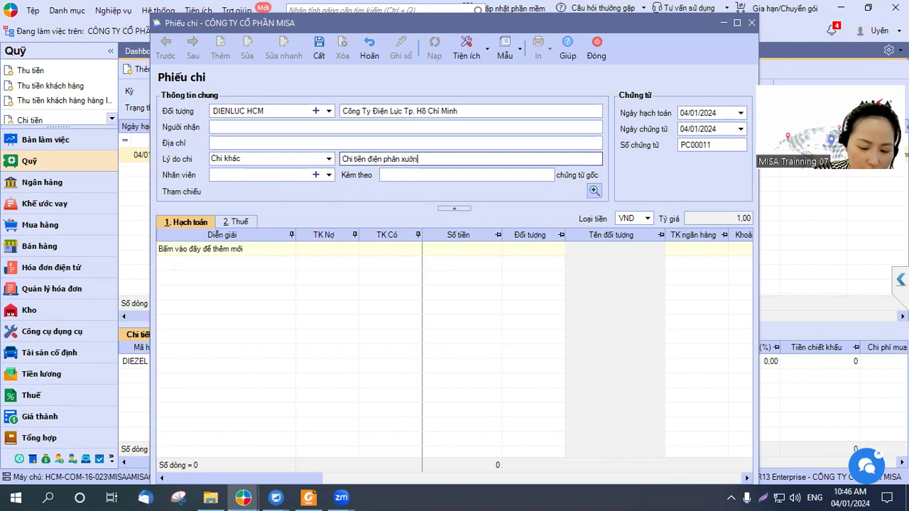
type("ản")
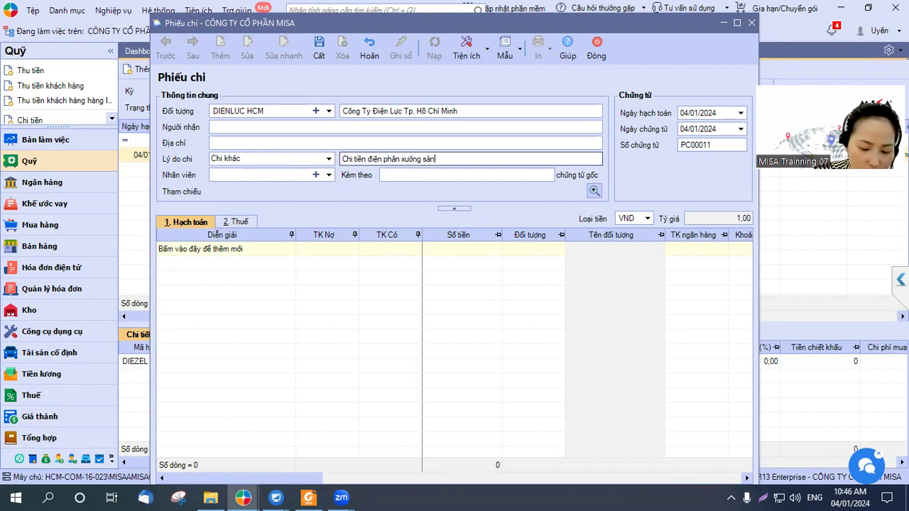
type(" xua61t")
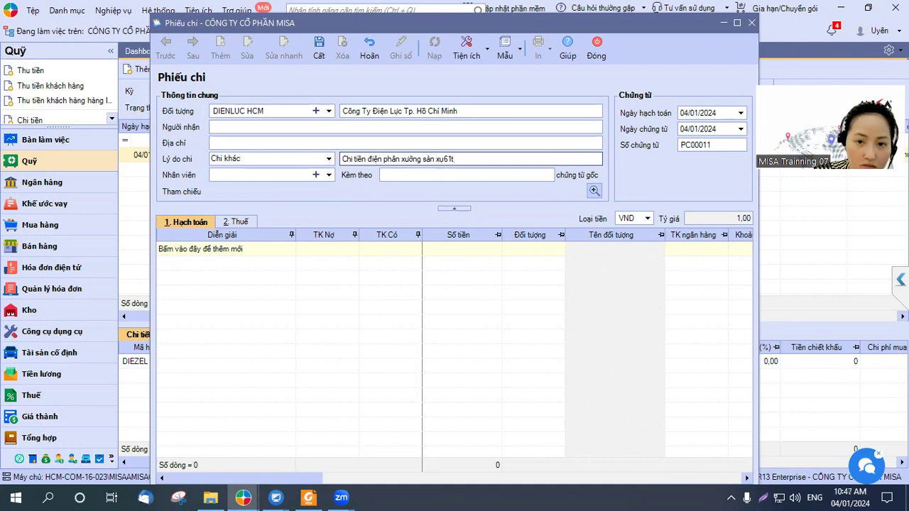
key("BackSpace")
key("BackSpace")
key("BackSpace")
type("ua")
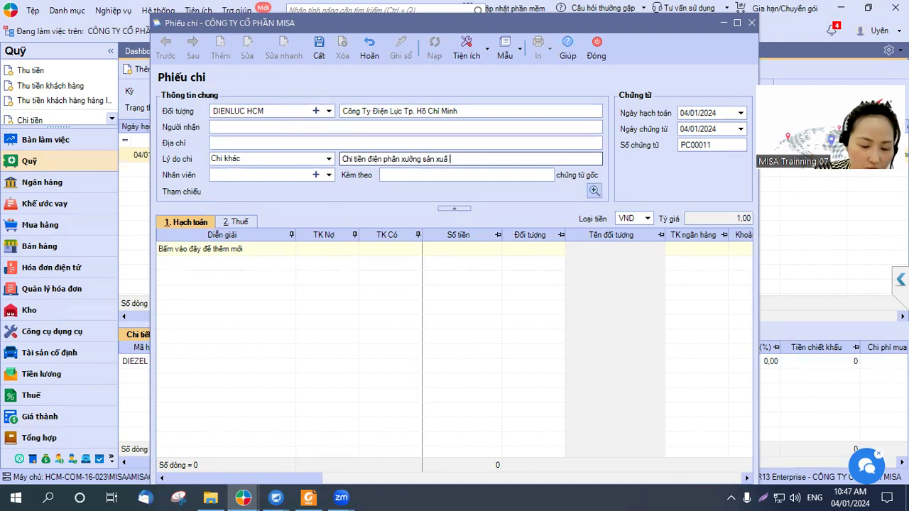
type("t ")
type("áo so")
type("w ")
type("mi t")
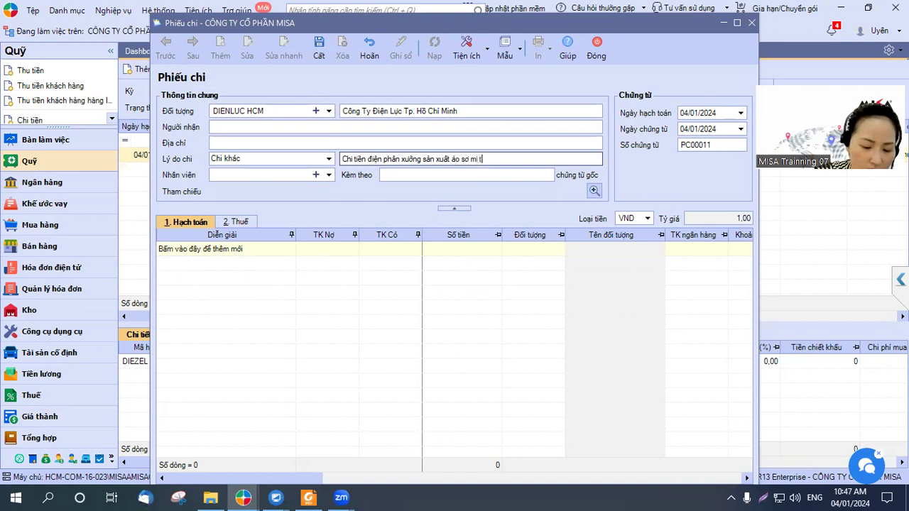
type("rắng")
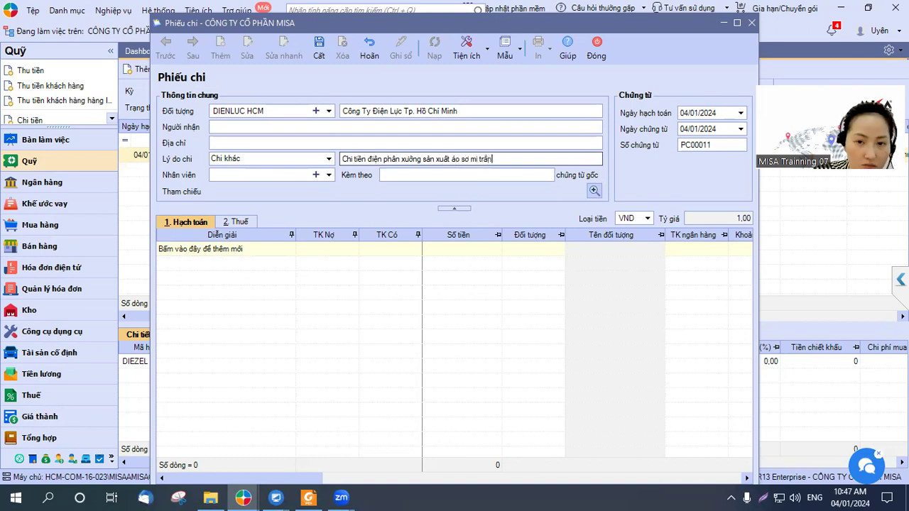
Step: Add an accounting line debiting account 6278 against 1111 with an amount of 3.000.000
left_click(274, 250)
left_click(339, 252)
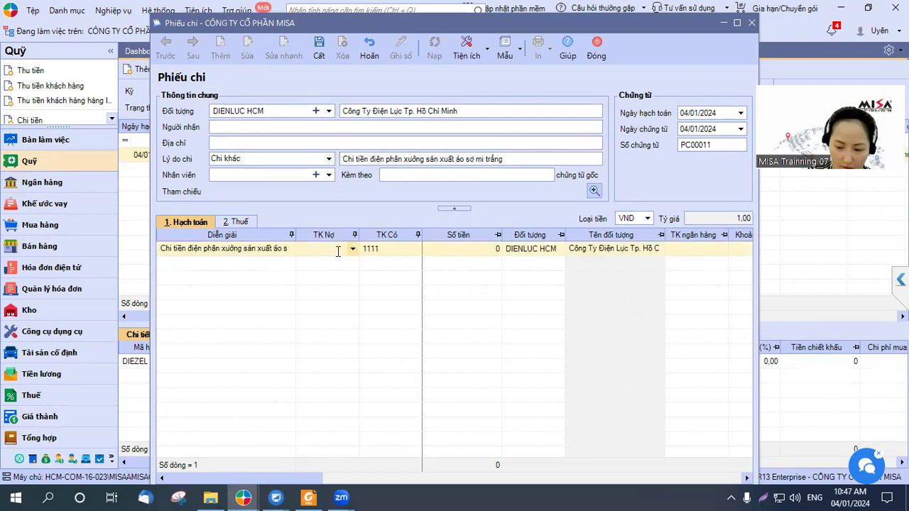
type("627")
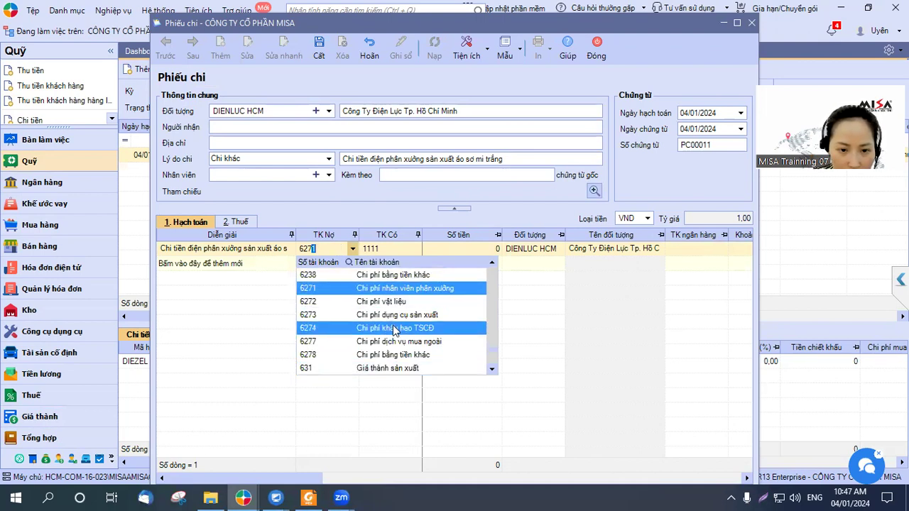
type("8")
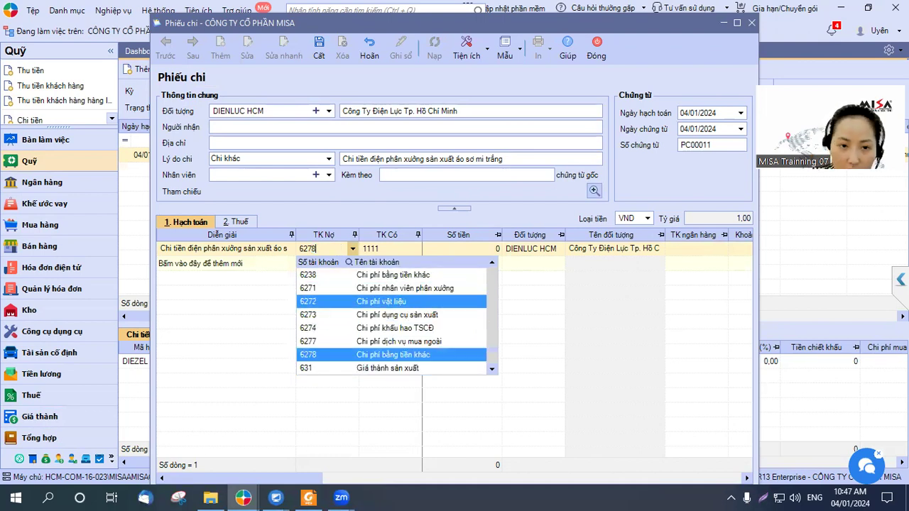
left_click(348, 355)
left_click(457, 247)
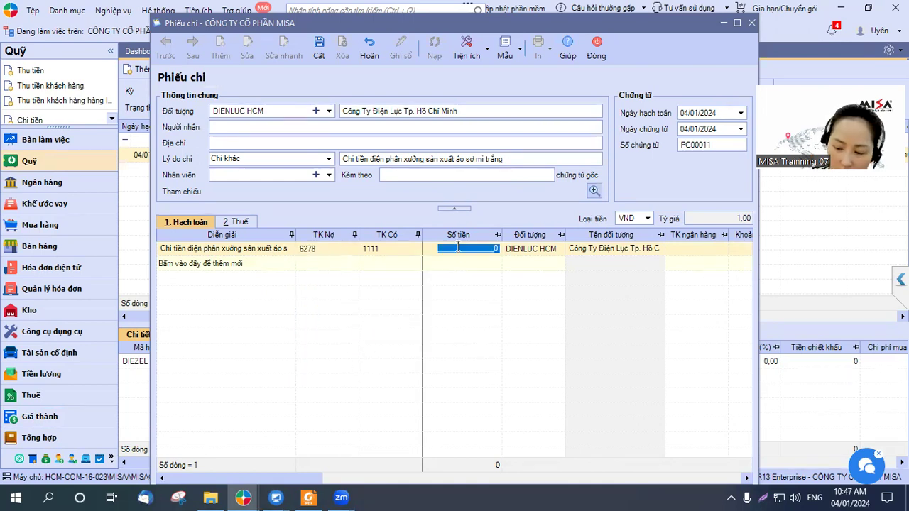
type("3.000.000")
key("Tab")
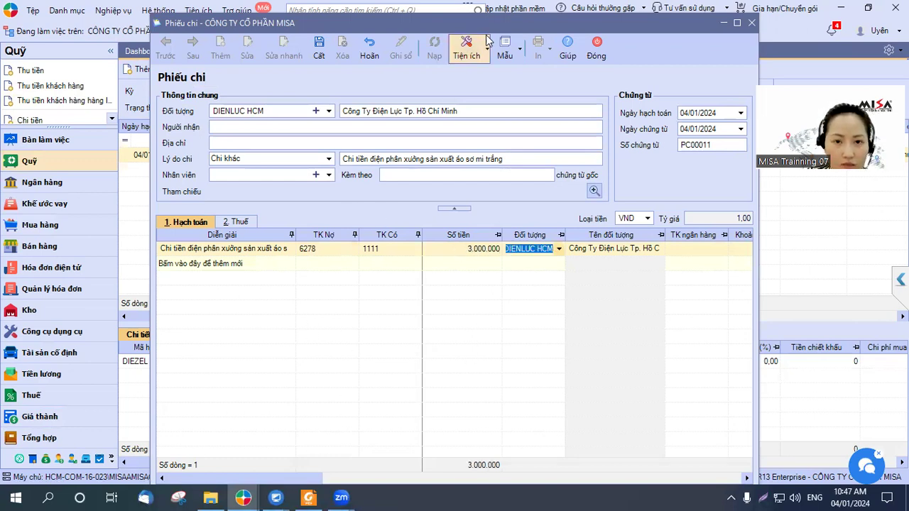
Step: Assign the accounting line's cost object (Đối tượng THCP) to AOSOMITRANG
left_click_drag(485, 25, 470, 16)
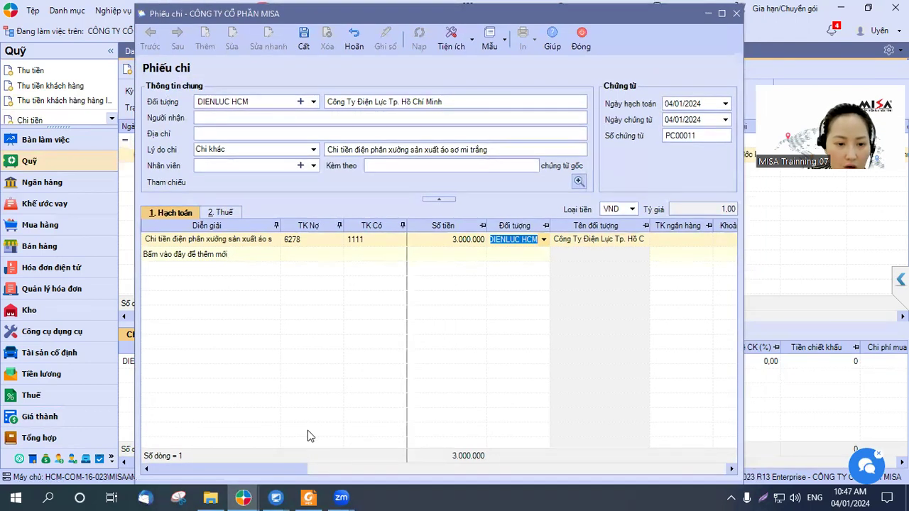
scroll(155, 474, "right", 5)
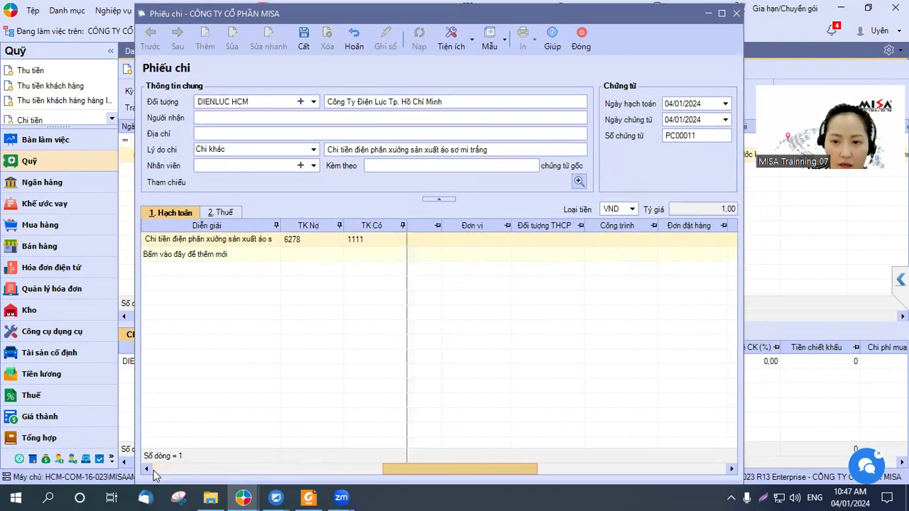
scroll(155, 474, "left", 2)
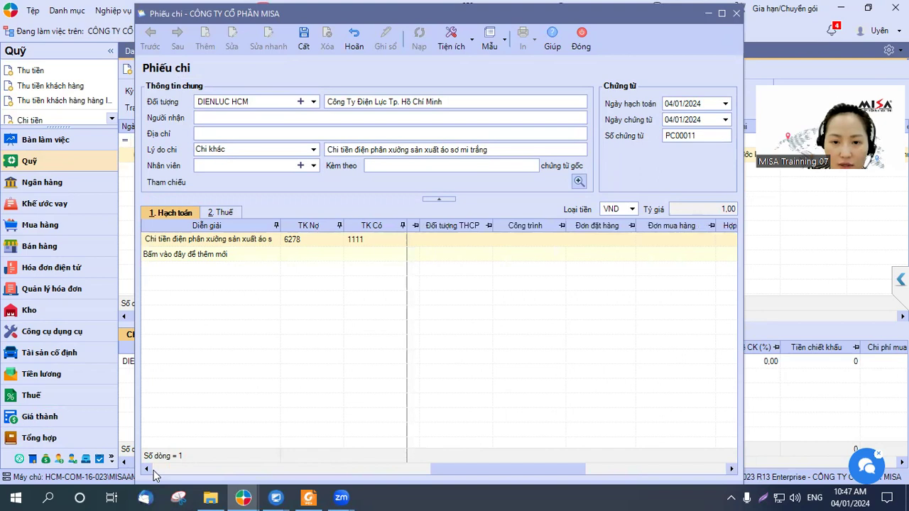
left_click(483, 241)
left_click(469, 260)
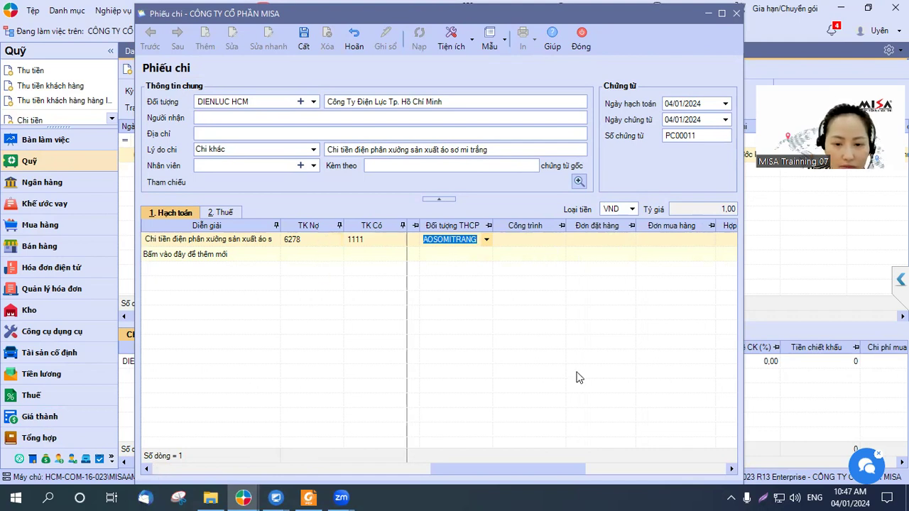
Step: Look over the accounting line's columns, save the cash payment voucher and close it
left_click_drag(545, 469, 234, 477)
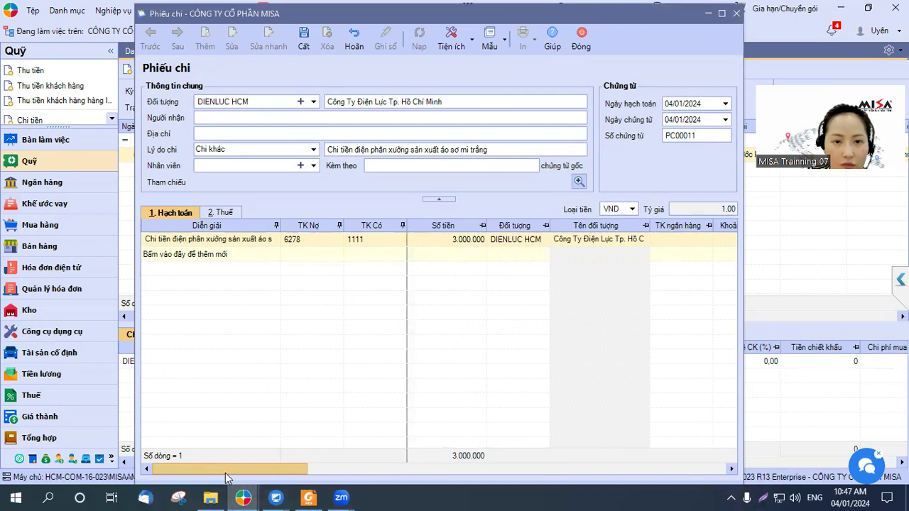
left_click(424, 467)
left_click_drag(435, 464, 257, 465)
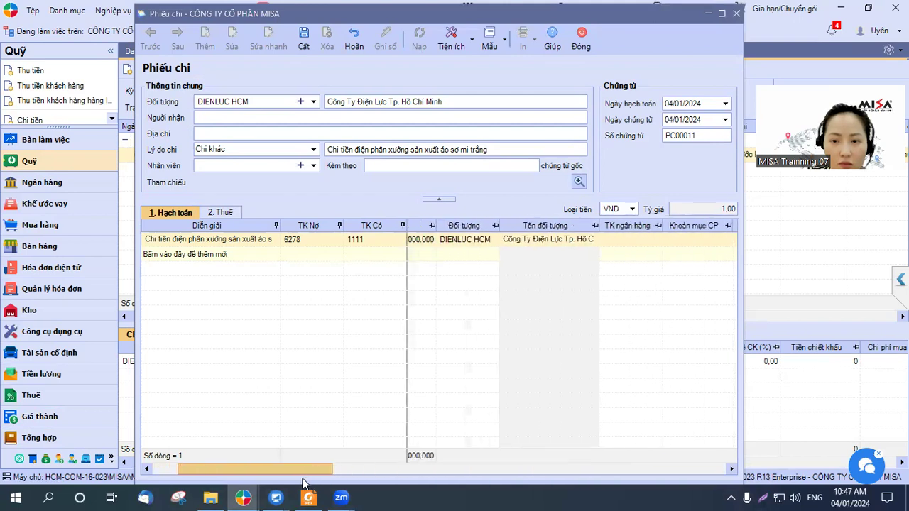
left_click(305, 41)
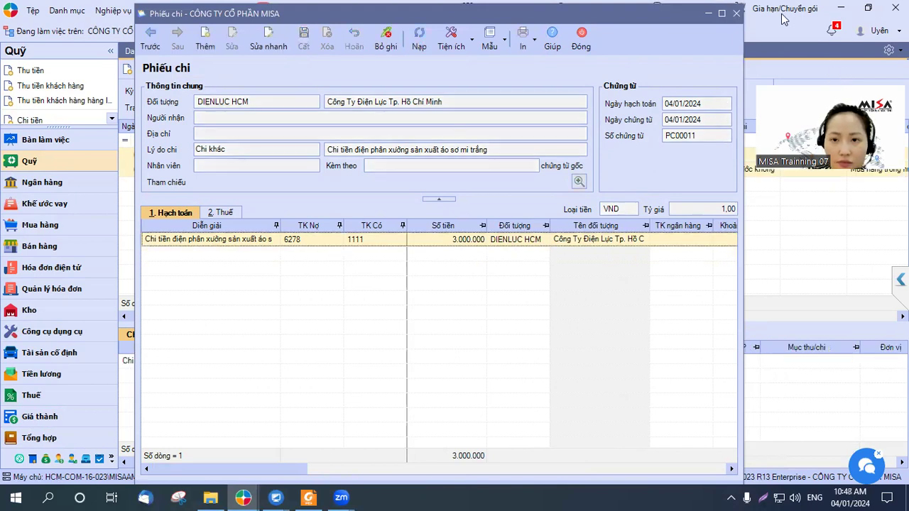
left_click(580, 37)
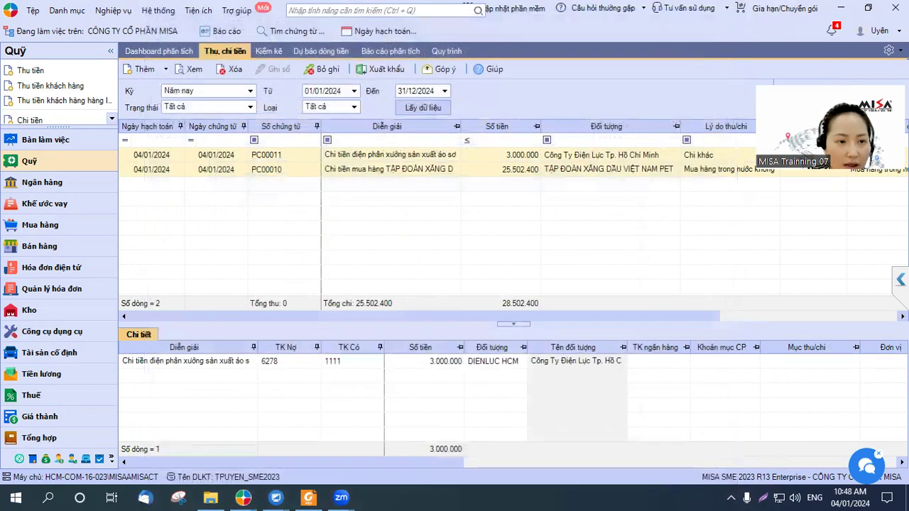
Step: In Giá thành, create a simple continuous production costing period for 01/01/2024 to 31/01/2024 with cost object AOSOMITRANG
left_click(39, 416)
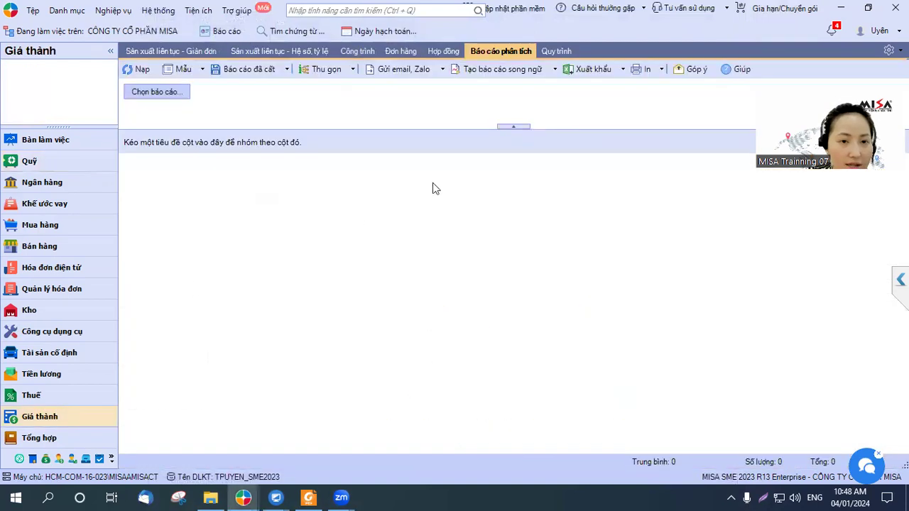
left_click(169, 56)
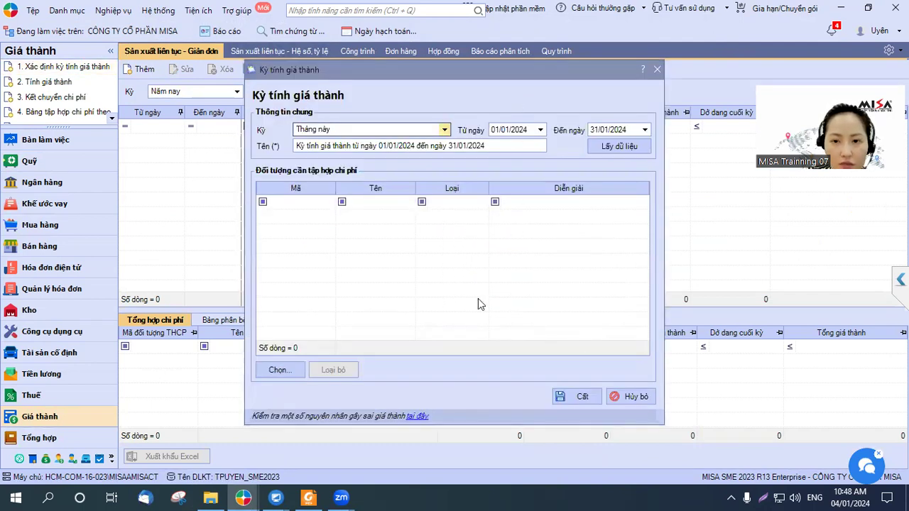
left_click(577, 397)
Step: Calculate the January period's product cost without unfinished goods and review the white shirt's cost components, total, quantity and unit cost
left_click(64, 81)
left_click(490, 253)
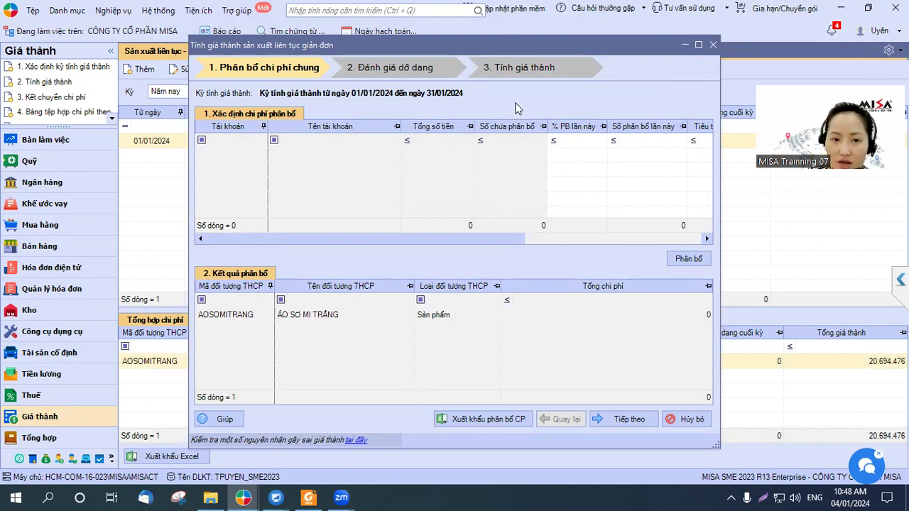
left_click(618, 419)
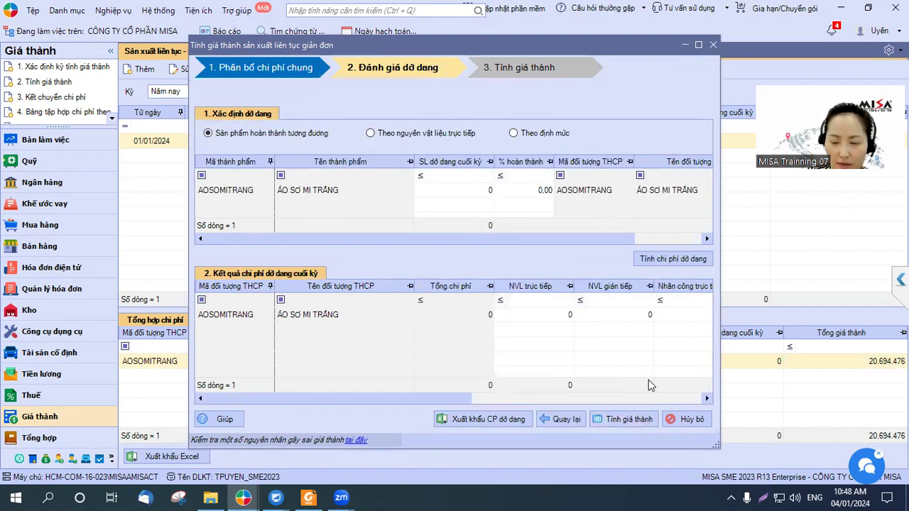
left_click(627, 420)
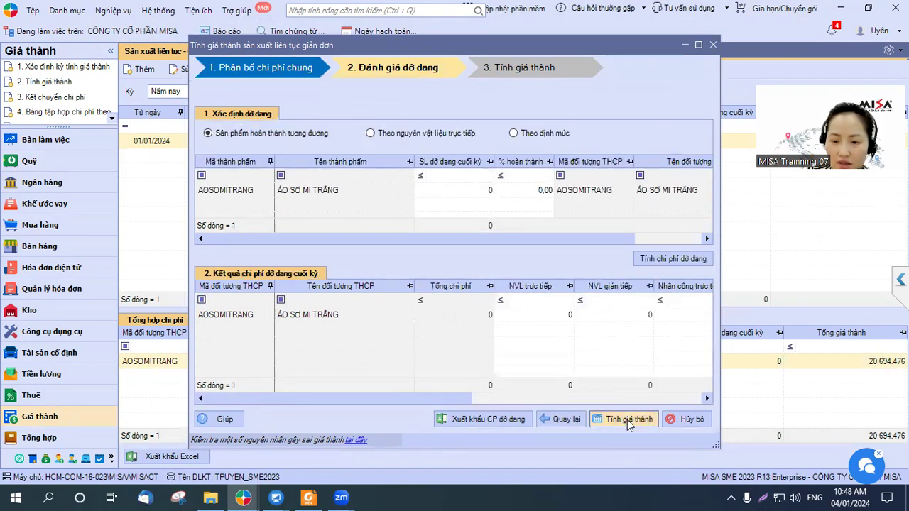
left_click_drag(364, 346, 693, 357)
left_click_drag(563, 357, 330, 357)
left_click(516, 171)
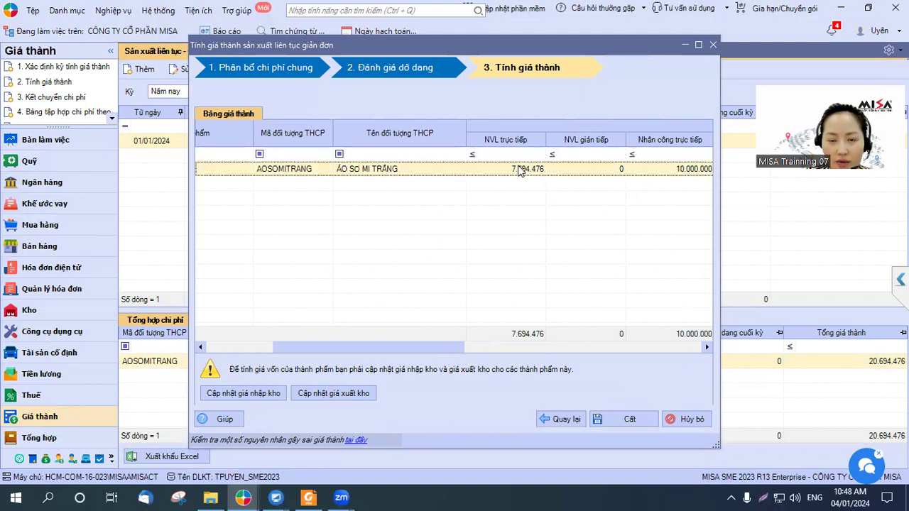
left_click_drag(443, 348, 512, 348)
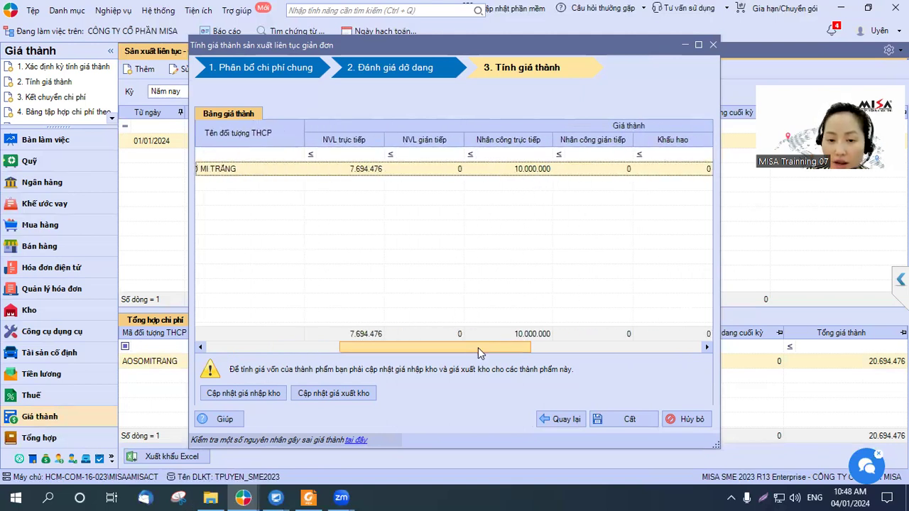
left_click_drag(478, 346, 605, 348)
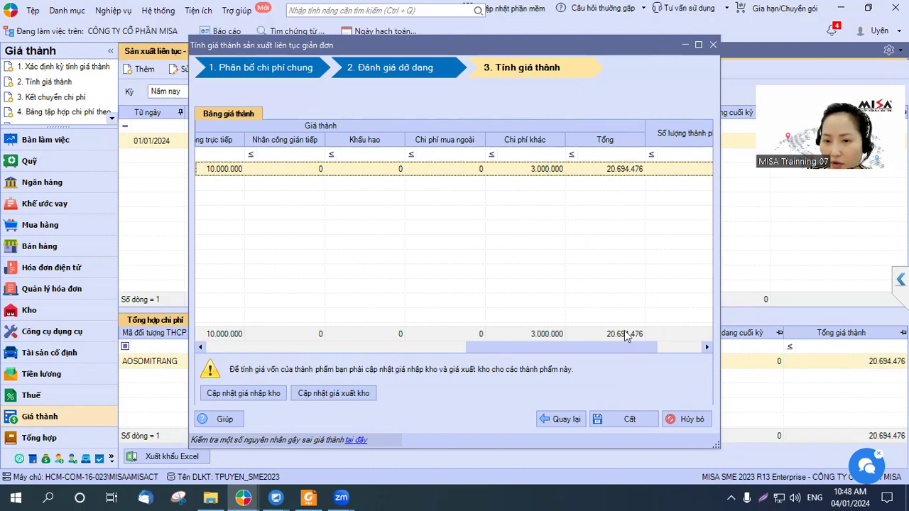
left_click_drag(623, 349, 710, 356)
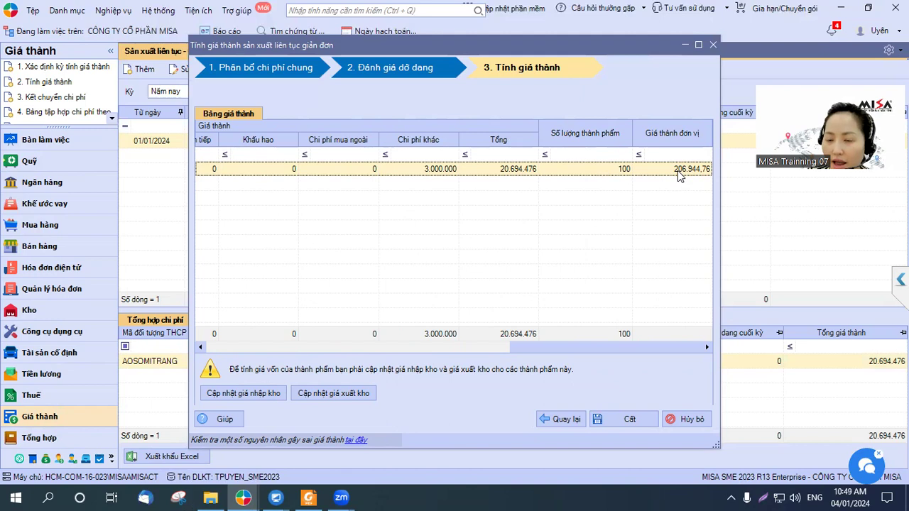
Step: Update the warehouse receipt price from the calculated cost and save the costing sheet
left_click(268, 393)
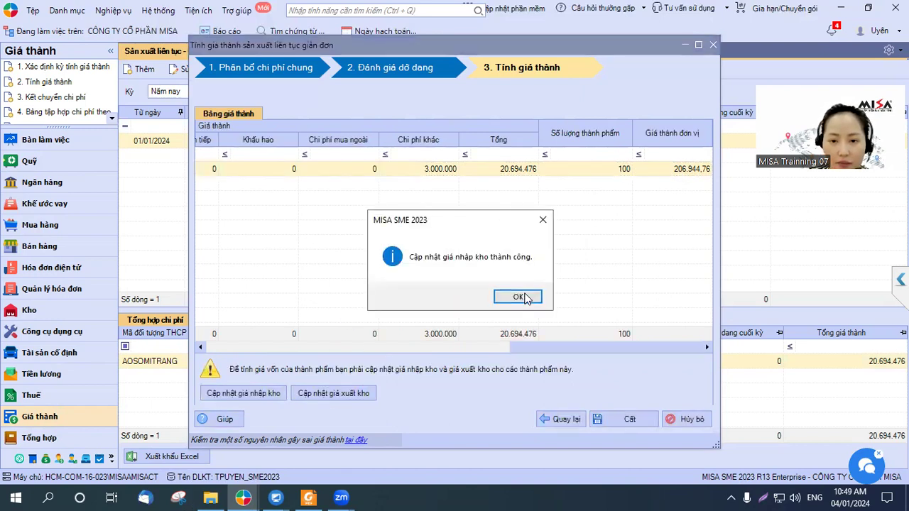
left_click(518, 297)
left_click(628, 422)
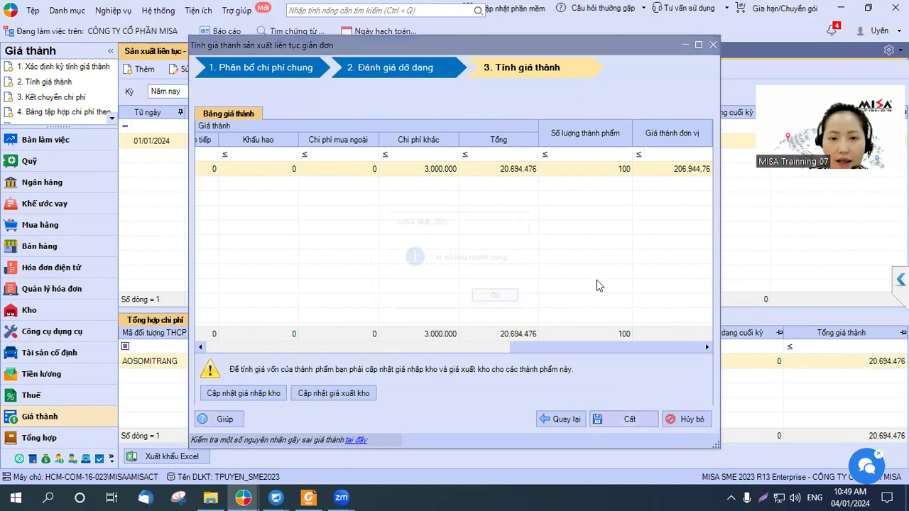
left_click(514, 299)
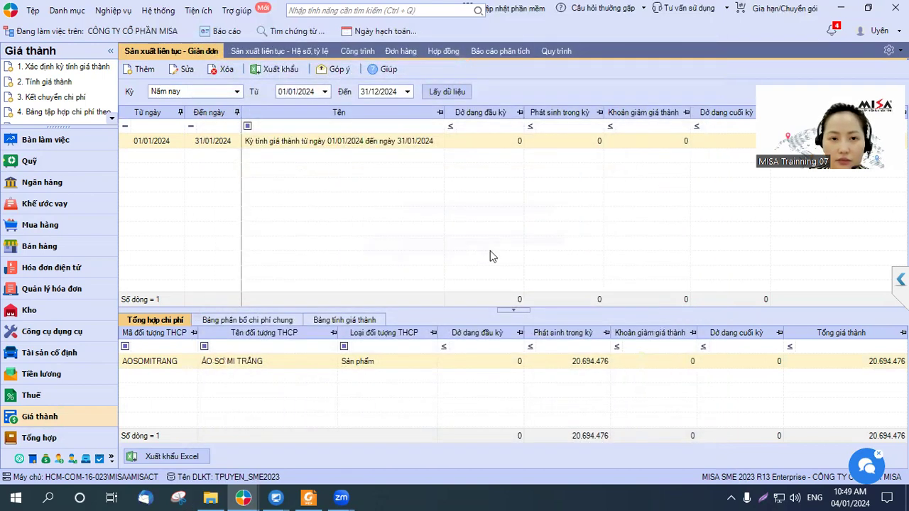
Step: Create the cost transfer voucher for the costing period 01/01/2024 to 31/01/2024, check its entry amounts, save it and close it
left_click(68, 101)
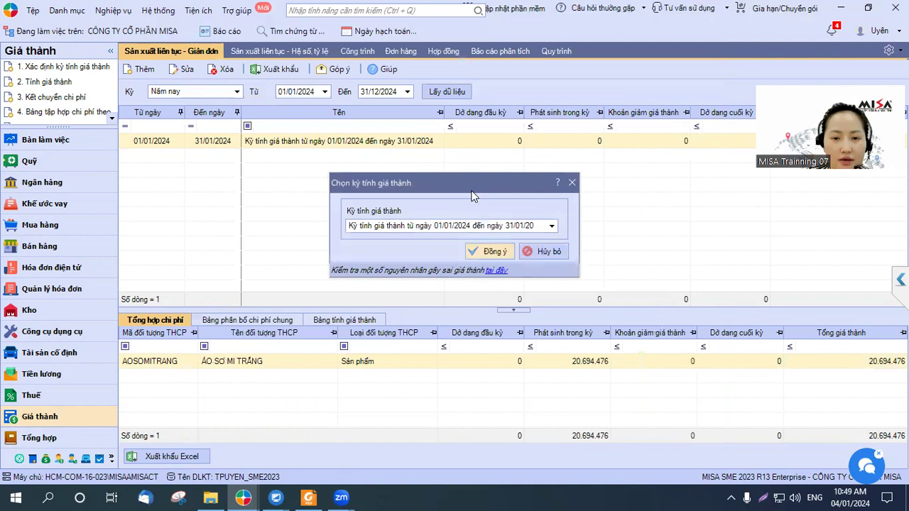
key("Return")
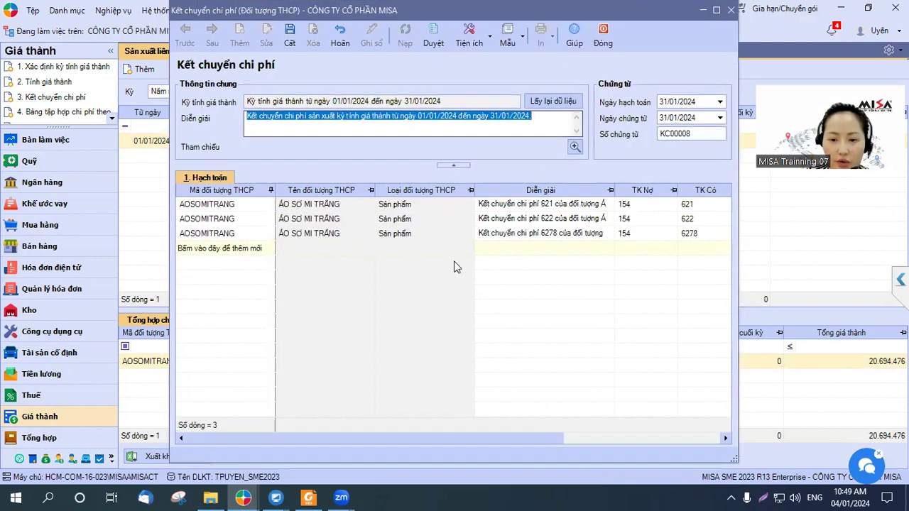
scroll(279, 430, "right", 3)
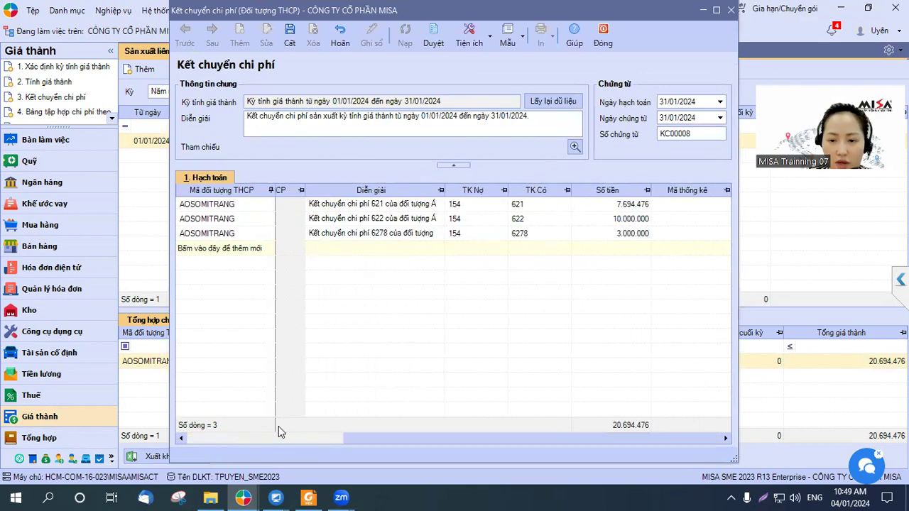
left_click(290, 35)
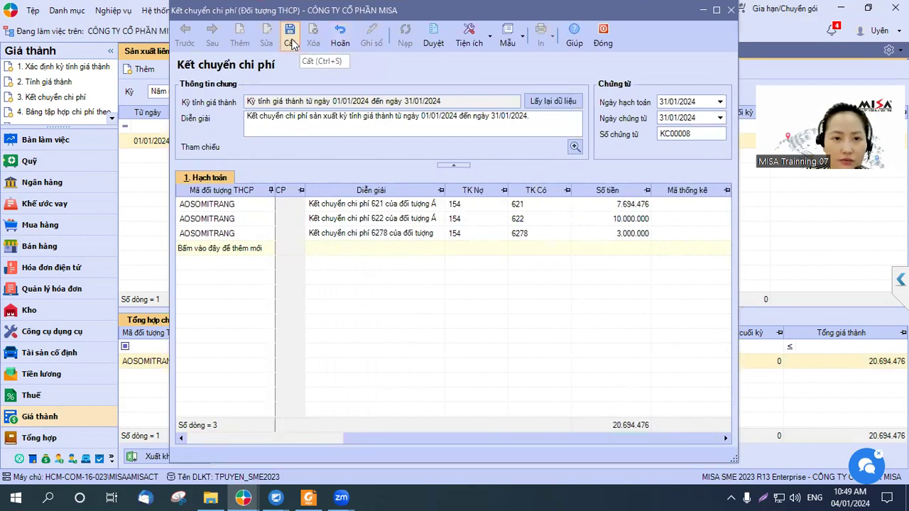
left_click(603, 36)
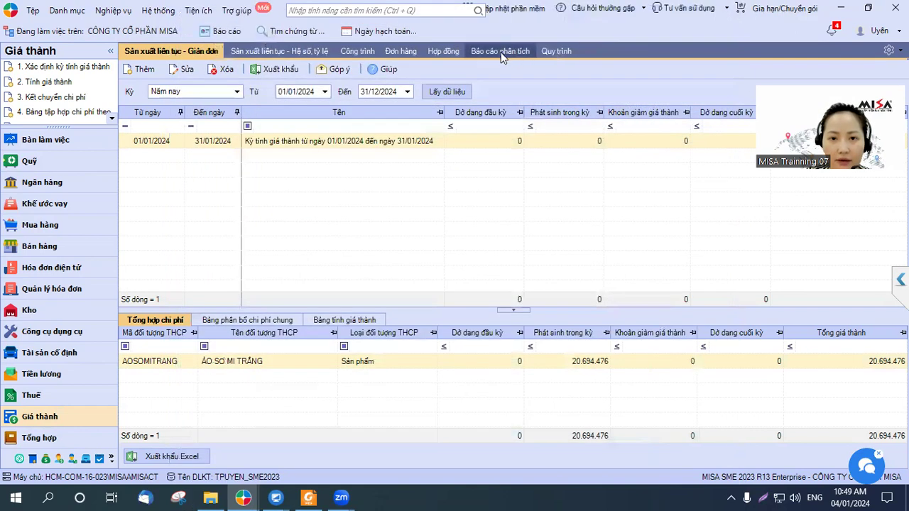
Step: Run the Bảng tính giá thành report with the simple costing method for January 2024 and review the cost components through to unit cost
left_click(497, 52)
left_click(172, 94)
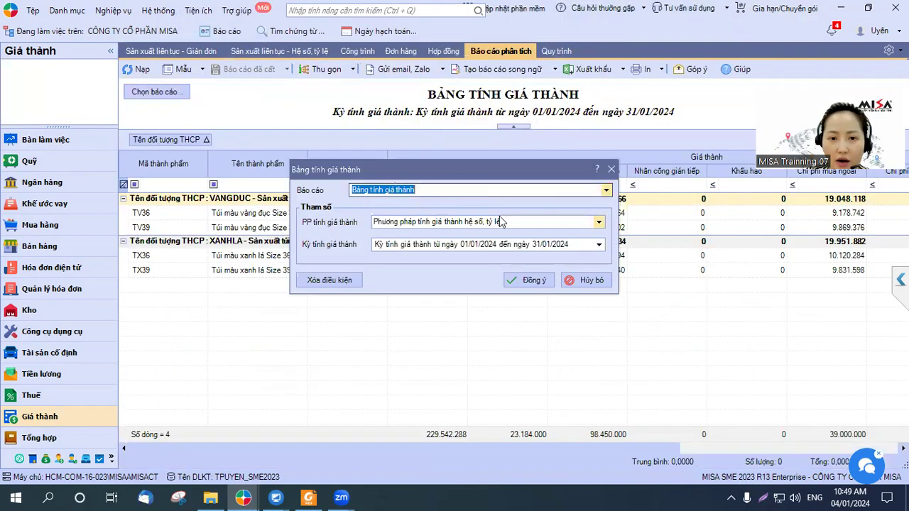
left_click(599, 222)
left_click(489, 235)
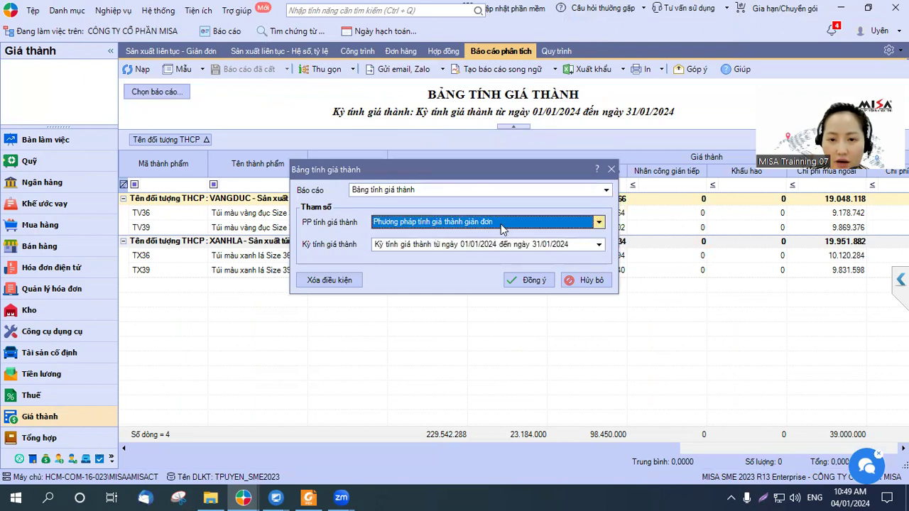
left_click(531, 281)
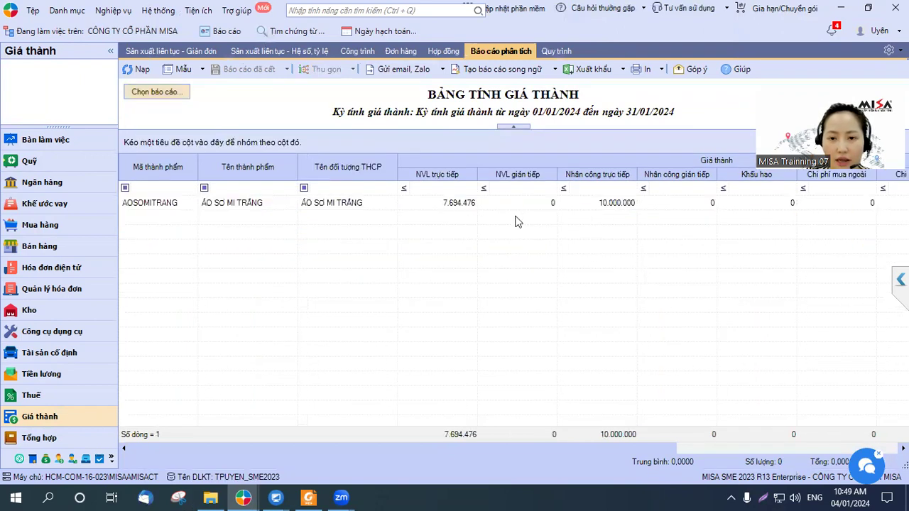
scroll(441, 433, "right", 5)
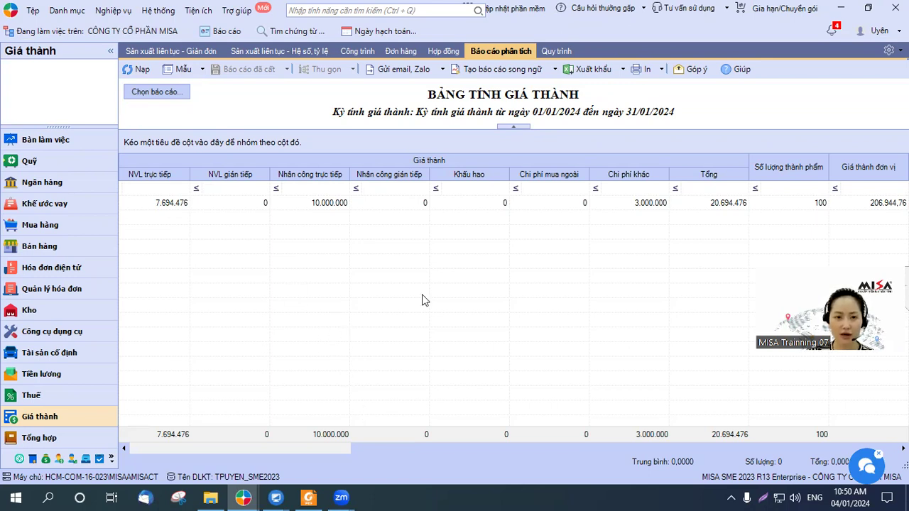
left_click(674, 193)
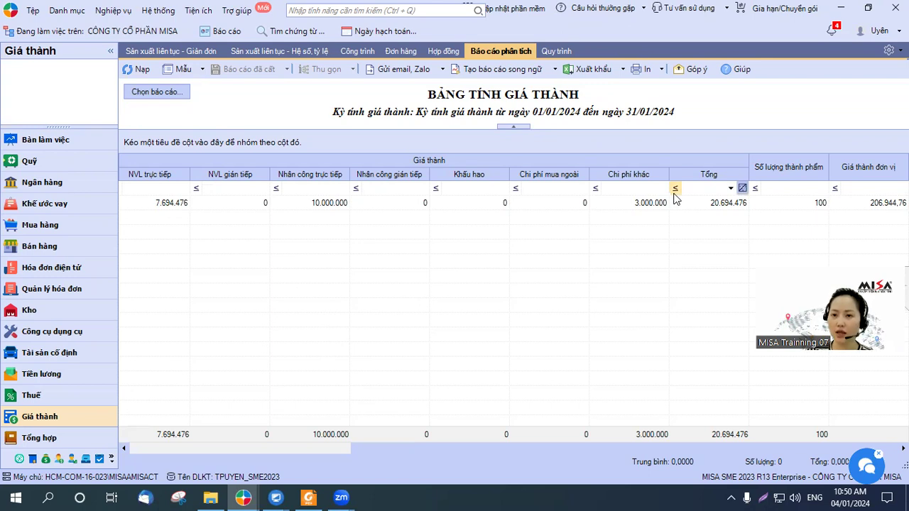